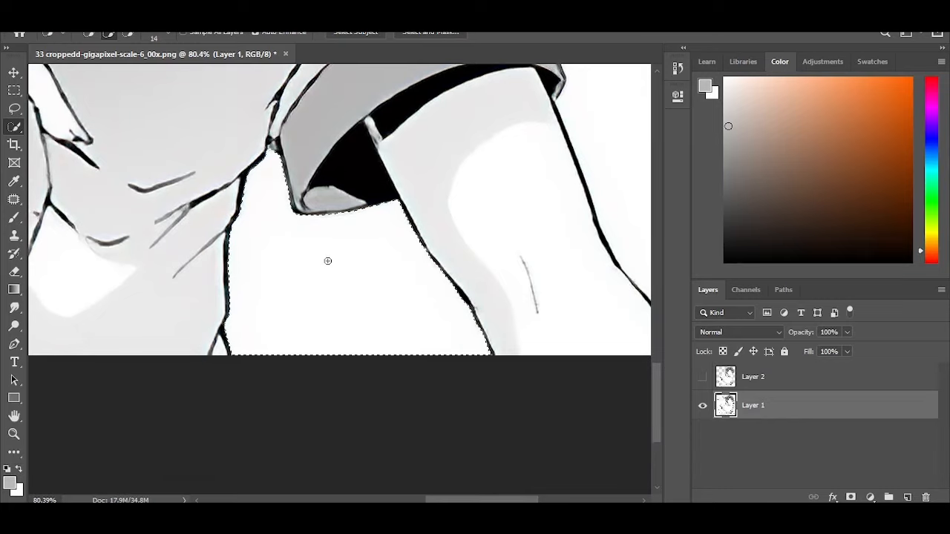
Delete the selected white background between the torso and the bent arm on Layer 1, and deselect.
scroll(327, 261, "down", 1)
key("Delete")
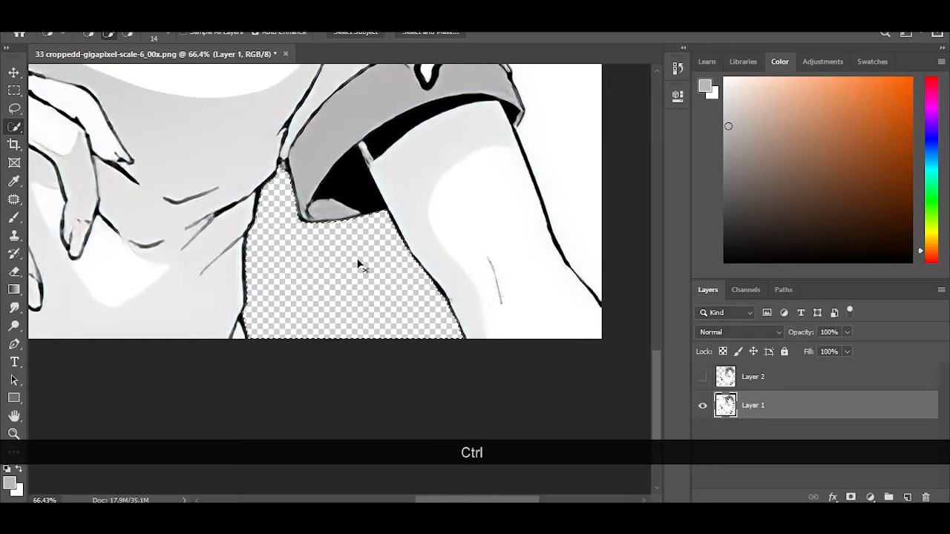
key("ctrl+d")
left_click_drag(485, 236, 375, 438)
scroll(451, 295, "down", 12)
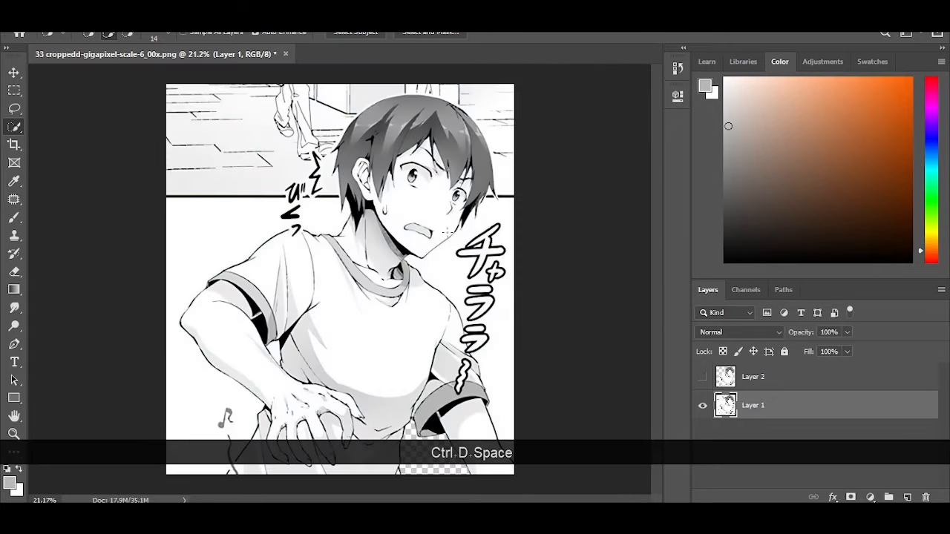
Delete the small white background gap between the sleeve, forearm and torso, and deselect.
scroll(249, 324, "up", 7)
left_click_drag(288, 380, 398, 294)
scroll(397, 294, "up", 4)
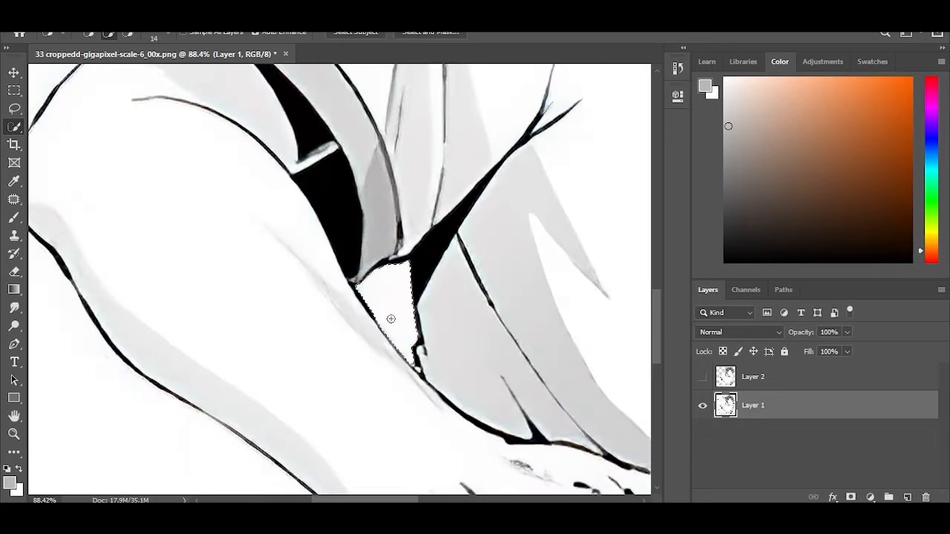
key("Delete")
key("ctrl+d")
Try to quick-select the white background around the music note beside the shirt's lower edge, and deselect.
scroll(385, 298, "down", 5)
scroll(397, 264, "up", 5)
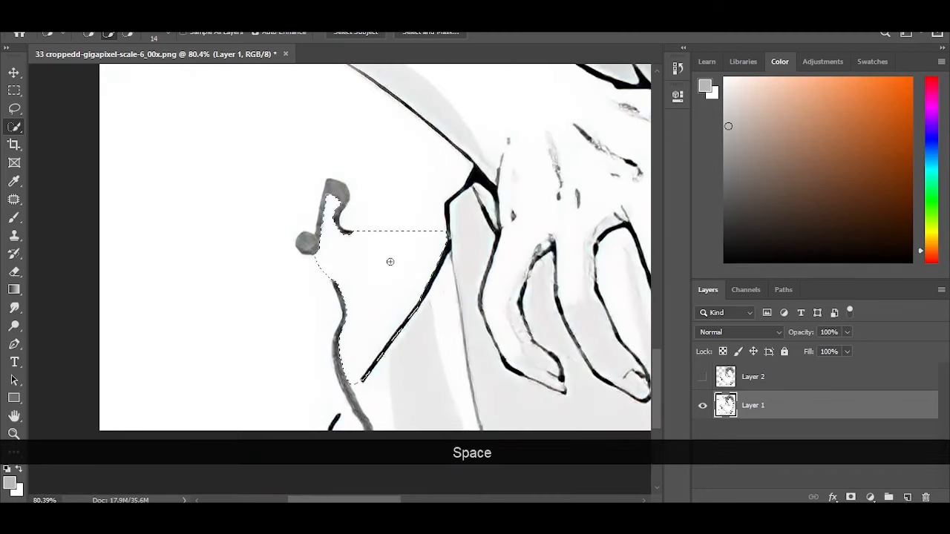
left_click(261, 338)
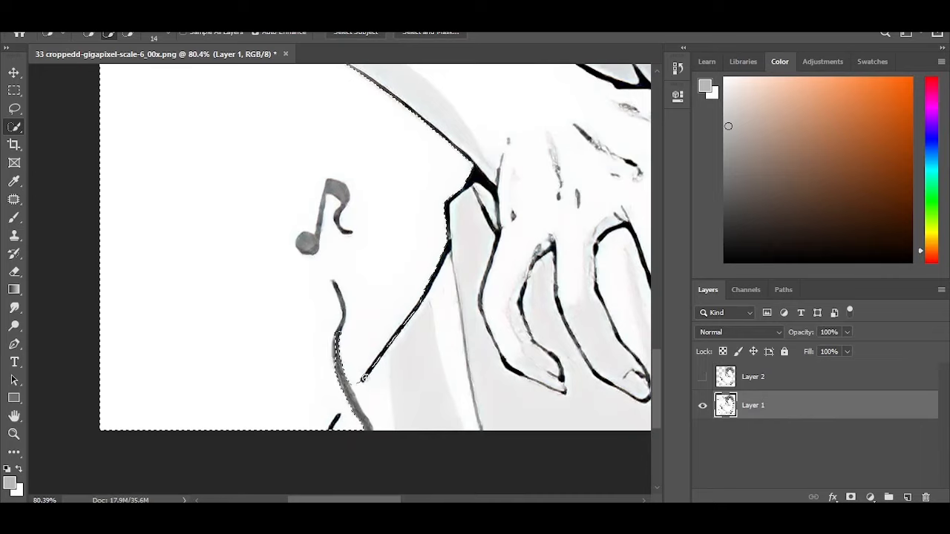
key("ctrl+d")
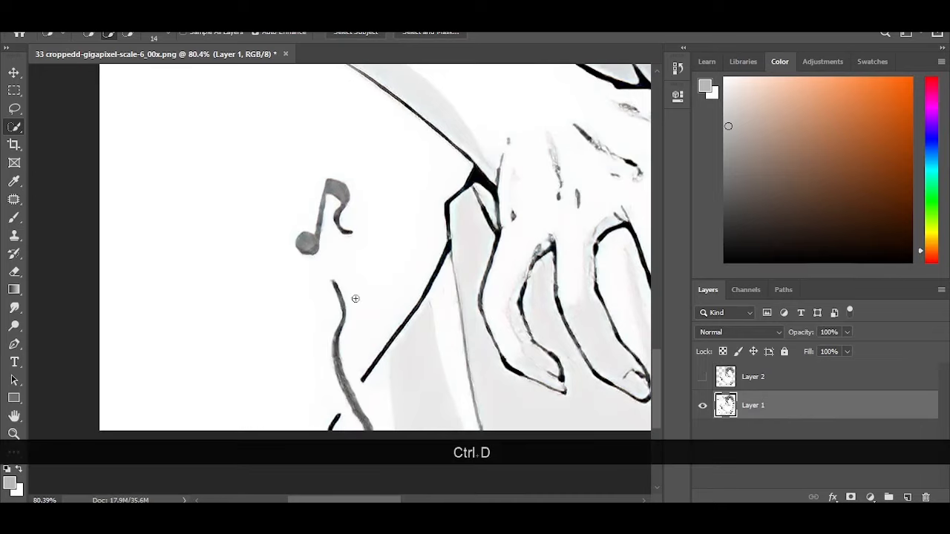
Trace the character's outline with a Pen path, starting at the canvas bottom and following the shirt line across the wavy stroke.
scroll(343, 371, "down", 2)
left_click(14, 344)
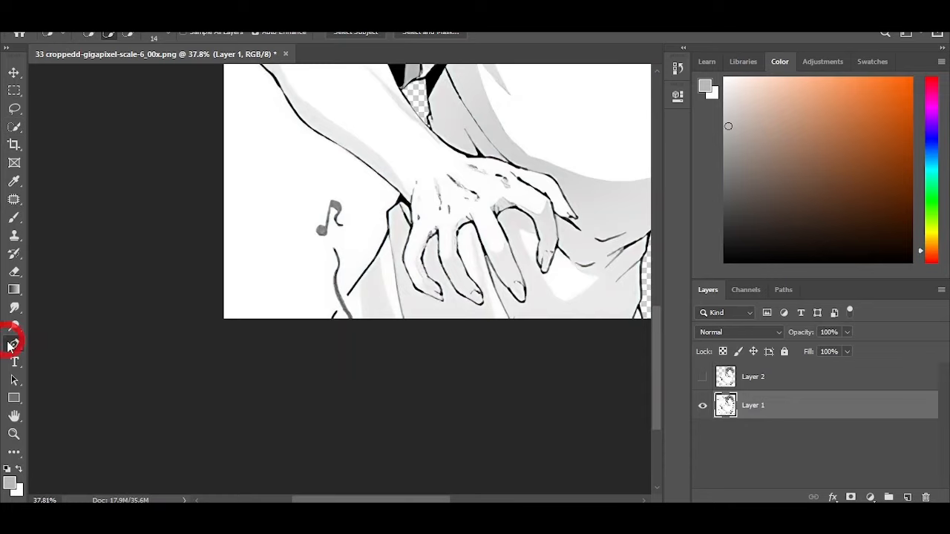
scroll(360, 329, "up", 3)
left_click_drag(305, 365, 383, 309)
scroll(390, 306, "up", 5)
left_click(385, 298)
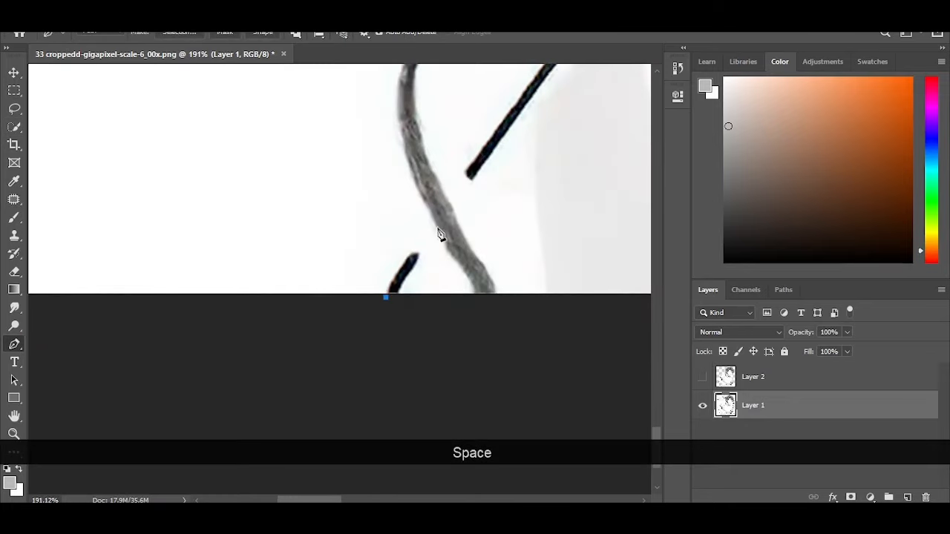
left_click_drag(486, 143, 529, 87)
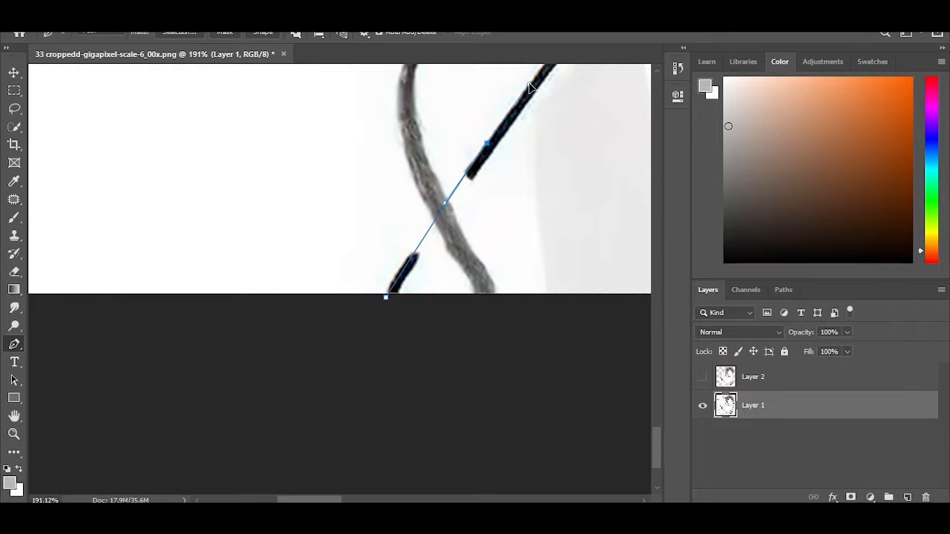
left_click(533, 78)
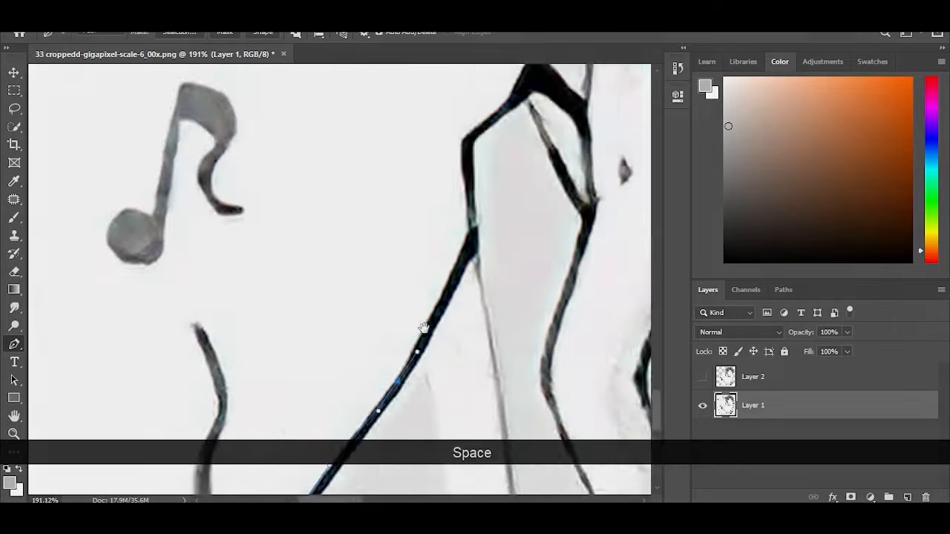
left_click_drag(540, 58, 524, 195)
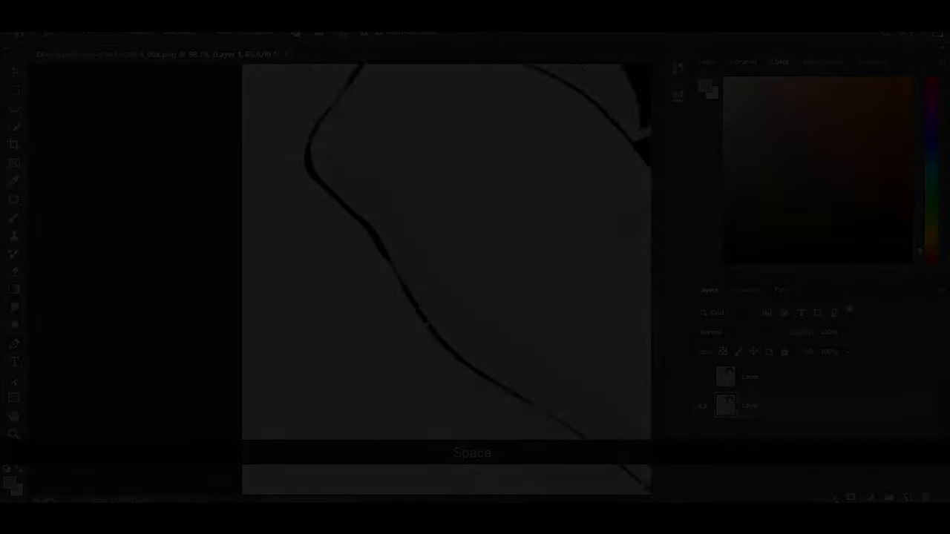
scroll(323, 257, "up", 1)
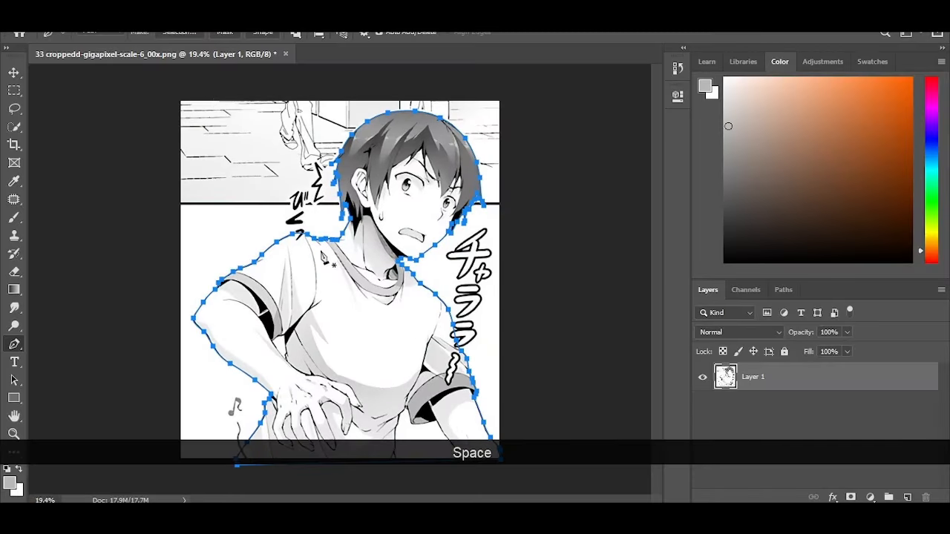
Turn the character path into an anti-aliased selection with 0 pixels feather and copy it to a new layer.
left_click(179, 33)
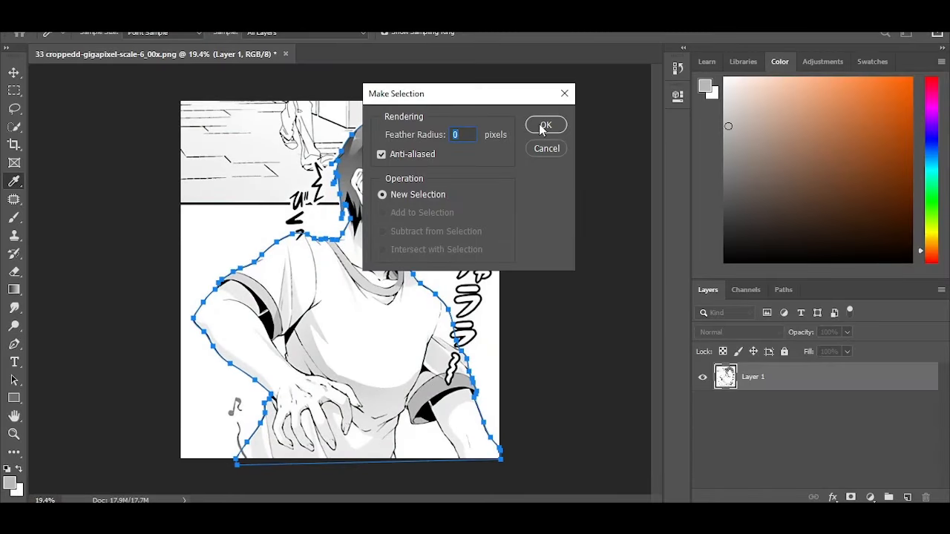
left_click(547, 124)
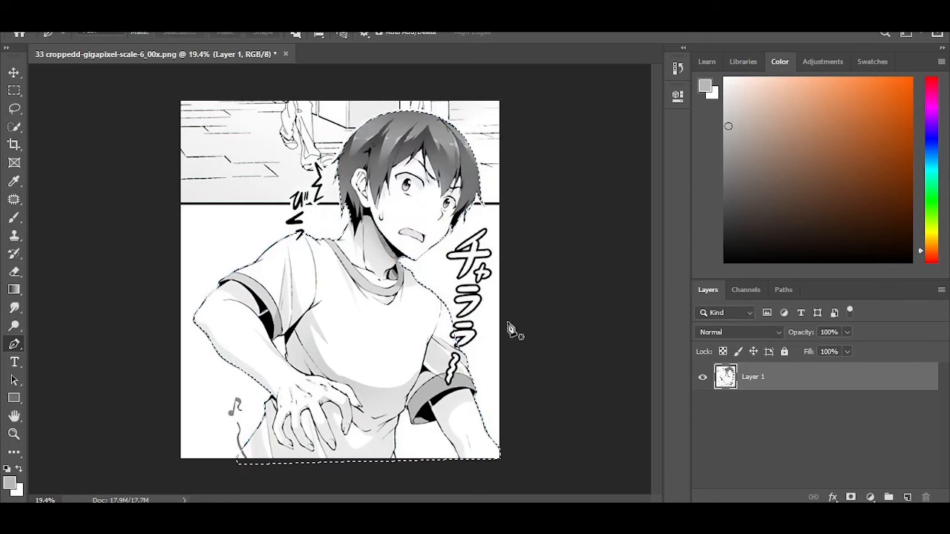
key("ctrl+j")
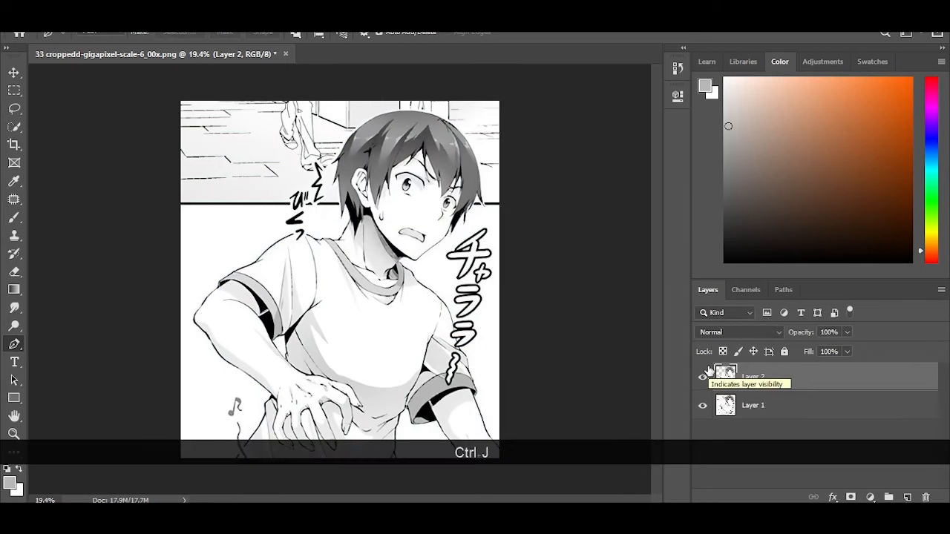
Check the cut-out with the original Layer 1 hidden and shown, and delete Layer 1.
left_click(702, 405)
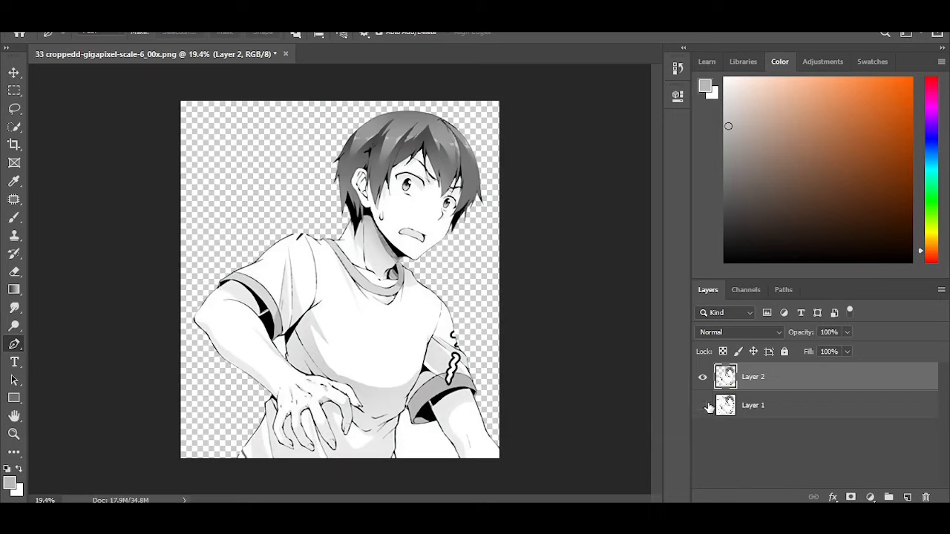
left_click(703, 405)
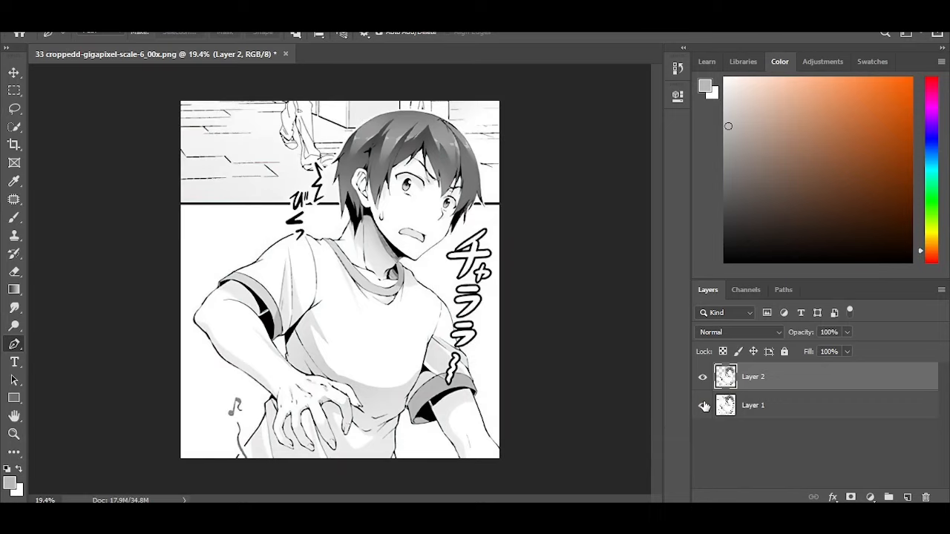
left_click(751, 405)
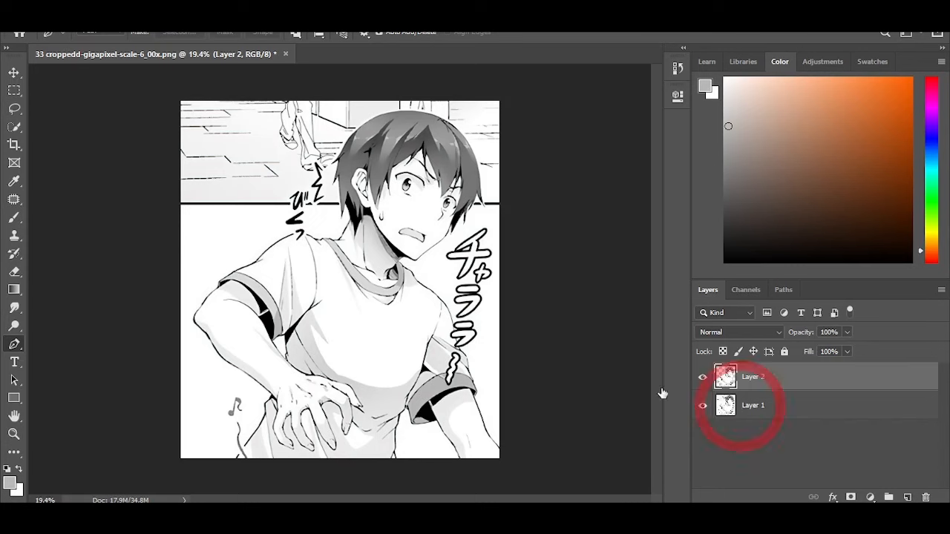
key("Delete")
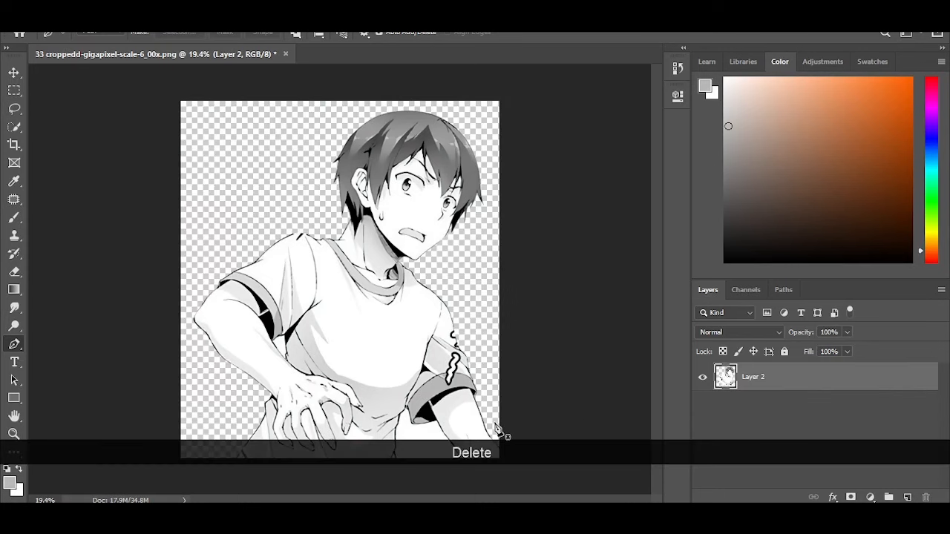
Quick-select and delete the white background gaps enclosed between the torso and both arms, and deselect.
left_click(15, 126)
left_click(420, 442)
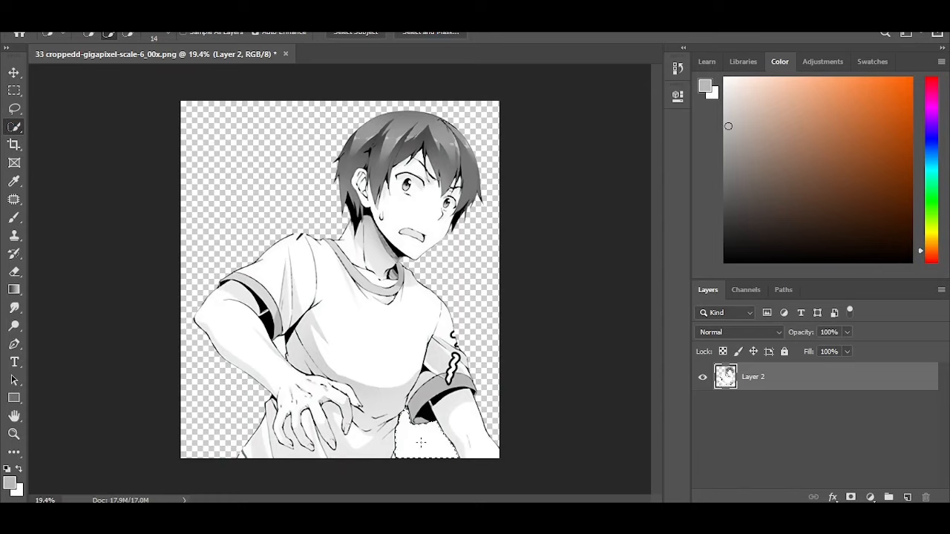
key("Delete")
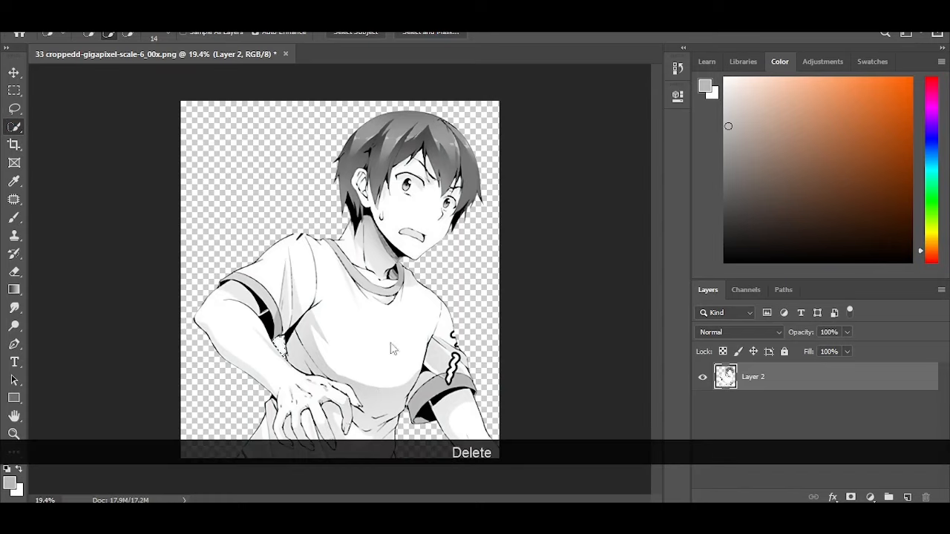
key("ctrl+d")
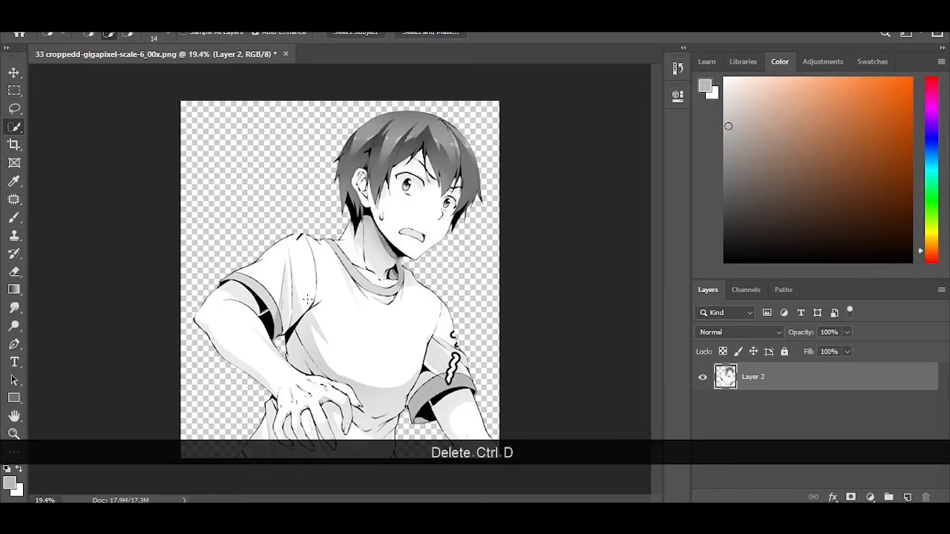
Sample the shirt's white next to the stray grey line at its lower edge as the Brush color.
scroll(346, 298, "up", 2)
key("space")
left_click_drag(349, 324, 440, 228)
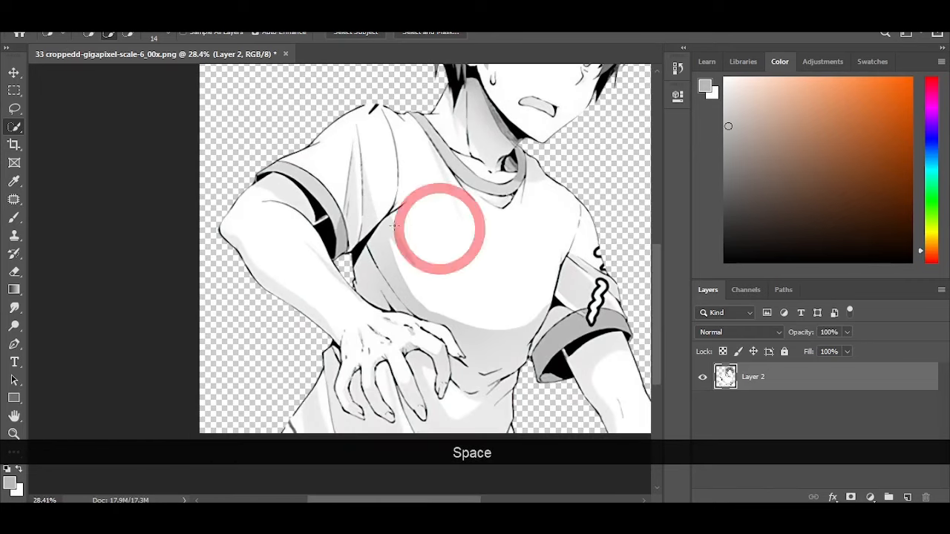
scroll(365, 223, "up", 3)
key("space")
left_click_drag(366, 138, 346, 225)
scroll(367, 196, "up", 5)
key("space")
left_click_drag(362, 143, 382, 105)
left_click_drag(321, 446, 363, 172)
left_click_drag(409, 402, 449, 254)
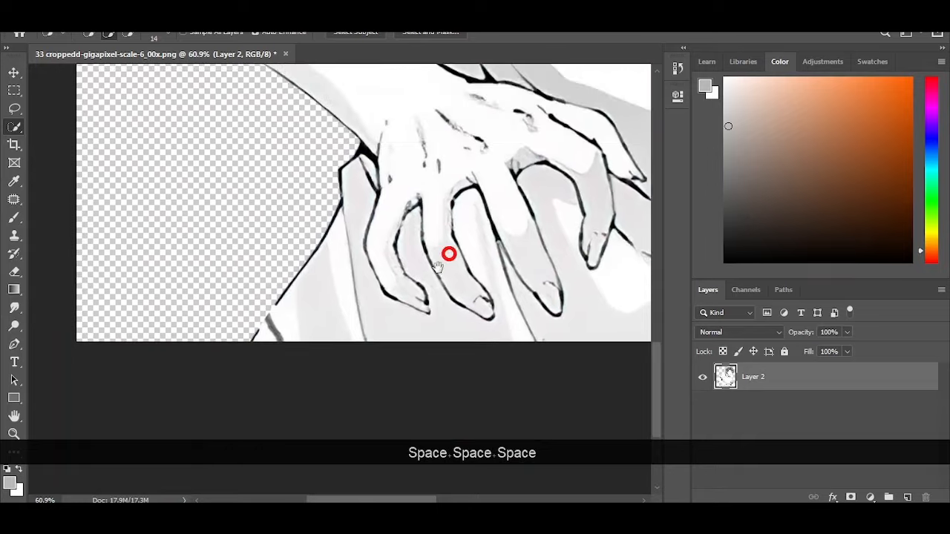
scroll(290, 333, "up", 5)
key("space")
left_click_drag(278, 328, 365, 260)
scroll(385, 265, "up", 5)
key("space")
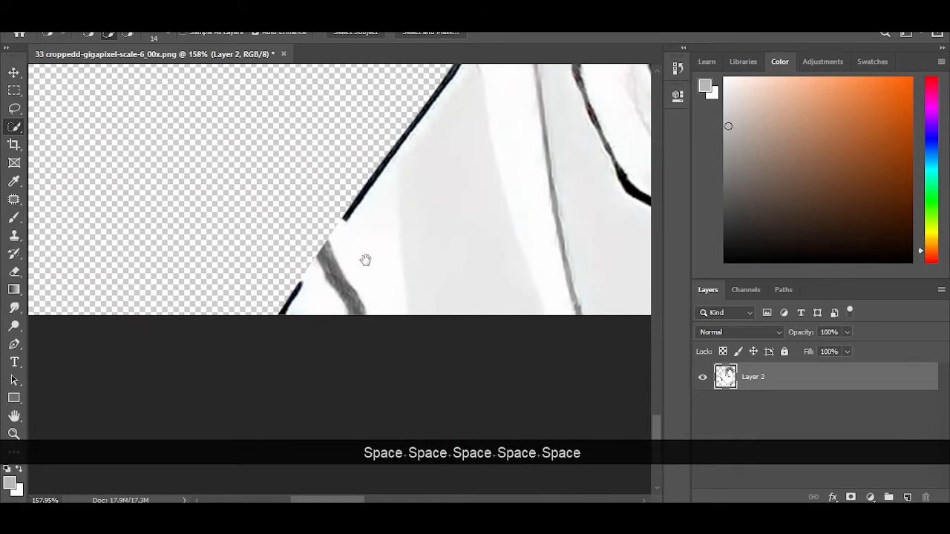
key("b")
scroll(260, 203, "down", 4)
scroll(368, 213, "down", 3)
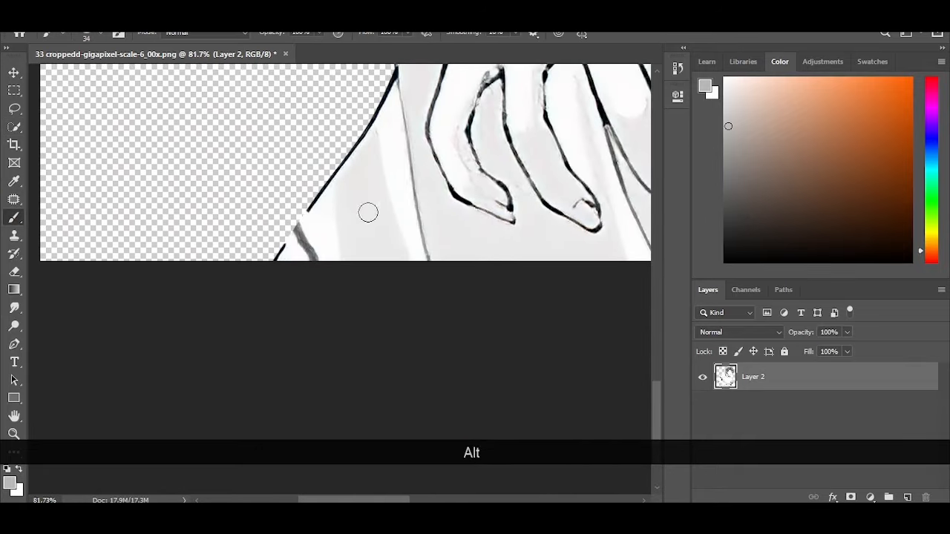
left_click(326, 216, "alt")
Try to paint the sampled white over the stray grey line at the shirt's lower edge, and undo it.
mouse_move(486, 167)
left_mouse_down()
mouse_move(566, 198)
mouse_move(477, 261)
left_mouse_up()
key("ctrl+z")
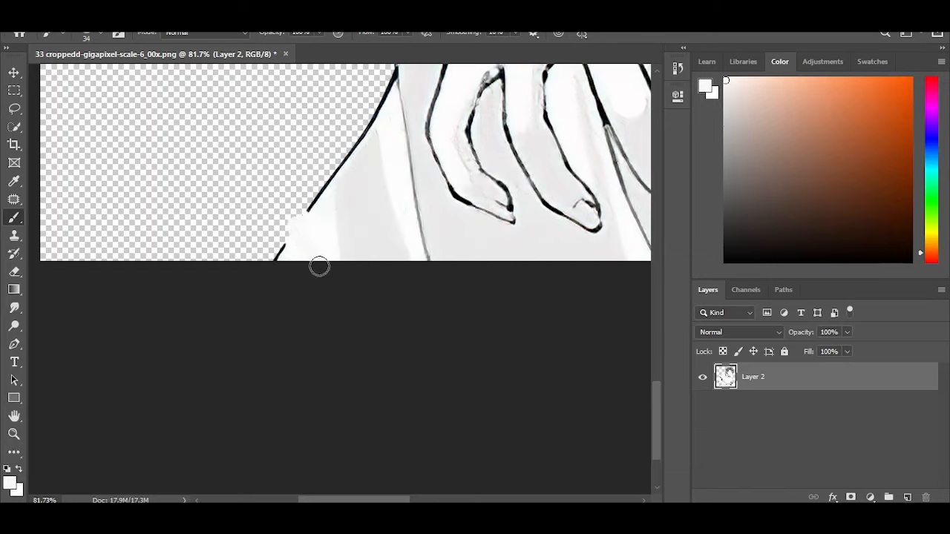
key("ctrl+z")
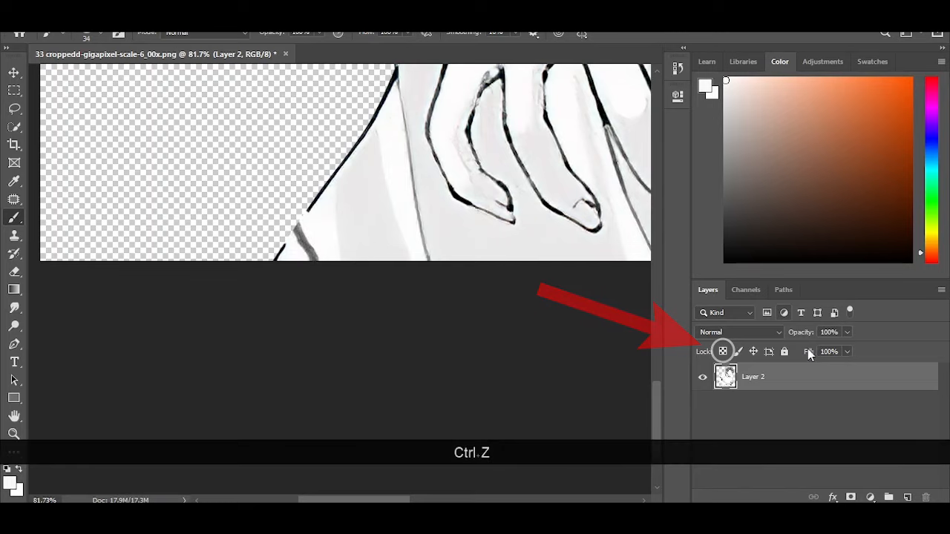
Lock the transparent pixels of Layer 2 and paint the stray grey line on the shirt white.
left_click(722, 351)
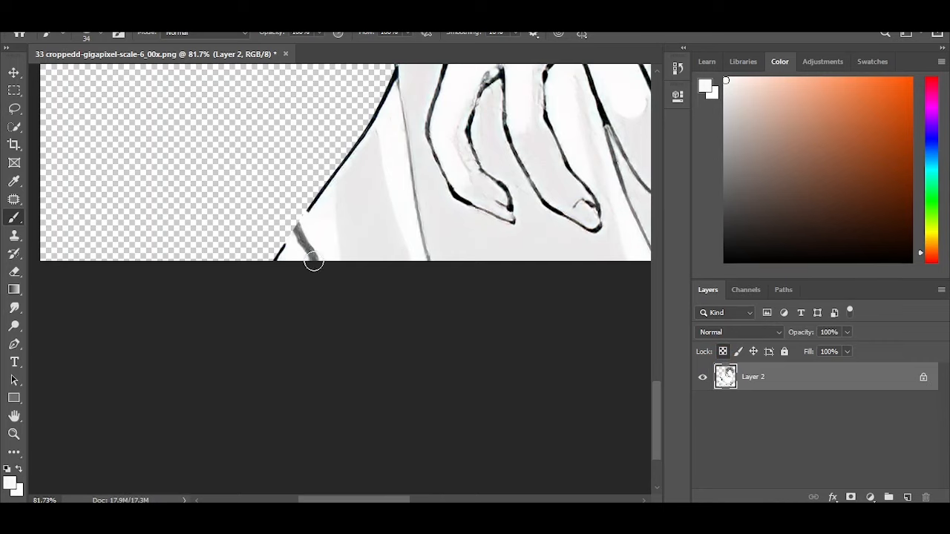
scroll(300, 210, "up", 3)
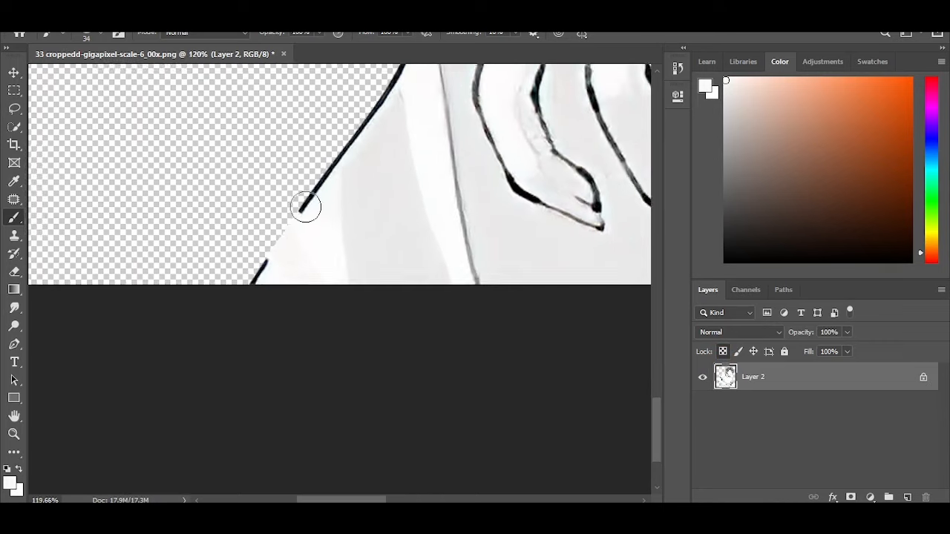
Fill the gap in the shirt's lower side outline with black brush strokes, redoing strokes that miss.
left_click_drag(272, 220, 248, 255)
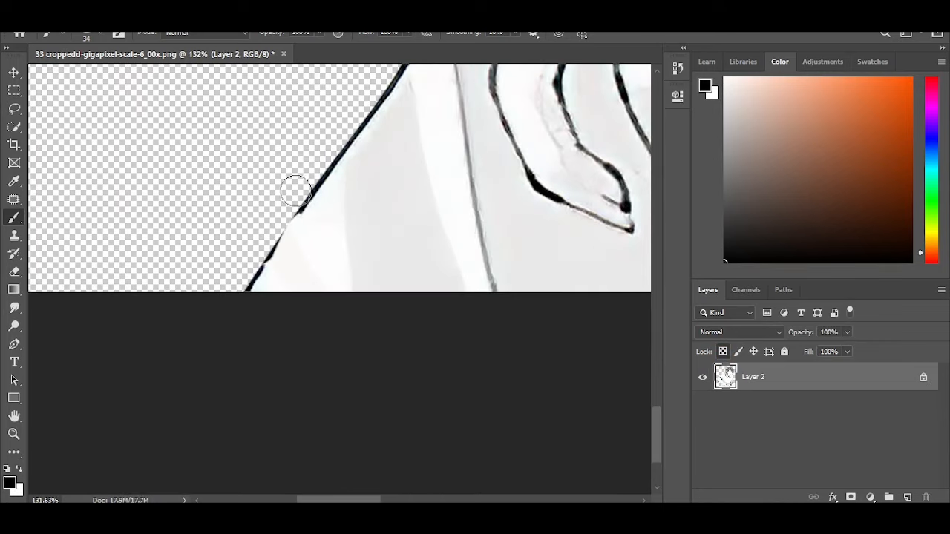
left_click_drag(295, 191, 211, 316)
key("ctrl+z")
key("ctrl+z")
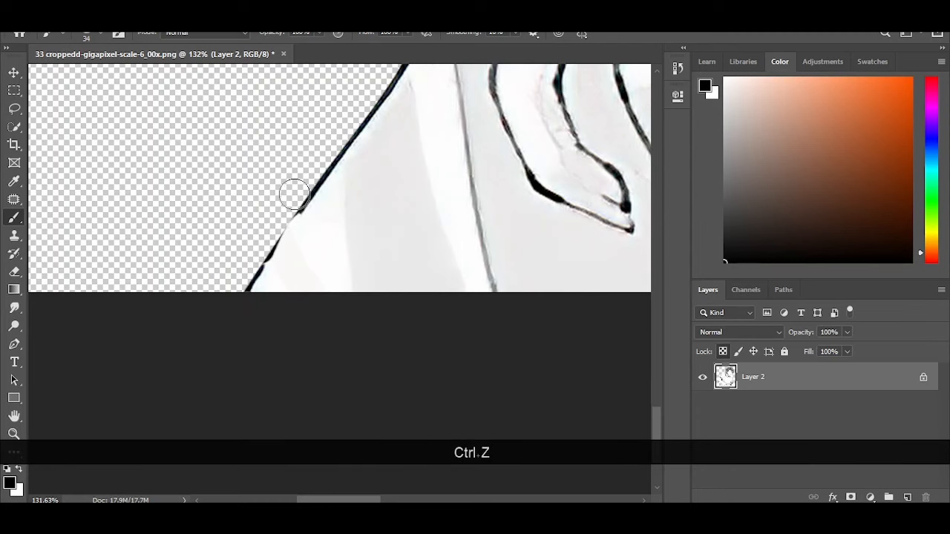
left_click_drag(294, 194, 253, 266)
Paint over the stray black mark on top of the shoulder with white sampled from the shirt.
scroll(286, 210, "down", 5)
left_click_drag(359, 173, 262, 311)
scroll(262, 312, "down", 1)
left_click_drag(312, 119, 322, 319)
scroll(379, 205, "up", 3)
mouse_move(322, 178)
left_mouse_down()
mouse_move(339, 227)
mouse_move(374, 225)
mouse_move(343, 237)
mouse_move(377, 194)
left_mouse_up()
left_click(373, 223, "alt")
scroll(374, 201, "down", 1)
scroll(363, 205, "up", 3)
left_click(293, 191)
Sample the outline's black and brush in the missing outline across the top of the shoulder.
left_click(271, 202, "alt")
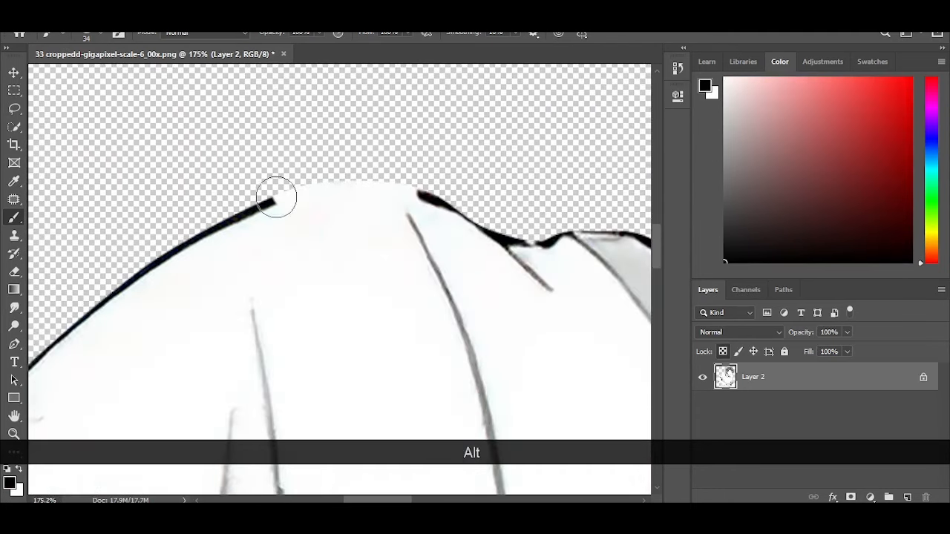
mouse_move(274, 182)
left_mouse_down()
mouse_move(366, 169)
mouse_move(437, 188)
left_mouse_up()
key("ctrl+z")
left_click_drag(278, 201, 428, 187)
scroll(475, 215, "down", 5)
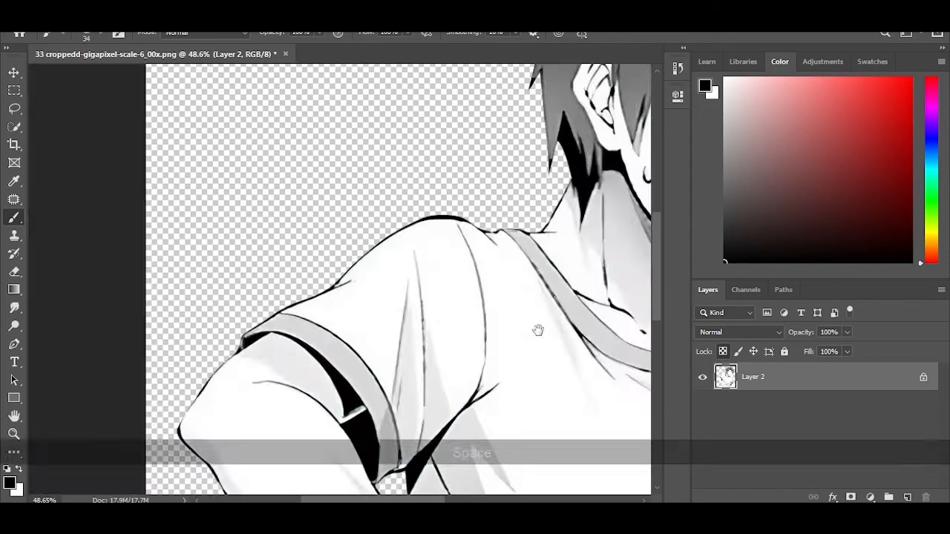
Sample the shirt's white and paint over the small lettering fragments at the shoulder edge above the wavy stroke.
left_click_drag(536, 331, 317, 213)
mouse_move(519, 319)
left_mouse_down()
mouse_move(451, 257)
mouse_move(297, 183)
left_mouse_up()
scroll(379, 221, "up", 3)
scroll(378, 221, "up", 1)
left_click(351, 169, "alt")
mouse_move(365, 190)
left_mouse_down()
mouse_move(412, 195)
mouse_move(401, 261)
mouse_move(409, 273)
mouse_move(467, 299)
mouse_move(414, 268)
mouse_move(471, 212)
left_mouse_up()
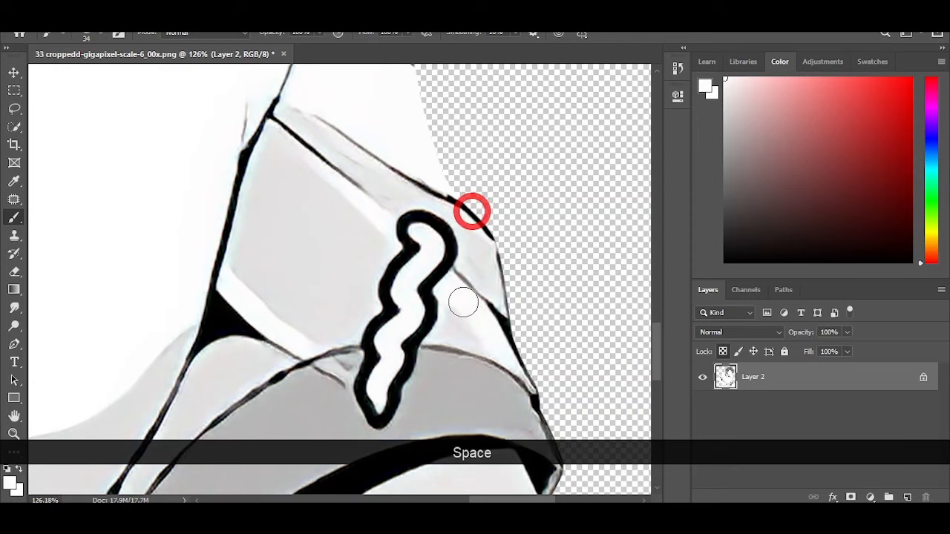
Paint over the wavy black-and-white lettering stroke on the sleeve with tones sampled from the surrounding fabric.
left_click(461, 241, "alt")
mouse_move(465, 253)
left_mouse_down()
mouse_move(429, 231)
mouse_move(435, 224)
mouse_move(409, 204)
left_mouse_up()
left_click(457, 296, "alt")
mouse_move(458, 296)
left_mouse_down()
mouse_move(439, 278)
mouse_move(445, 285)
left_mouse_up()
mouse_move(442, 282)
left_mouse_down()
mouse_move(391, 232)
mouse_move(429, 280)
mouse_move(364, 234)
mouse_move(450, 312)
mouse_move(394, 291)
mouse_move(438, 333)
mouse_move(405, 325)
left_mouse_up()
left_click(362, 233, "alt")
left_click(404, 367, "alt")
mouse_move(404, 368)
left_mouse_down()
mouse_move(367, 363)
mouse_move(368, 381)
mouse_move(407, 376)
mouse_move(368, 422)
left_mouse_up()
scroll(454, 374, "down", 6)
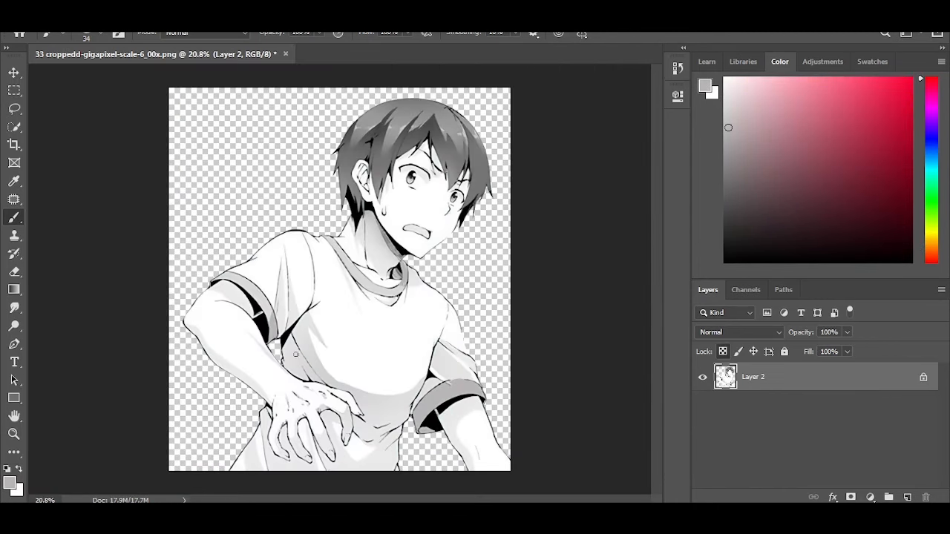
Set the image's color mode to RGB Color.
left_click(813, 437)
left_click(120, 12)
mouse_move(89, 13)
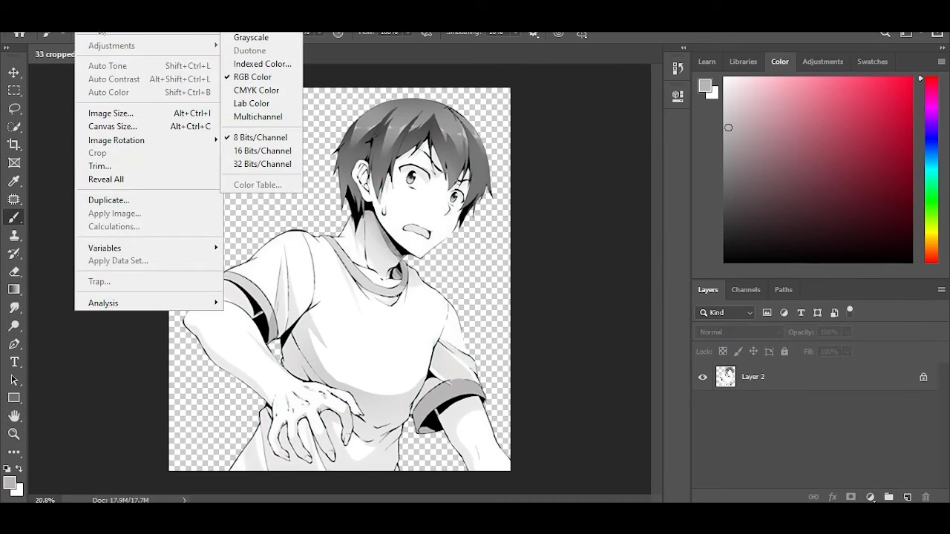
mouse_move(215, 35)
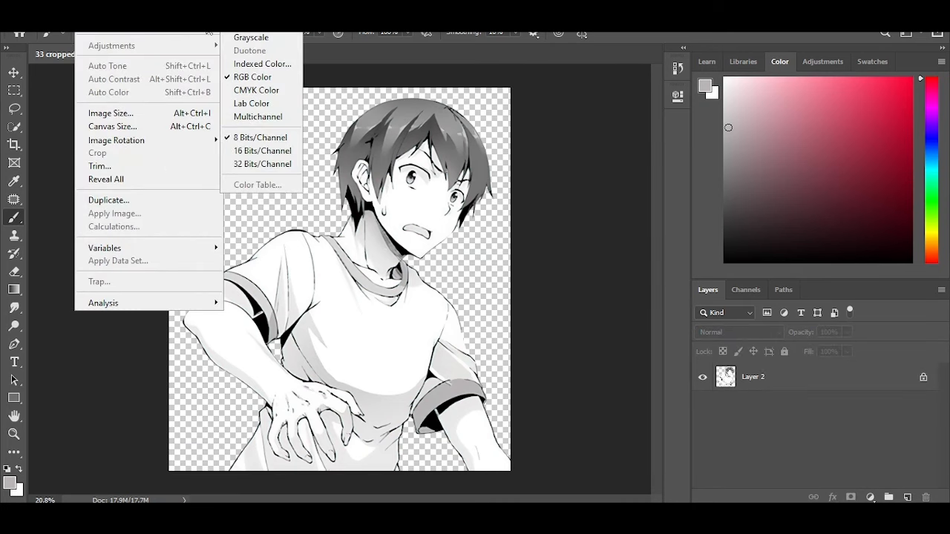
left_click(256, 79)
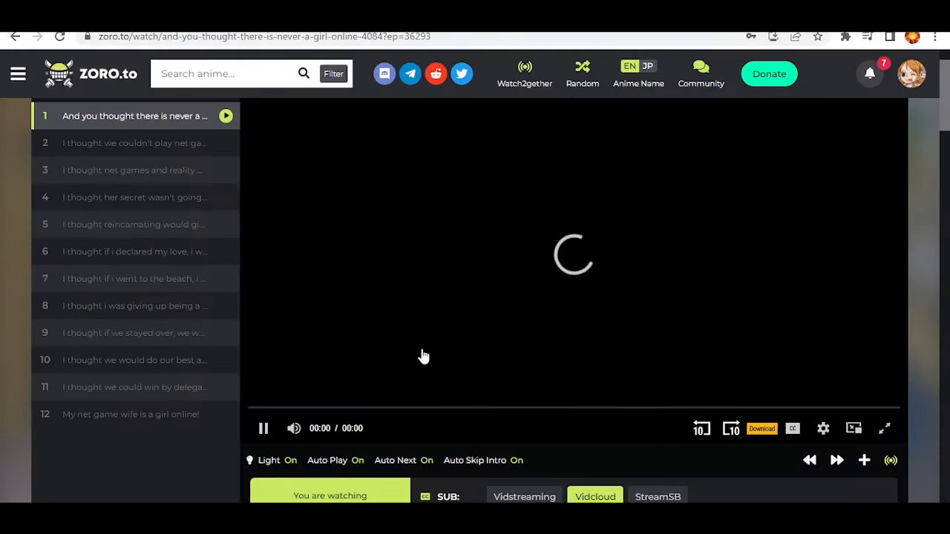
In the anime episode in the browser, skip to the character's front-facing close-up at 19:00 and pause there.
left_click(750, 446)
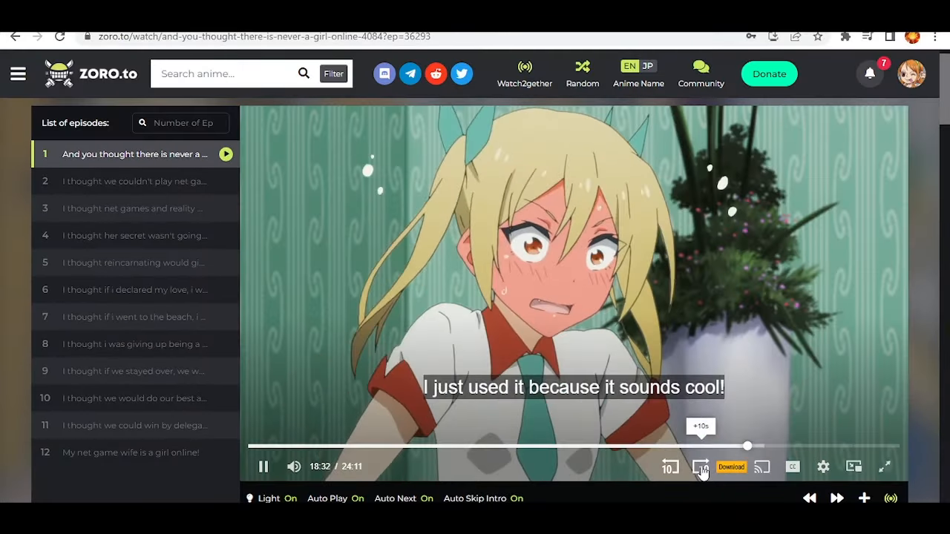
left_click(702, 471)
key("space")
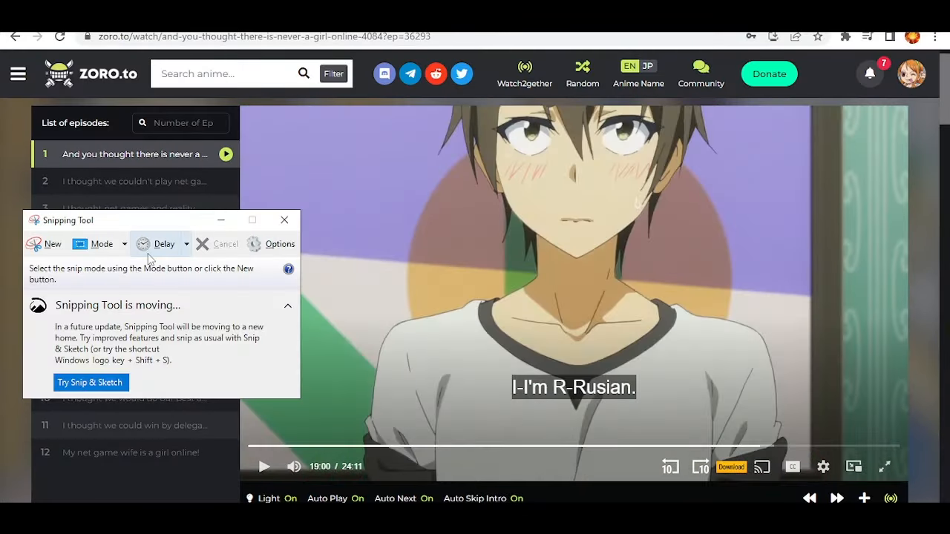
Snip the paused frame around the character's face and collar with Snipping Tool and save it as color.JPG.
left_click(49, 245)
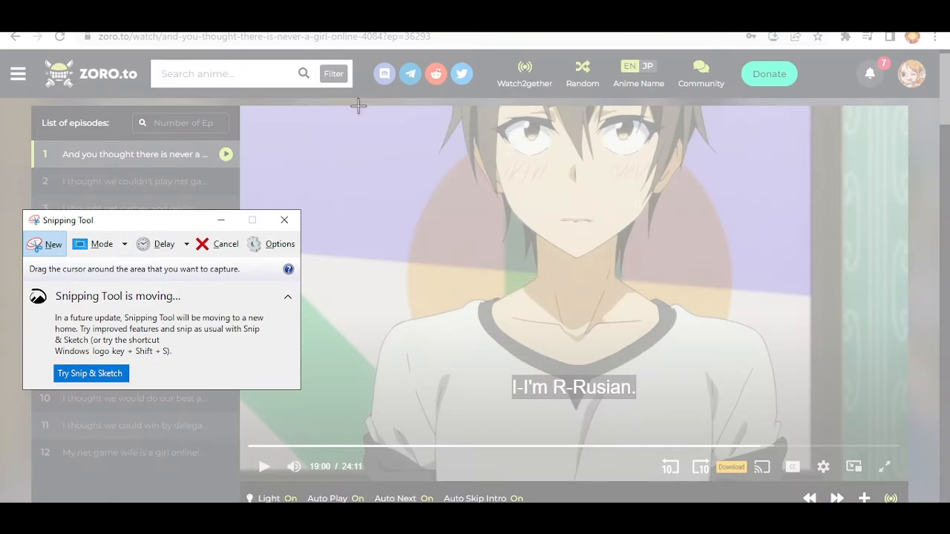
left_click_drag(349, 106, 779, 376)
left_click(291, 22)
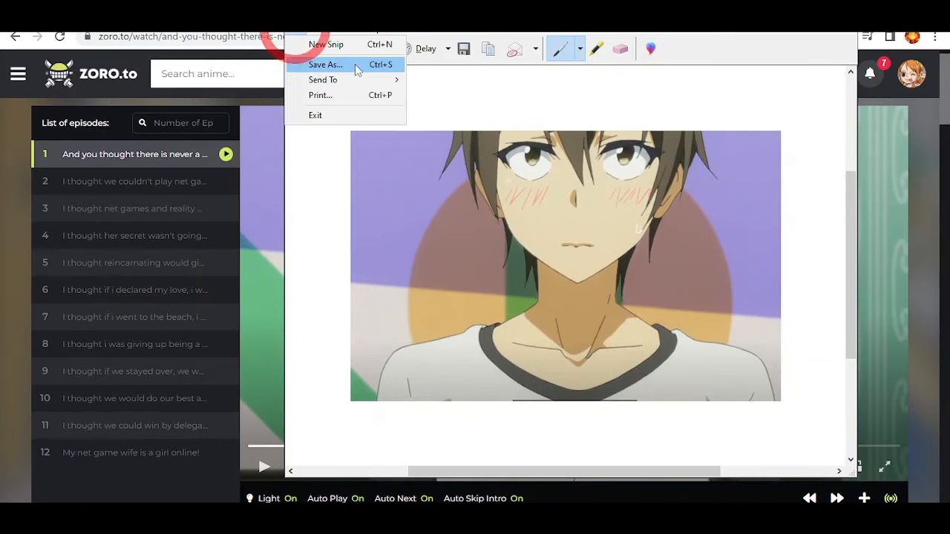
left_click(322, 64)
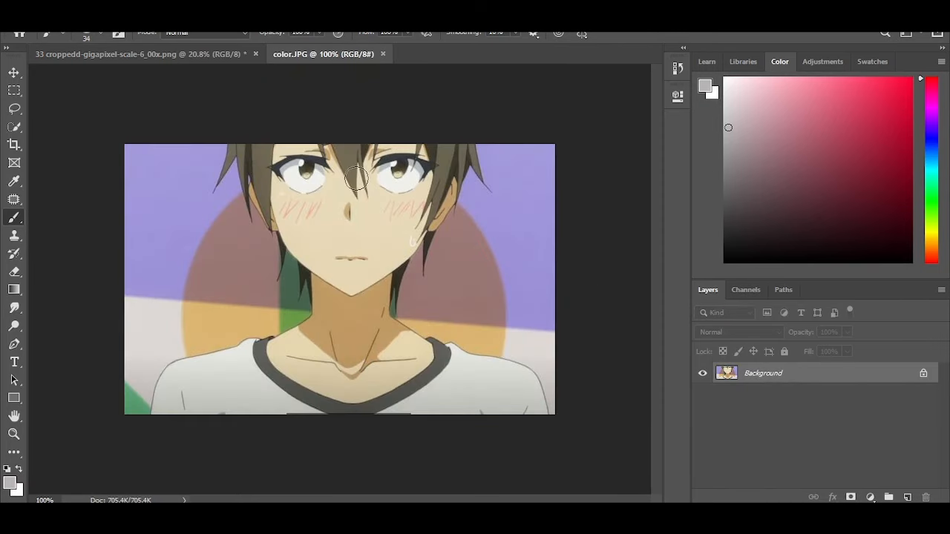
Sample the light skin tone from color.JPG in Photoshop and return to the manga image at the ear and face.
key("alt")
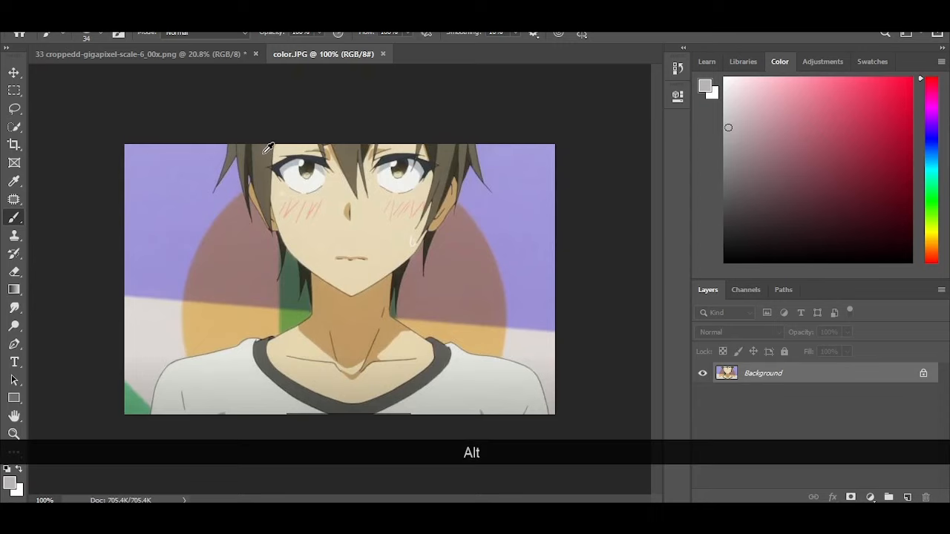
left_click(173, 55)
scroll(319, 237, "up", 6)
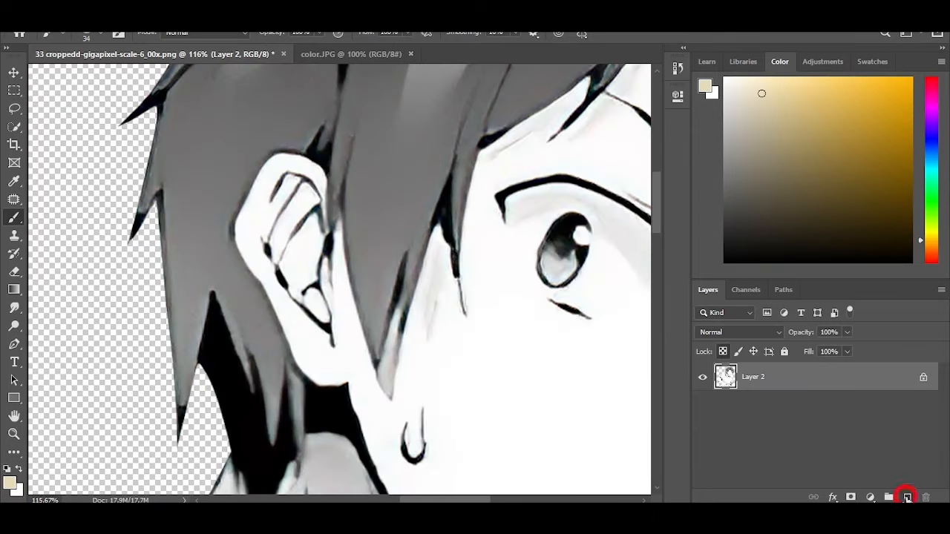
Add a new layer clipped to Layer 2 and set its blend mode to Multiply.
left_click(907, 497)
right_click(744, 379)
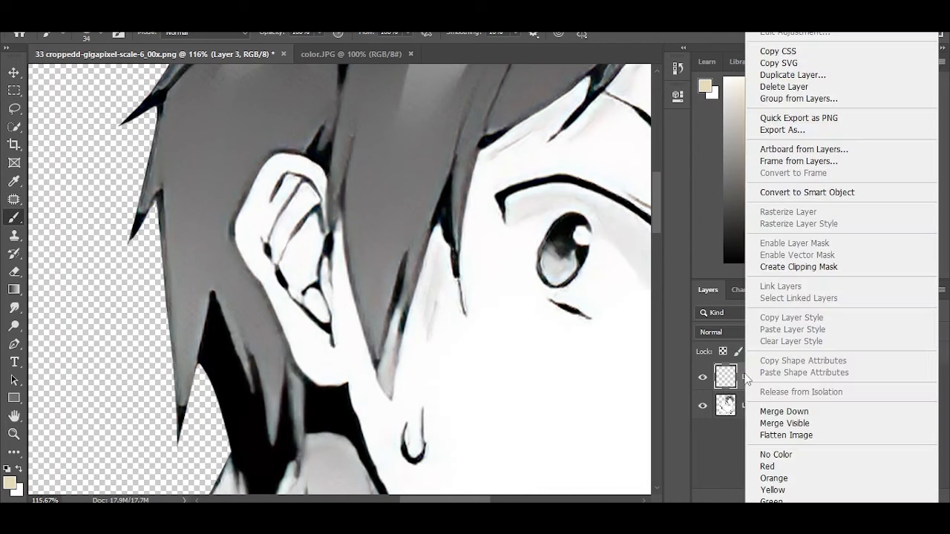
key("Escape")
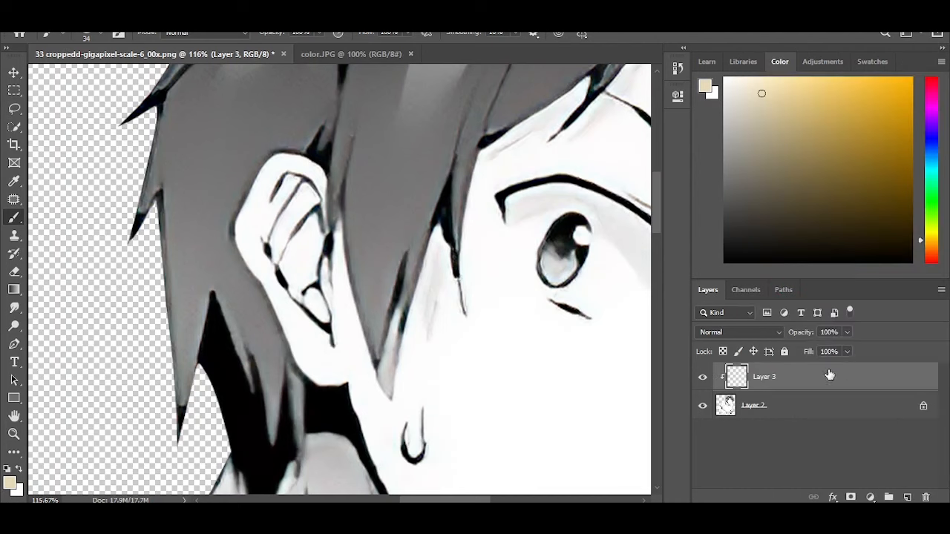
left_click(738, 334)
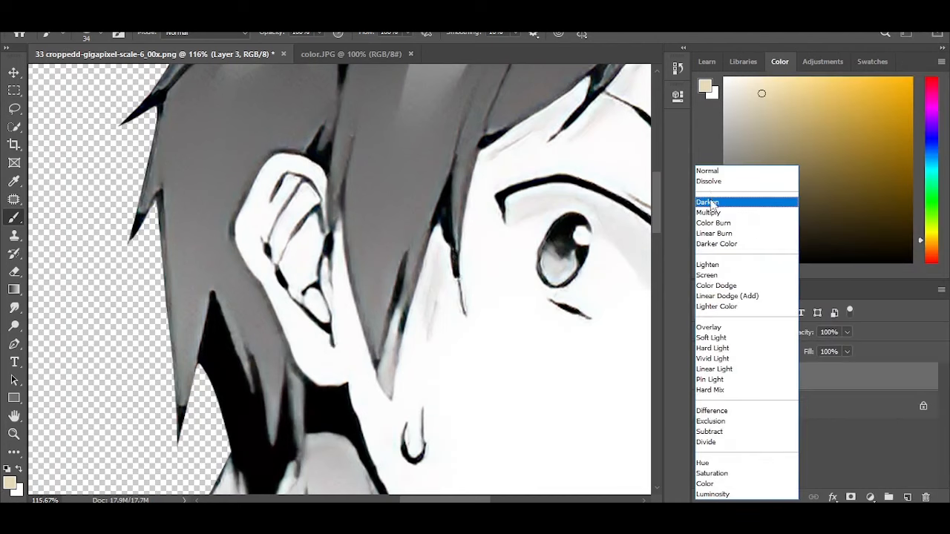
left_click(710, 208)
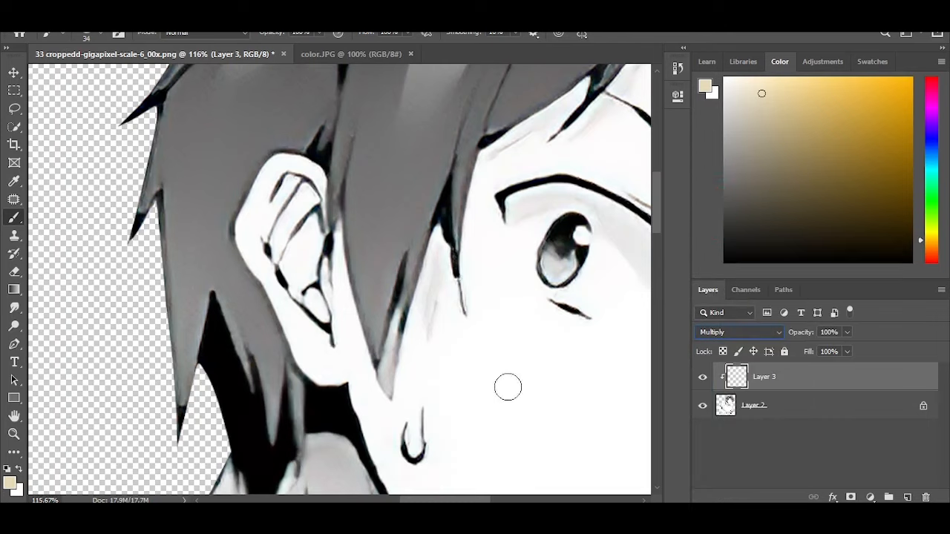
left_click_drag(591, 354, 297, 388)
key("ctrl")
key("ctrl")
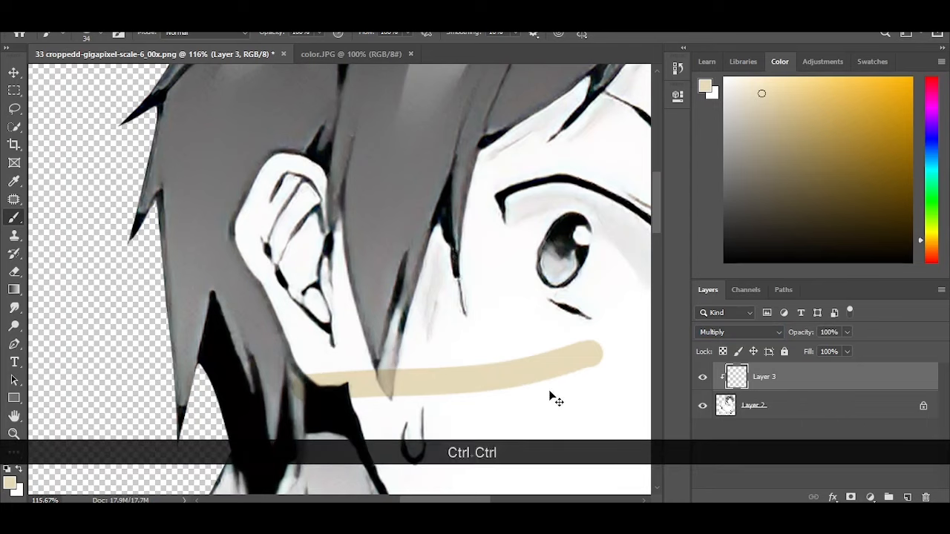
key("ctrl+z")
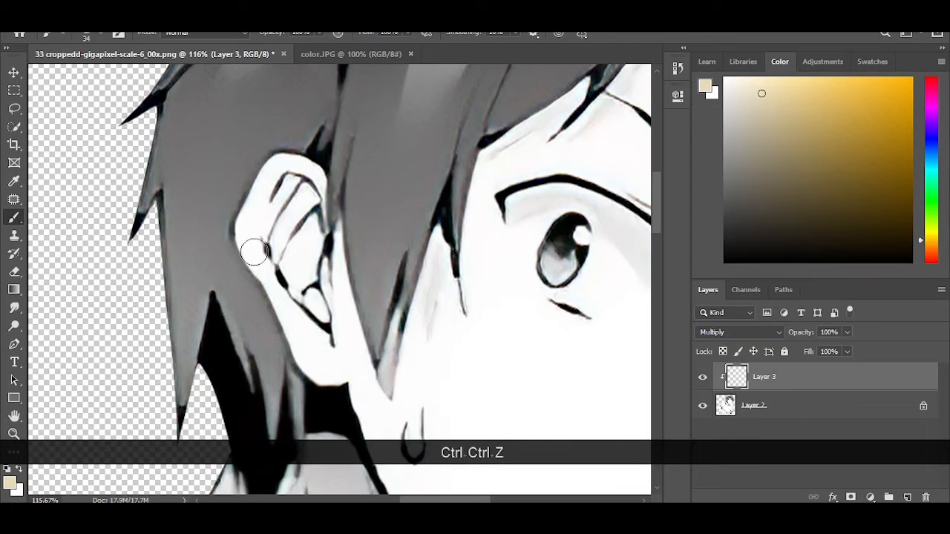
Brush the skin tone over the ear and the whole face on the clipped Multiply layer.
mouse_move(254, 252)
left_mouse_down()
mouse_move(251, 210)
mouse_move(252, 248)
mouse_move(327, 363)
left_mouse_up()
key("space")
mouse_move(327, 319)
left_mouse_down()
mouse_move(353, 364)
mouse_move(309, 161)
mouse_move(297, 222)
mouse_move(470, 426)
left_mouse_up()
key("space")
scroll(309, 223, "down", 4)
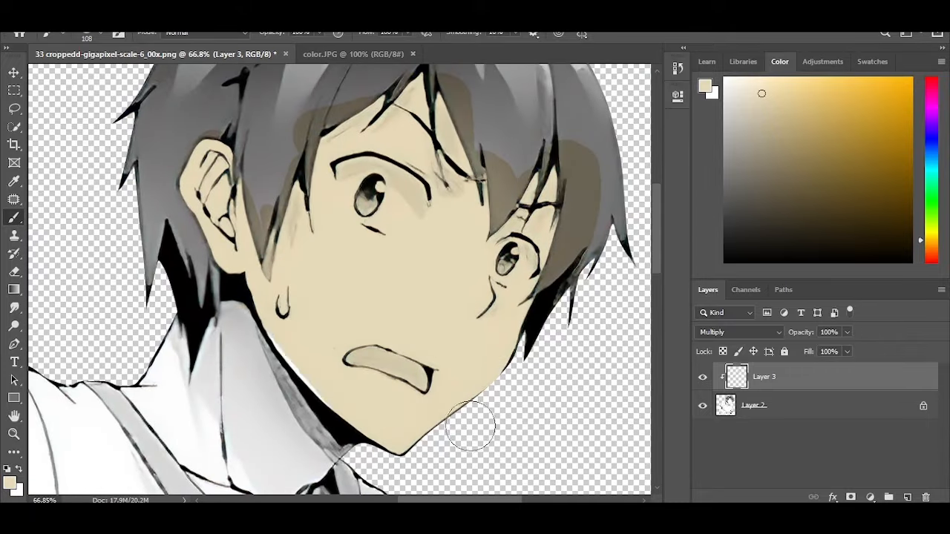
Extend the skin tone over the neck down to the shirt collar.
left_click_drag(252, 326, 304, 382)
key("space")
mouse_move(334, 442)
left_mouse_down()
mouse_move(352, 345)
mouse_move(223, 401)
left_mouse_up()
key("space")
left_click_drag(464, 164, 454, 280)
scroll(453, 257, "up", 3)
scroll(441, 246, "down", 3)
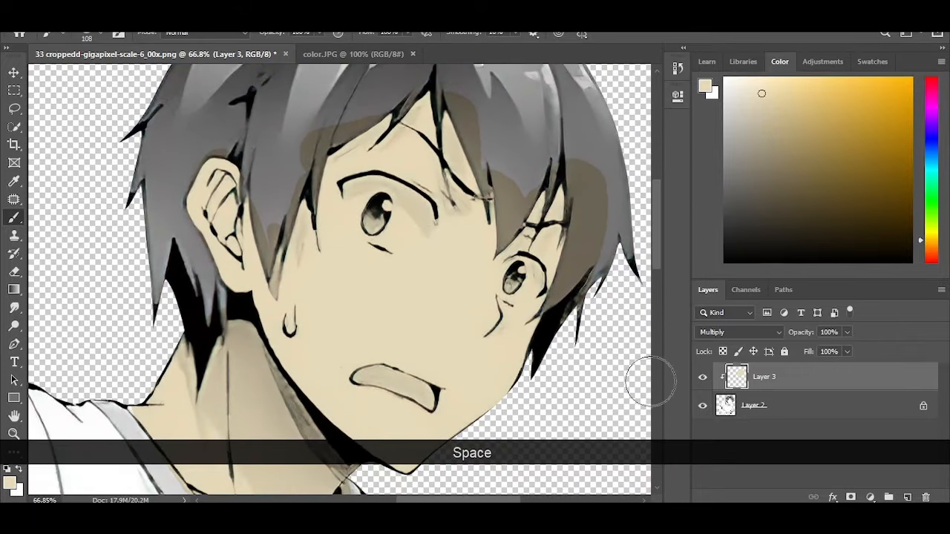
Sample the brown hair color from color.JPG and return to the hair in the manga image.
left_click(364, 58)
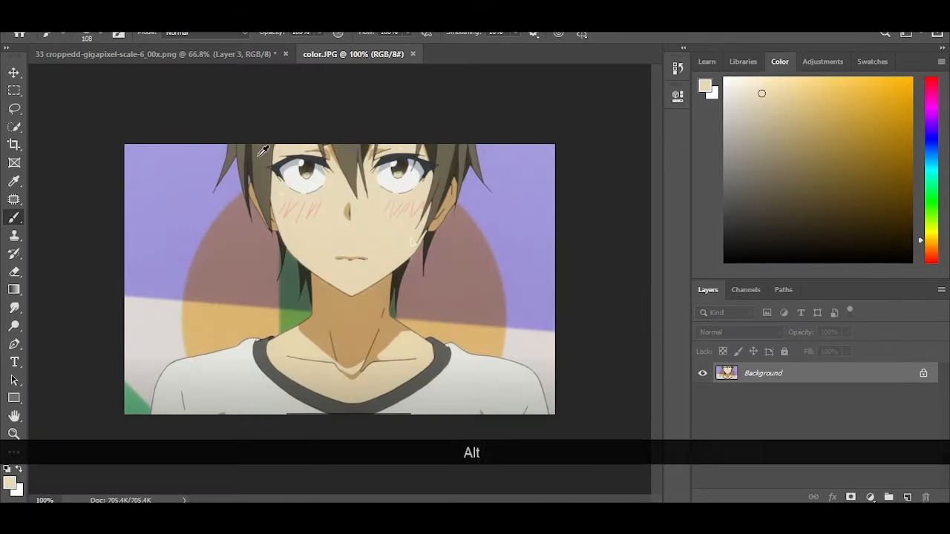
left_click(259, 155, "alt")
left_click(216, 55)
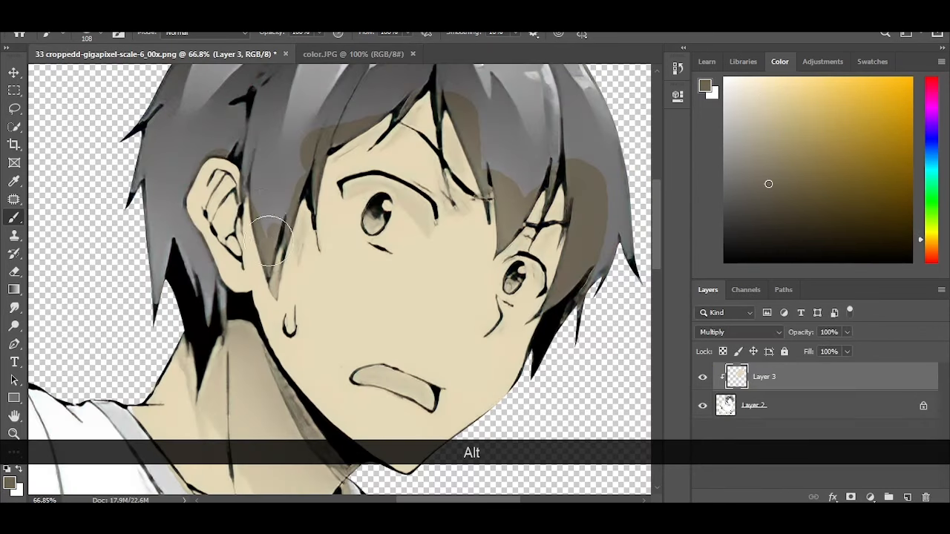
key("space")
left_click_drag(357, 101, 333, 210)
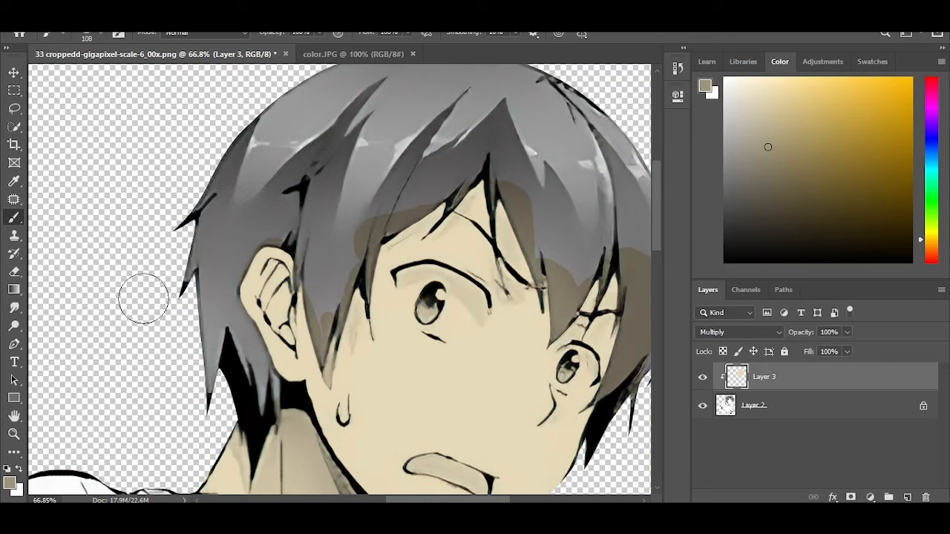
left_click(329, 279)
mouse_move(329, 278)
left_mouse_down()
mouse_move(339, 230)
mouse_move(344, 371)
mouse_move(366, 277)
left_mouse_up()
key("ctrl+z")
scroll(308, 337, "down", 1)
scroll(318, 348, "up", 4)
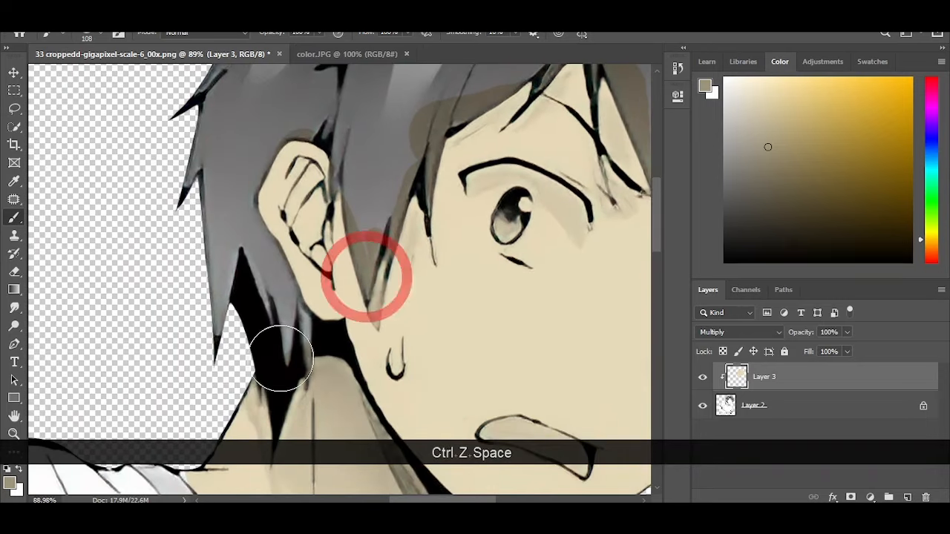
left_click(272, 333)
mouse_move(286, 390)
left_mouse_down()
mouse_move(272, 381)
mouse_move(271, 337)
left_mouse_up()
key("ctrl+z")
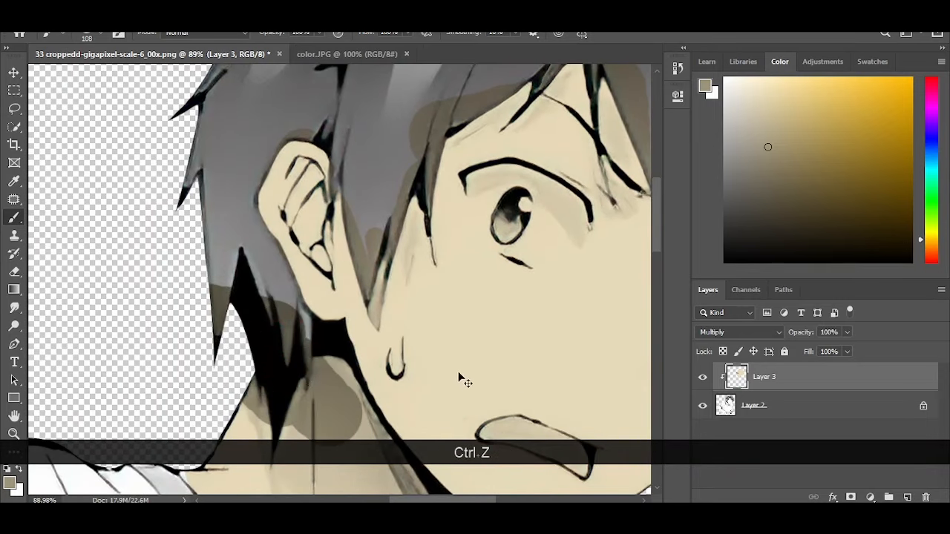
Start a Pen path at the base of the earlobe and trace it up the ear's back edge.
left_click(14, 344)
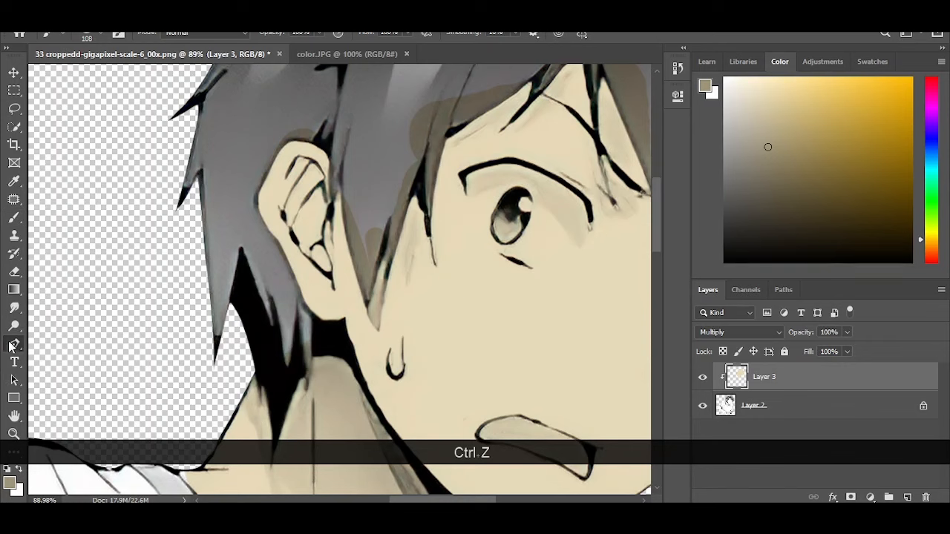
scroll(392, 329, "down", 1)
scroll(391, 328, "down", 1)
left_click_drag(333, 342, 329, 368)
scroll(343, 355, "up", 4)
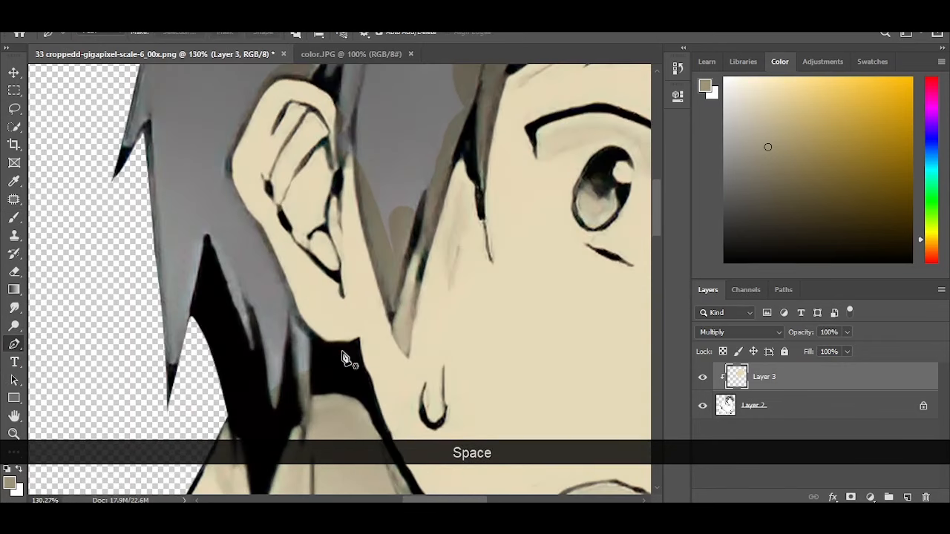
scroll(303, 352, "up", 7)
left_click(327, 333)
left_click_drag(270, 217, 293, 226)
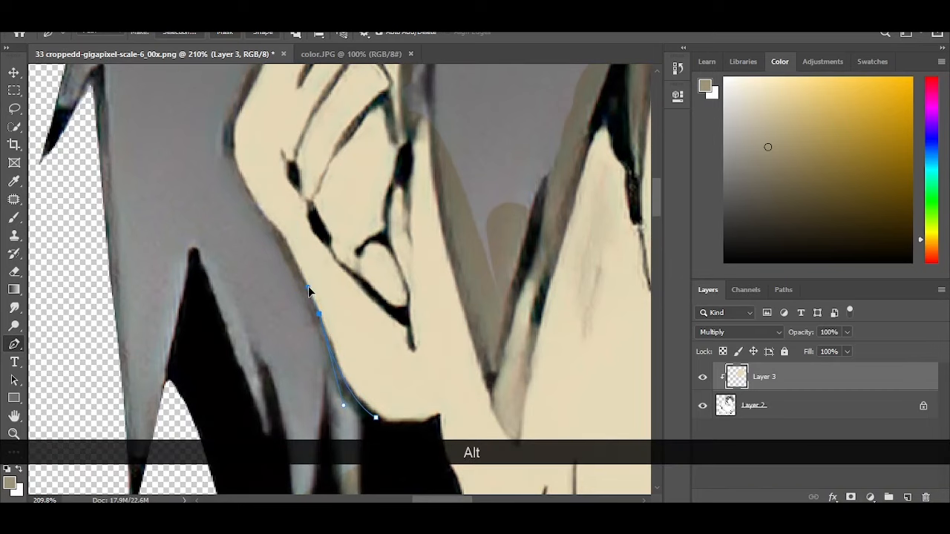
key("ctrl+z")
left_click_drag(286, 247, 272, 227)
left_click_drag(295, 314, 316, 278)
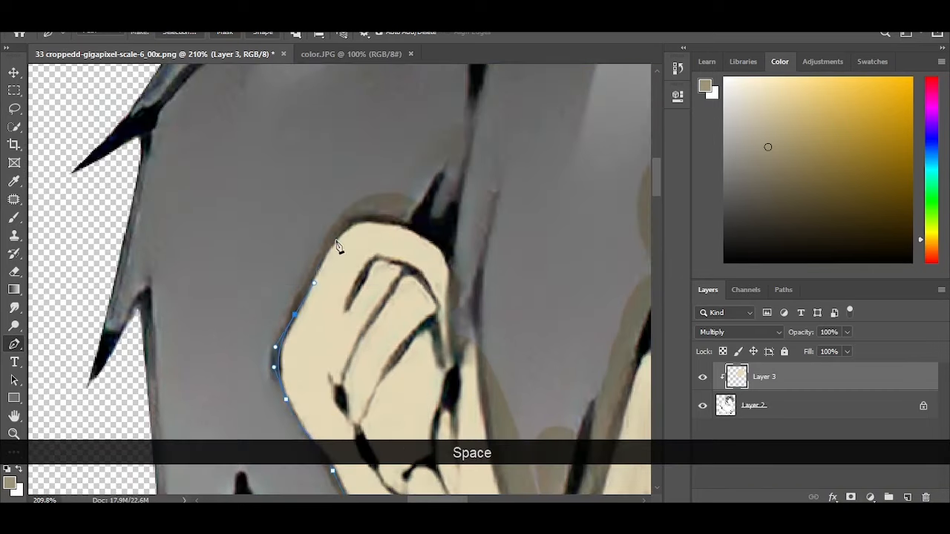
Continue the path over the top of the ear and down the hair lock in front of it.
left_click_drag(339, 231, 358, 212)
left_click_drag(372, 247, 393, 253)
left_click_drag(418, 281, 353, 242)
left_click(383, 218, "alt")
left_click(391, 320)
left_click(384, 332)
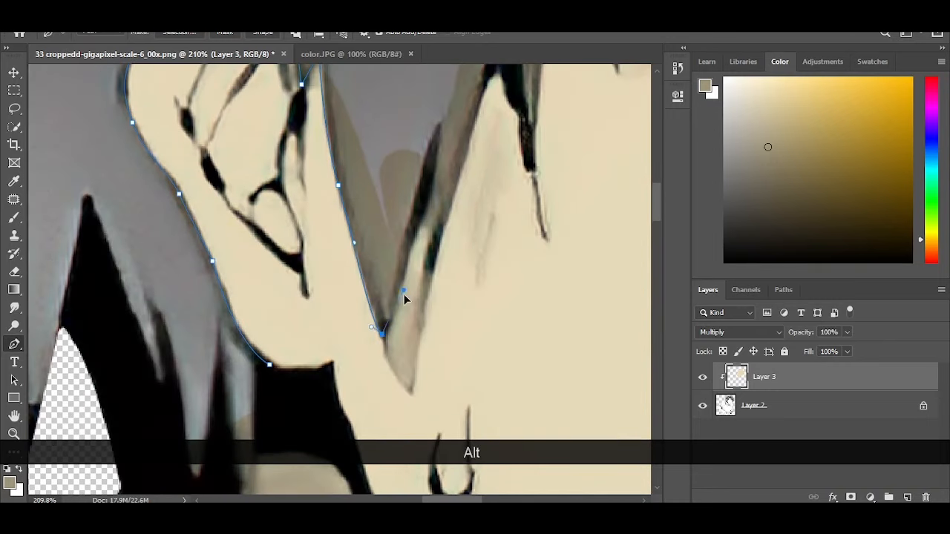
Trace the path around that lock's tip and up the hairline beside the nearer eye.
left_click(409, 394)
left_click_drag(444, 297, 391, 434)
left_click_drag(391, 357, 405, 318)
left_click_drag(443, 206, 465, 176)
left_click_drag(501, 147, 501, 136)
left_click_drag(512, 111, 445, 288)
left_click_drag(456, 249, 467, 228)
left_click(455, 249, "alt")
Trace the path along the fringe above the forehead and down the dark strand between the eyes.
left_click_drag(526, 198, 544, 191)
left_click_drag(544, 191, 383, 272)
left_click_drag(455, 224, 536, 267)
left_click(523, 217)
left_click(515, 176)
key("ctrl+z")
left_click_drag(534, 371, 415, 178)
left_click_drag(526, 305, 528, 330)
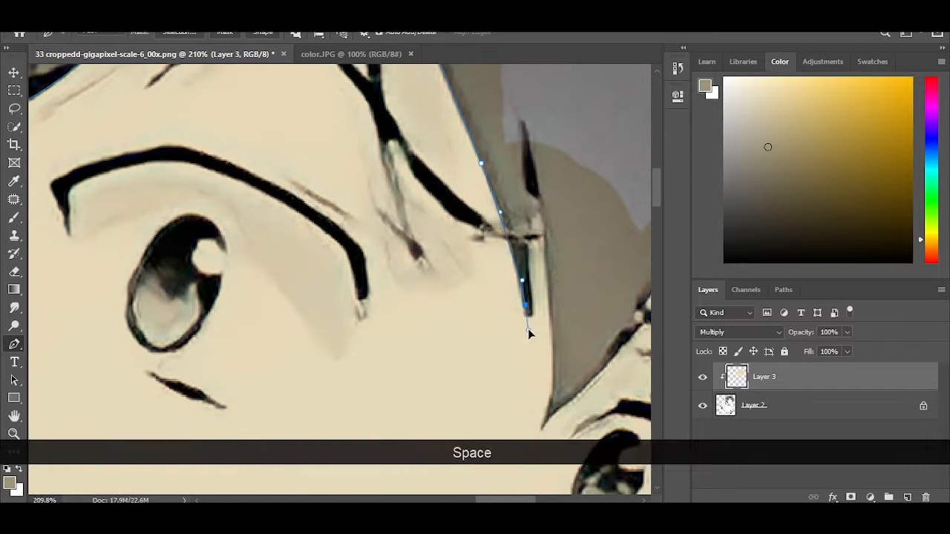
Trace the path around the pointed central fringe lock and up its far edge.
left_click_drag(530, 245, 530, 193)
left_click_drag(549, 285, 549, 354)
left_click(544, 427)
left_click_drag(551, 415, 422, 367)
left_click_drag(531, 228, 547, 197)
left_click(528, 189)
Trace the path along the hair edge around the farther eye and out past the side of the head.
left_click_drag(493, 353, 464, 411)
left_click(510, 155)
left_click_drag(514, 278, 511, 345)
left_click_drag(482, 438, 518, 341)
left_click(507, 341)
left_click(469, 380)
key("ctrl+z")
left_click_drag(520, 349, 506, 317)
left_click_drag(512, 416, 540, 481)
Loop the path loosely through the transparent background around the outside of the hair to the back of the head.
scroll(506, 316, "down", 6)
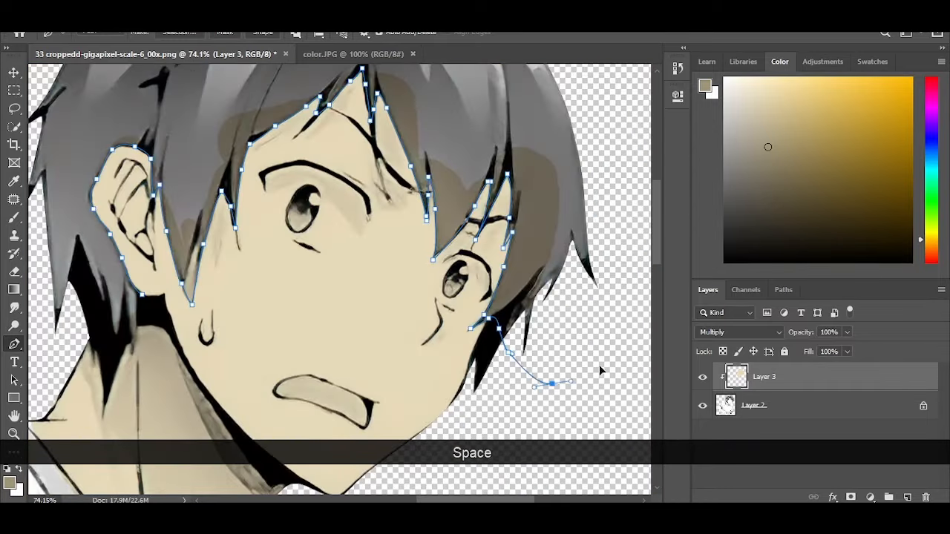
left_click_drag(599, 365, 608, 358)
scroll(587, 297, "down", 2)
left_click_drag(615, 206, 609, 147)
left_click_drag(583, 130, 610, 265)
left_click_drag(560, 154, 452, 119)
left_click_drag(306, 112, 206, 141)
left_click_drag(150, 200, 260, 134)
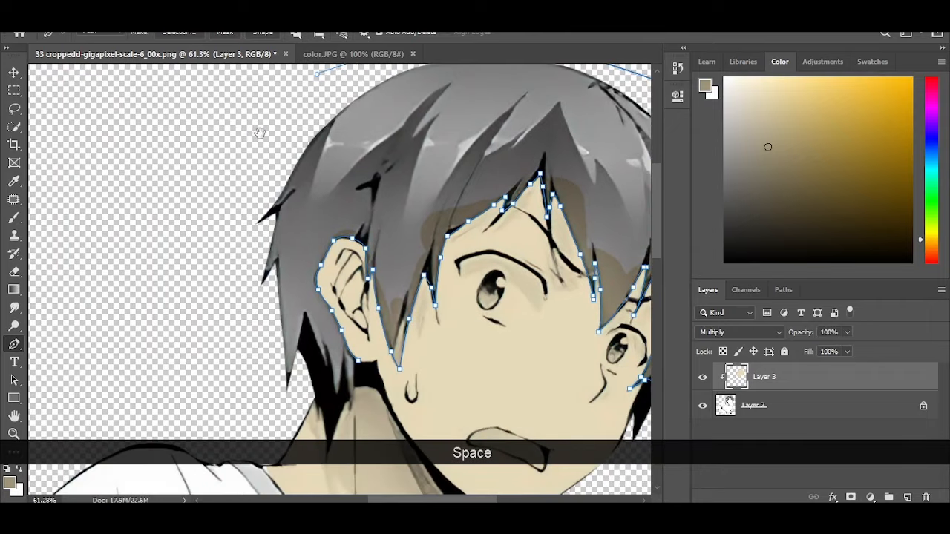
left_click_drag(242, 170, 220, 238)
left_click_drag(235, 315, 235, 220)
Bring the path through the dark hair at the nape and close it at the starting point below the ear.
left_click(306, 302)
scroll(305, 302, "up", 5)
left_click(329, 294)
left_click_drag(345, 306, 260, 274)
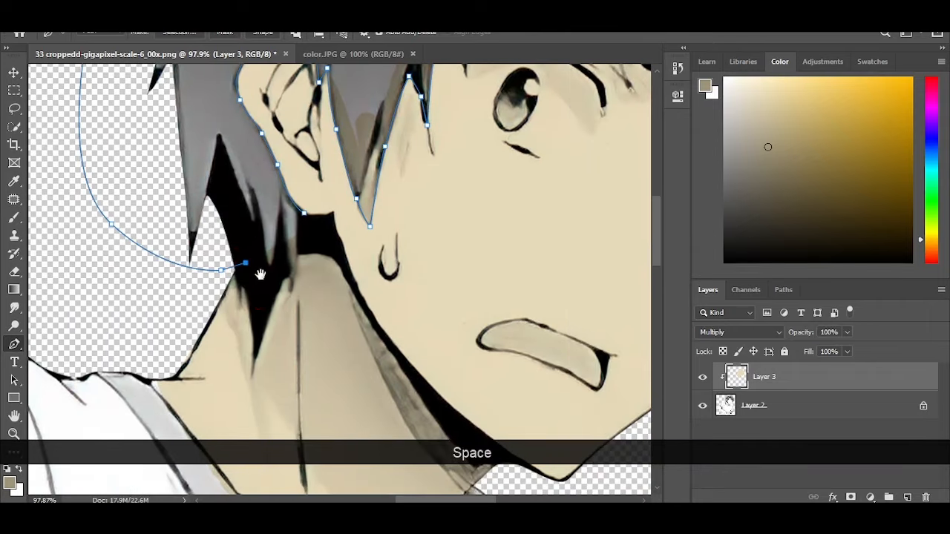
scroll(289, 278, "up", 3)
left_click(293, 286)
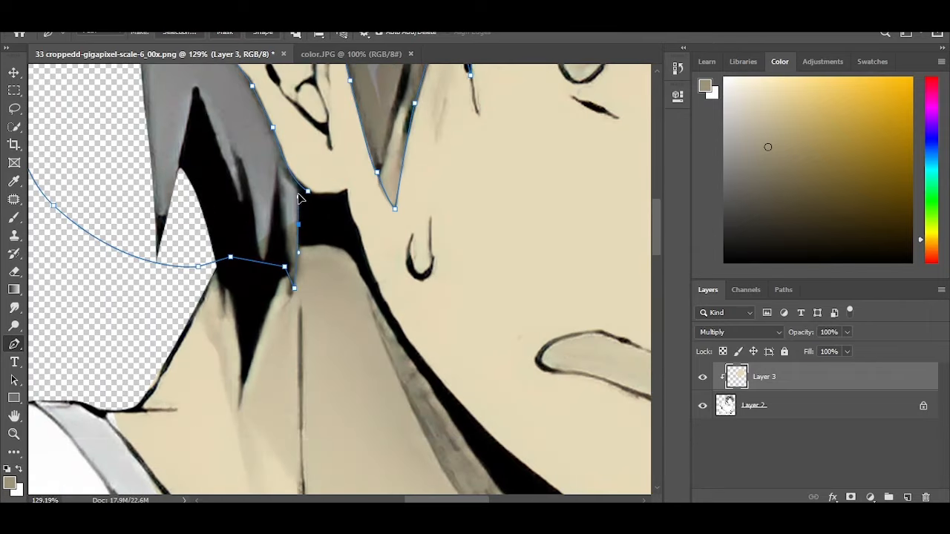
scroll(561, 233, "down", 5)
left_click_drag(355, 275, 381, 267)
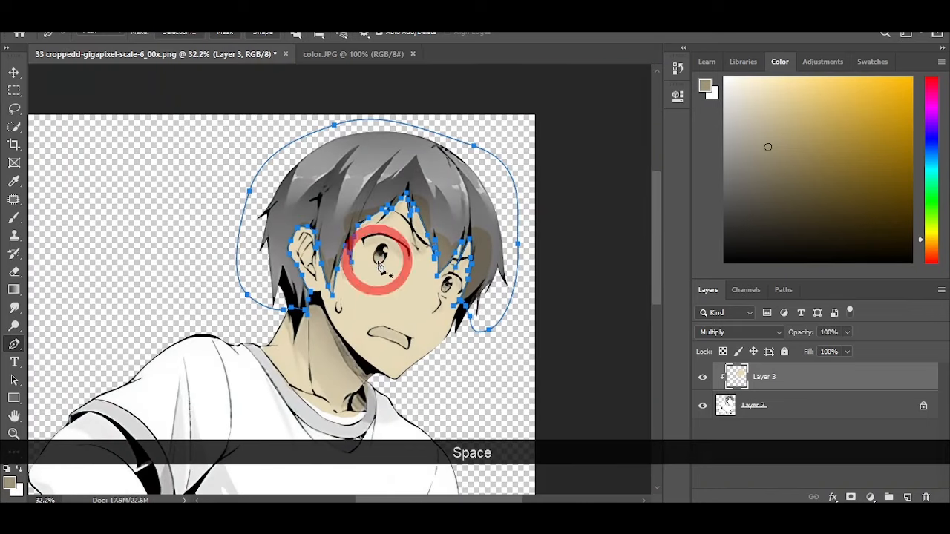
Turn the closed hair path into a selection, brush the sampled brown over all the hair on the Multiply layer, and clear the selection.
left_click(186, 33)
left_click(547, 127)
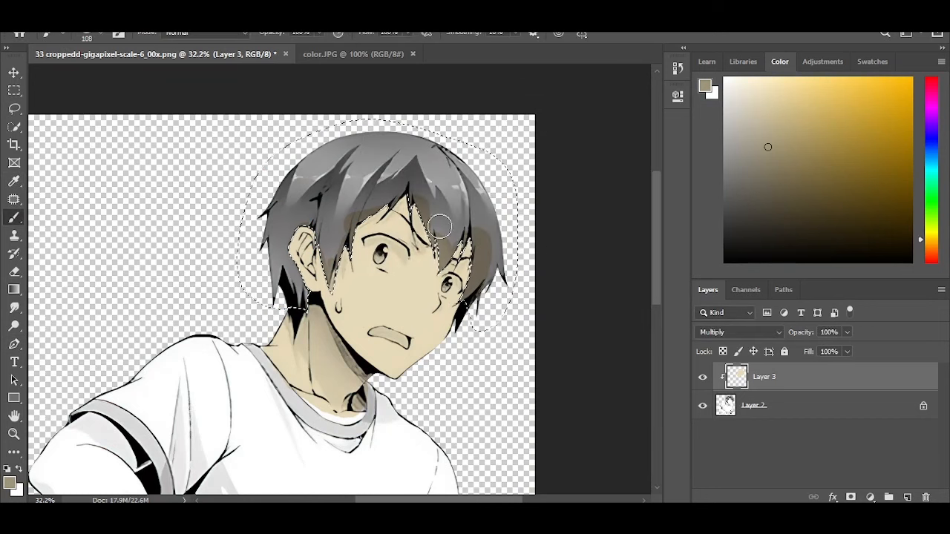
scroll(302, 313, "up", 8)
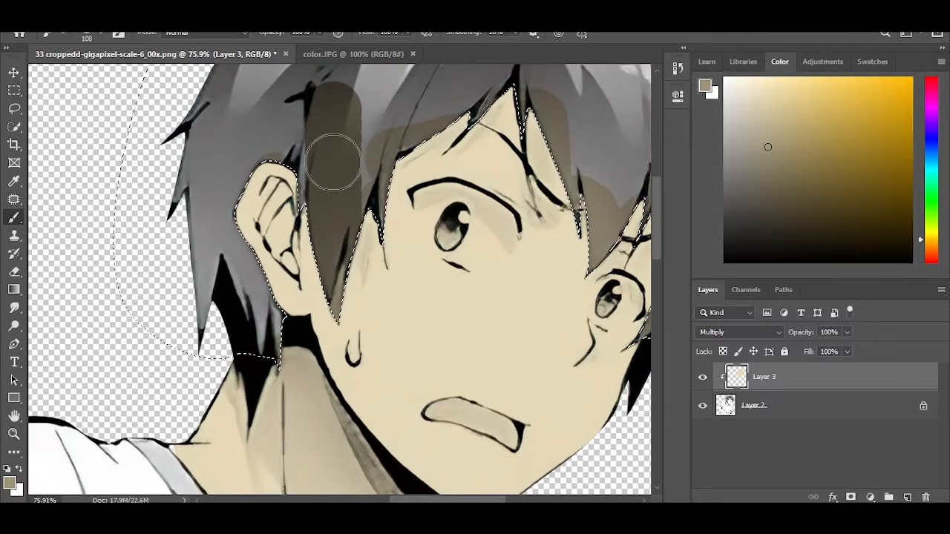
mouse_move(333, 162)
left_mouse_down()
mouse_move(235, 193)
mouse_move(275, 336)
mouse_move(182, 315)
left_mouse_up()
key("space")
mouse_move(249, 135)
left_mouse_down()
mouse_move(231, 319)
mouse_move(345, 159)
mouse_move(505, 162)
mouse_move(528, 222)
left_mouse_up()
key("space")
mouse_move(550, 281)
left_mouse_down()
mouse_move(413, 142)
mouse_move(469, 278)
left_mouse_up()
key("space")
left_click_drag(524, 241, 509, 278)
mouse_move(446, 152)
left_mouse_down()
mouse_move(524, 270)
mouse_move(551, 181)
left_mouse_up()
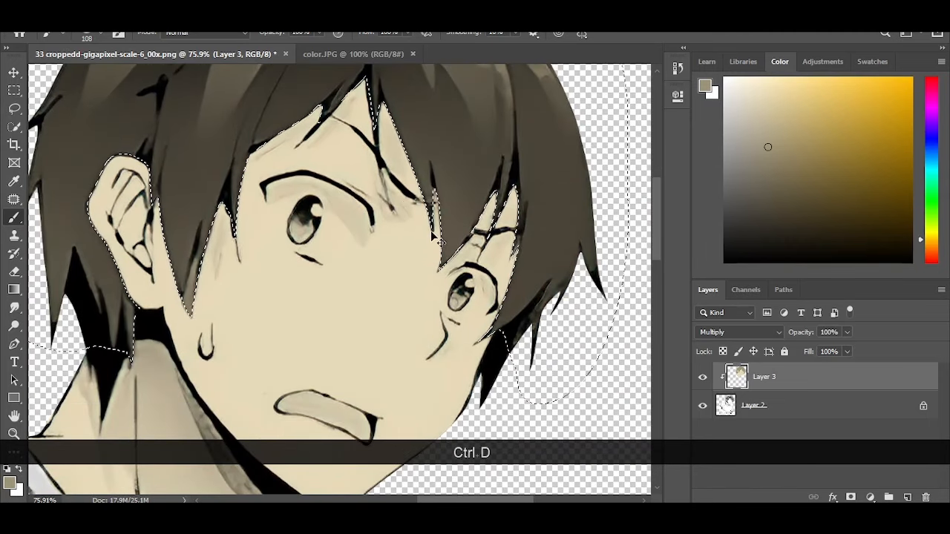
left_click_drag(334, 227, 299, 229)
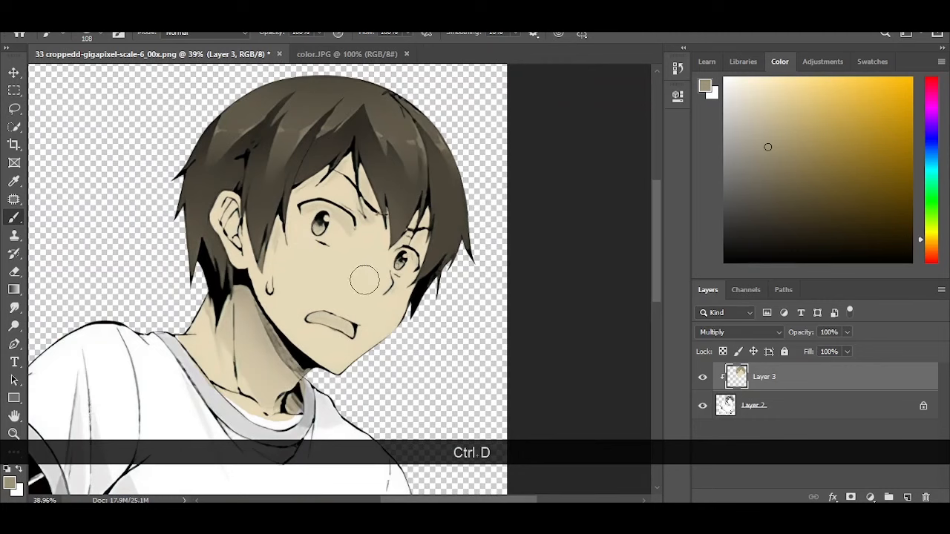
Outline the white of the nearer eye with the Pen tool and convert the path into a selection.
left_click_drag(206, 219, 243, 225)
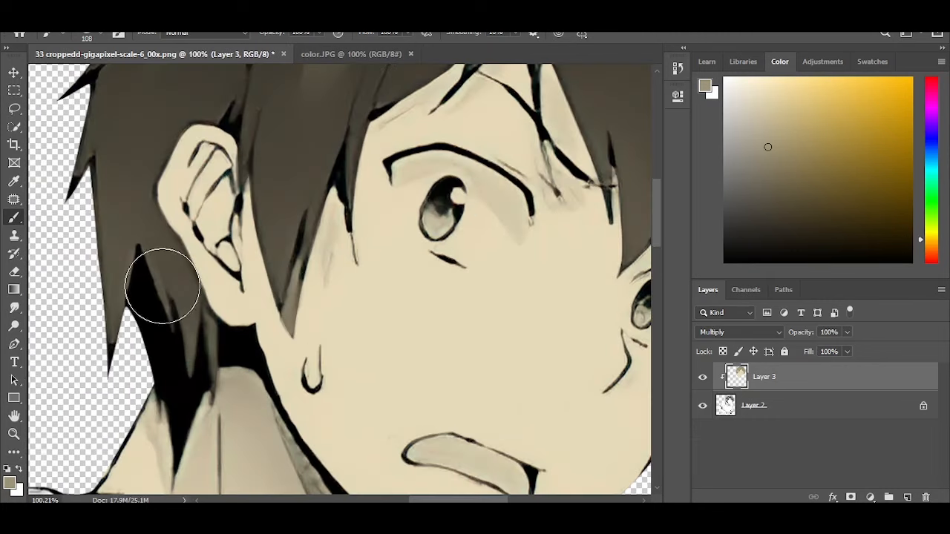
scroll(447, 244, "up", 3)
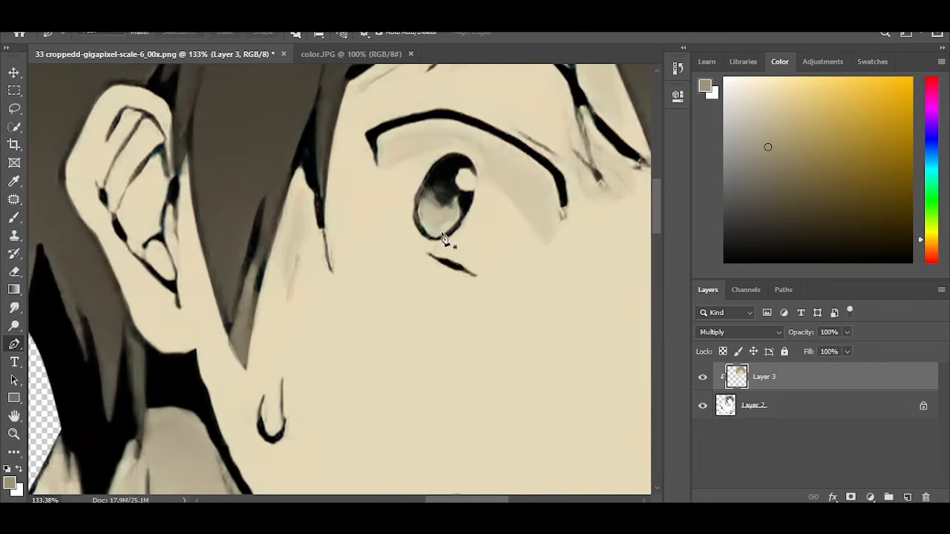
left_click_drag(407, 137, 379, 164)
scroll(370, 185, "up", 4)
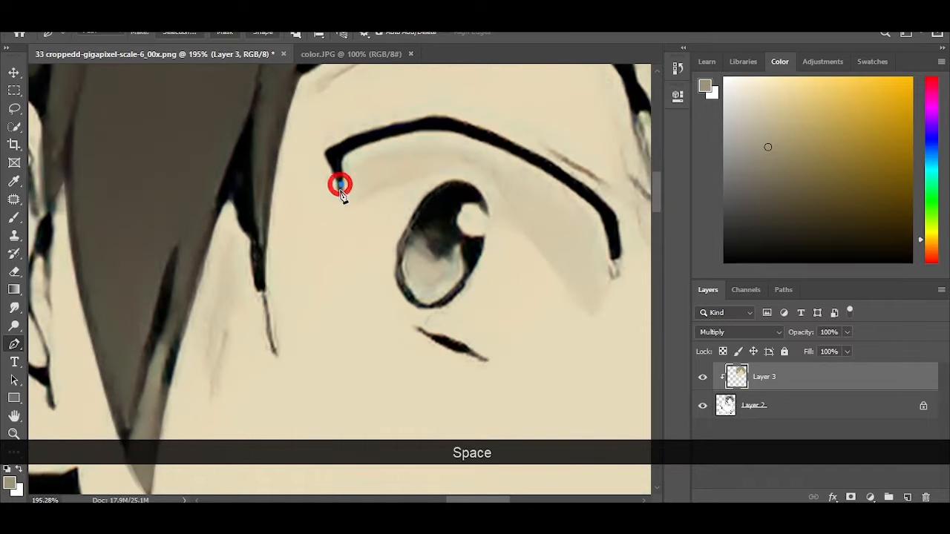
key("ctrl+Return")
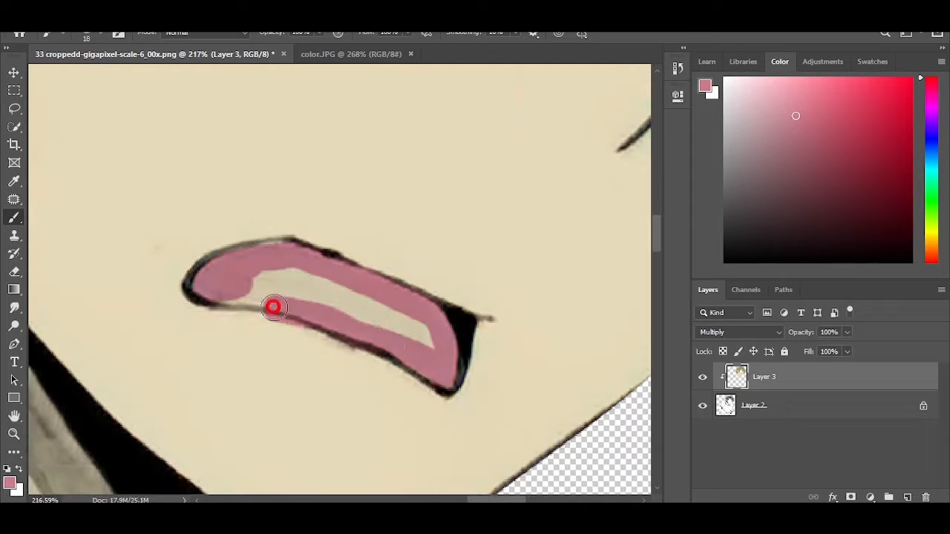
Color the mouth interior pink and the arm in the light skin tone, undoing stray brush strokes.
key("ctrl+z")
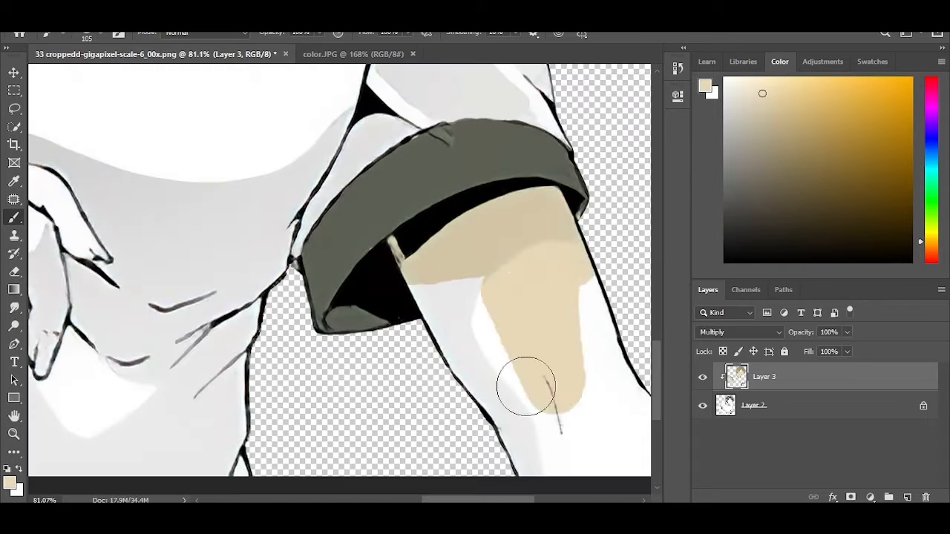
key("ctrl+z")
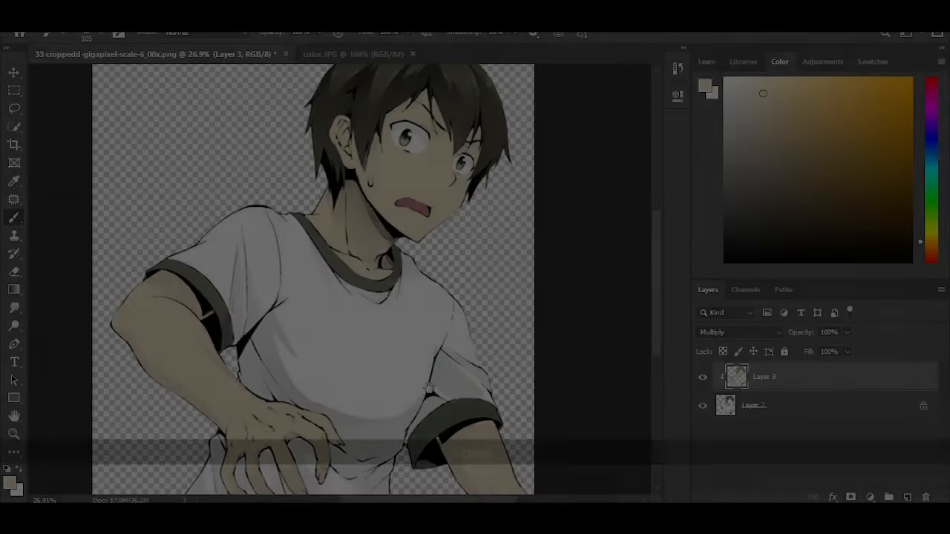
Merge the coloring layer, Layer 3, with the line art on Layer 2 into a single layer.
left_click_drag(466, 328, 507, 253)
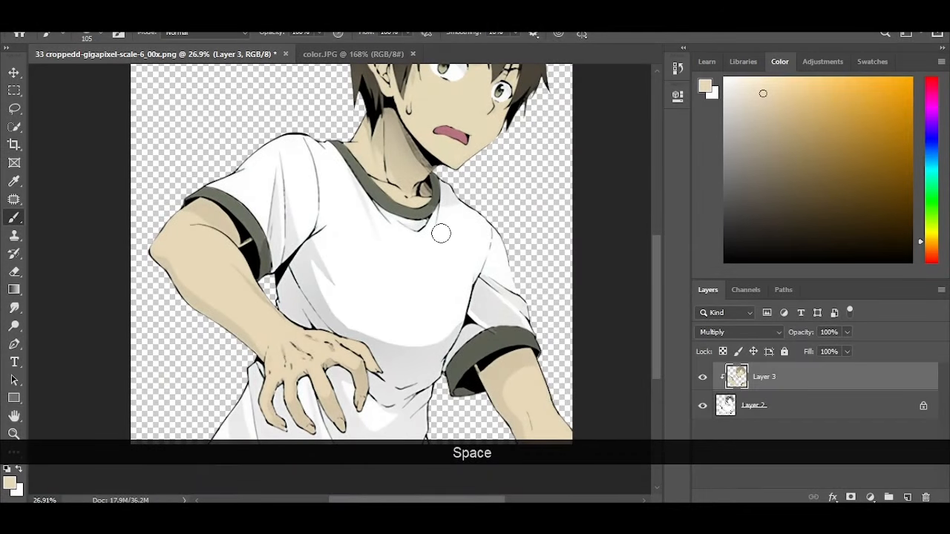
left_click_drag(487, 213, 461, 253)
left_click_drag(448, 186, 455, 295)
left_click(755, 409)
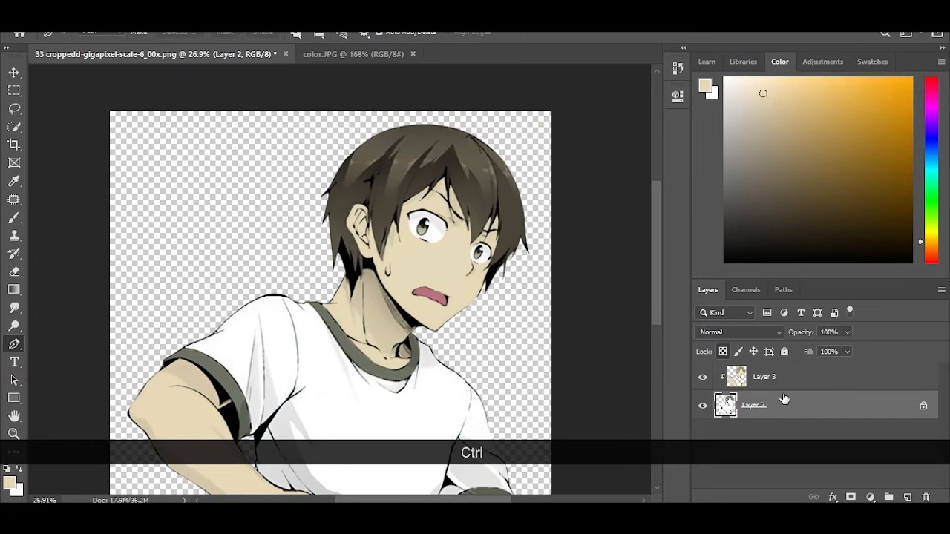
left_click(770, 387, "ctrl")
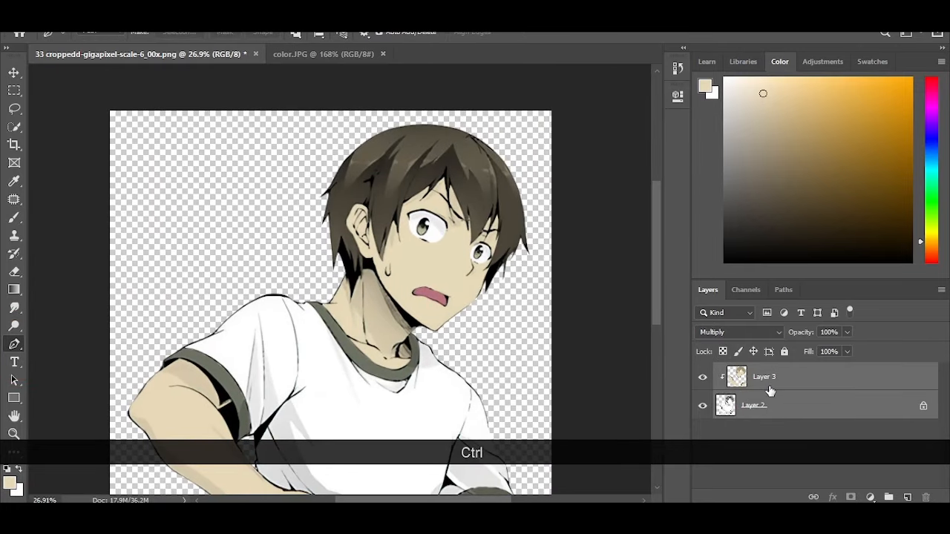
right_click(765, 384)
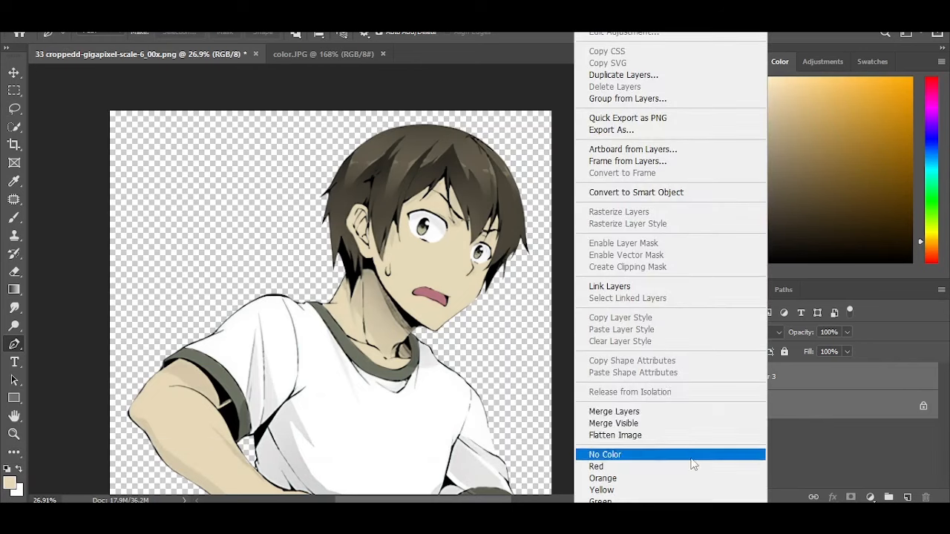
left_click(630, 414)
Add a new empty layer and reselect the merged artwork layer for work on the nearer eye.
scroll(374, 292, "up", 13)
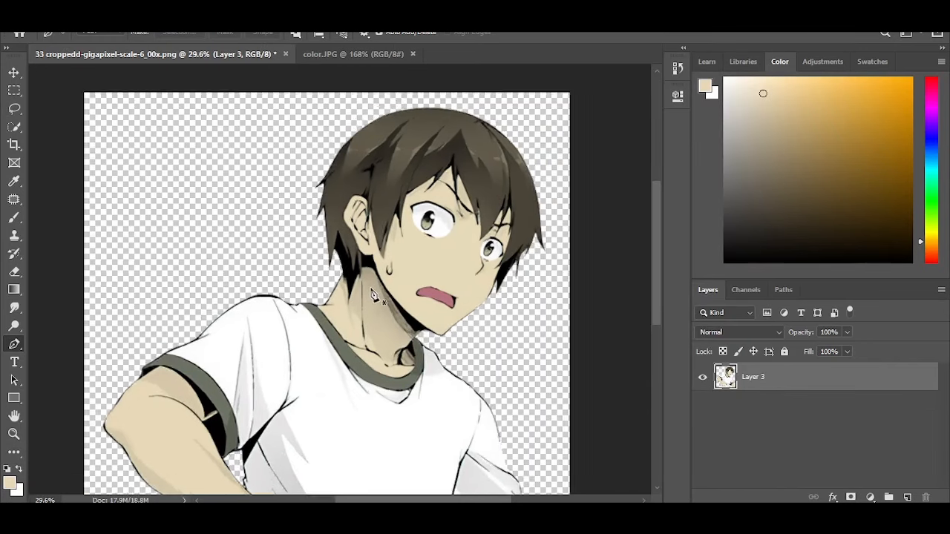
scroll(286, 200, "up", 9)
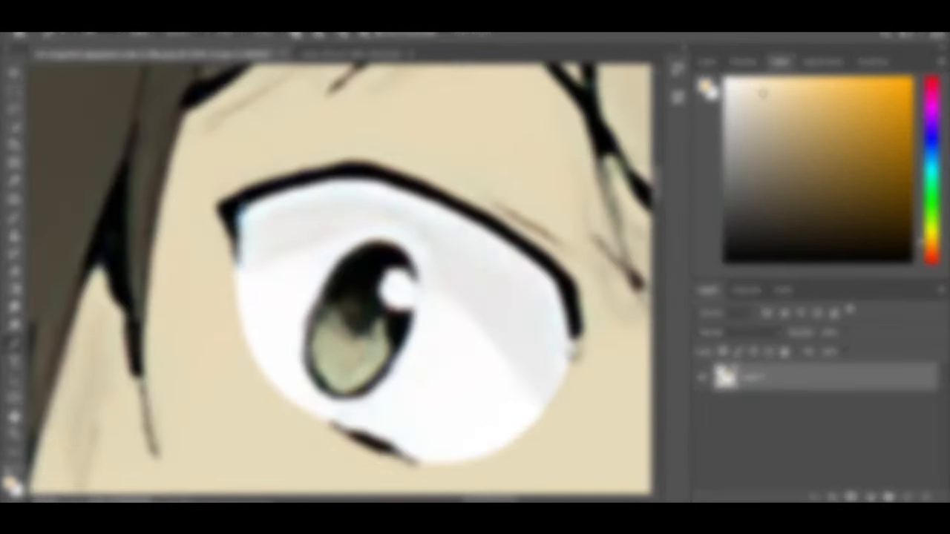
left_click_drag(286, 200, 270, 258)
scroll(445, 342, "up", 4)
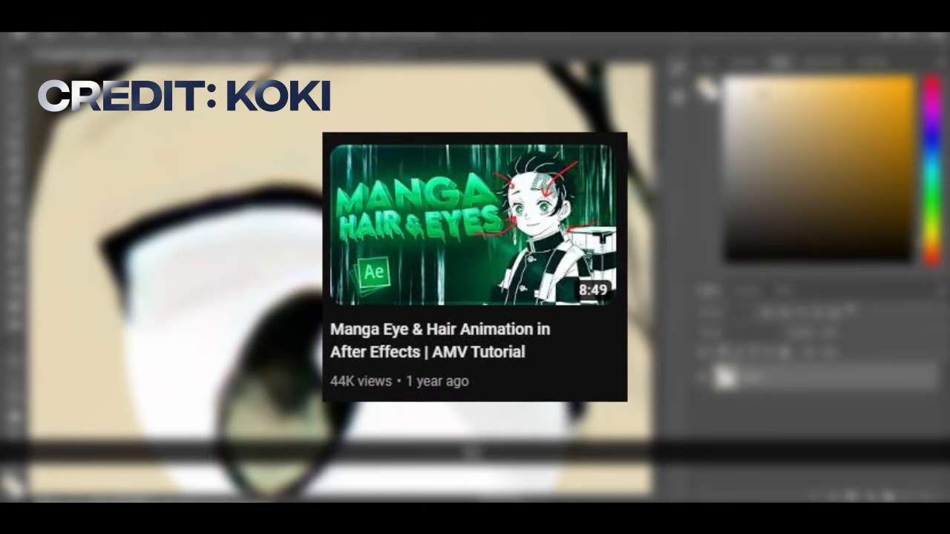
left_click_drag(311, 297, 575, 396)
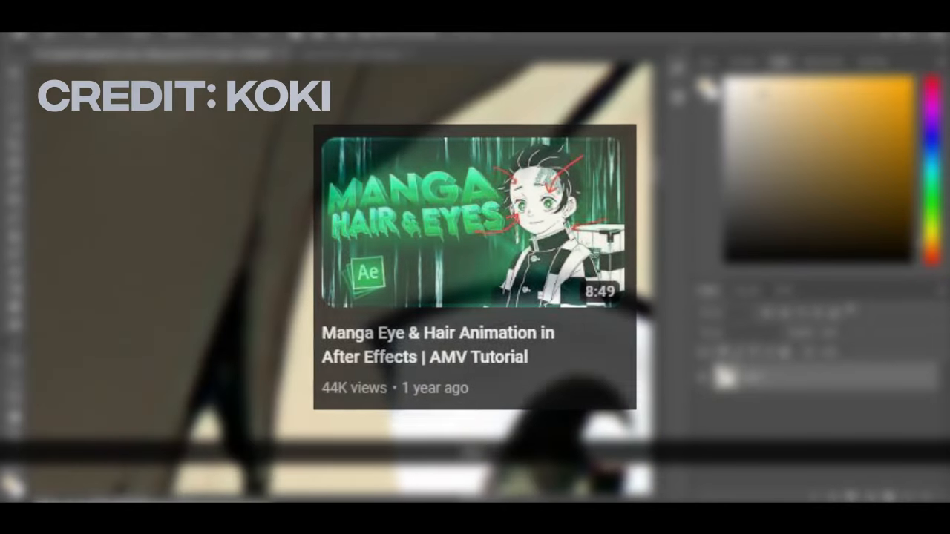
scroll(222, 260, "down", 8)
left_click(907, 496)
left_click(772, 405)
Add another empty layer above the artwork for separating the eye parts.
scroll(204, 319, "up", 8)
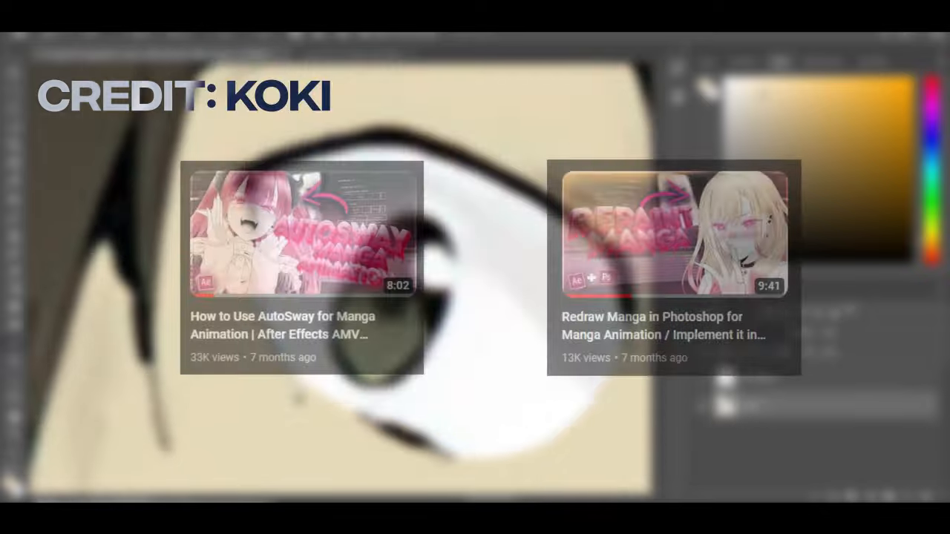
scroll(549, 453, "up", 2)
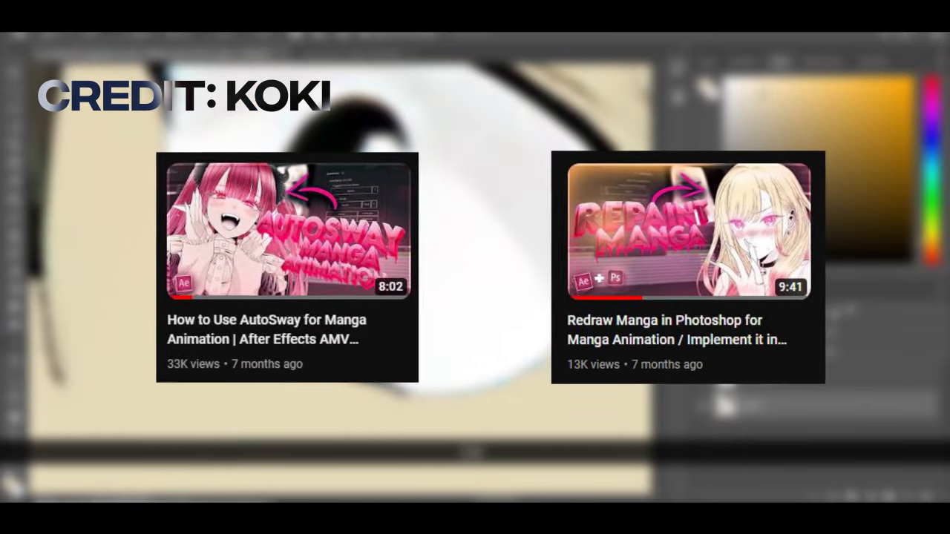
scroll(405, 427, "down", 6)
left_click(907, 495)
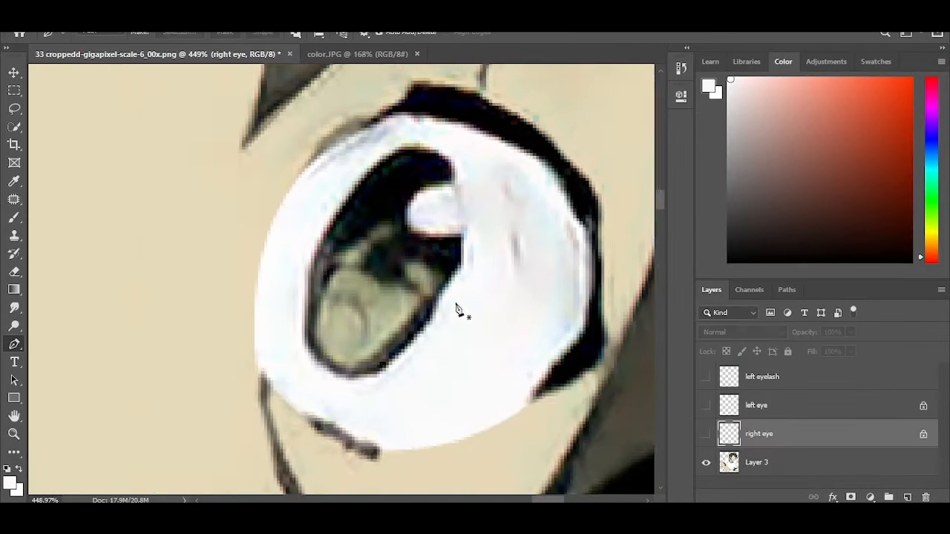
left_click(492, 302)
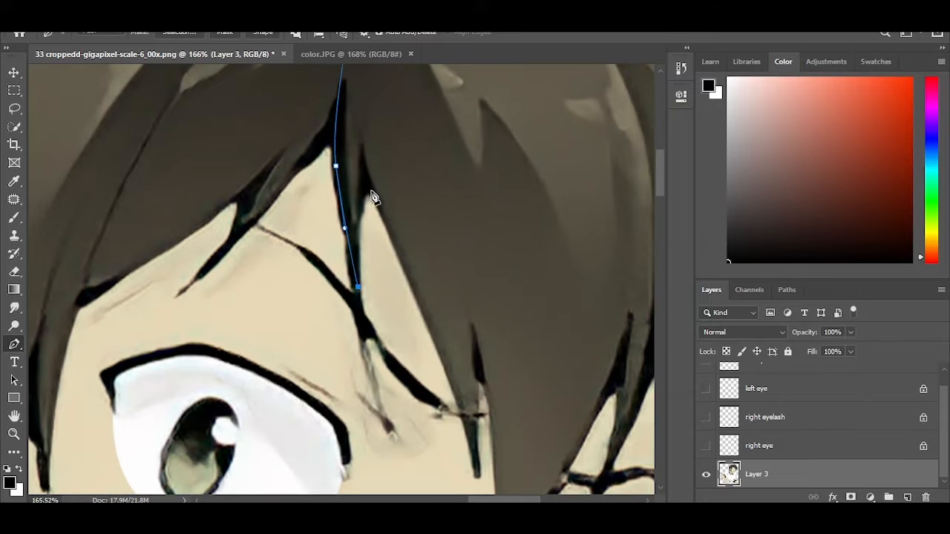
Trace the pen path down the middle-right fringe lock and around its thin inner strand toward the pointed tip.
left_click(439, 343)
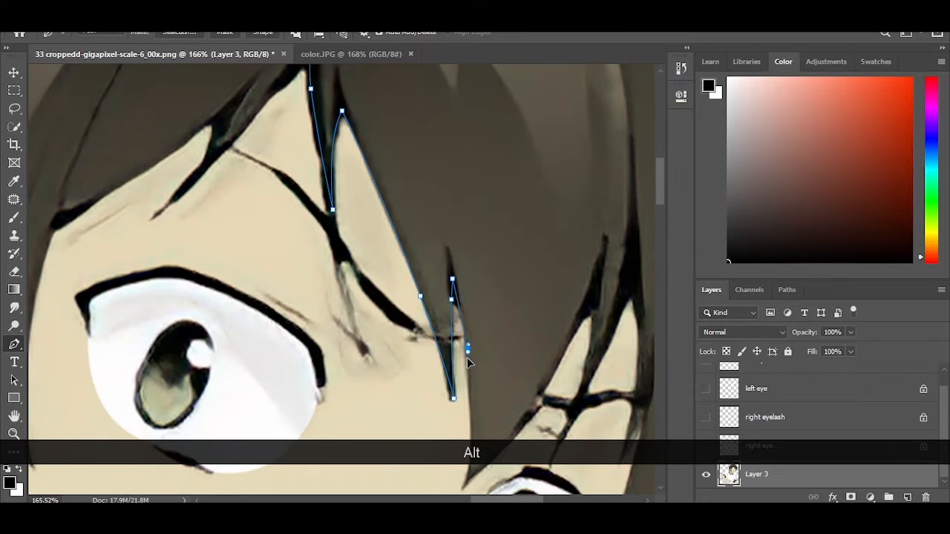
left_click_drag(469, 362, 463, 256)
left_click(466, 329)
left_click_drag(467, 328, 474, 297)
left_click(464, 347)
Continue the path around the strands above the farther eye, up through the hair, and close it at its start.
left_click_drag(538, 275, 528, 319)
left_click_drag(564, 253, 550, 349)
key("ctrl+z")
left_click_drag(558, 309, 561, 295)
left_click_drag(560, 159, 561, 114)
left_click_drag(526, 164, 505, 126)
left_click_drag(369, 93, 288, 76)
left_click(318, 123)
Make a selection from the path with 0-pixel feather, copy it to a new layer and name it midlle right hair.
left_click(179, 33)
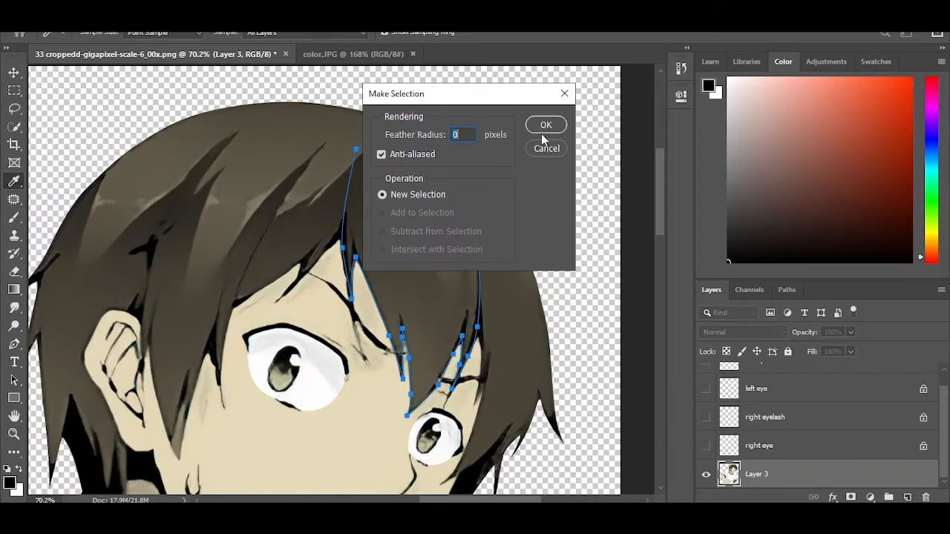
left_click(542, 131)
key("ctrl+j")
double_click(755, 445)
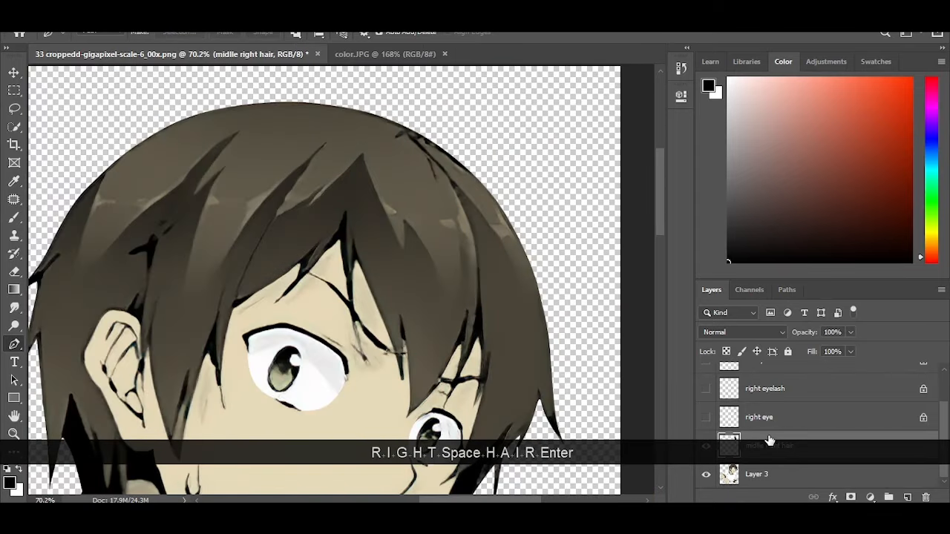
Check the copied lock by toggling Layer 3's visibility, hide the midlle right hair layer and select Layer 3.
left_click(706, 475)
left_click(706, 475)
left_click(706, 447)
left_click(755, 474)
Start a pen path on the middle-left fringe and trace its edge down to the strand tip beside the nearer eye.
scroll(260, 295, "up", 4)
left_click_drag(259, 296, 291, 291)
scroll(377, 184, "down", 5)
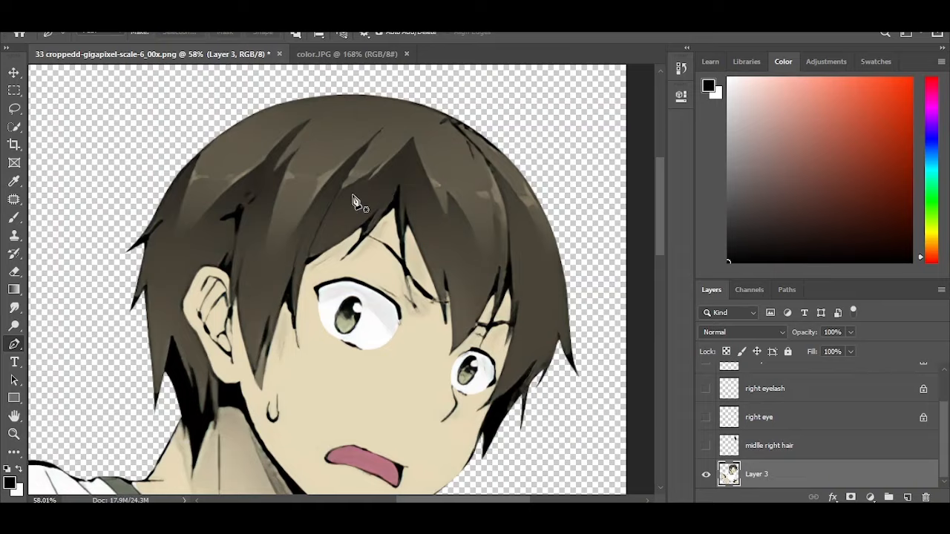
scroll(336, 180, "up", 2)
left_click_drag(336, 179, 349, 198)
scroll(397, 187, "up", 5)
left_click(406, 107)
left_click_drag(287, 297, 342, 136)
left_click_drag(291, 331, 292, 383)
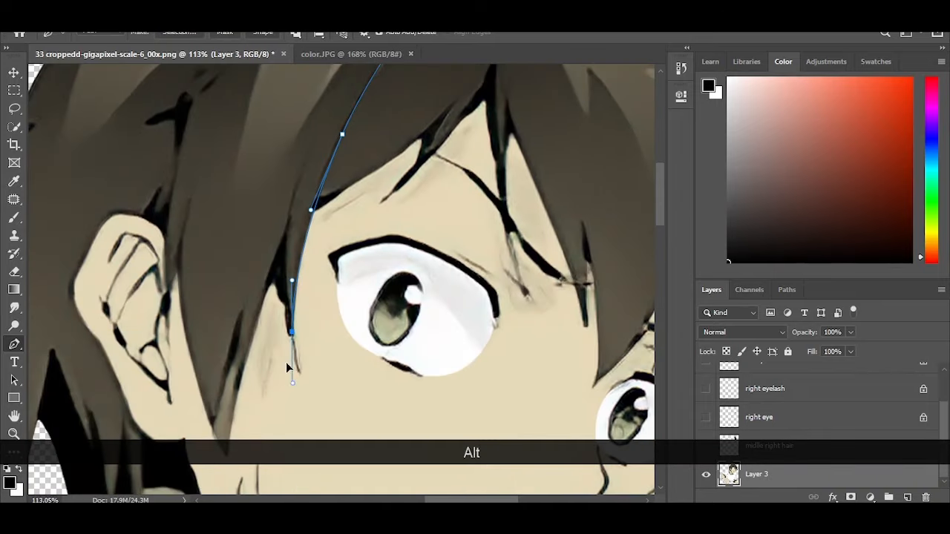
Carry the path around the pointed lock between eye and ear, back up through the hair, and close it.
left_click_drag(256, 334, 319, 214)
left_click_drag(288, 327, 291, 317)
left_click_drag(244, 202, 238, 289)
left_click_drag(262, 188, 222, 273)
left_click_drag(321, 138, 400, 72)
left_click(453, 119)
Convert the fringe path into a selection, copy it to a new layer and name it middle left hair.
scroll(414, 194, "down", 8)
left_click(179, 32)
left_click(546, 123)
key("ctrl+j")
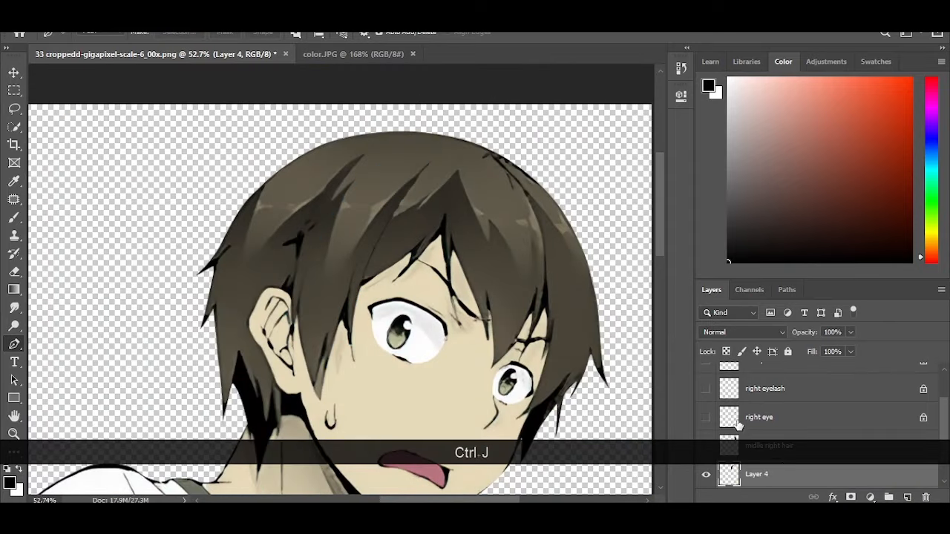
scroll(735, 420, "down", 1)
double_click(755, 448)
type("middle ri")
On Layer 3, trace a path down the inner edge of the side hair, past the farther eye to the lock's tip.
left_click(756, 473)
scroll(470, 222, "up", 2)
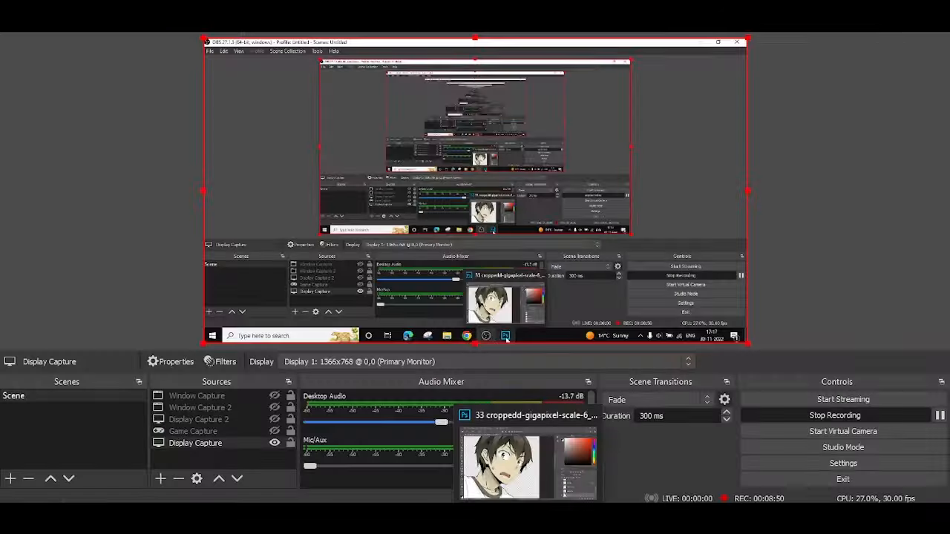
scroll(370, 213, "up", 3)
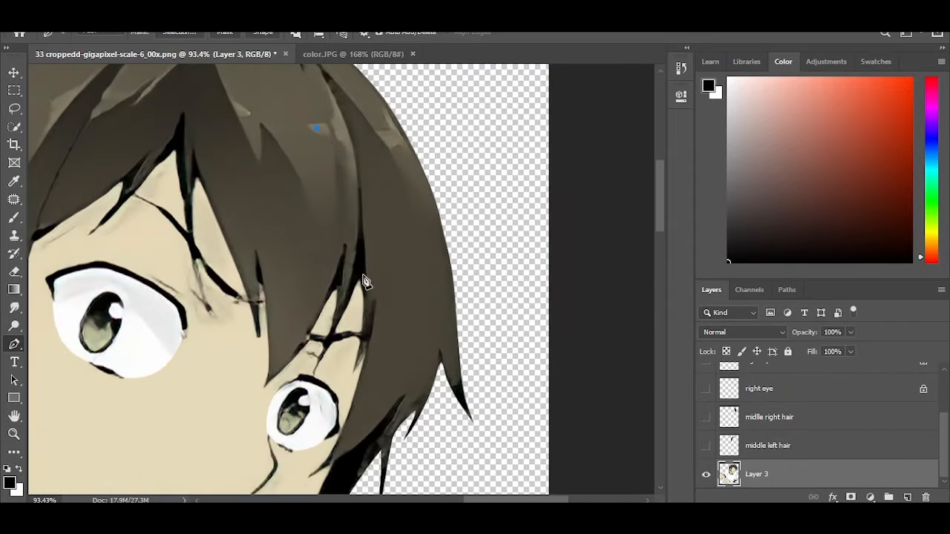
scroll(364, 278, "up", 5)
left_click_drag(363, 279, 372, 371)
left_click_drag(372, 371, 384, 225)
left_click_drag(367, 283, 354, 338)
left_click_drag(354, 338, 405, 242)
left_click_drag(355, 331, 325, 363)
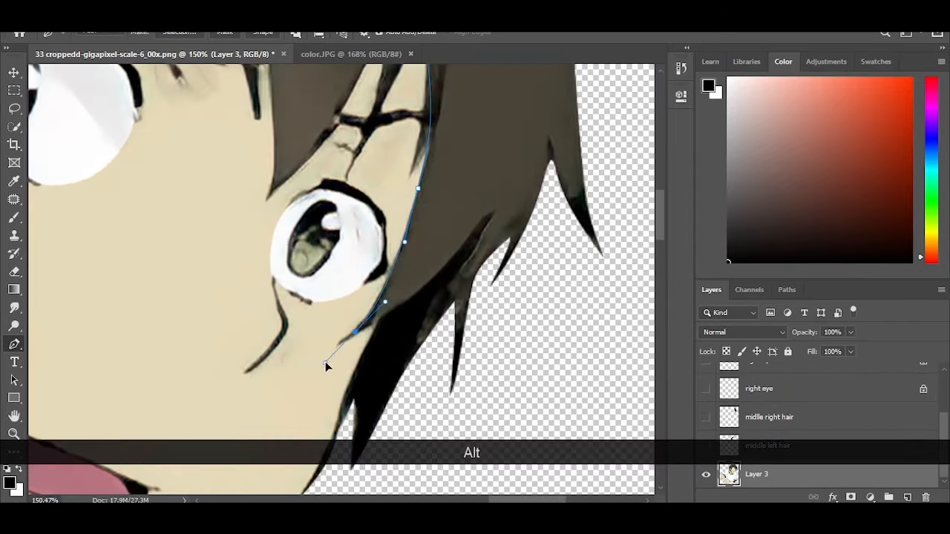
Trace the path around the dark notch and the pointed strands at the lower end of the side hair.
scroll(493, 203, "up", 2)
left_click_drag(508, 200, 371, 197)
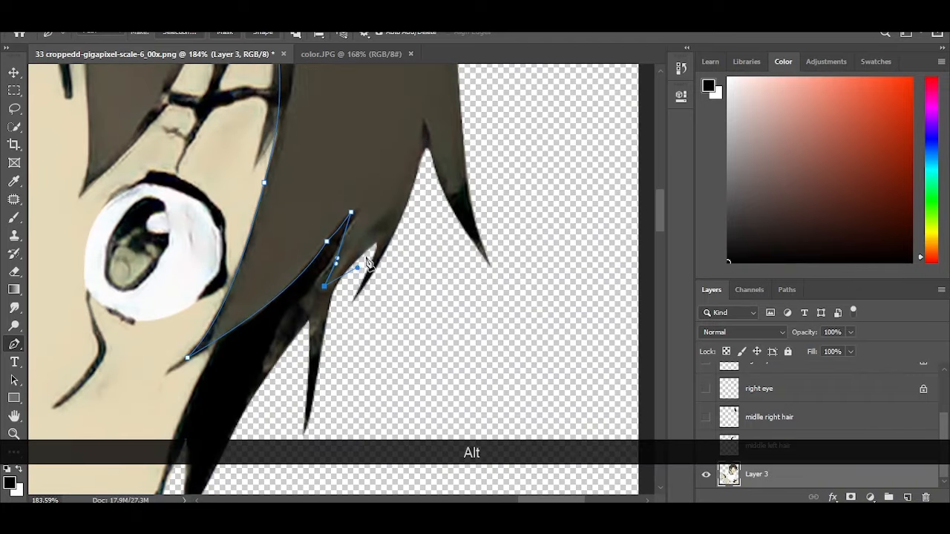
left_click_drag(425, 153, 442, 85)
left_click_drag(439, 151, 422, 268)
Loop the path loosely through the transparent background outside the side hair and close it at the upper starting point.
scroll(400, 237, "down", 7)
left_click_drag(417, 316, 481, 305)
left_click_drag(475, 260, 519, 431)
left_click_drag(398, 158, 358, 137)
left_click(318, 189)
Convert the side hair path into a selection and copy it onto its own new layer.
key("ctrl+Return")
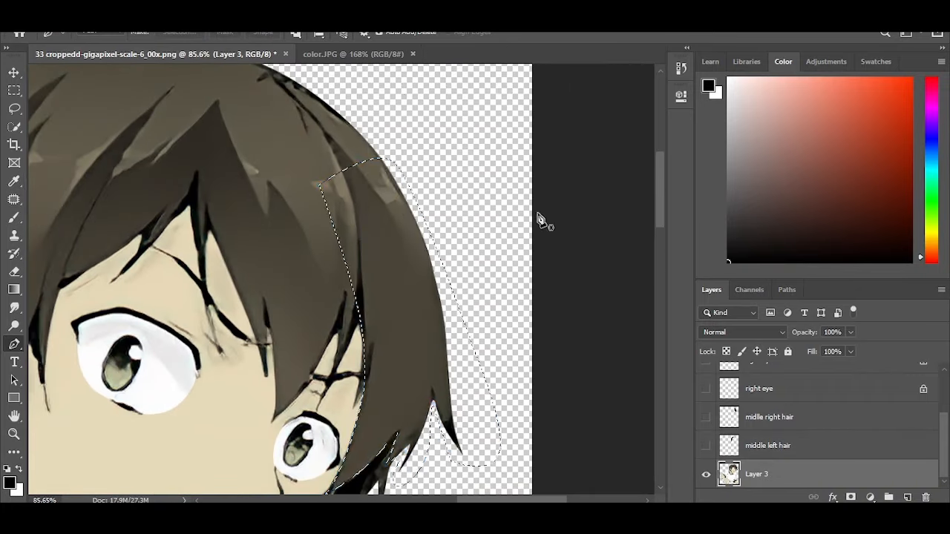
scroll(539, 219, "down", 3)
key("ctrl+j")
left_click(757, 451)
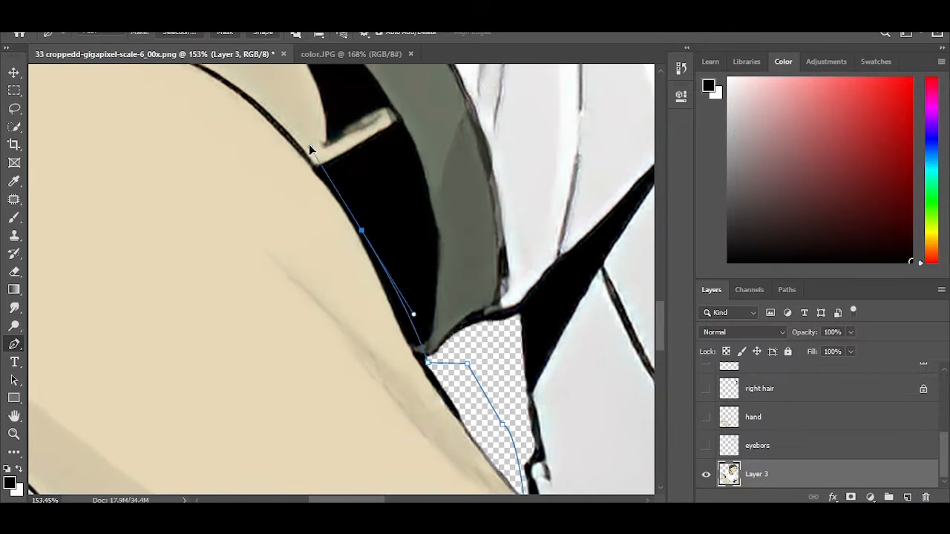
On Layer 3, trace a closed path around the bent forearm, from below the sleeve cuff, past the elbow, to across the wrist.
key("ctrl+z")
left_click_drag(297, 318, 253, 234)
left_click_drag(351, 253, 443, 294)
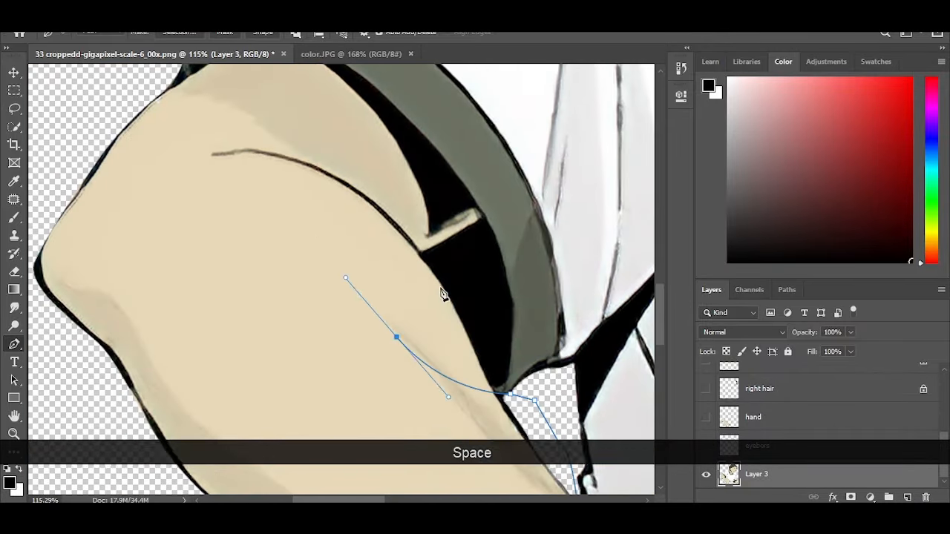
left_click_drag(260, 180, 241, 154)
left_click_drag(193, 225, 145, 290)
scroll(120, 342, "down", 2)
left_click_drag(121, 342, 189, 293)
left_click_drag(187, 346, 178, 398)
key("ctrl+z")
left_click_drag(225, 260, 290, 277)
left_click(403, 297)
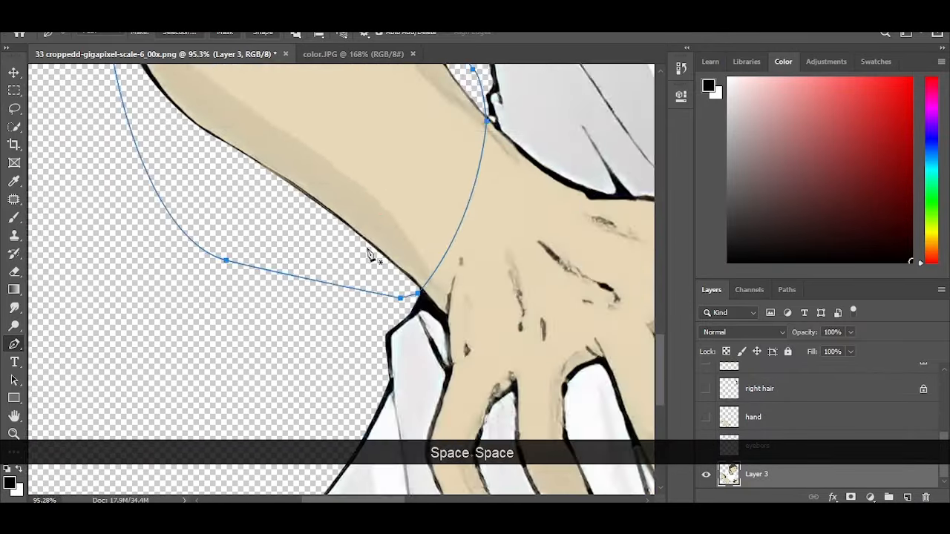
Convert the forearm path into a selection, delete the enclosed pixels, deselect, and lock Layer 3's transparent pixels.
key("ctrl+Return")
key("Delete")
key("ctrl+d")
left_click(725, 352)
Paint and blend black shadow and sampled skin tone along the cut edge of the arm just below the sleeve.
key("b")
mouse_move(424, 346)
left_mouse_down()
mouse_move(405, 290)
mouse_move(295, 220)
left_mouse_up()
scroll(355, 245, "down", 3)
left_click_drag(354, 239, 371, 294)
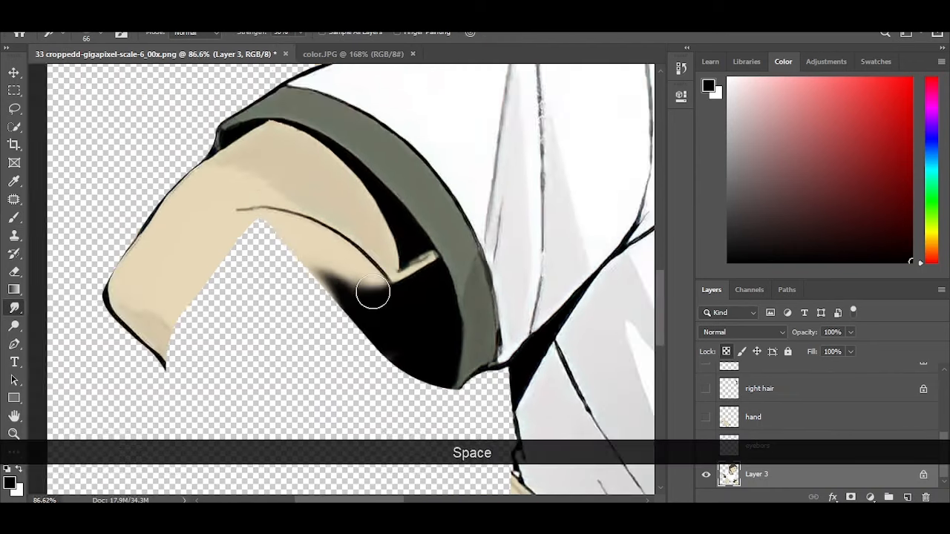
scroll(370, 295, "up", 3)
key("b")
left_click(311, 248, "alt")
left_click_drag(319, 260, 385, 279)
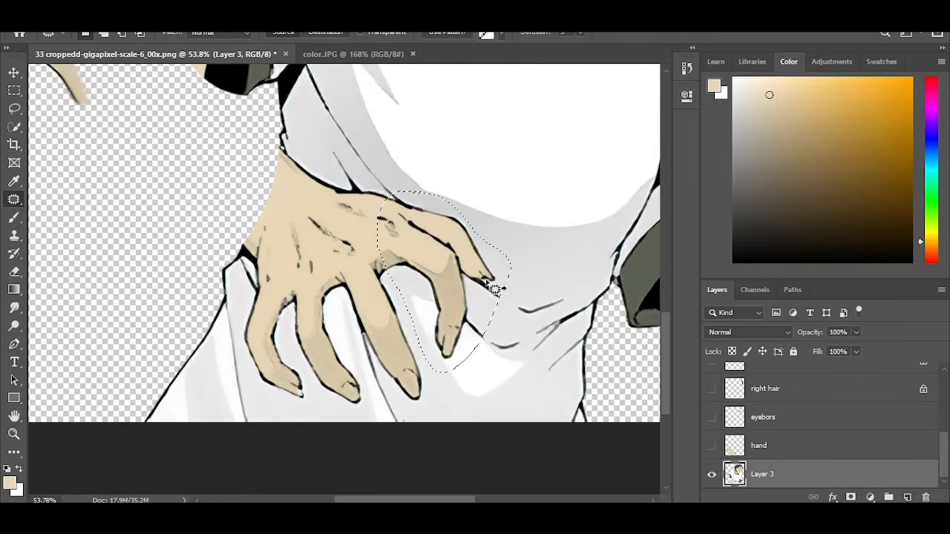
Patch the outer fingers and part of the back of the hand with nearby shirt fabric on Layer 3.
left_click_drag(493, 288, 542, 319)
key("ctrl")
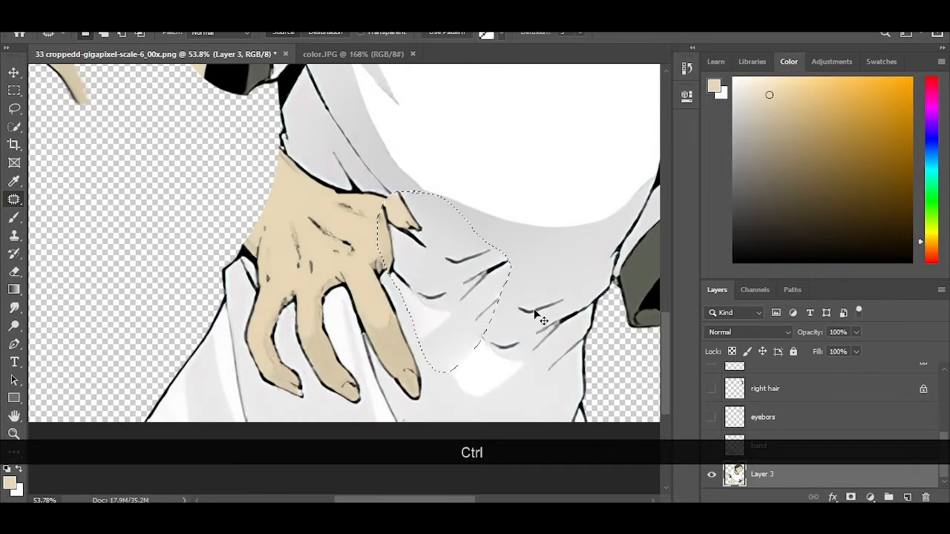
left_click_drag(391, 180, 380, 172)
mouse_move(376, 238)
left_mouse_down()
mouse_move(487, 276)
mouse_move(316, 152)
left_mouse_up()
key("ctrl+d")
key("space")
left_click_drag(401, 224, 475, 211)
mouse_move(363, 298)
left_mouse_down()
mouse_move(370, 401)
mouse_move(367, 298)
left_mouse_up()
left_click_drag(362, 366, 547, 381)
key("ctrl+d")
Patch the fingers nearest the shirt's outer side edge with clean fabric from the lower part of the shirt.
scroll(421, 342, "up", 1)
key("space")
left_click_drag(420, 343, 370, 344)
mouse_move(237, 212)
left_mouse_down()
mouse_move(333, 218)
mouse_move(252, 193)
left_mouse_up()
mouse_move(312, 255)
left_mouse_down()
mouse_move(210, 389)
mouse_move(196, 453)
mouse_move(208, 442)
left_mouse_up()
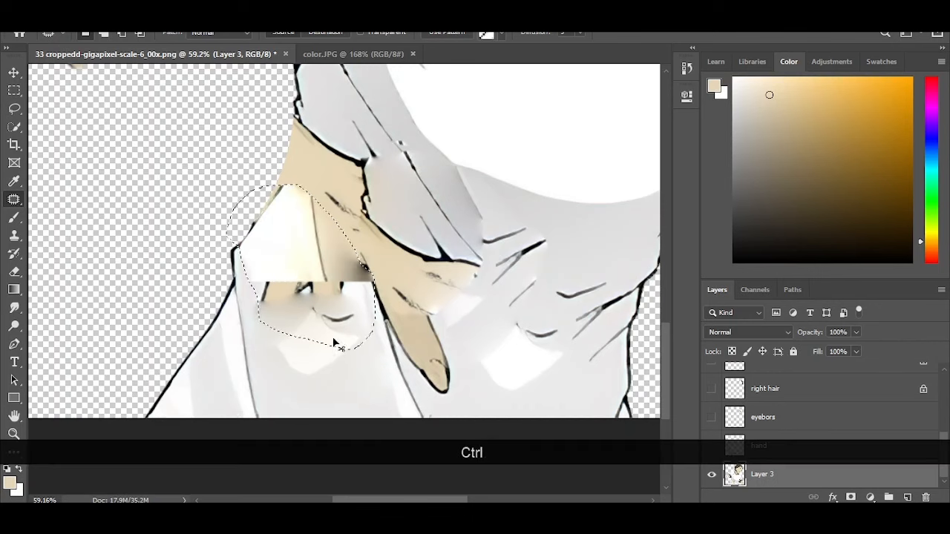
left_click_drag(326, 244, 280, 261)
left_click_drag(318, 310, 244, 400)
key("ctrl+d")
Patch the remaining skin across the wrist and back of the hand with fabric from the lower shirt.
scroll(386, 262, "up", 1)
scroll(361, 253, "down", 1)
left_click_drag(456, 383, 408, 376)
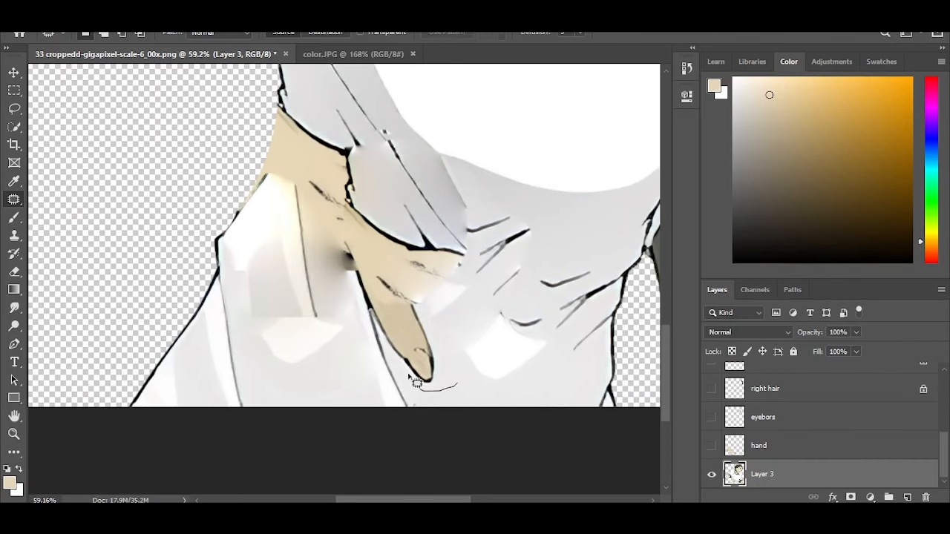
left_click_drag(447, 339, 453, 374)
scroll(468, 310, "down", 1)
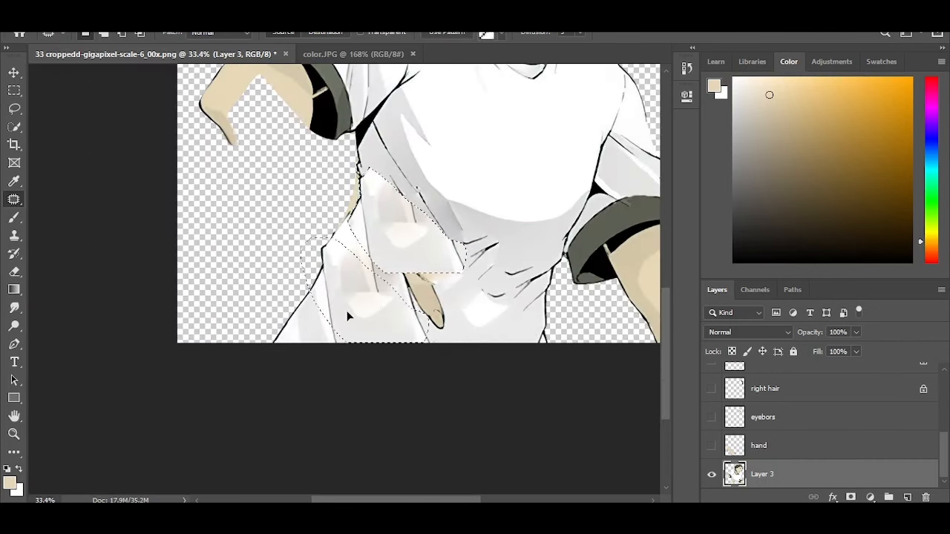
key("ctrl+d")
Patch the last remaining finger with neighbouring shirt fabric and deselect it.
left_click_drag(410, 273, 412, 268)
left_click_drag(428, 296, 354, 316)
key("ctrl+d")
Smudge the patched fabric near the shirt's side edge to blend the seams and fold lines.
scroll(354, 316, "up", 2)
left_click_drag(174, 245, 68, 324)
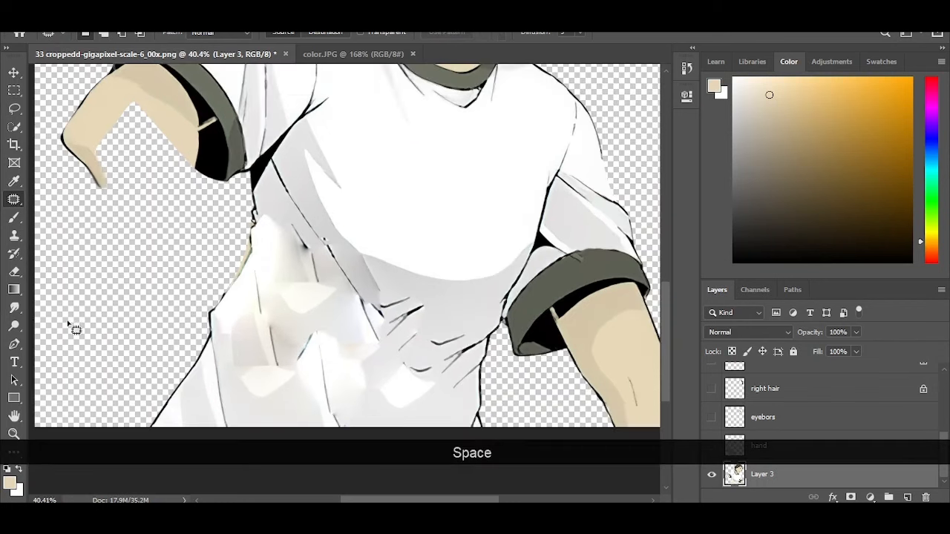
left_click(14, 308)
scroll(394, 315, "up", 3)
key("ctrl+z")
left_click_drag(292, 256, 295, 283)
left_click_drag(271, 273, 271, 308)
key("ctrl+z")
mouse_move(267, 352)
left_mouse_down()
mouse_move(288, 298)
mouse_move(248, 253)
left_mouse_up()
left_click_drag(235, 374, 251, 344)
scroll(208, 202, "up", 5)
scroll(208, 208, "up", 5)
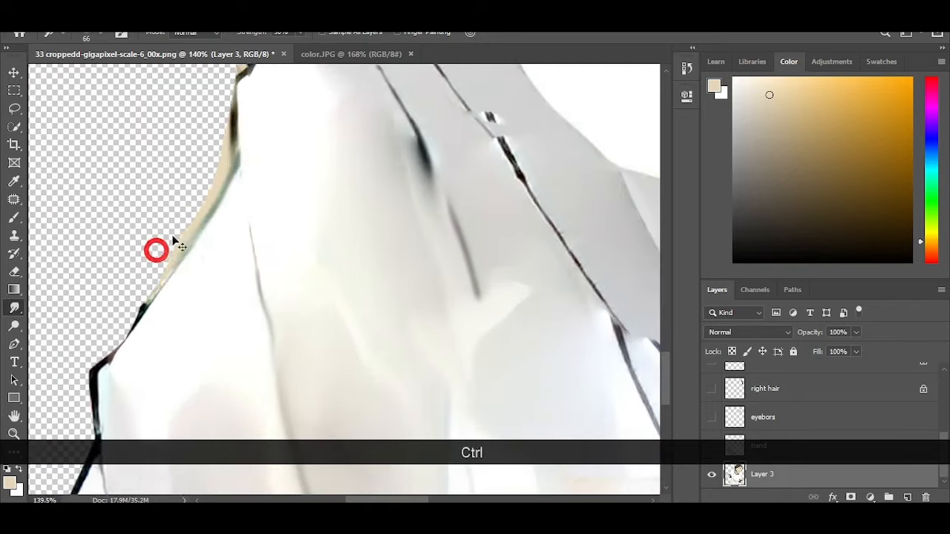
Smudge the seams and folds in the middle of the lower shirt, and toggle the hand layer's visibility to check coverage.
scroll(158, 250, "down", 10)
left_click_drag(284, 386, 367, 337)
scroll(445, 239, "up", 3)
left_click_drag(364, 248, 446, 350)
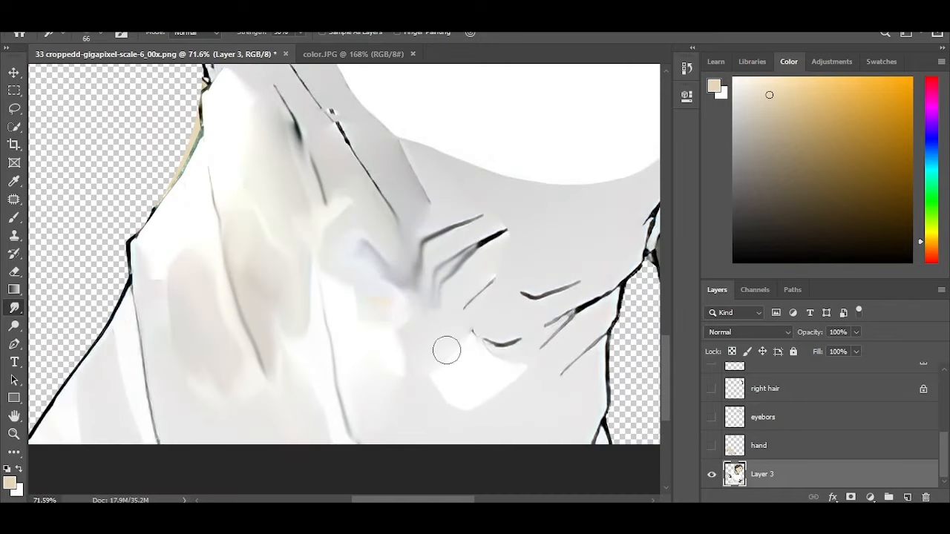
scroll(493, 322, "down", 11)
left_click(711, 447)
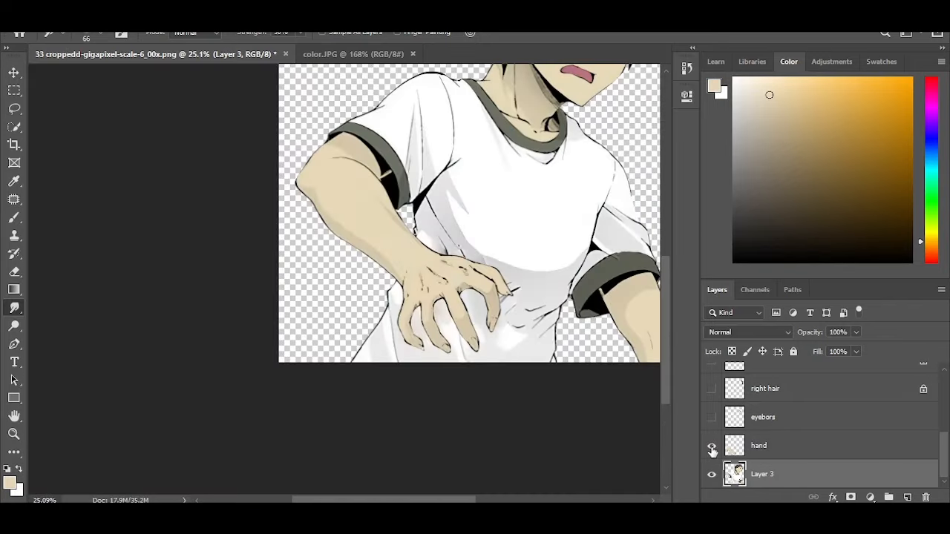
left_click(711, 447)
Outline the leftover skin sliver outside the shirt's side edge with the Pen tool, delete it, and deselect.
scroll(426, 215, "up", 5)
left_click_drag(534, 268, 452, 322)
scroll(297, 390, "up", 12)
left_click(14, 344)
scroll(334, 301, "up", 1)
left_click(245, 362)
left_click_drag(327, 244, 339, 212)
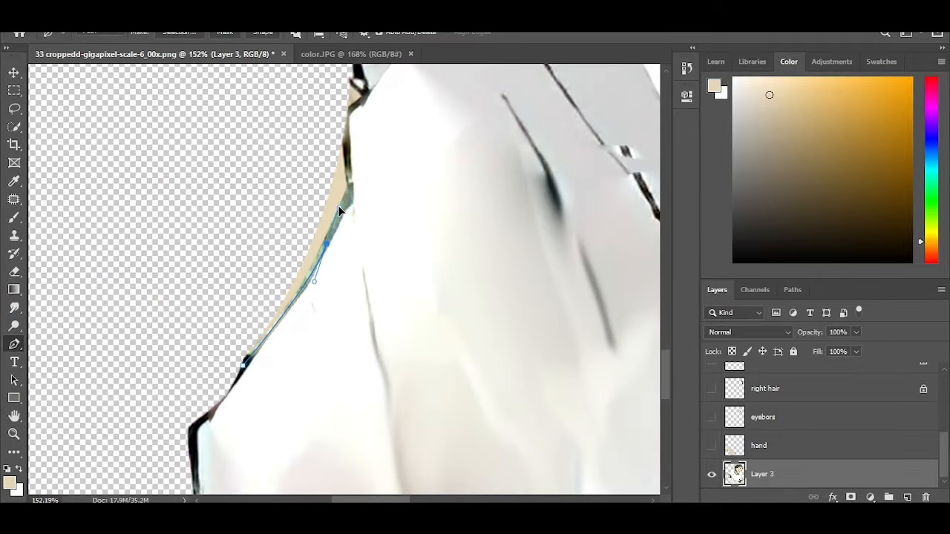
key("ctrl+z")
scroll(371, 276, "down", 7)
key("Delete")
key("ctrl+d")
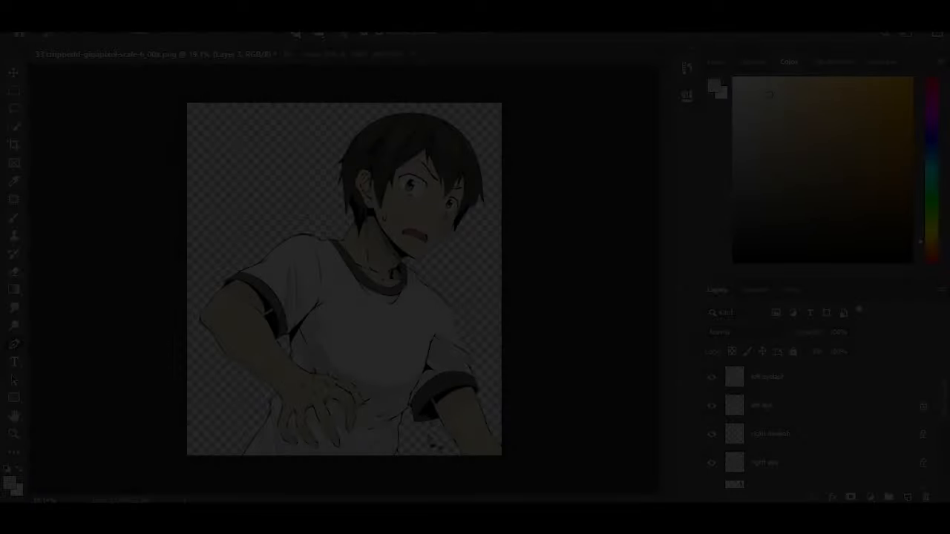
Save the layered file as a Photoshop PSD in the manga tutorial folder with Maximize Compatibility on.
key("ctrl+s")
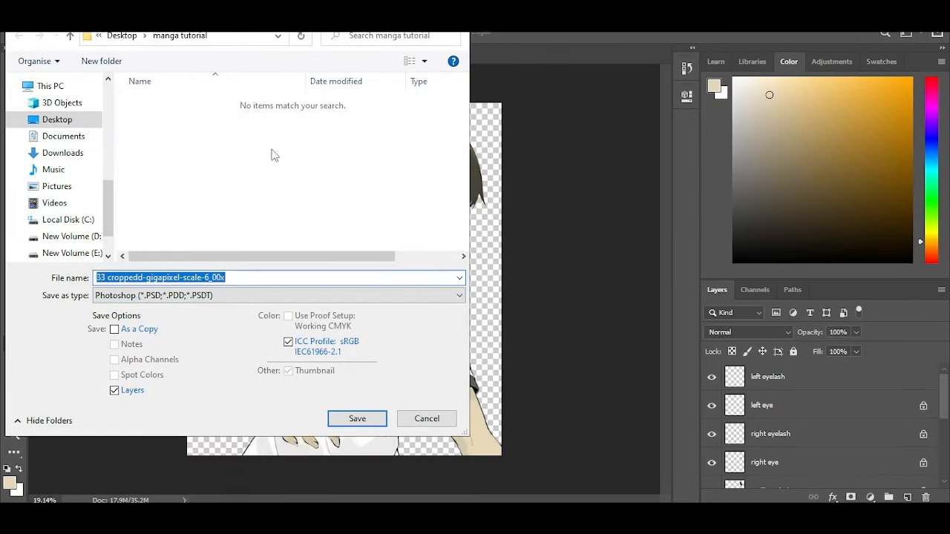
left_click(357, 419)
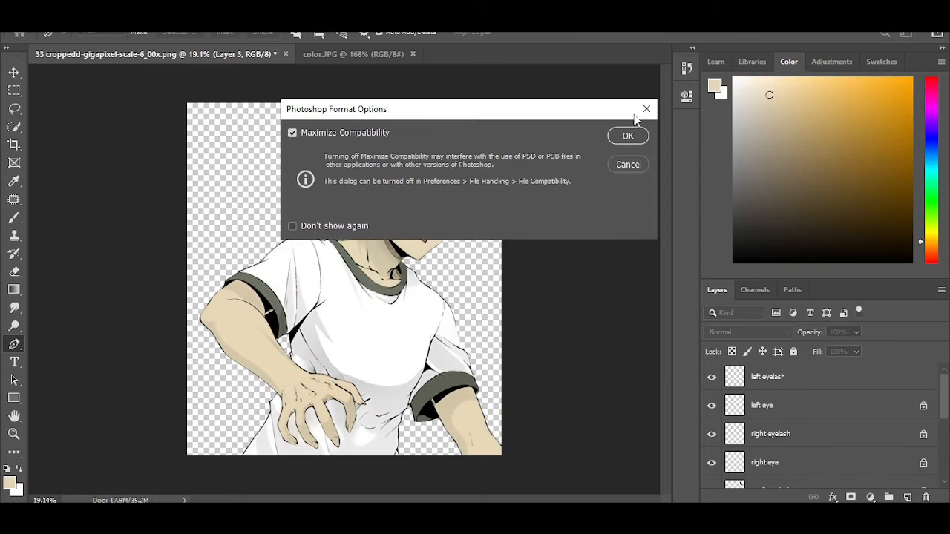
left_click(640, 141)
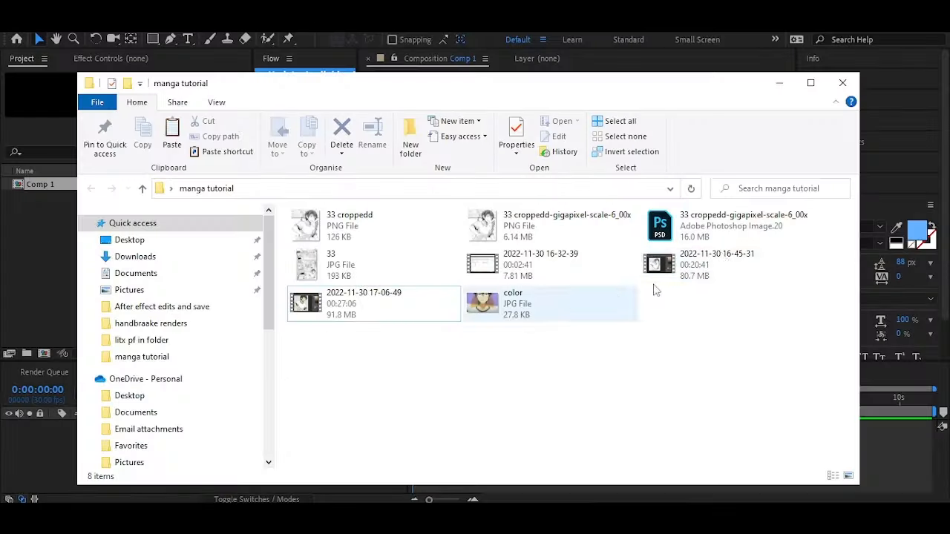
In After Effects, import 33 croppedd-gigapixel-scale-6_00x.psd as a composition with editable layer styles and set its scale in Comp 1 to 42%.
left_click_drag(706, 262, 895, 458)
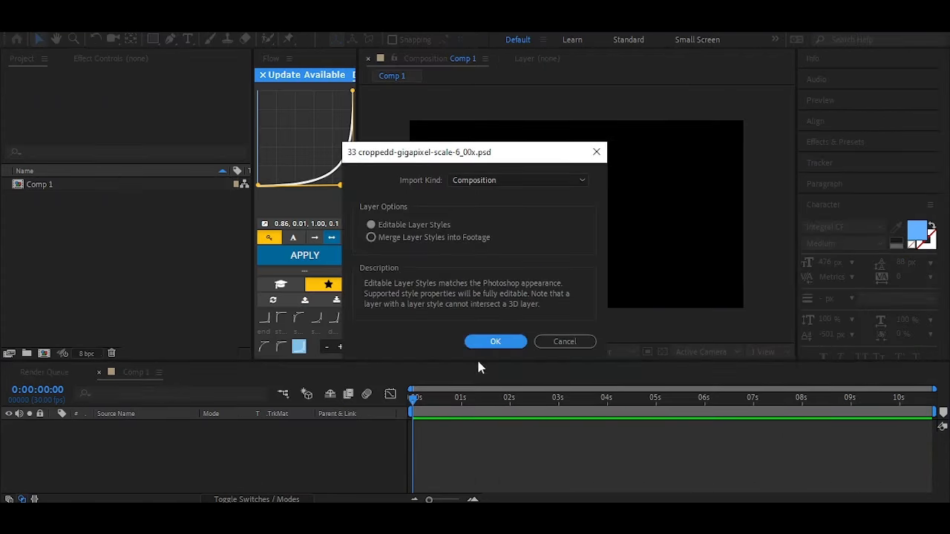
left_click(493, 341)
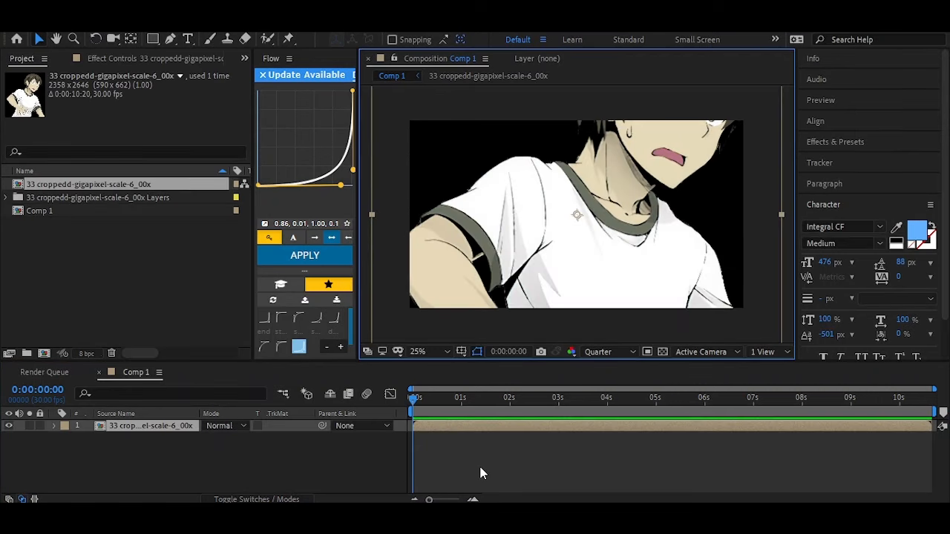
key("s")
type("42")
key("Return")
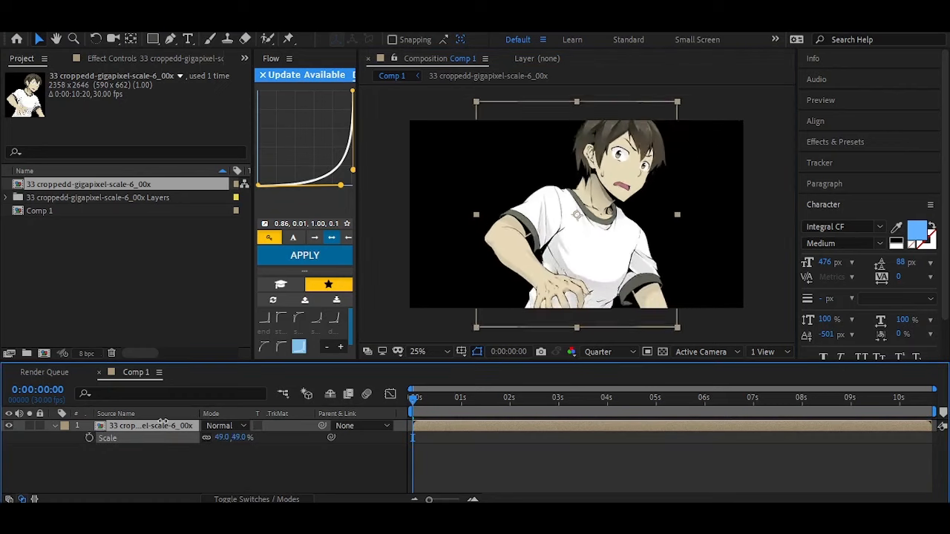
left_click(433, 437)
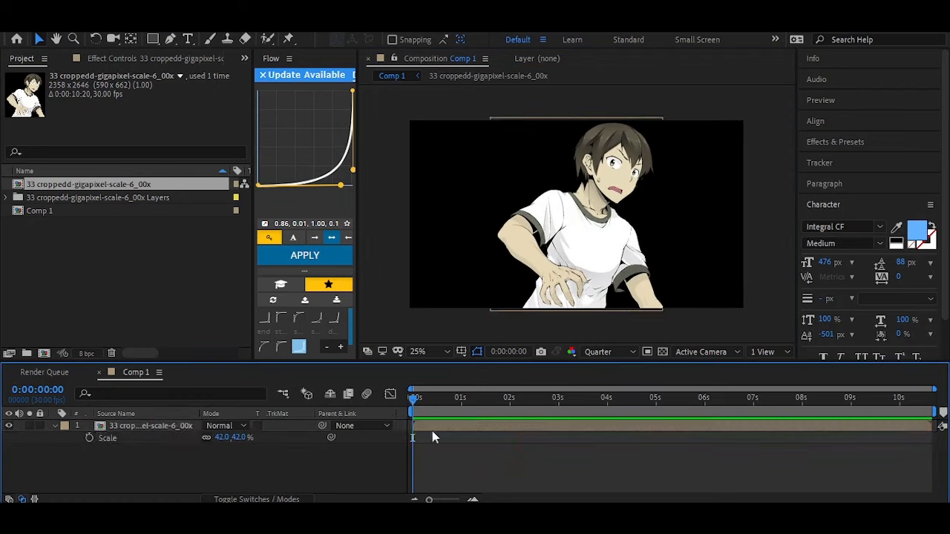
Open the imported character's nested composition from Comp 1 and focus on the eyes.
double_click(461, 427)
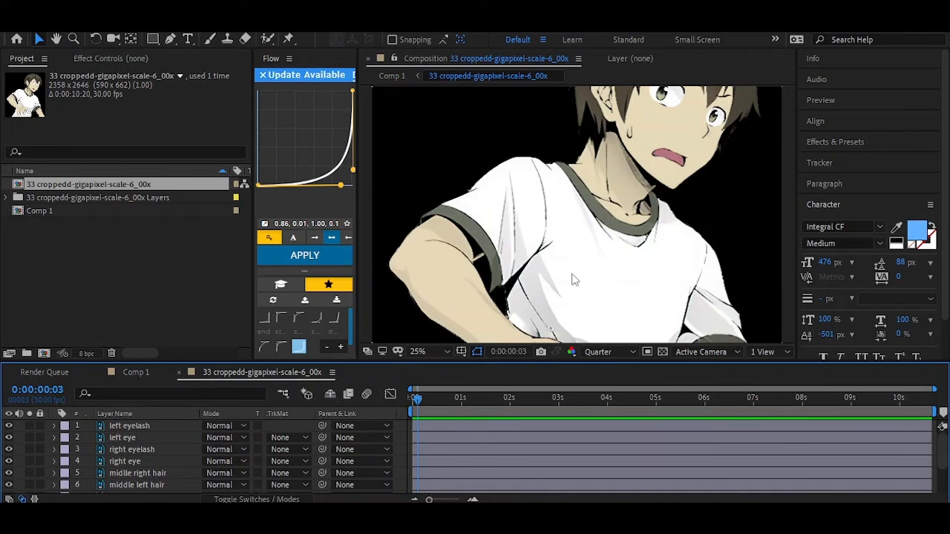
scroll(572, 280, "down", 2)
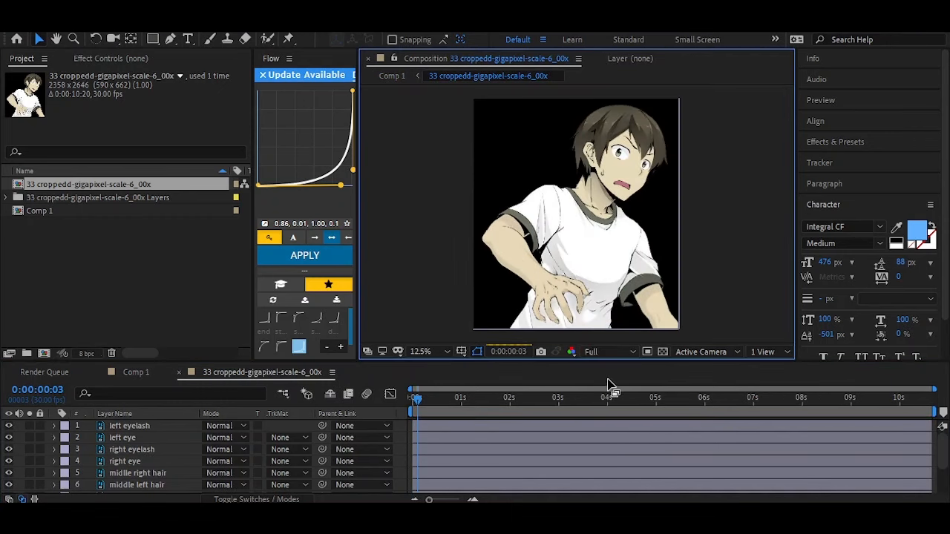
scroll(578, 276, "up", 4)
left_click_drag(654, 199, 564, 334)
scroll(564, 296, "down", 2)
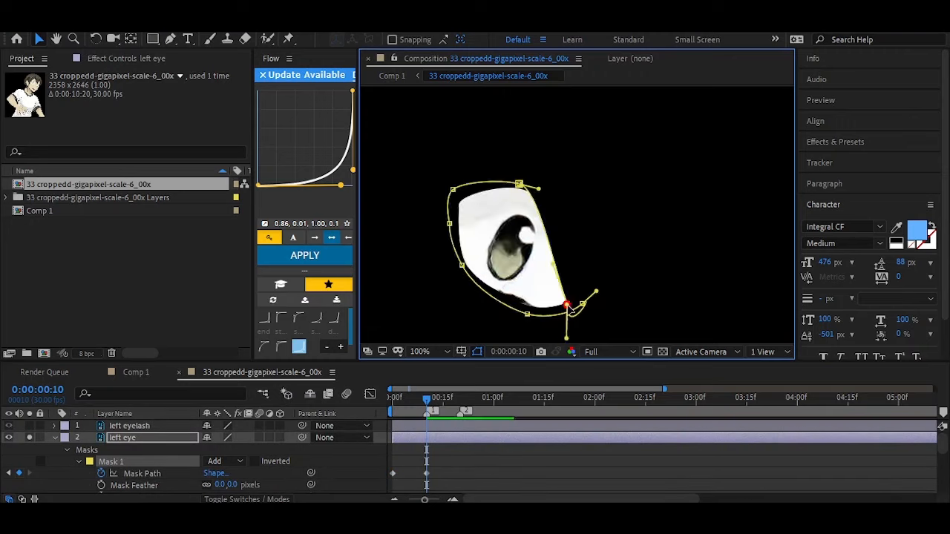
Keyframe and preview a left eye blink using the eye's mask path and the eyelash's puppet pins, closed at frame 10 and open at frame 20.
key("space")
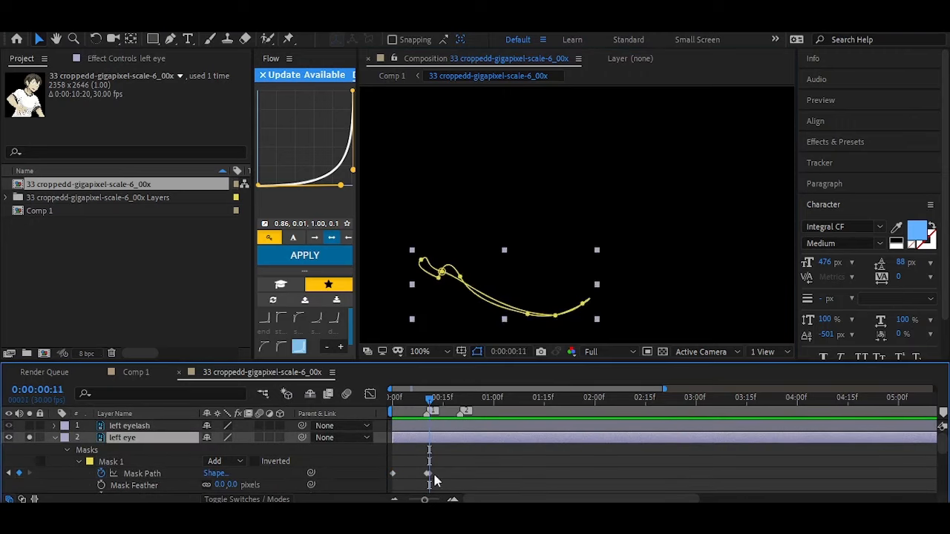
key("space")
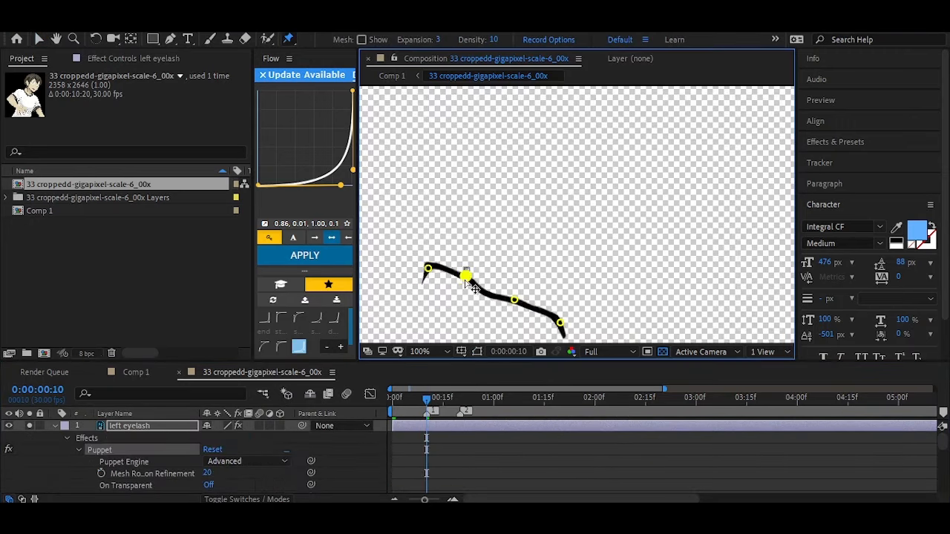
left_click_drag(464, 278, 504, 244)
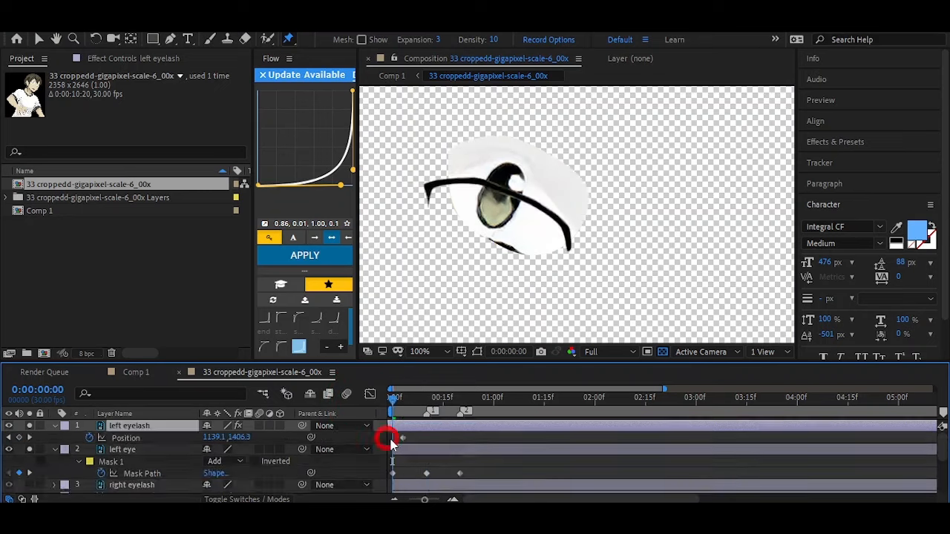
left_click(381, 434, "ctrl")
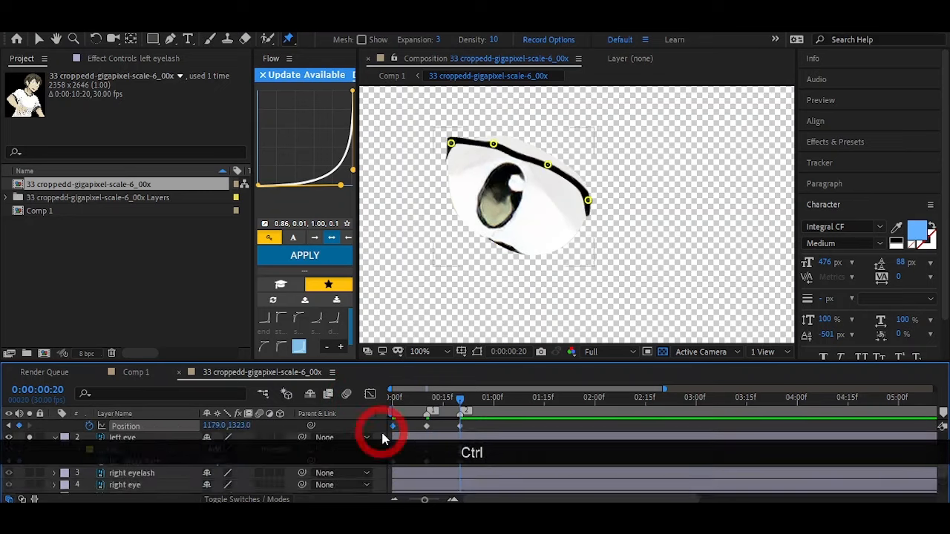
key("space")
key("space")
key("space")
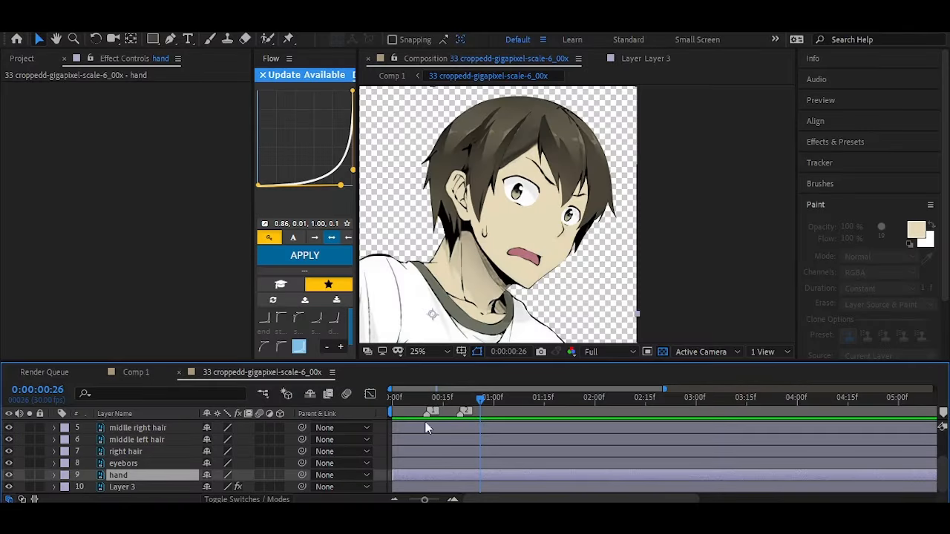
Move the hand layer's anchor point to the elbow.
scroll(467, 291, "down", 1)
key("space")
left_click_drag(511, 310, 524, 248)
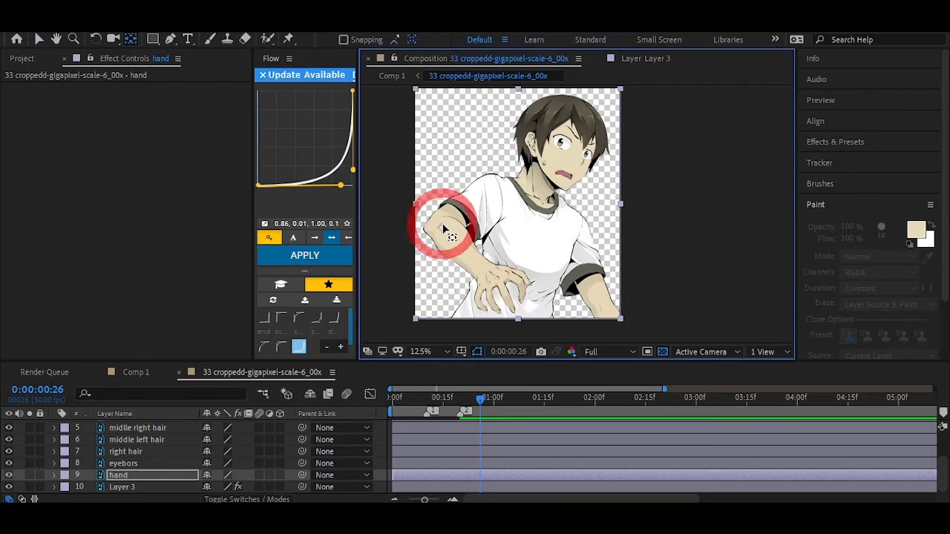
scroll(443, 228, "up", 1)
key("space")
left_click_drag(460, 248, 592, 214)
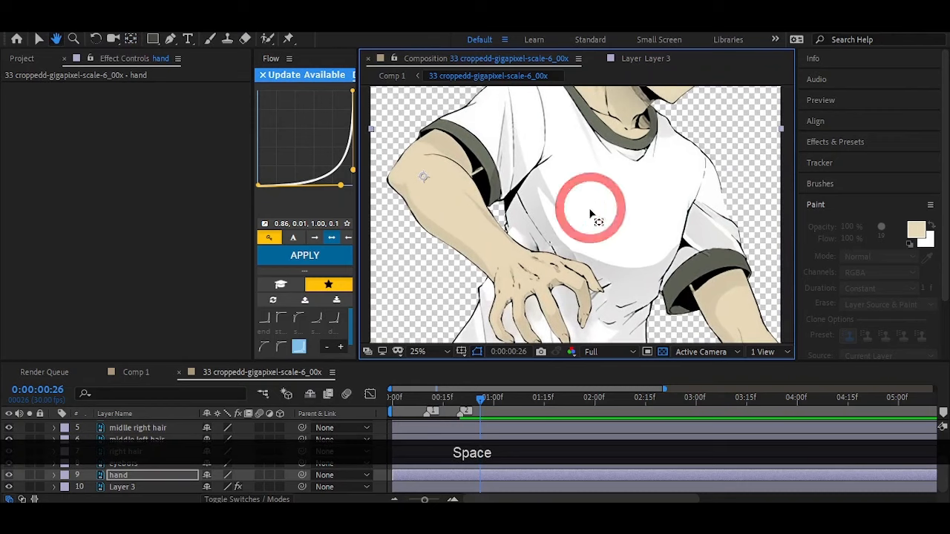
left_click_drag(222, 474, 176, 457)
key("ctrl+z")
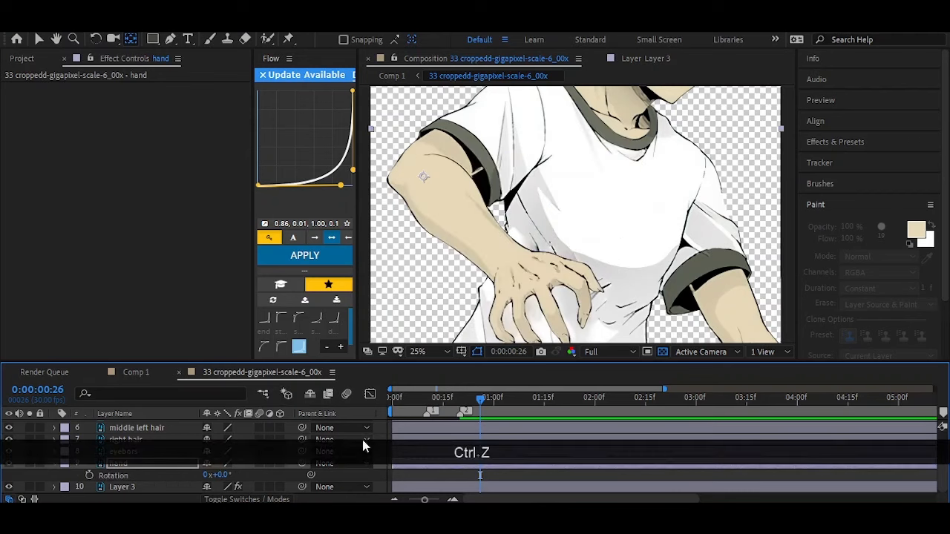
Place puppet pins around the elbow on the hand layer.
left_click(290, 39)
left_click(413, 209)
left_click(422, 173)
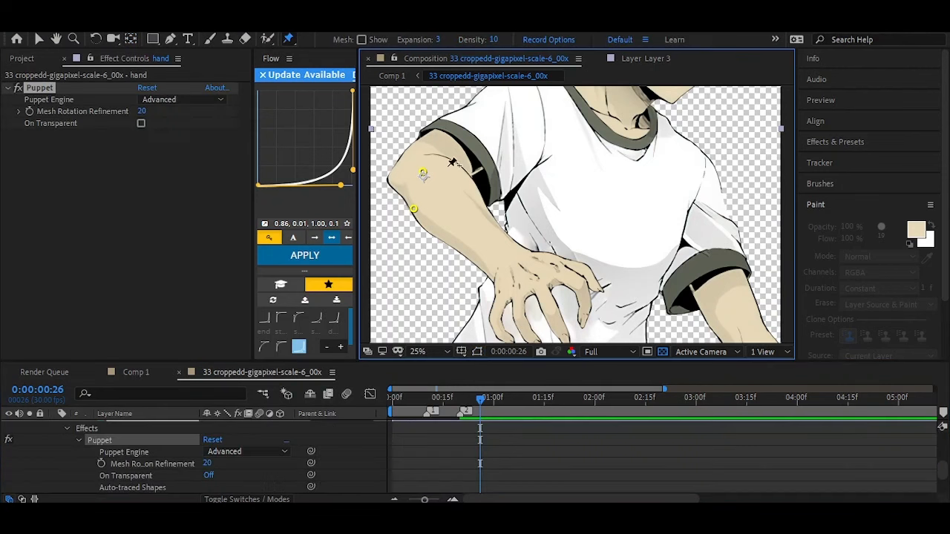
Move the puppet pin on the back of the hand up and toward the chest at frame 26, and reveal its position keyframes.
mouse_move(534, 282)
left_mouse_down()
mouse_move(504, 304)
mouse_move(546, 271)
left_mouse_up()
key("u")
left_click(481, 401)
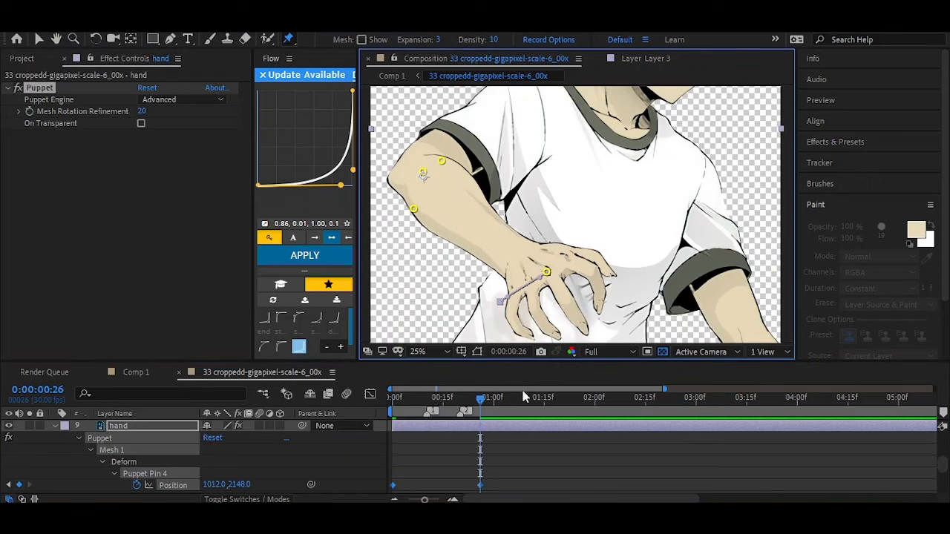
key("shift+r")
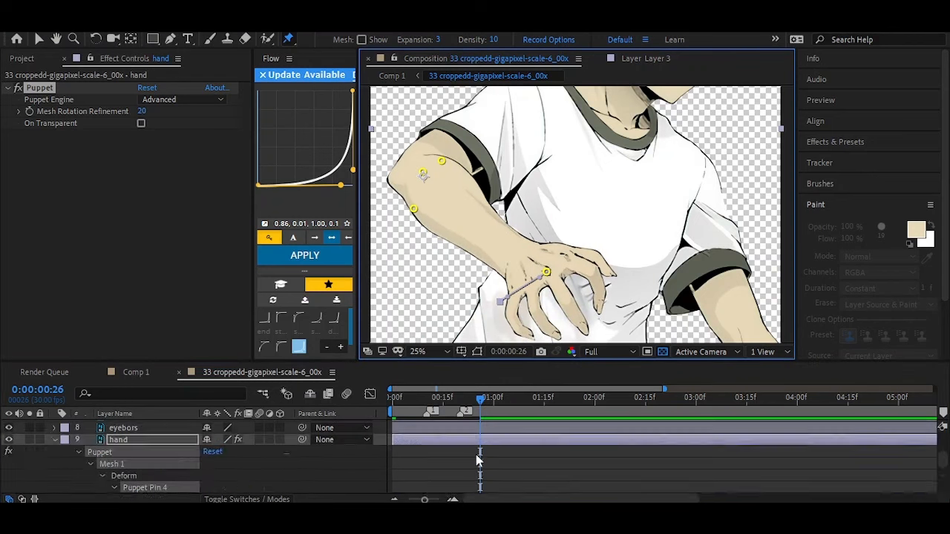
Keyframe the hand layer's rotation at frame 26, set it to 8° at frame 0, and preview the arm movement.
key("r")
key("r")
left_click(393, 399)
left_click_drag(218, 475, 224, 472)
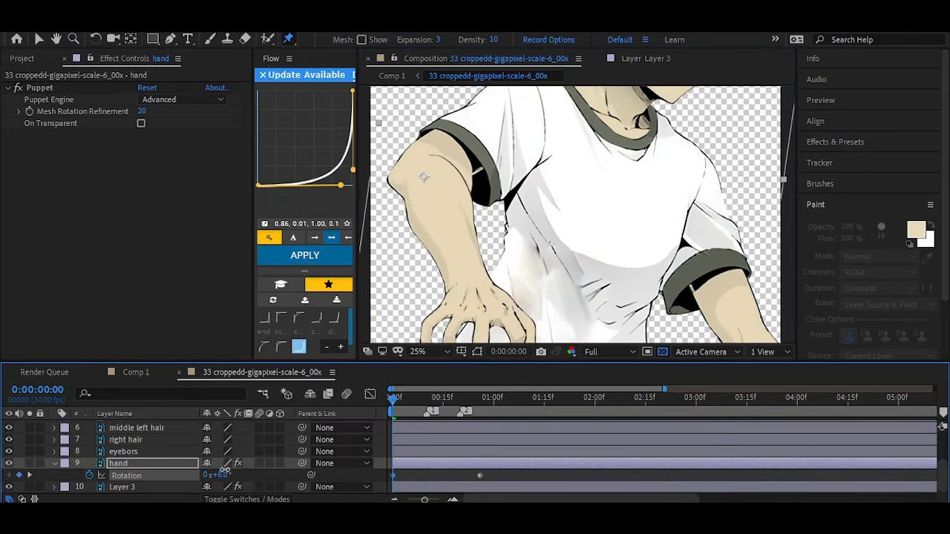
key("space")
scroll(576, 216, "down", 1)
scroll(582, 226, "up", 1)
key("space")
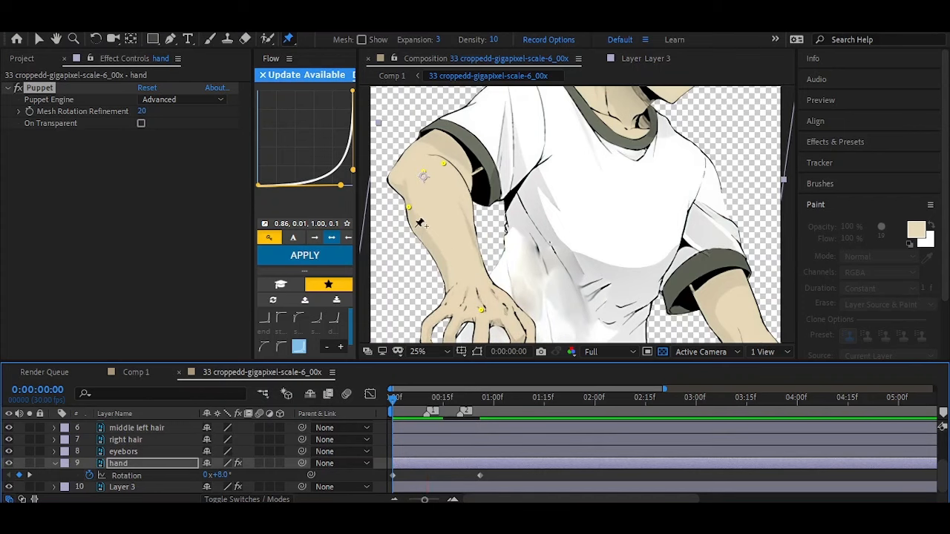
Add a puppet pin on the outer edge of the forearm just below the elbow and preview the arm swing.
left_click_drag(408, 207, 417, 204)
key("ctrl+z")
left_click(479, 401)
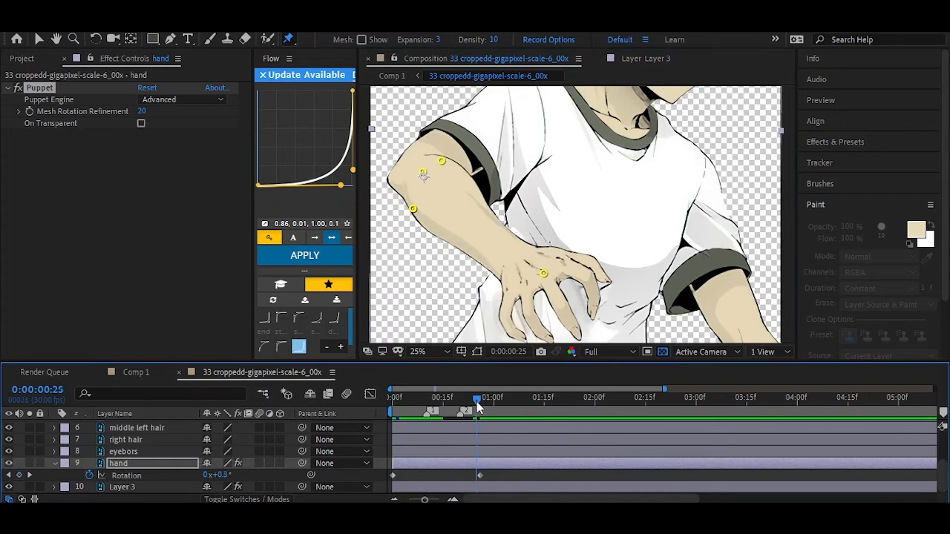
left_click(429, 227)
left_click_drag(480, 399, 391, 399)
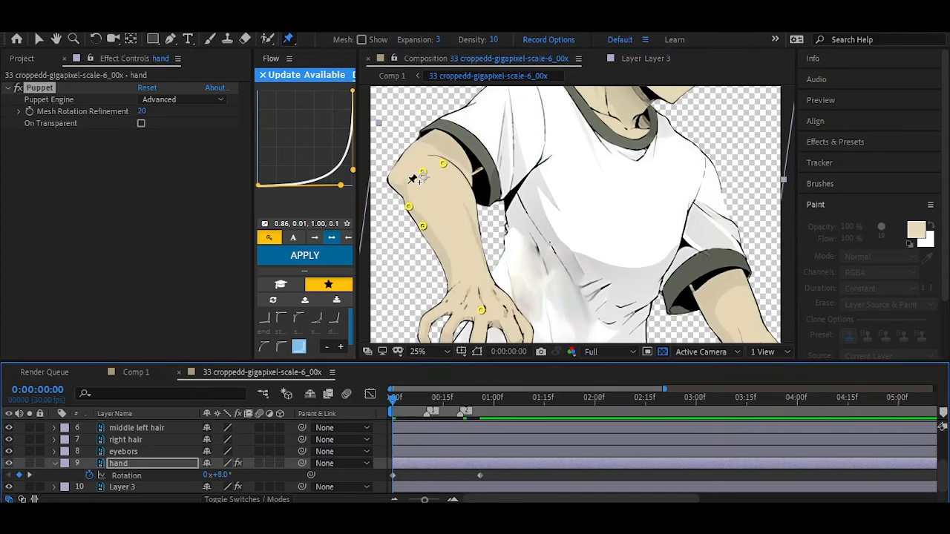
key("space")
scroll(512, 249, "down", 1)
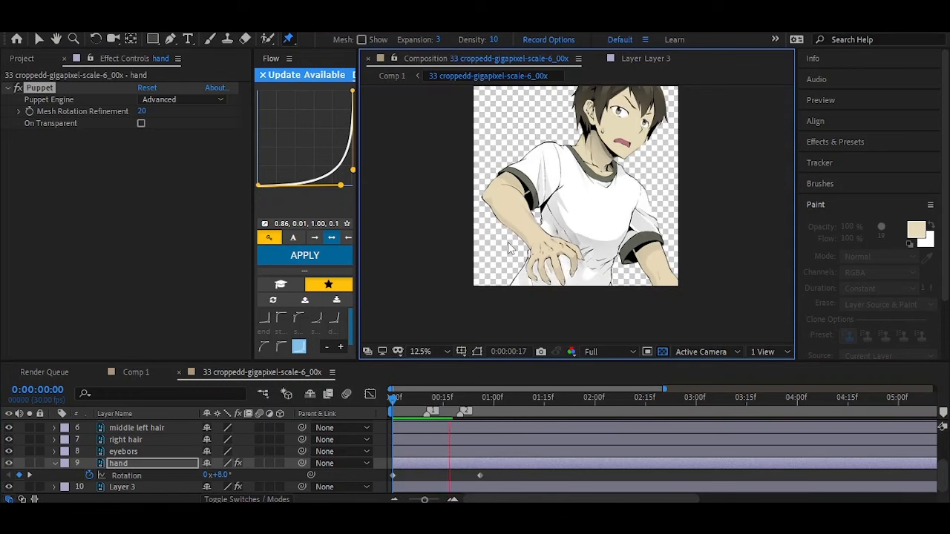
key("space")
Easy ease the hand layer's pin position and rotation keyframes, and shape their speed graph for a fast start and slow finish.
key("u")
left_click_drag(492, 455, 377, 475)
scroll(460, 464, "up", 2)
scroll(431, 476, "up", 1)
scroll(438, 471, "down", 3)
key("F9")
left_click(370, 394)
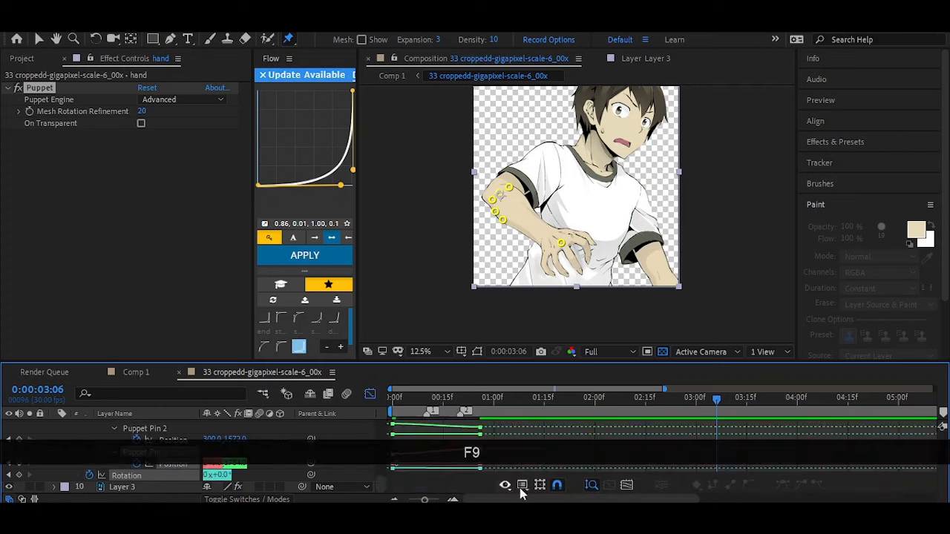
left_click(522, 486)
key("space")
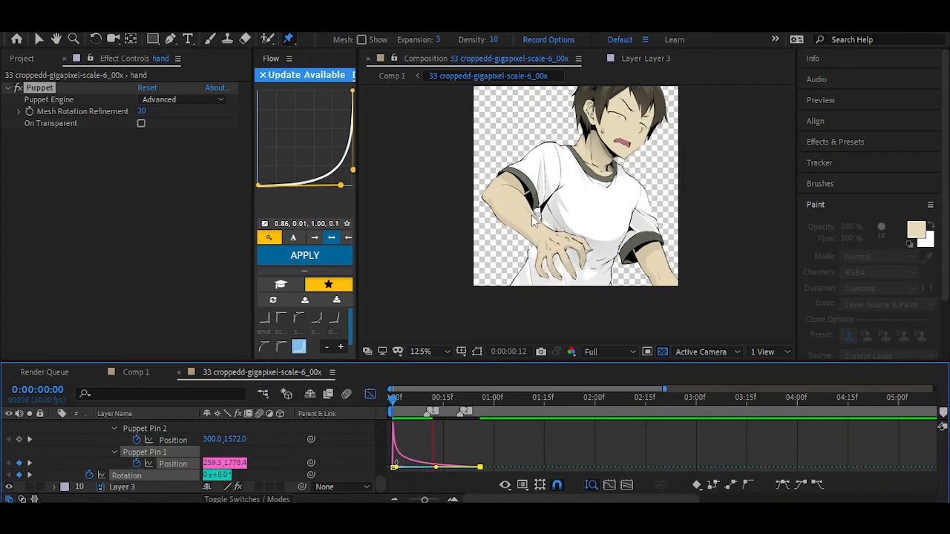
key("space")
left_click_drag(605, 230, 596, 287)
left_click(370, 394)
scroll(522, 433, "up", 2)
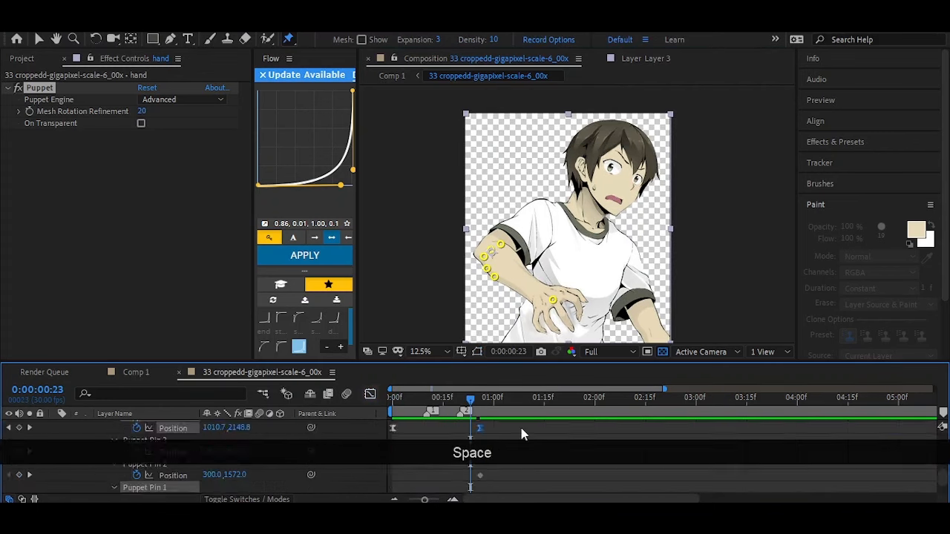
Collapse the hand layer's properties and solo the midlle right hair layer.
key("t")
key("t")
scroll(427, 440, "up", 2)
left_click(432, 427)
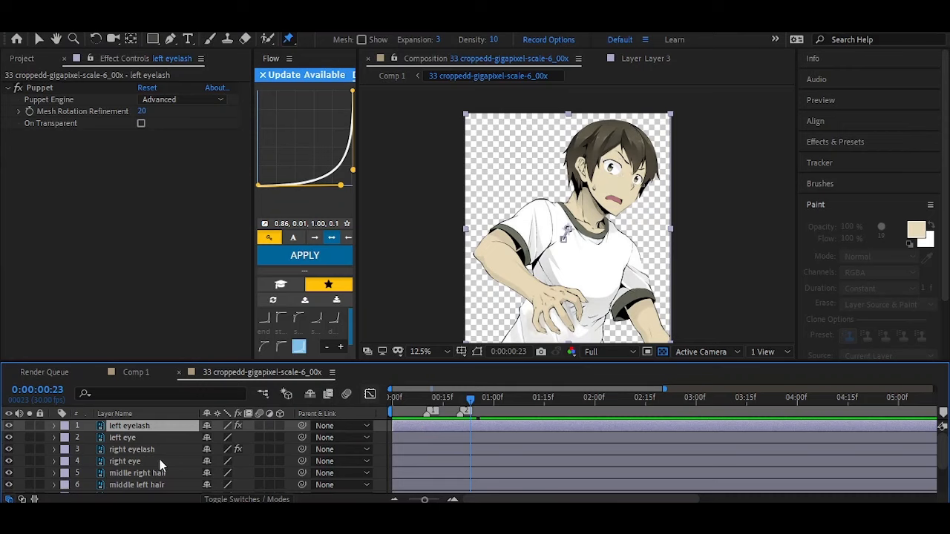
scroll(156, 457, "down", 2)
left_click(151, 439)
left_click(31, 437)
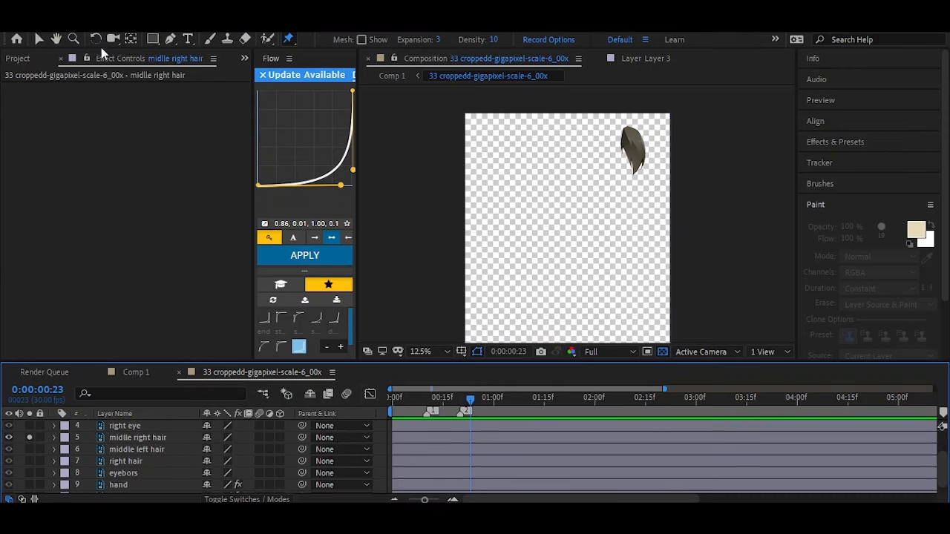
Open the AutoSway script panel.
left_click(256, 35)
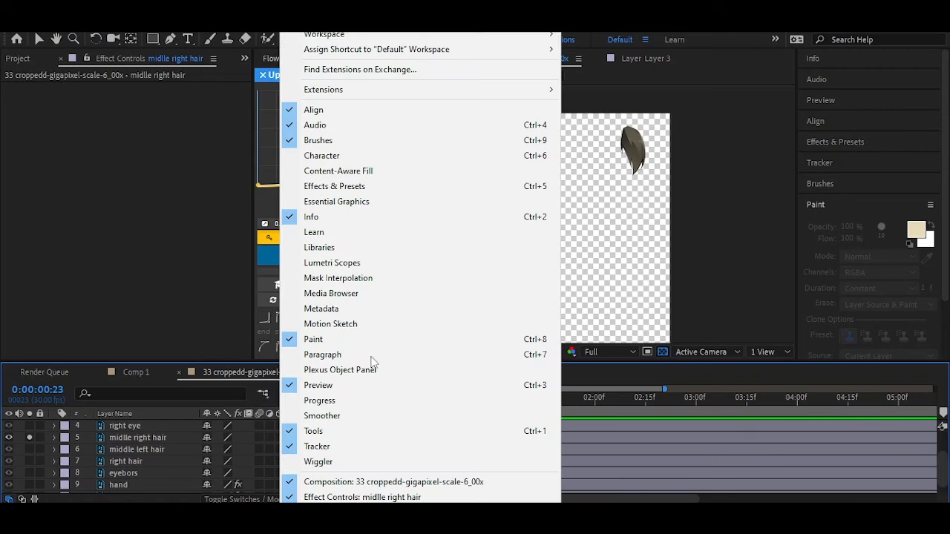
scroll(419, 267, "down", 10)
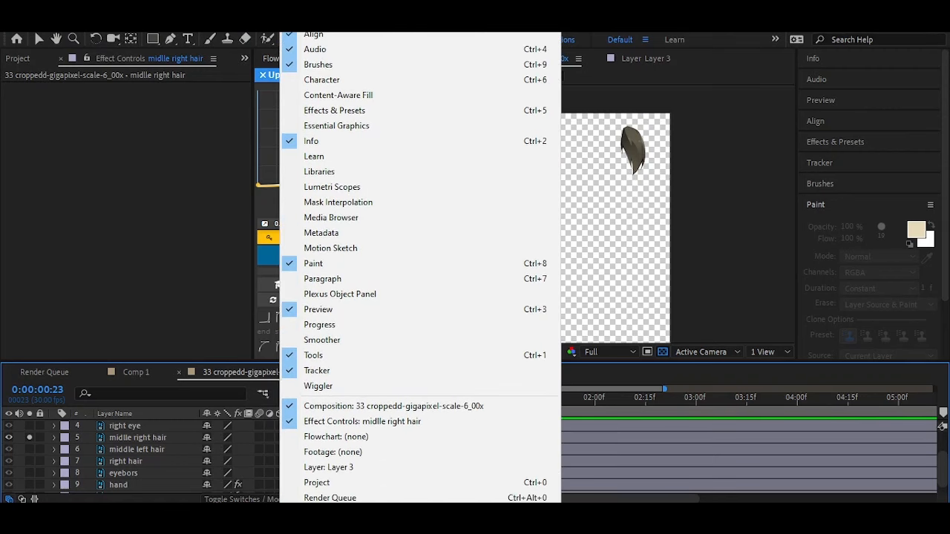
scroll(419, 267, "down", 4)
left_click(331, 473)
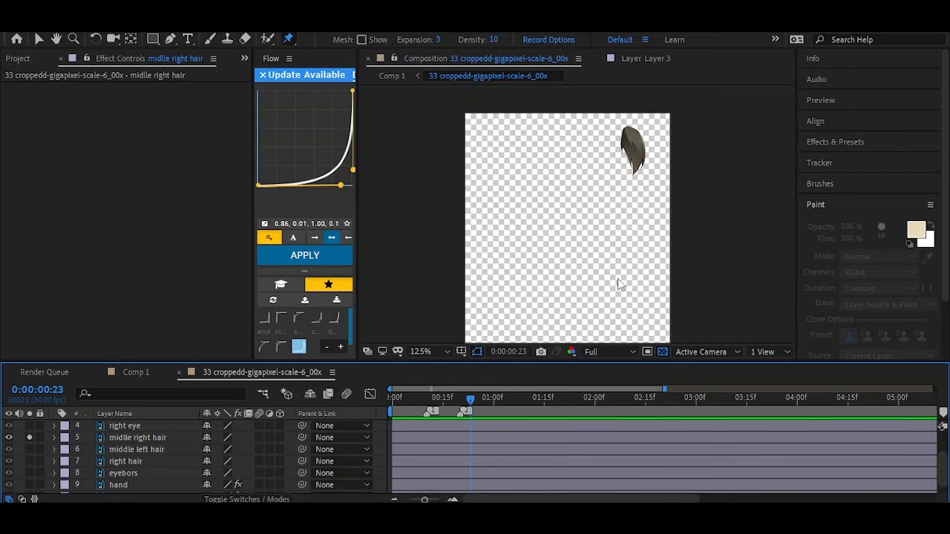
Set the sway roundness of the midlle right hair control to 60, preview the sway and bake it.
key("space")
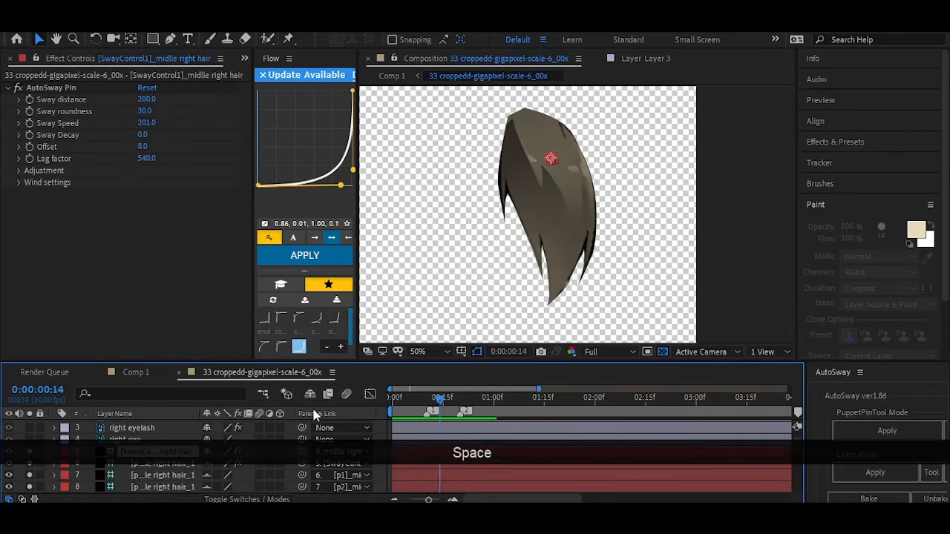
left_click(145, 111)
type("60")
key("Return")
key("space")
key("space")
left_click_drag(742, 361, 742, 348)
left_click(862, 487)
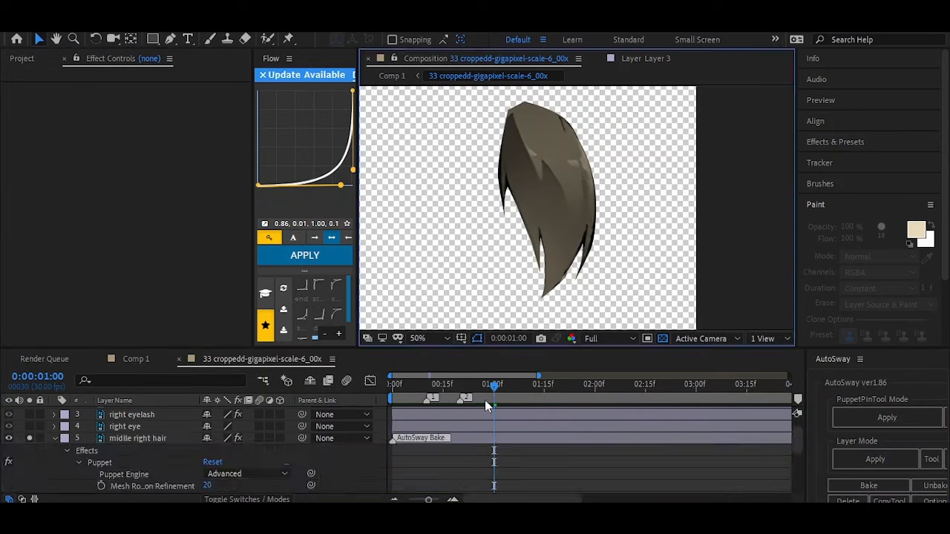
Place puppet pins along the middle left hair strand down to its tip and apply AutoSway to them.
left_click(498, 159)
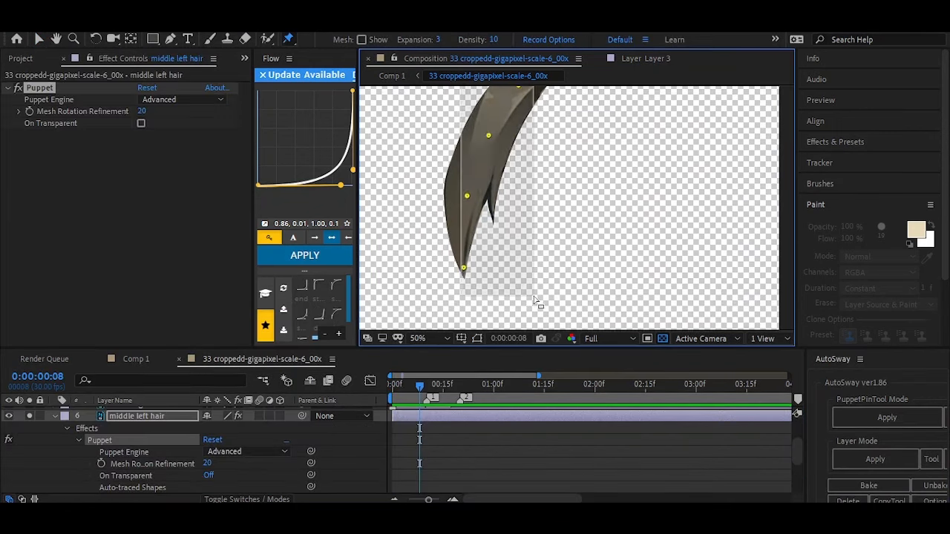
key("space")
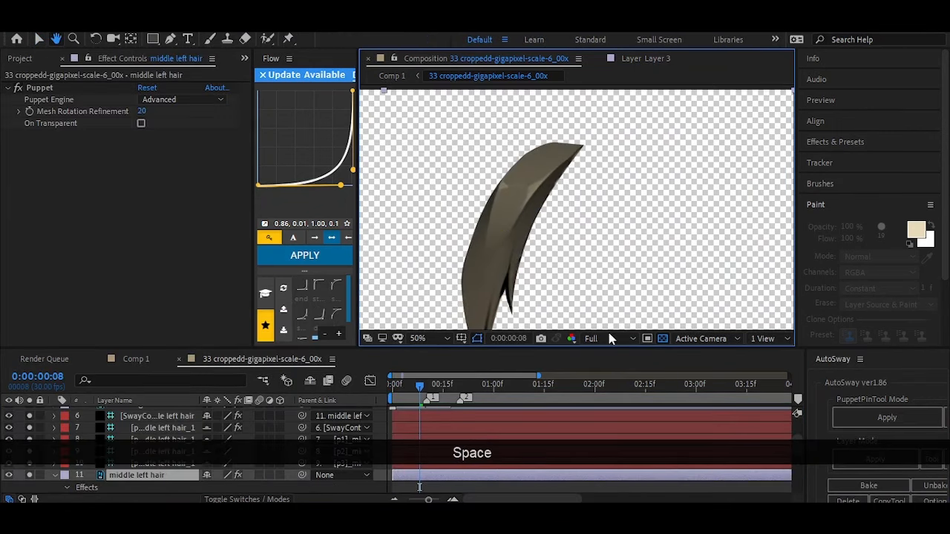
type("6")
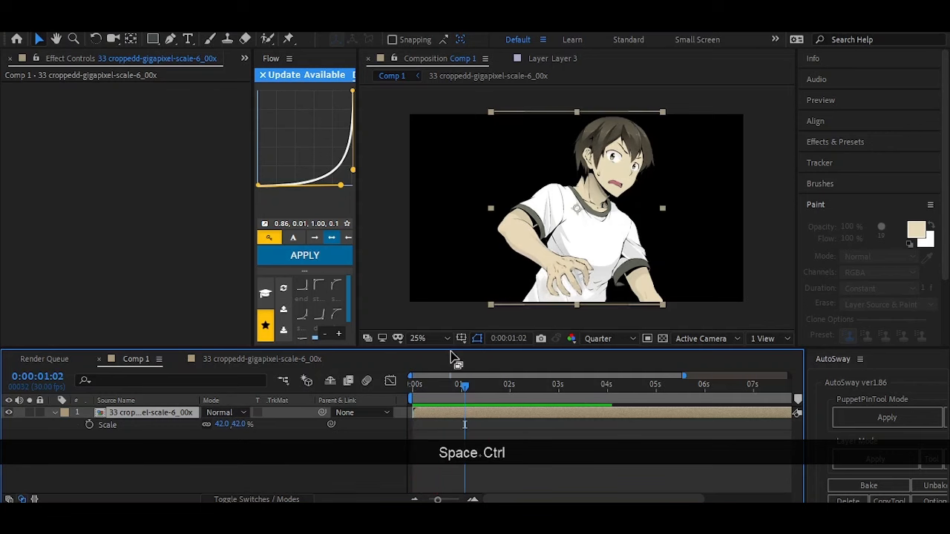
left_click(288, 45)
left_click(523, 303)
left_click(567, 303)
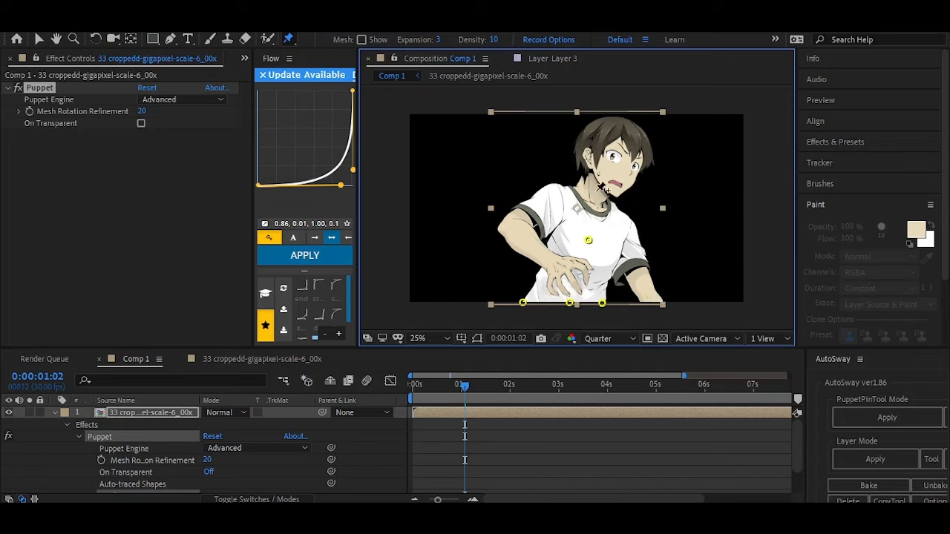
key("ctrl+z")
left_click(595, 204)
left_click(619, 150)
left_click_drag(464, 386, 339, 390)
left_click_drag(595, 204, 607, 219)
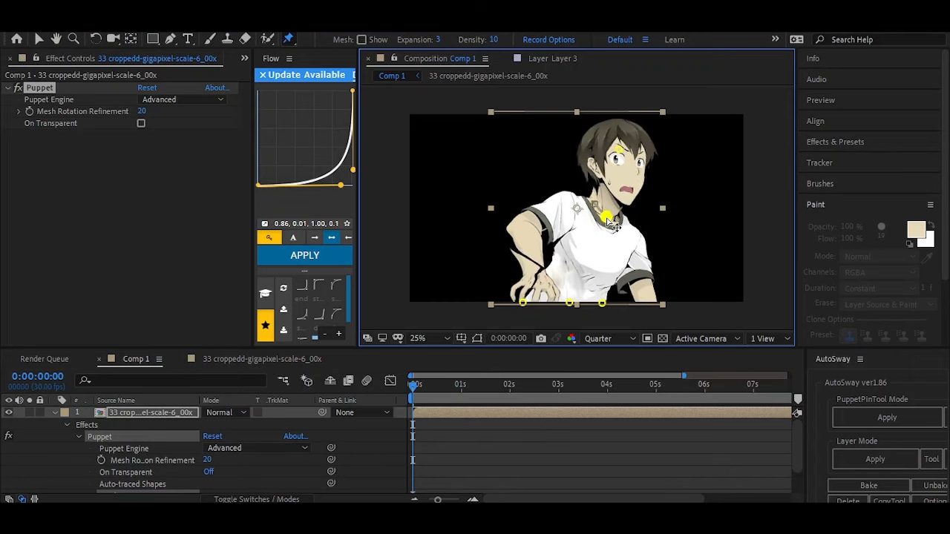
key("ctrl+z")
key("ctrl+z")
key("Delete")
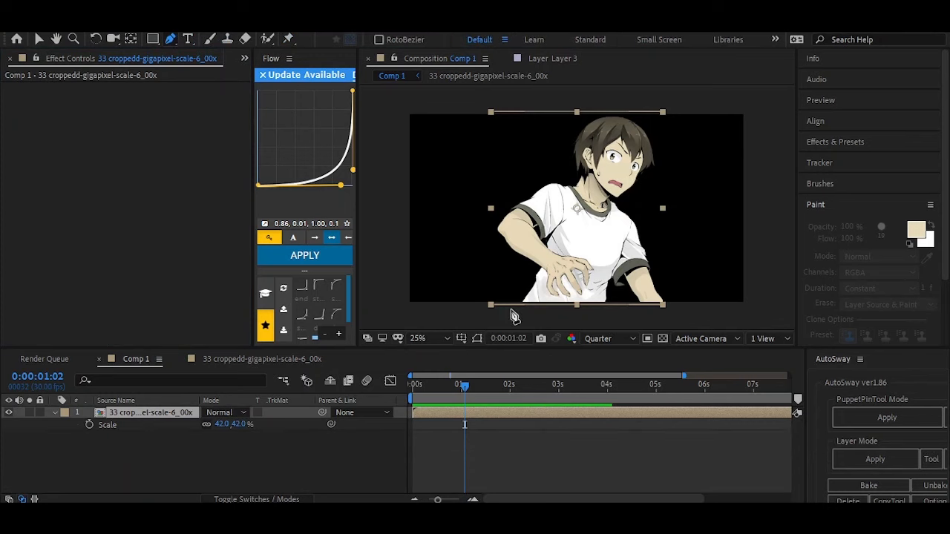
Draw a curved mask around the whole character on the precomp layer in Comp 1 at frame 0.
left_click_drag(464, 387, 378, 400)
left_click_drag(500, 278, 503, 267)
left_click_drag(492, 241, 489, 229)
left_click(505, 198)
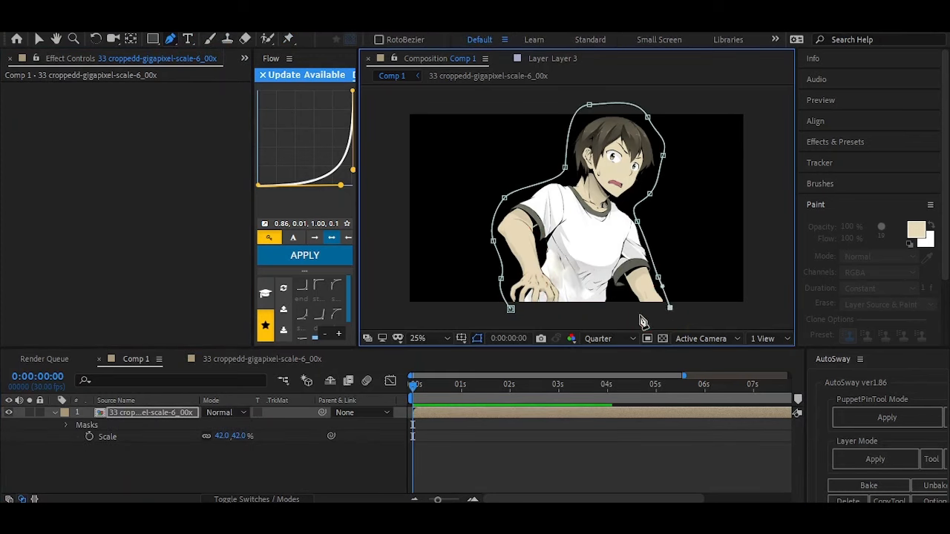
left_click(427, 415)
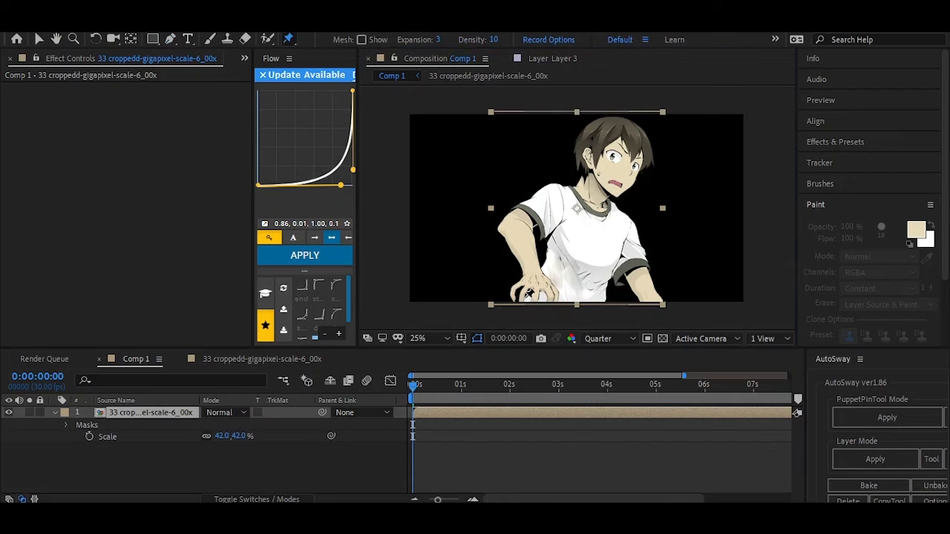
Place puppet pins along the character's waist at the lower edge, on the neck, and on the forehead.
left_click(528, 302)
left_click(598, 303)
left_click(621, 153)
Reveal the puppet pins' position keyframes and move them all from the start to 0:00:02:09.
key("u")
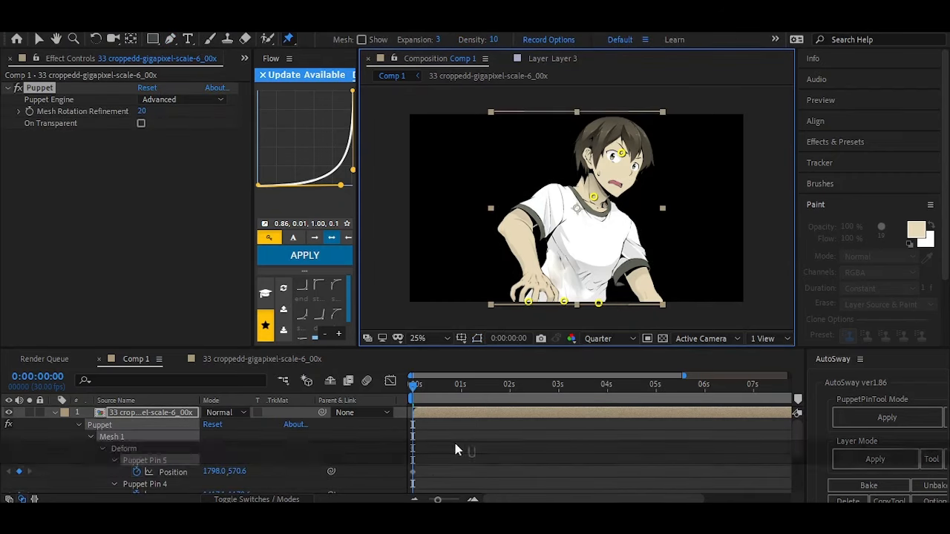
scroll(455, 447, "down", 5)
left_click_drag(428, 486, 382, 379)
left_click_drag(413, 472, 521, 470)
Close the AutoSway panel and add composition marker 1 at 0:00:02:09.
left_click(859, 359)
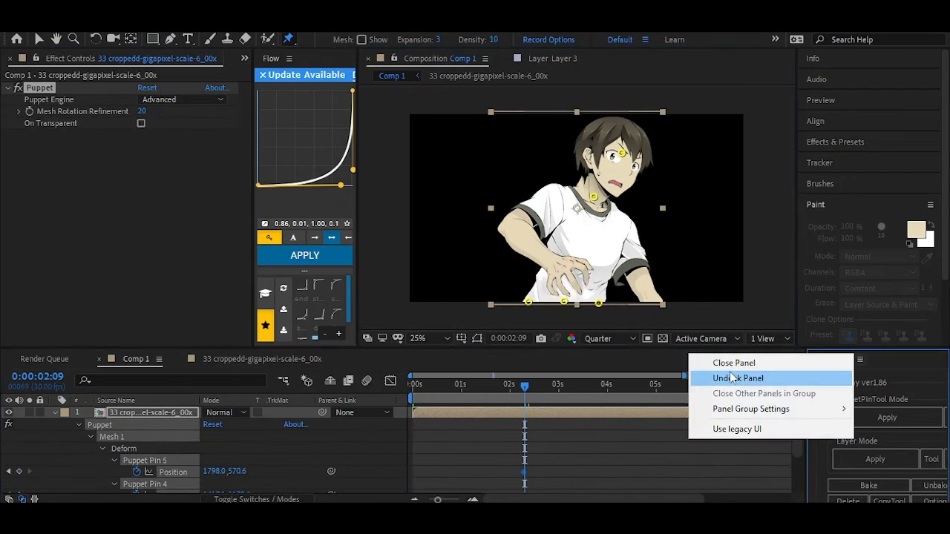
left_click(732, 363)
key("shift+1")
At frame 0, move the neck and forehead pins down and to the right so the character leans over.
left_click(413, 386)
left_click_drag(594, 198, 603, 216)
key("ctrl+z")
key("space")
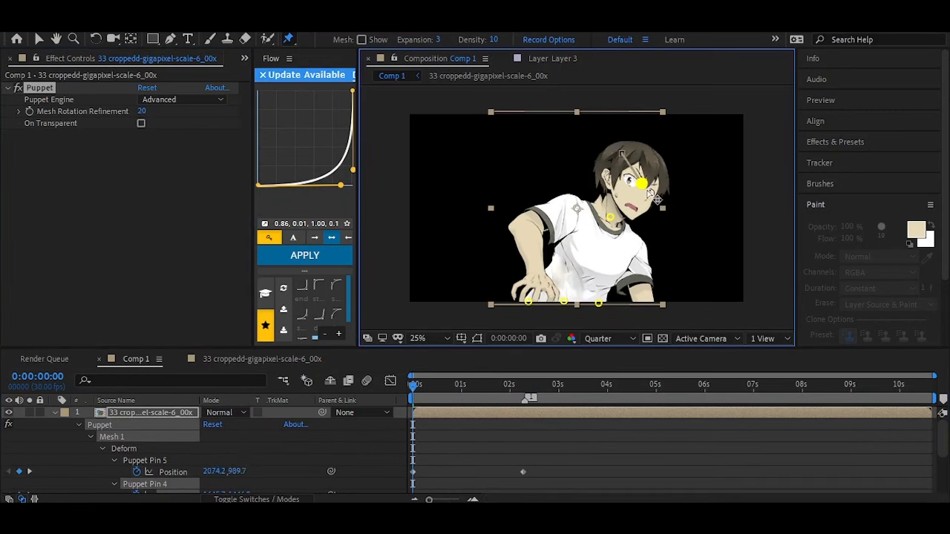
left_click_drag(482, 394, 523, 397)
Easy ease the body pin keyframes, lengthen the ease into the end keyframe in the speed graph, and preview the motion.
scroll(525, 447, "down", 5)
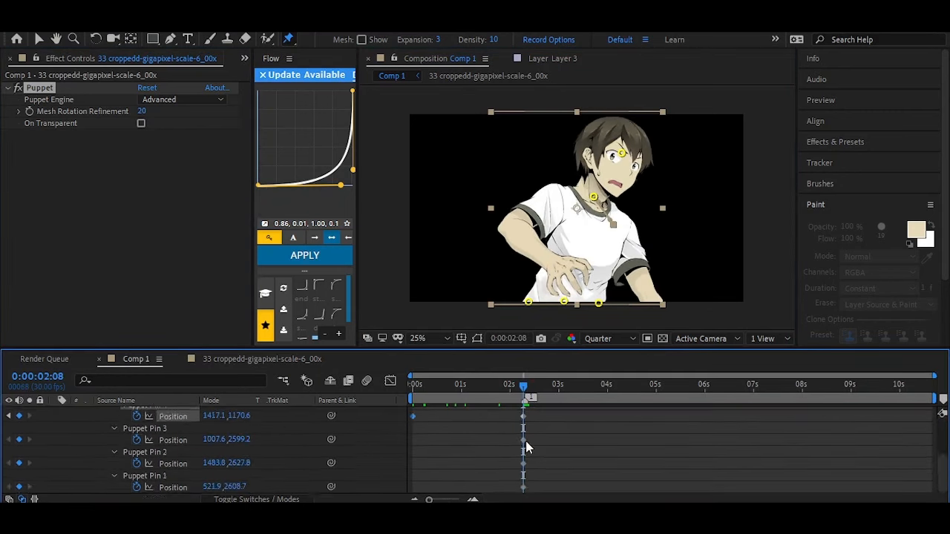
left_click_drag(540, 487, 405, 423)
key("F9")
left_click(390, 381)
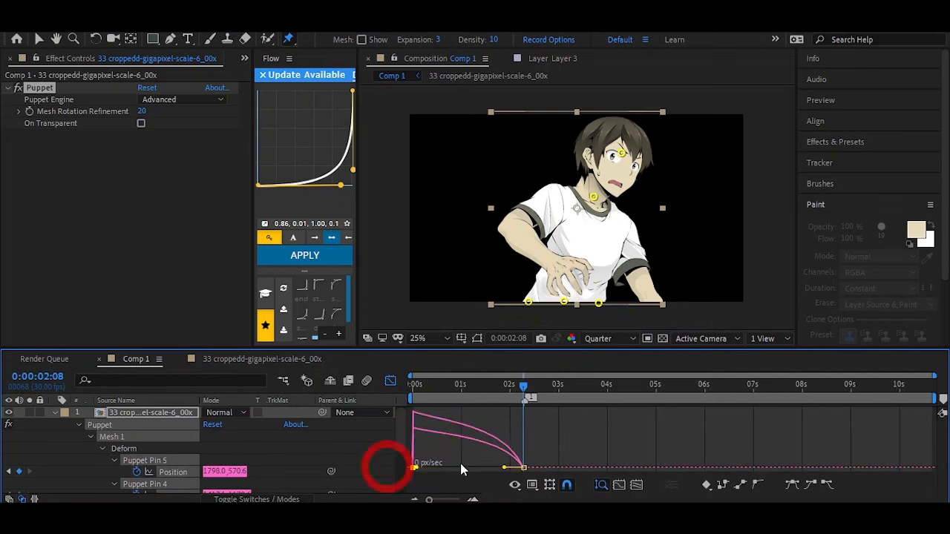
left_click_drag(504, 467, 468, 468)
left_click_drag(475, 387, 373, 405)
key("space")
key("space")
key("space")
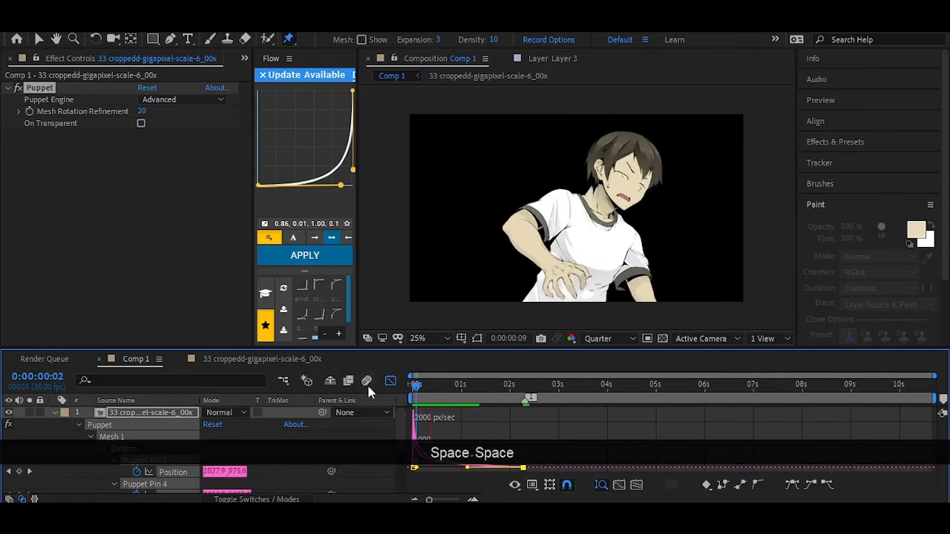
key("space")
Move the hand layer's ending pin position and rotation keyframes to 0:00:02:08 in the character precomp.
left_click(526, 387)
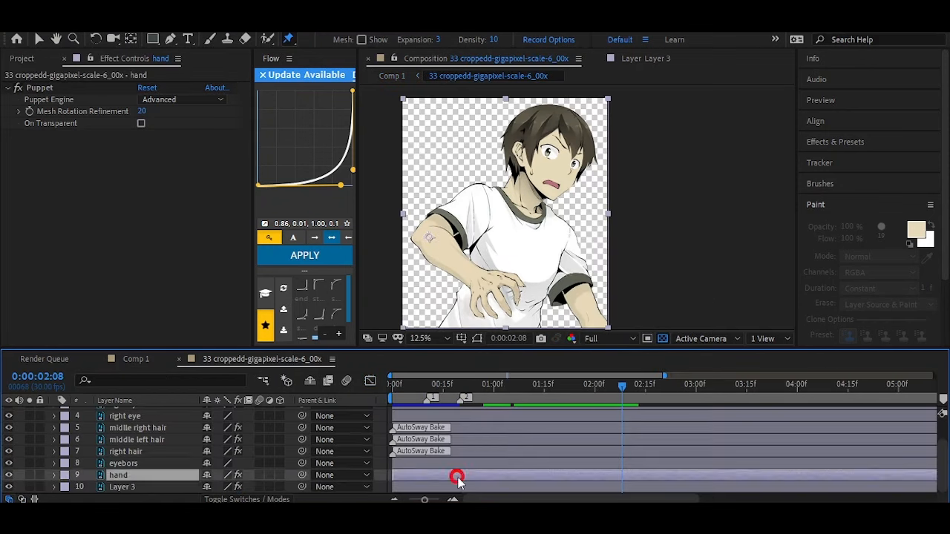
key("u")
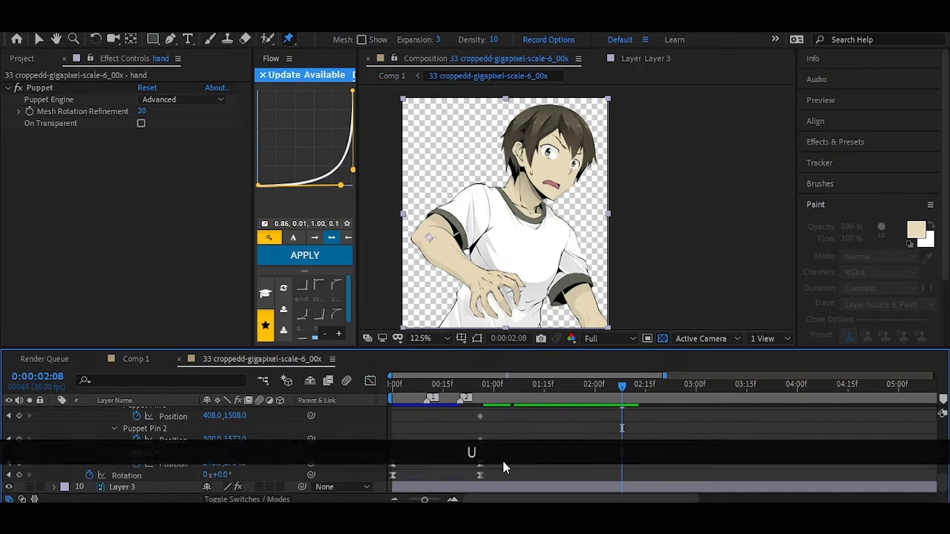
scroll(625, 461, "up", 3)
scroll(596, 456, "down", 3)
left_click(479, 475, "ctrl")
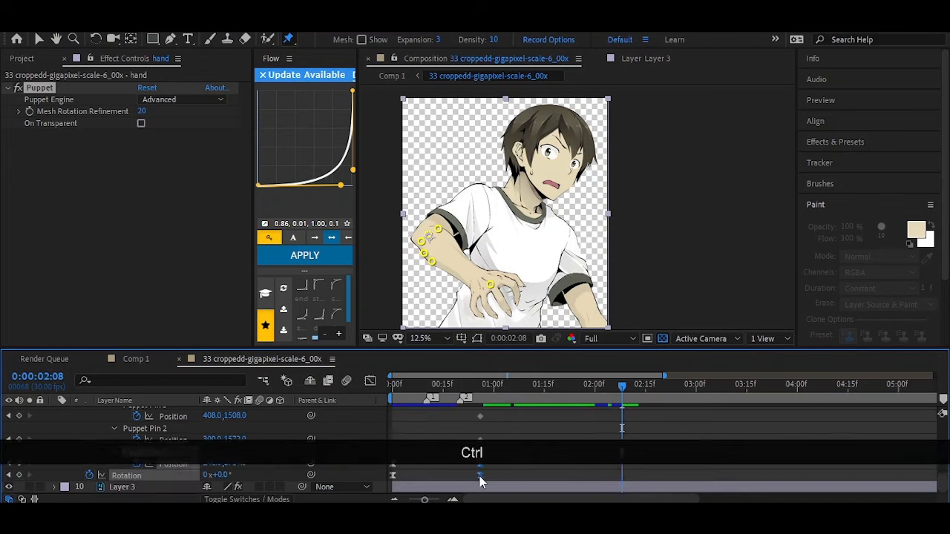
Preview the combined body and hand animation in Comp 1.
key("space")
key("space")
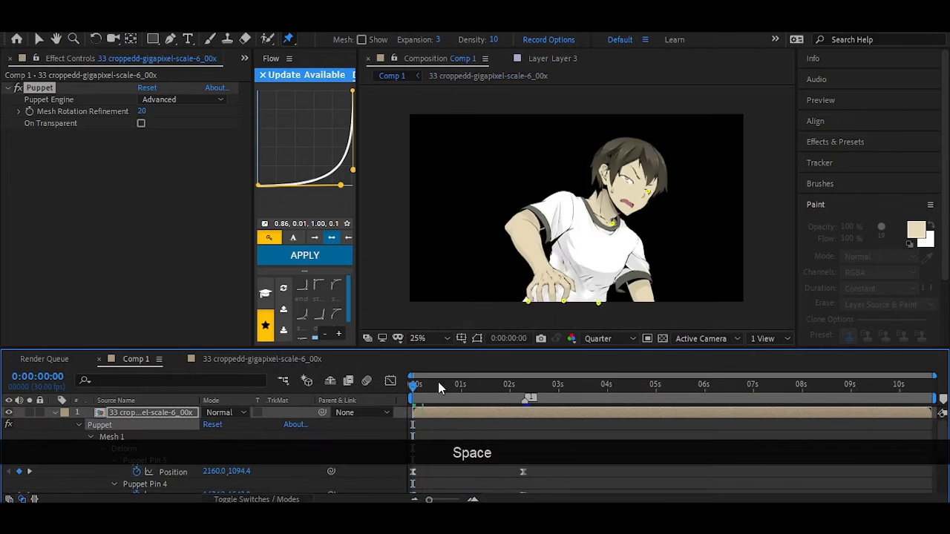
key("space")
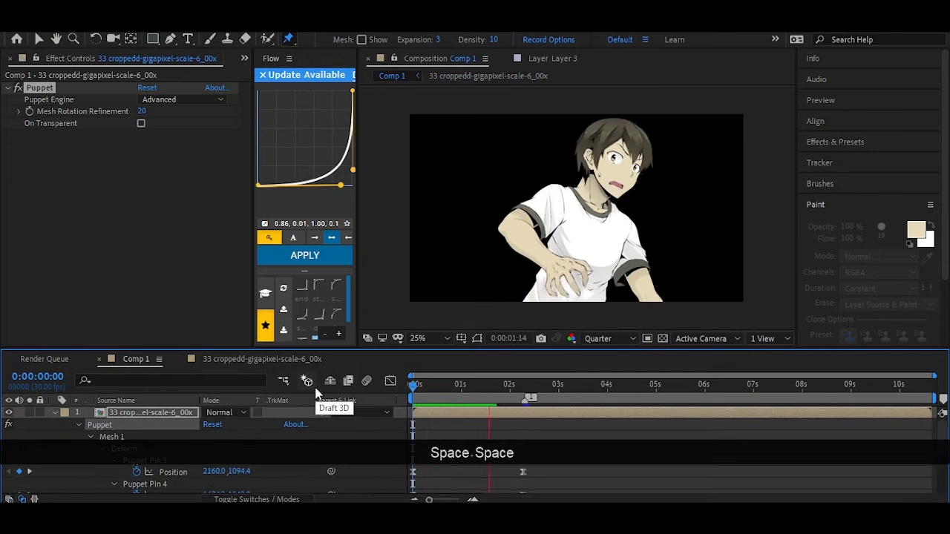
key("space")
key("space")
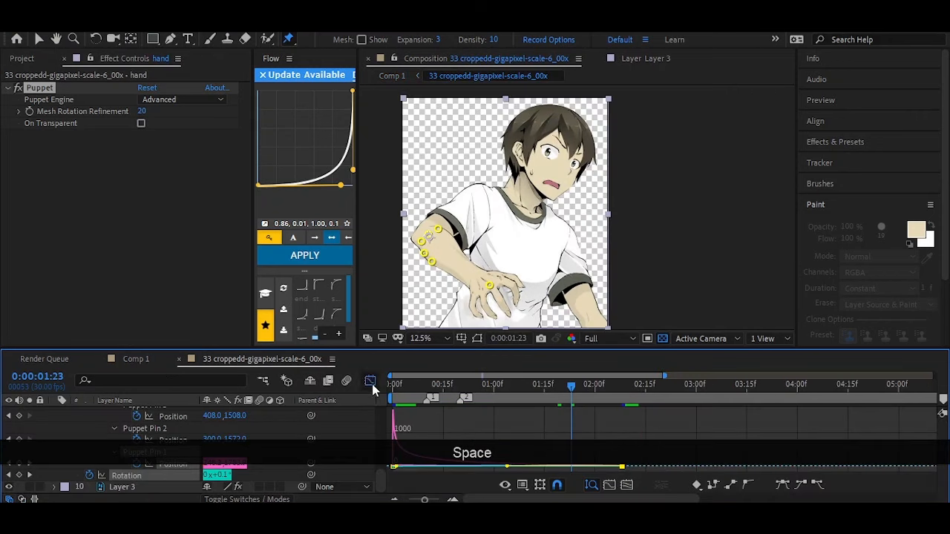
Pre-compose the middle right hair, middle left hair and right hair layers of the character together.
left_click(371, 383)
scroll(465, 429, "up", 5)
left_click(53, 472)
left_click(152, 439)
left_click(141, 428, "ctrl")
left_click(130, 451, "ctrl")
right_click(120, 427)
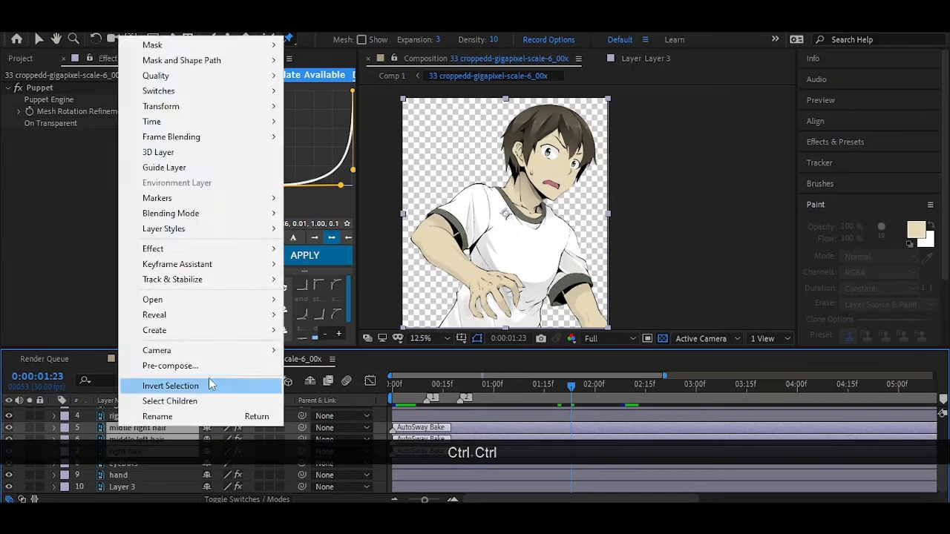
left_click(170, 365)
key("Return")
Duplicate Pre-comp 1 and apply a Drop Shadow set to Shadow Only to the lower copy.
key("ctrl+space")
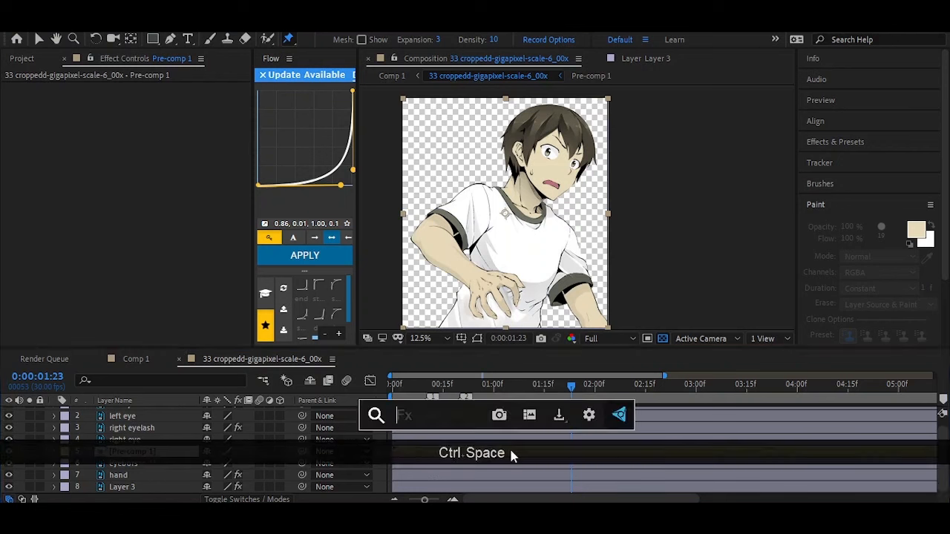
key("ctrl+d")
key("ctrl+space")
type("drop")
key("Return")
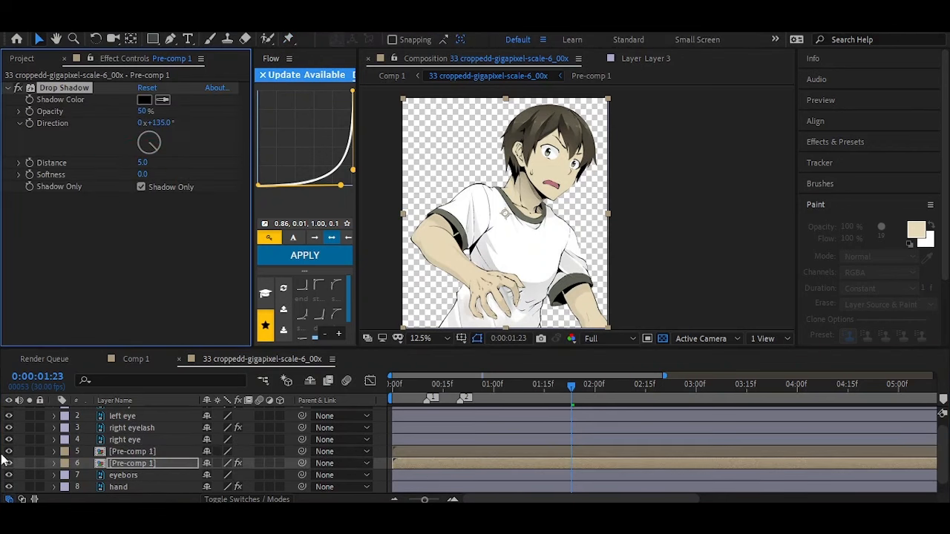
Set the hair shadow's distance to 71 and its direction to 180°.
left_click_drag(195, 157, 187, 156)
scroll(520, 126, "up", 2)
key("space")
left_click_drag(520, 126, 566, 315)
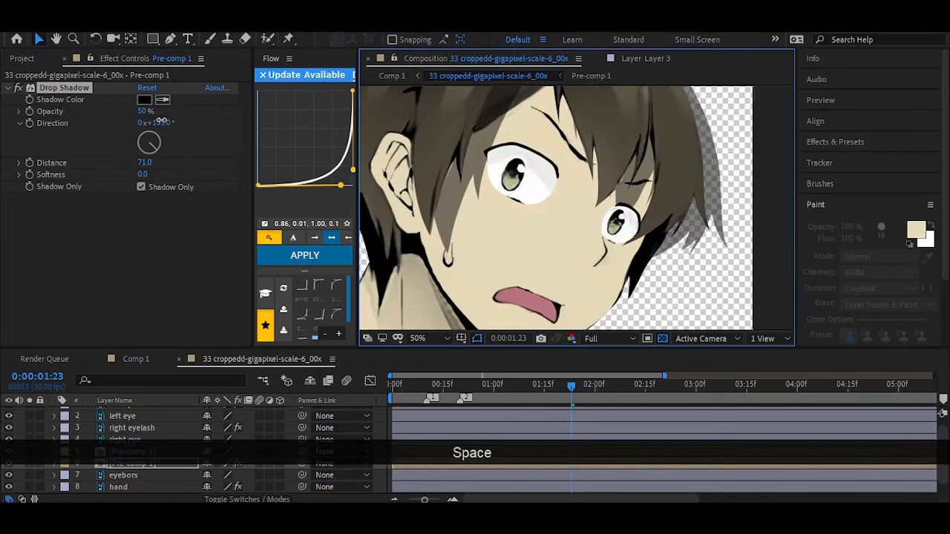
left_click(157, 123)
type("19")
key("BackSpace")
type("80")
key("Return")
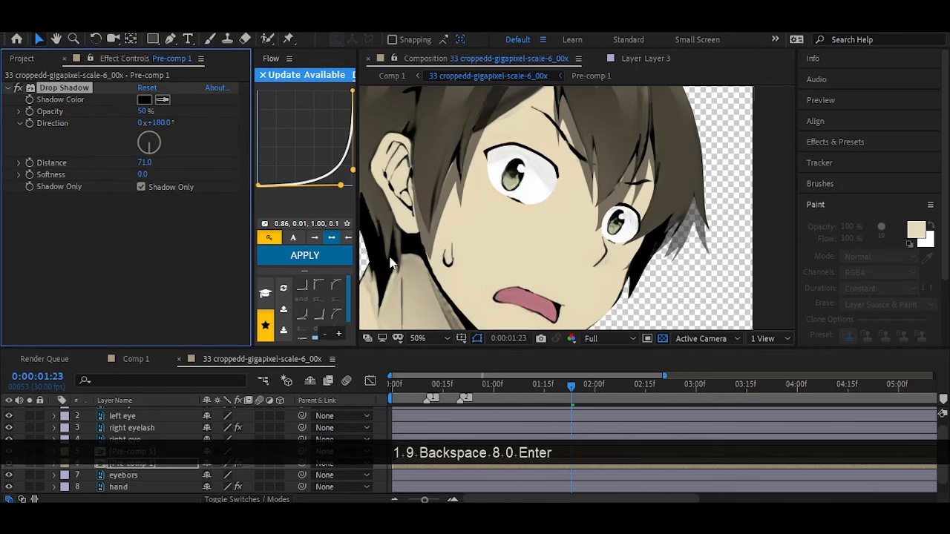
left_click_drag(145, 163, 130, 164)
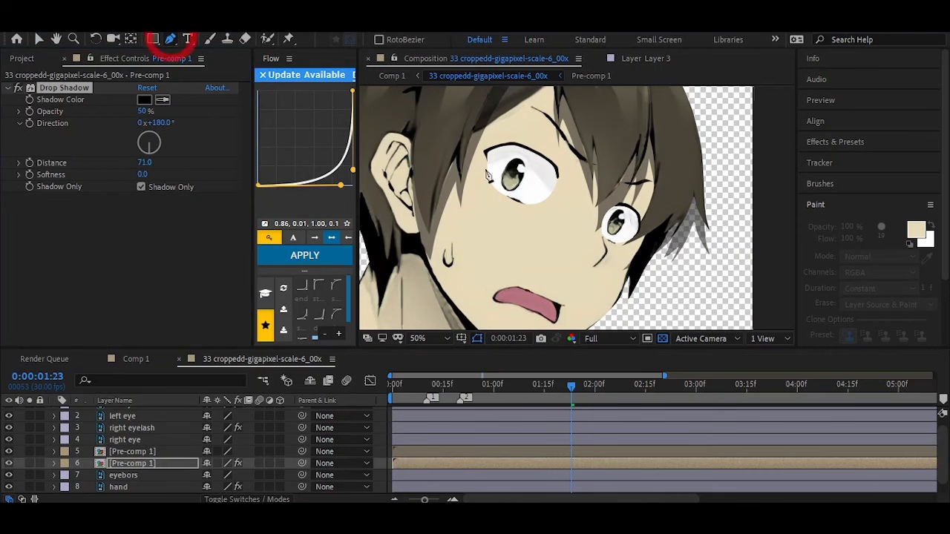
Start a pen mask on the shadow copy, tracing from beside the ear across the forehead and down the far side of the face.
left_click(436, 240)
left_click_drag(429, 143, 440, 94)
key("space")
left_click_drag(536, 88, 518, 173)
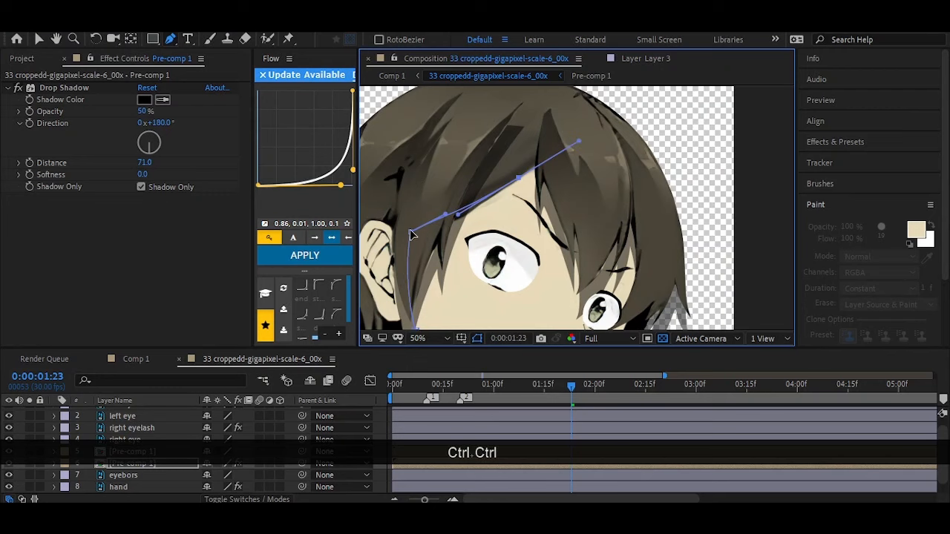
key("ctrl+z")
key("ctrl+z")
left_click_drag(595, 170, 621, 191)
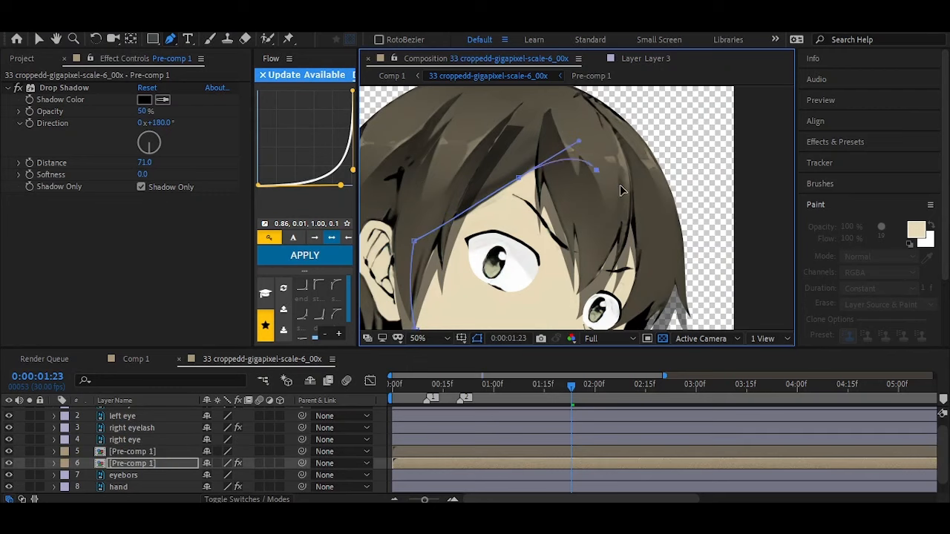
key("space")
left_click_drag(644, 315, 647, 272)
left_click(624, 248)
left_click(615, 299)
key("space")
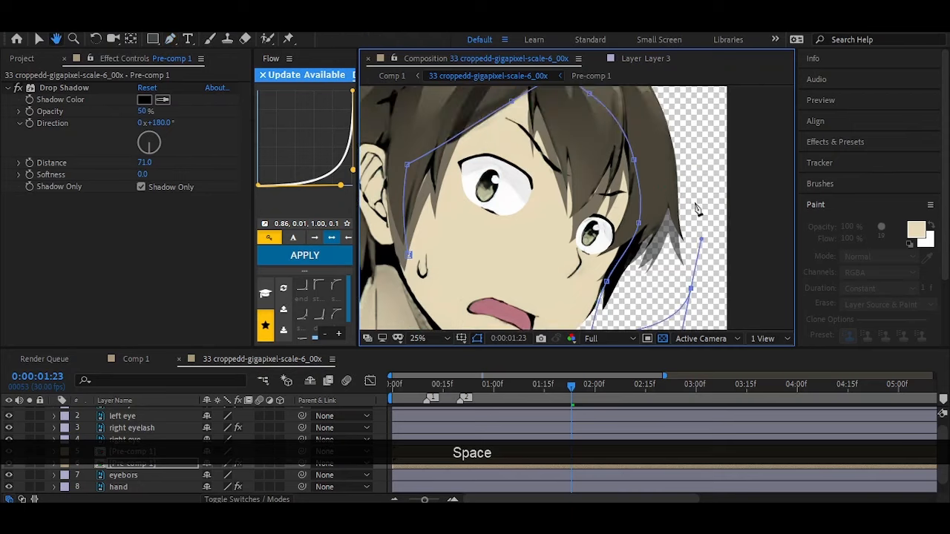
Continue the shadow mask around the outside of the hair, over the top of the head and behind the ear.
scroll(697, 210, "down", 2)
left_click_drag(624, 142, 603, 108)
left_click(566, 95)
left_click(519, 93)
left_click(452, 131)
left_click(442, 164)
left_click(430, 198)
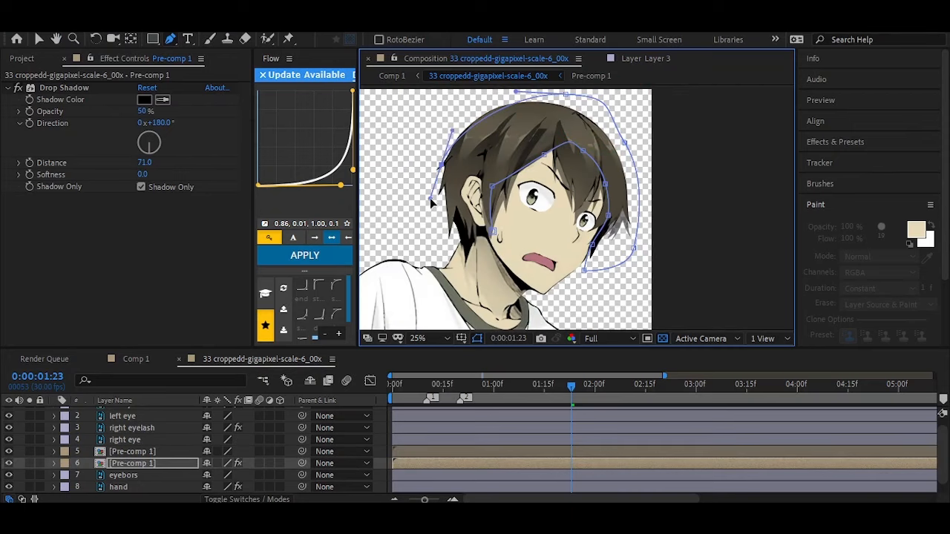
Invert the shadow copy's mask, reshape its curve over the forehead, and set the shadow distance to 49.
left_click(53, 463)
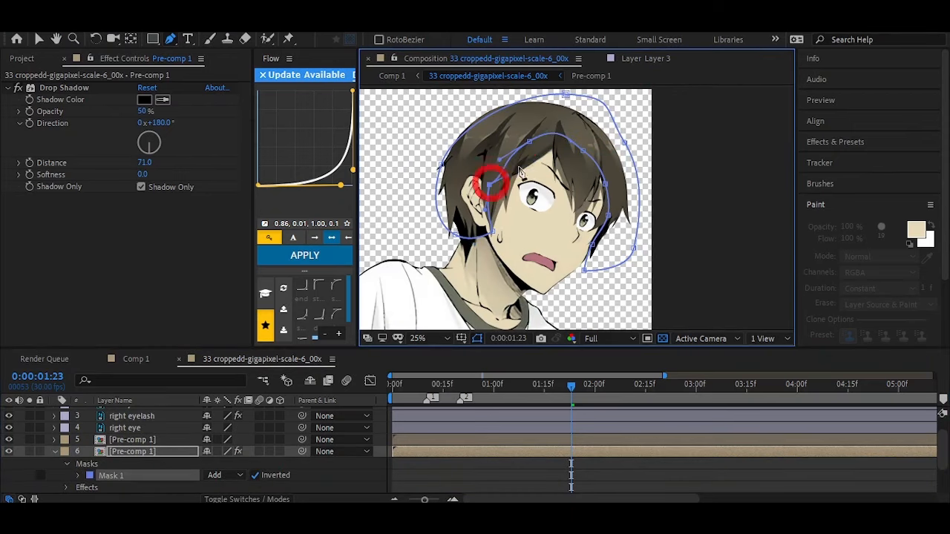
left_click_drag(549, 134, 519, 153)
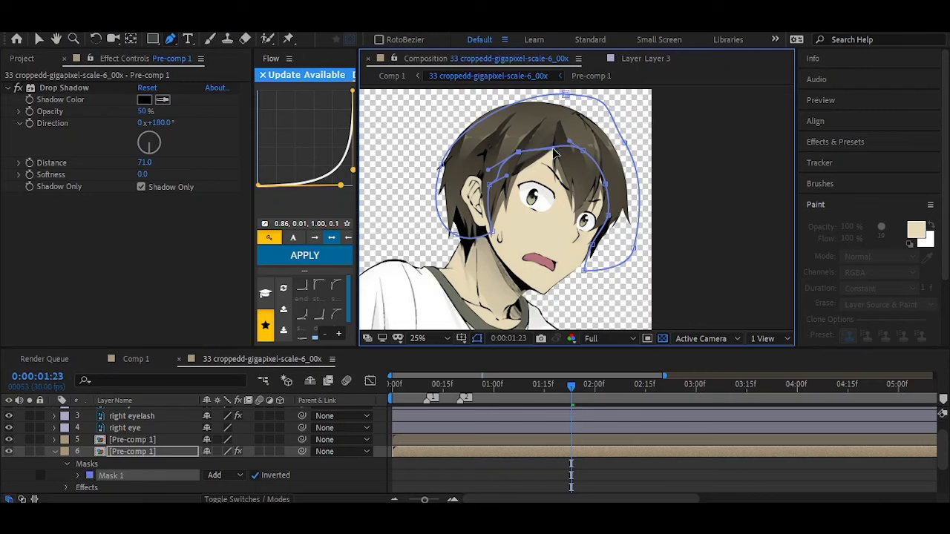
left_click_drag(144, 163, 128, 162)
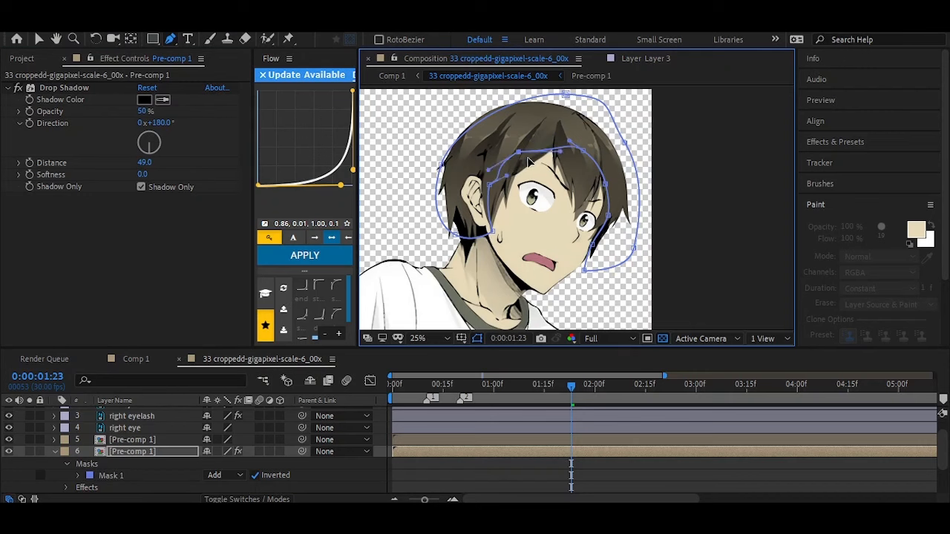
left_click_drag(529, 160, 558, 138)
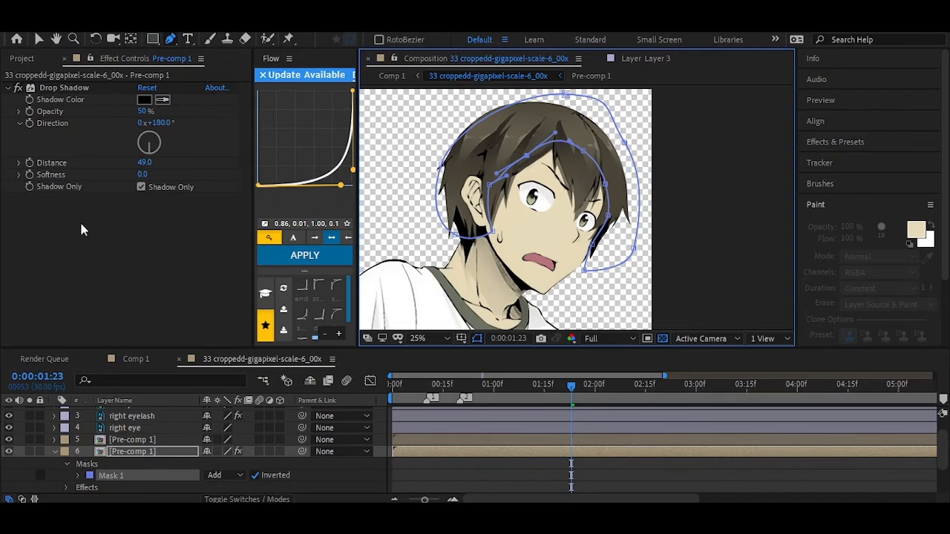
Set the hair shadow's softness to 39 and its opacity to 38%.
left_click_drag(142, 174, 176, 174)
key("t")
left_click_drag(145, 111, 126, 112)
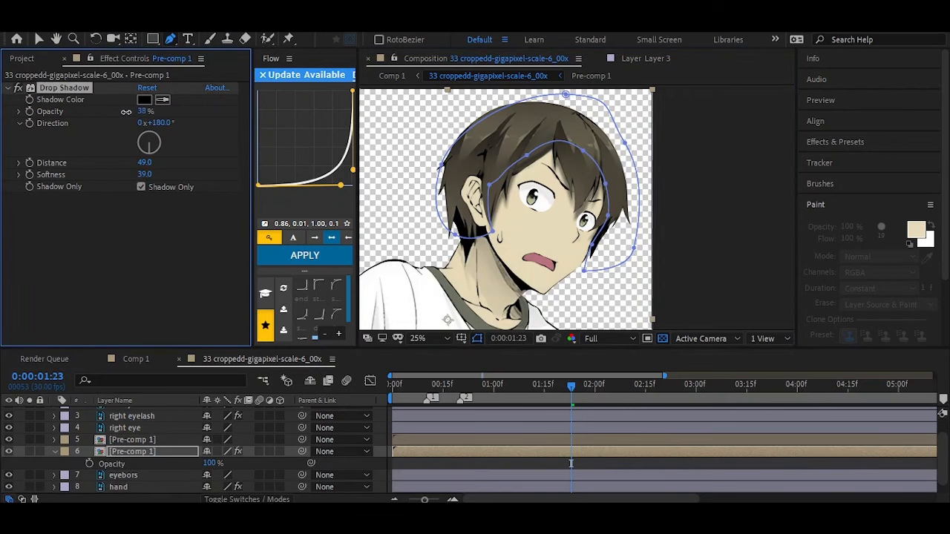
Collapse the character layer's properties in Comp 1 and preview the animation with the hair shadow.
left_click(136, 358)
key("space")
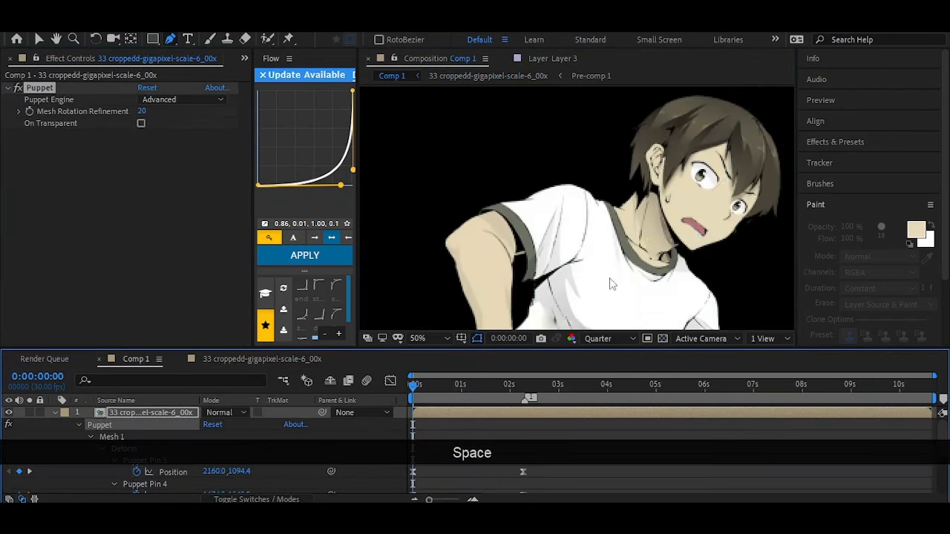
left_click(70, 437)
left_click(55, 412)
key("space")
key("space")
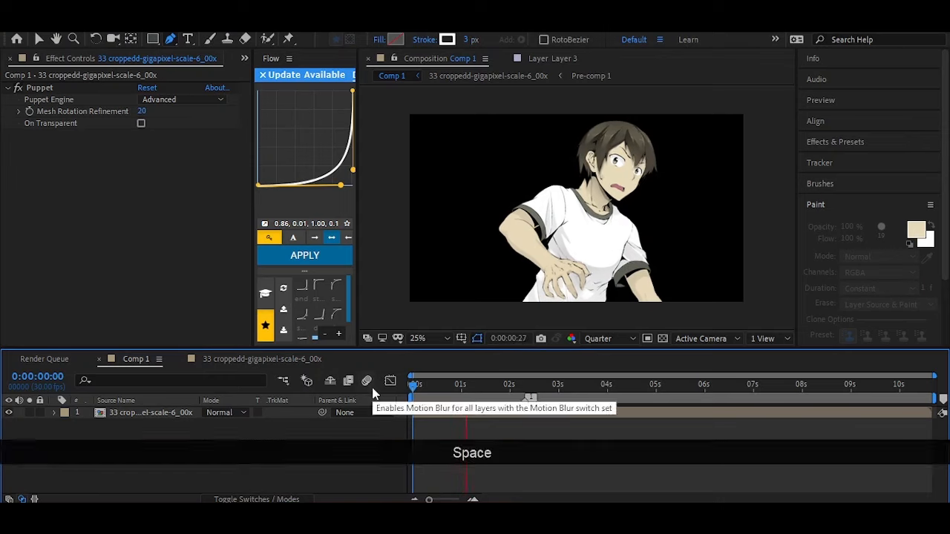
key("space")
key("space")
key("space")
key("space")
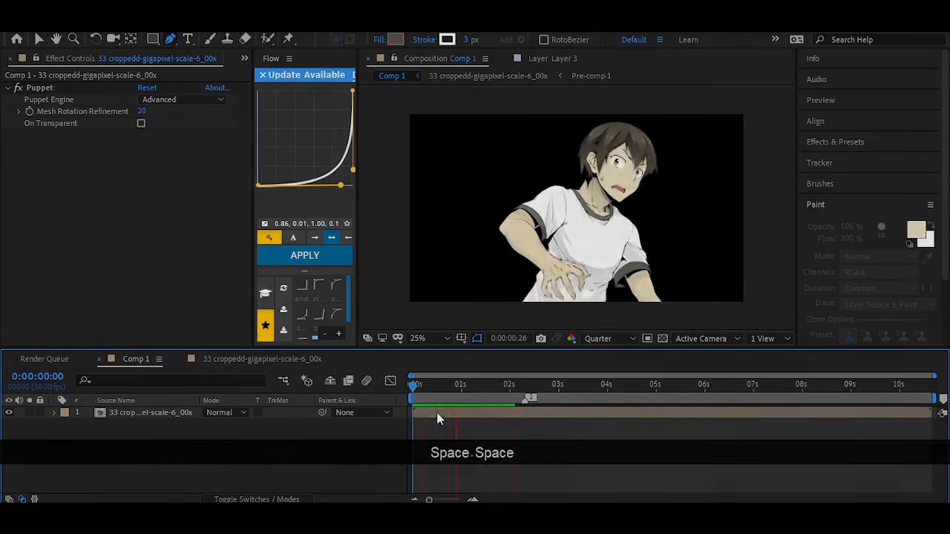
key("space")
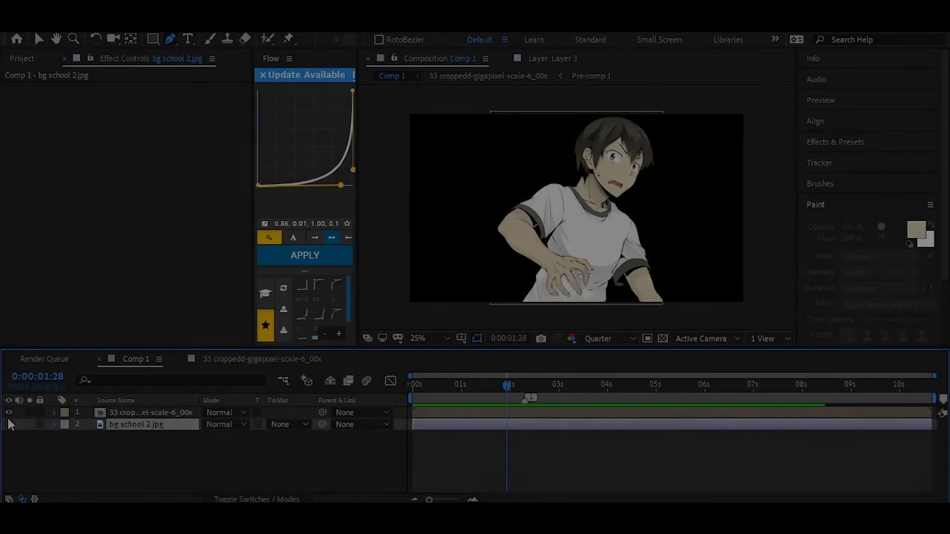
Make the bg school 2.jpg background visible and pre-compose the puppet-animated character layer.
left_click(8, 425)
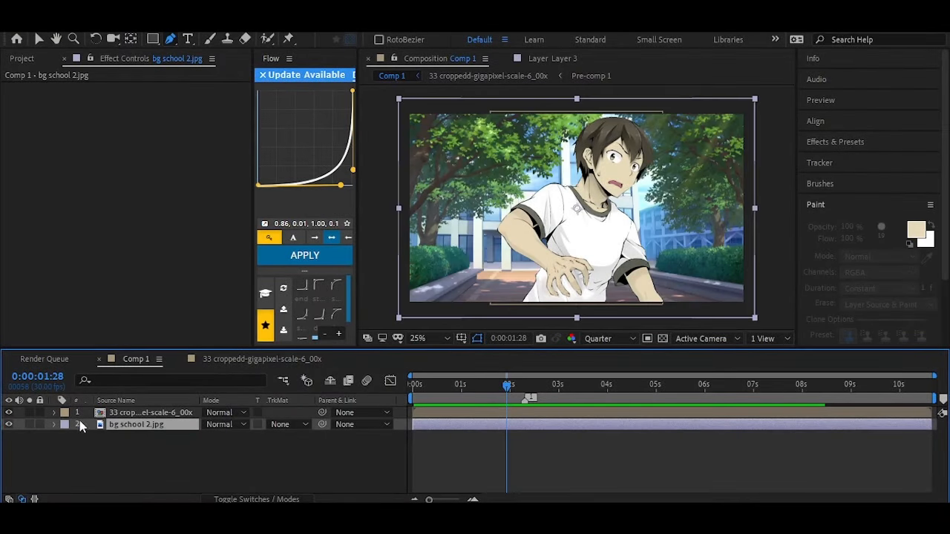
left_click(133, 413)
right_click(141, 413)
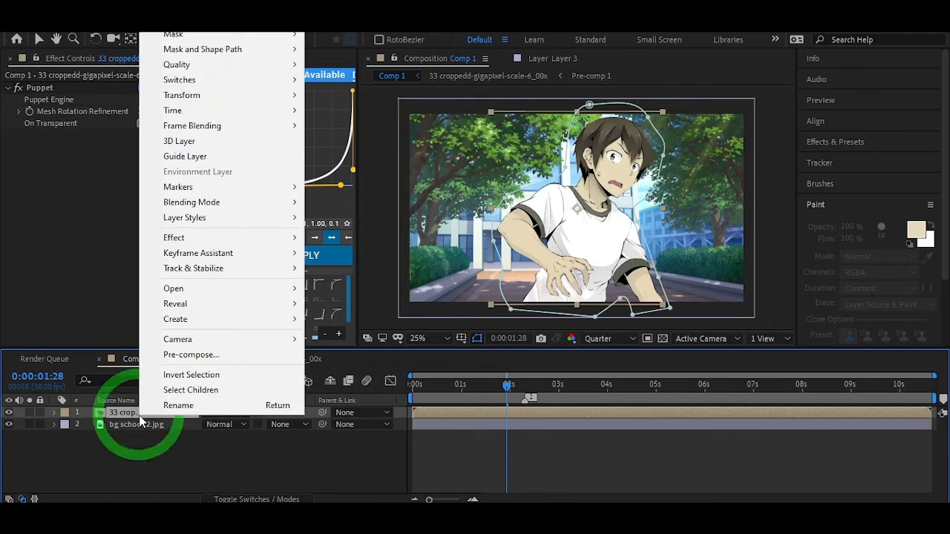
left_click(213, 354)
left_click(509, 349)
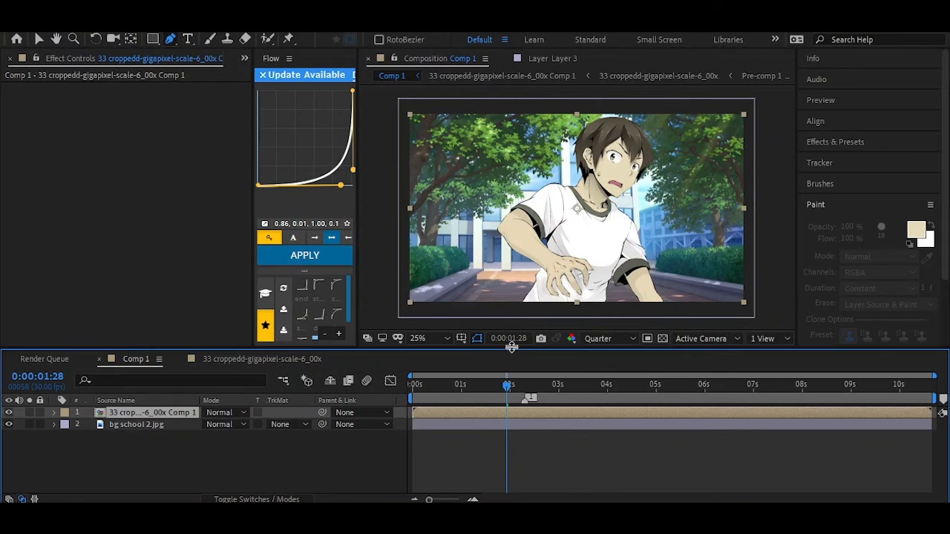
Add a two-node camera with the 135mm preset to Comp 1.
right_click(247, 460)
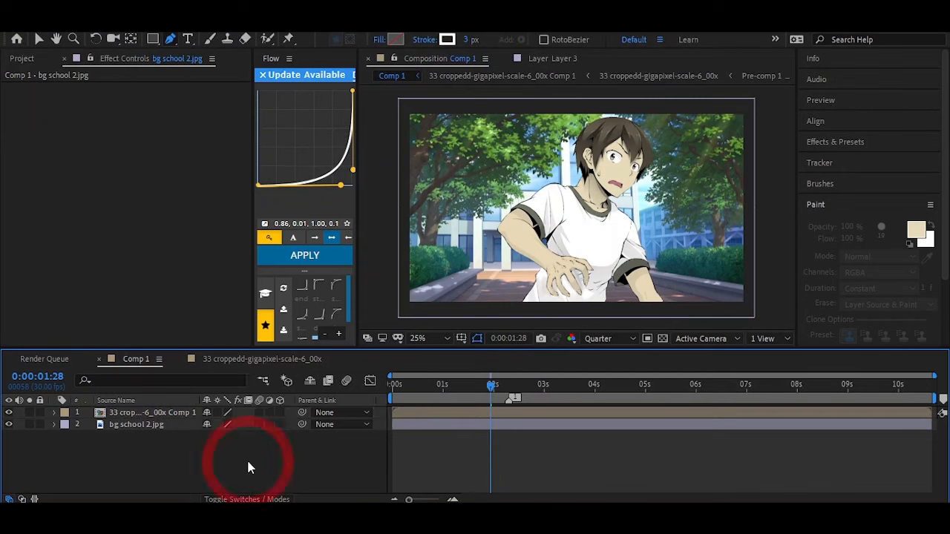
mouse_move(421, 311)
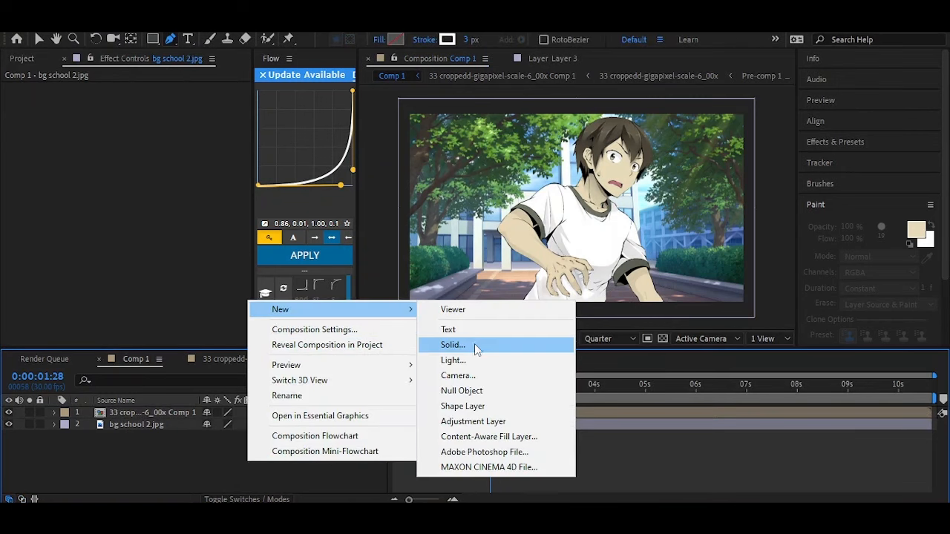
left_click(467, 380)
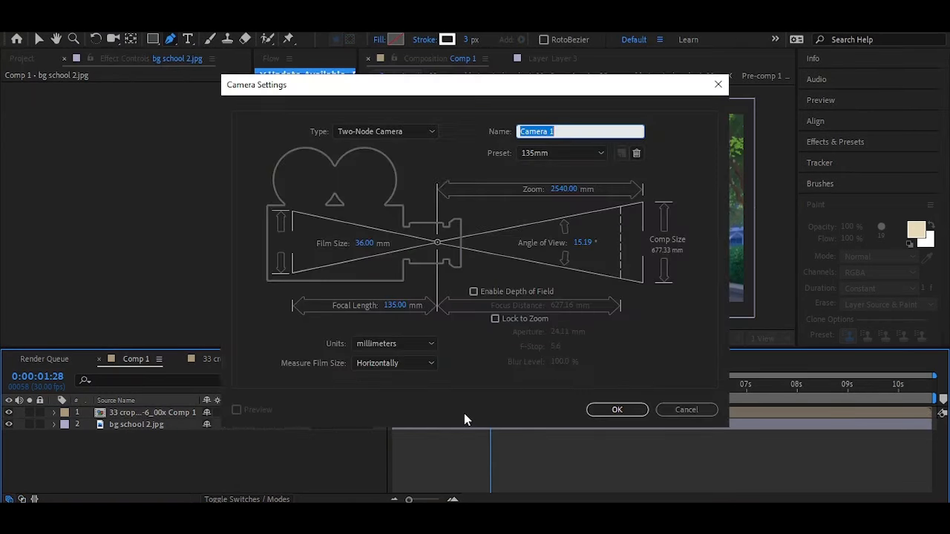
left_click(615, 410)
left_click(507, 413)
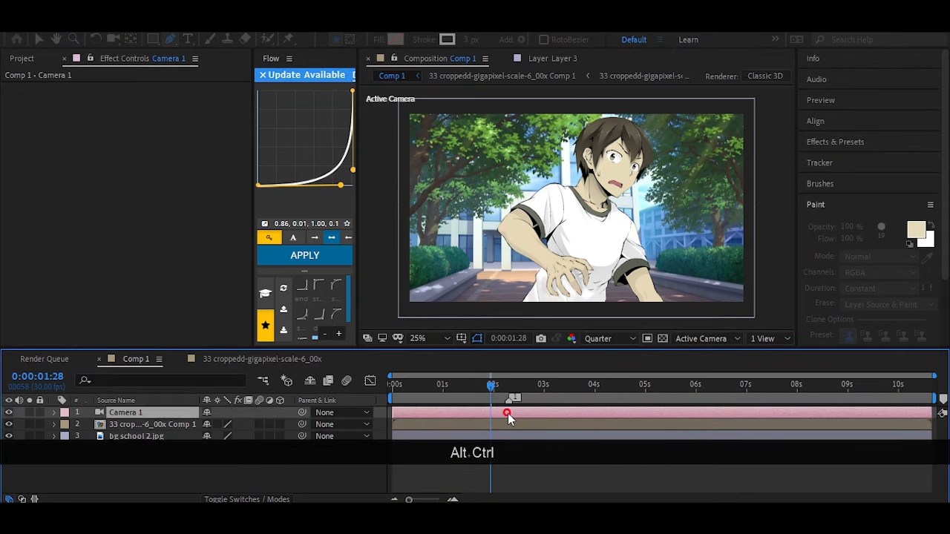
Add a null object as a 3D layer and parent Camera 1 to it.
key("ctrl+alt+shift+y")
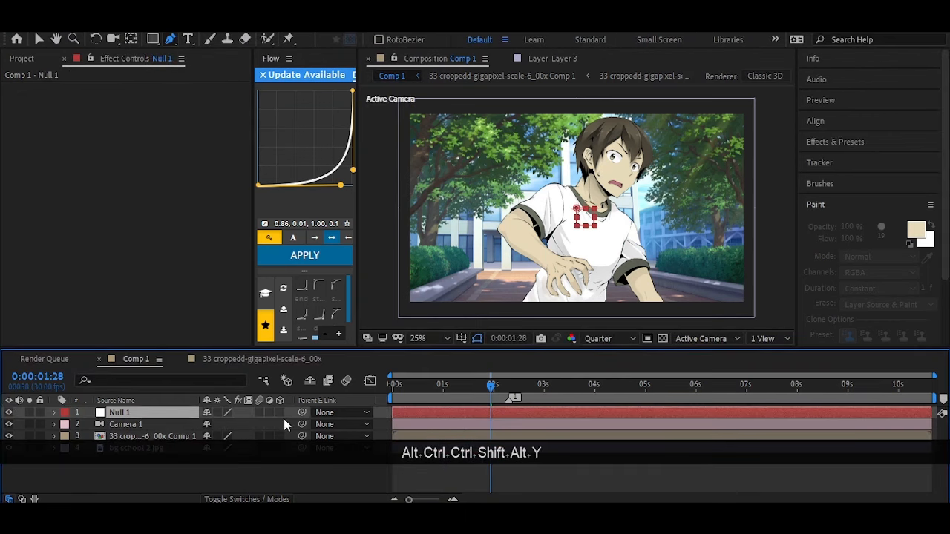
left_click_drag(300, 424, 159, 413)
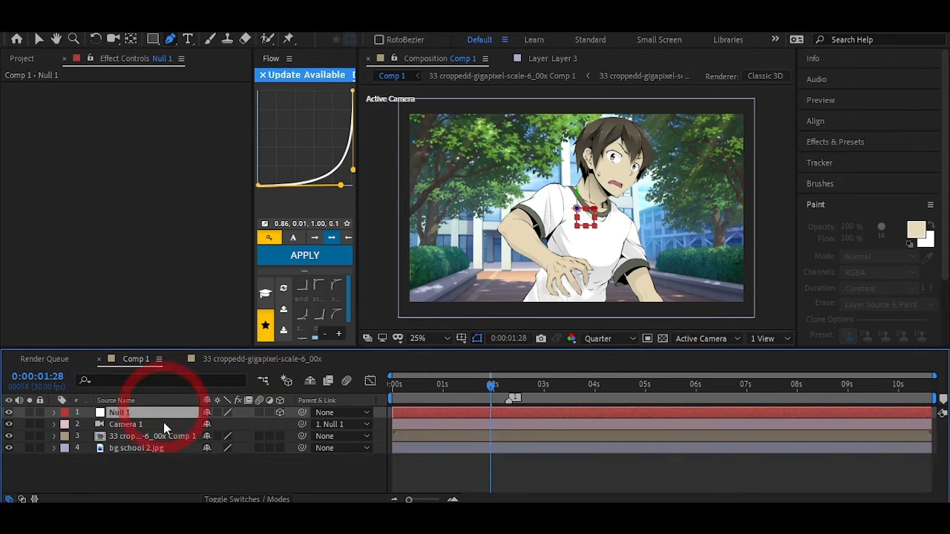
left_click(162, 424)
Pre-compose the character layer once more and make both it and bg school 2.jpg 3D layers.
left_click(161, 449)
key("p")
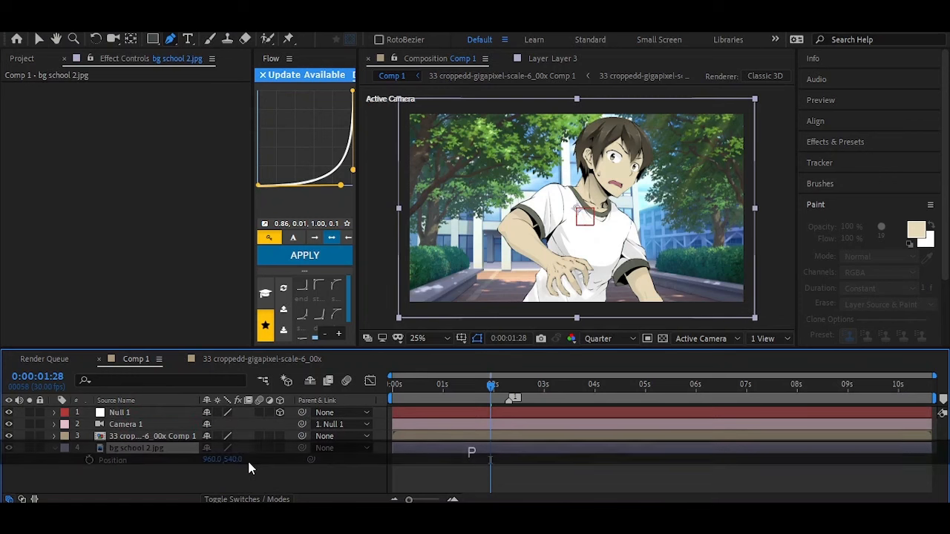
left_click(276, 438, "ctrl")
left_click(149, 437)
right_click(148, 437)
left_click(199, 377)
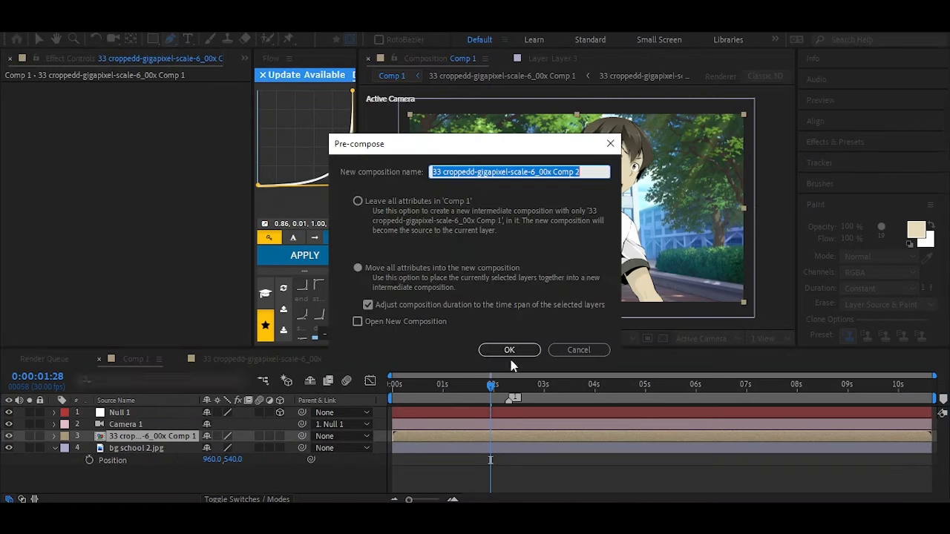
left_click(509, 348)
Set bg school 2.jpg's position to 630, 420, 7000 and scale it up to fill the frame.
left_click(144, 449)
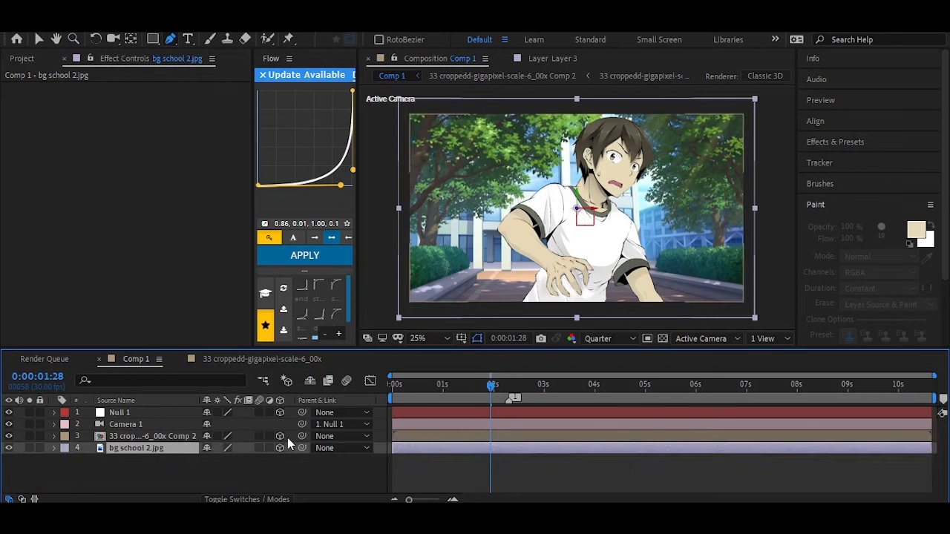
key("p")
left_click_drag(249, 461, 903, 405)
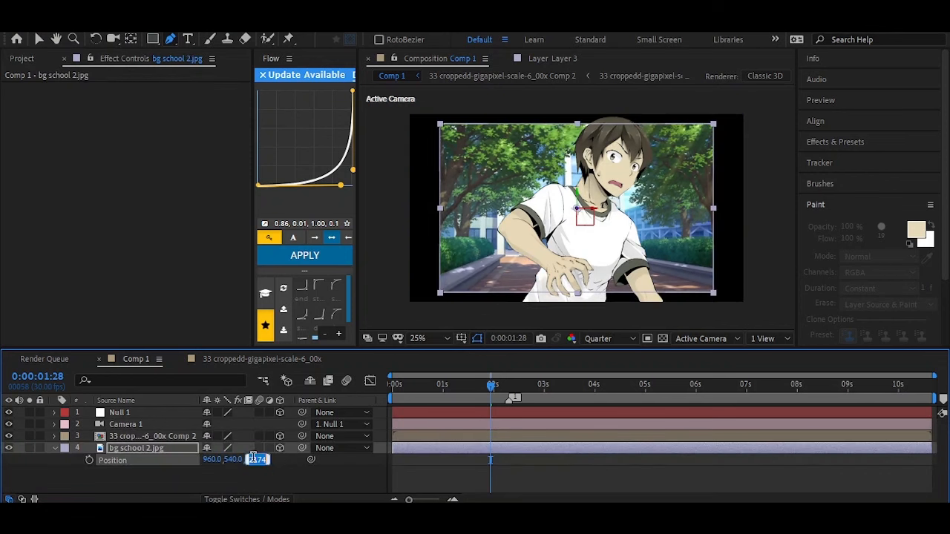
type("7000")
key("Return")
key("s")
left_click_drag(223, 459, 3, 454)
key("p")
key("ctrl+space")
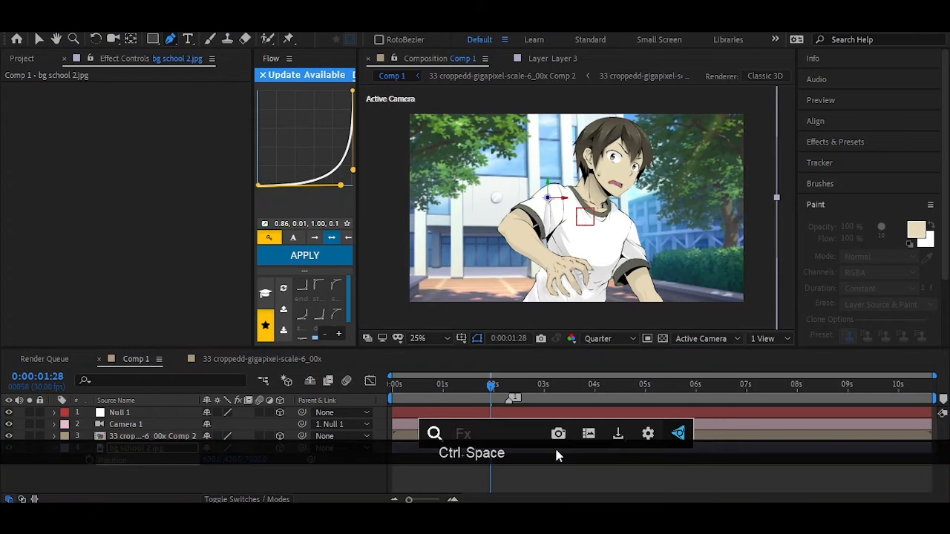
type("mot")
left_click(338, 468)
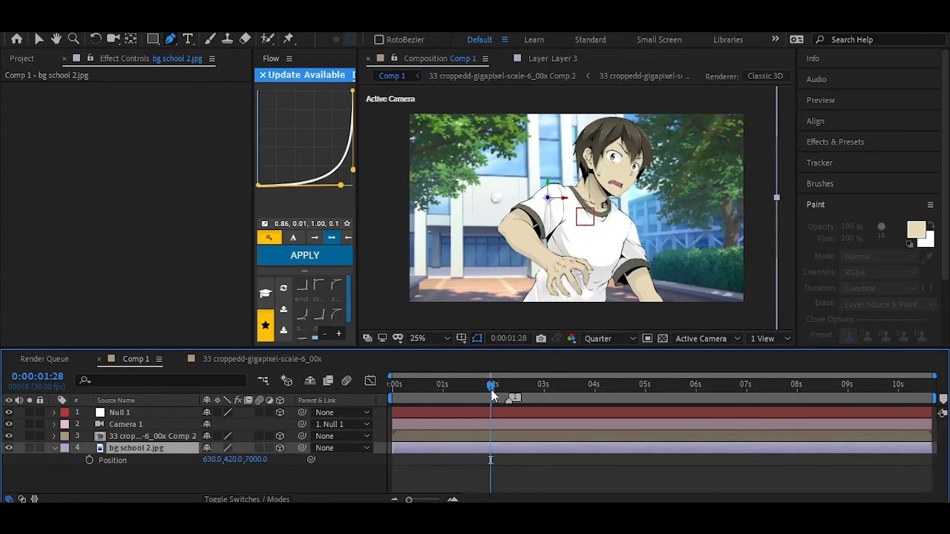
Set a position keyframe on Null 1 at frame 0.
left_click_drag(492, 389, 337, 382)
left_click(417, 413)
key("alt+shift+p")
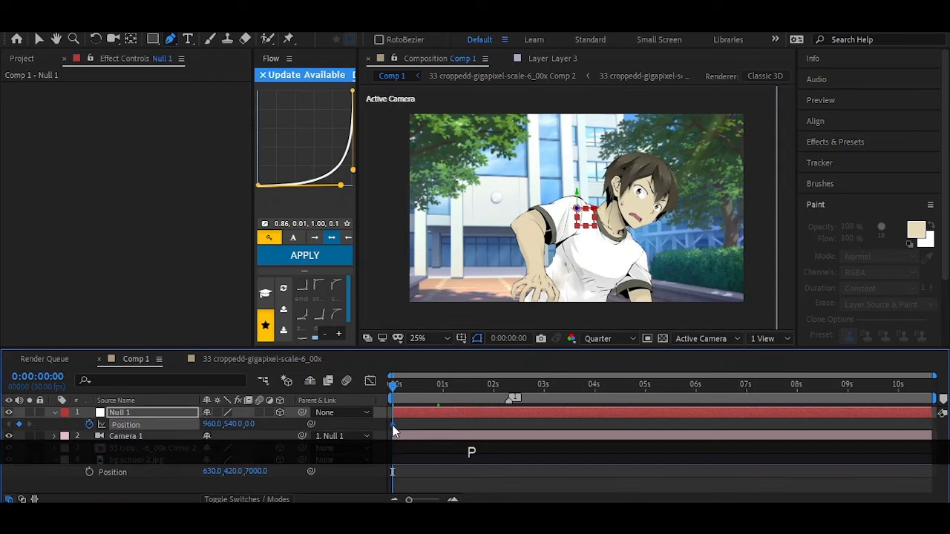
Animate Null 1's X position from 70 at frame 0 to 960 at about 2.3 s, with eased keyframes.
left_click_drag(393, 424, 629, 430)
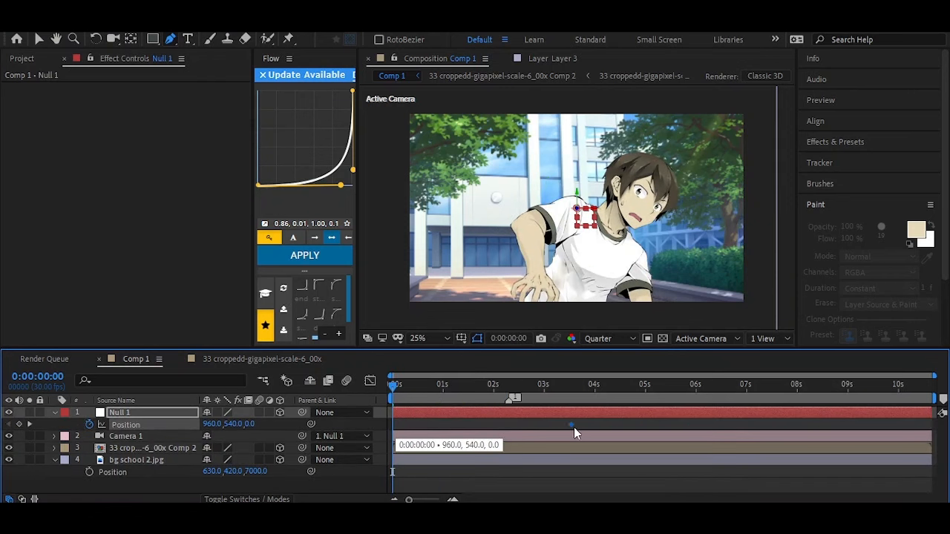
left_click_drag(214, 424, 64, 433)
left_click_drag(570, 425, 388, 419)
key("F9")
left_click_drag(664, 425, 508, 423)
Reshape Null 1's position speed curve for a fast start and a long, gradual slowdown into the end keyframe.
left_click(369, 380)
left_click_drag(413, 468, 395, 470)
left_click_drag(488, 468, 449, 470)
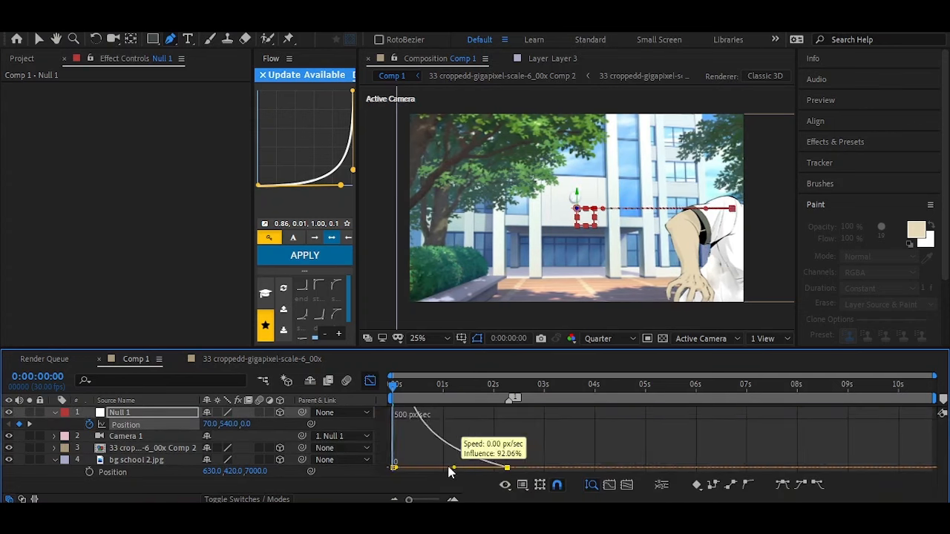
Close the speed graph, preview the camera move in Comp 1 and save the project.
key("space")
key("space")
left_click(331, 383)
key("space")
left_click(370, 381)
left_click_drag(394, 385, 418, 383)
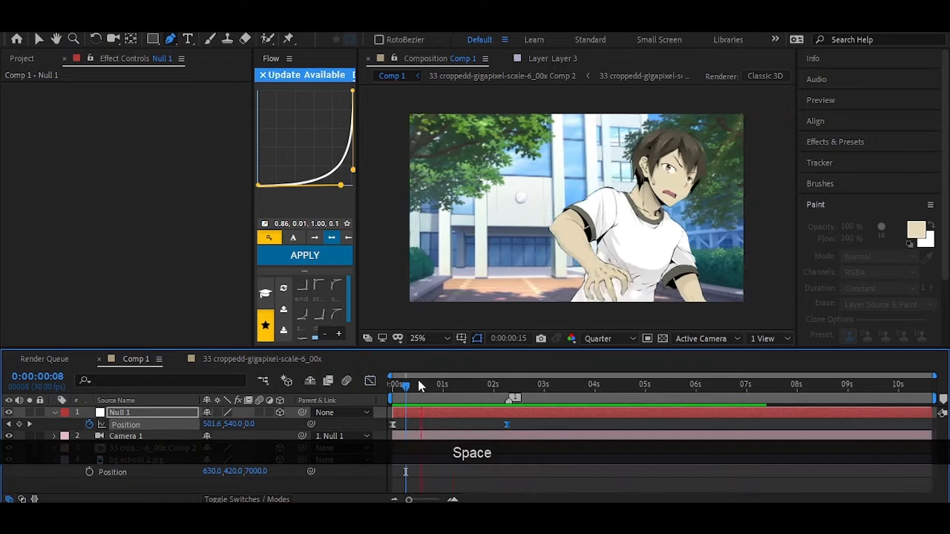
key("ctrl+s")
Open the nested character composition 33 croppedd-gigapixel-scale-6_00x Comp 2 from Comp 1.
left_click(474, 451)
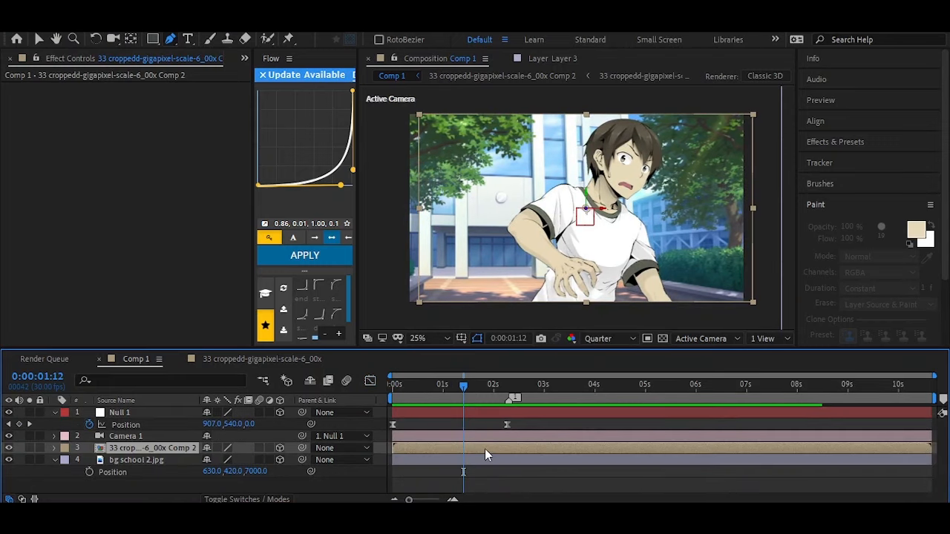
double_click(484, 449)
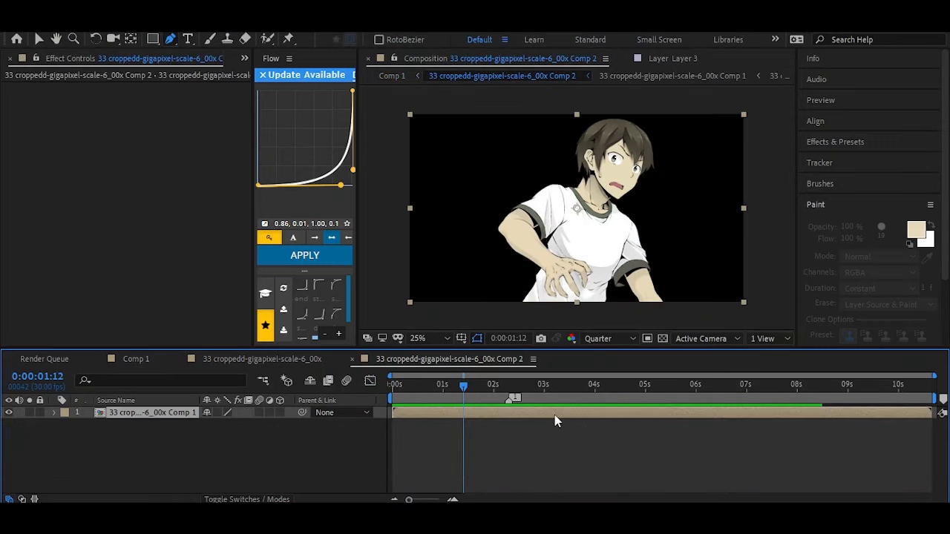
left_click(261, 361)
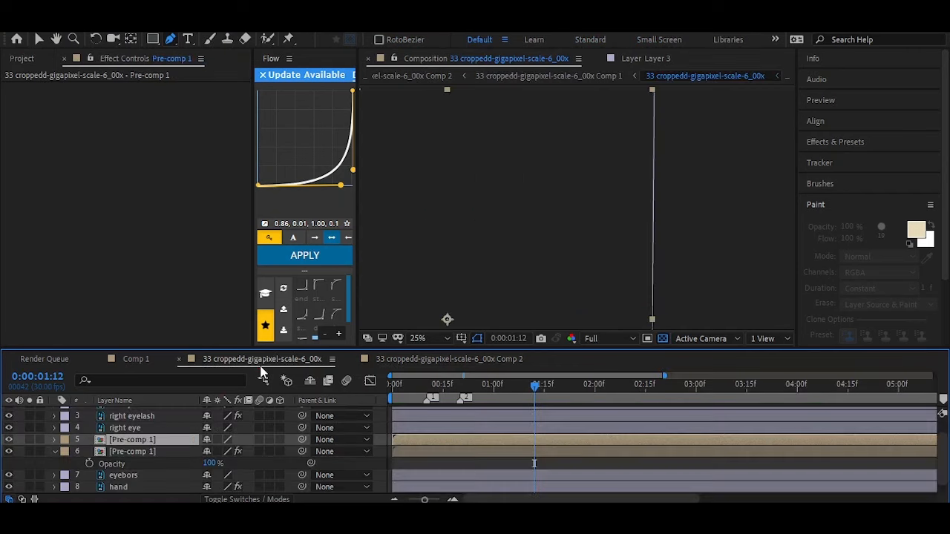
left_click(130, 360)
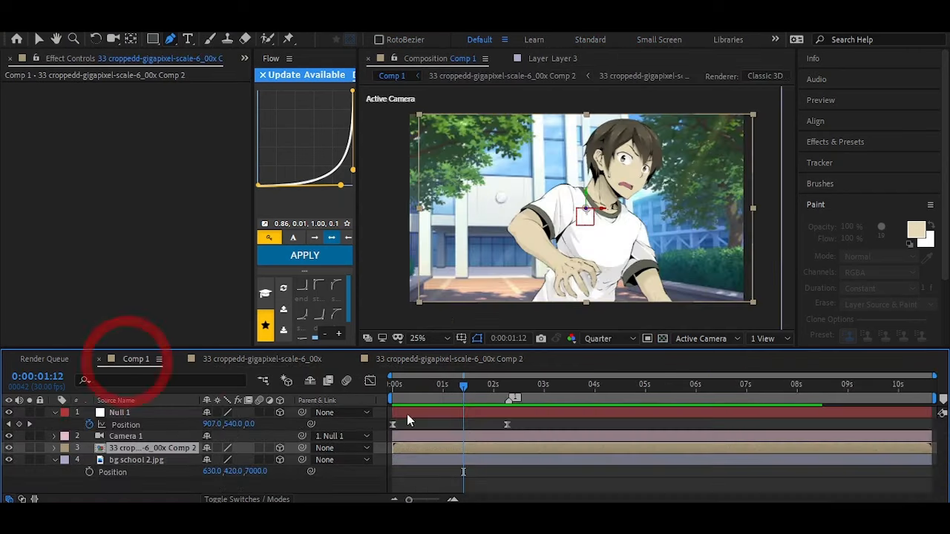
double_click(456, 451)
left_click(454, 426)
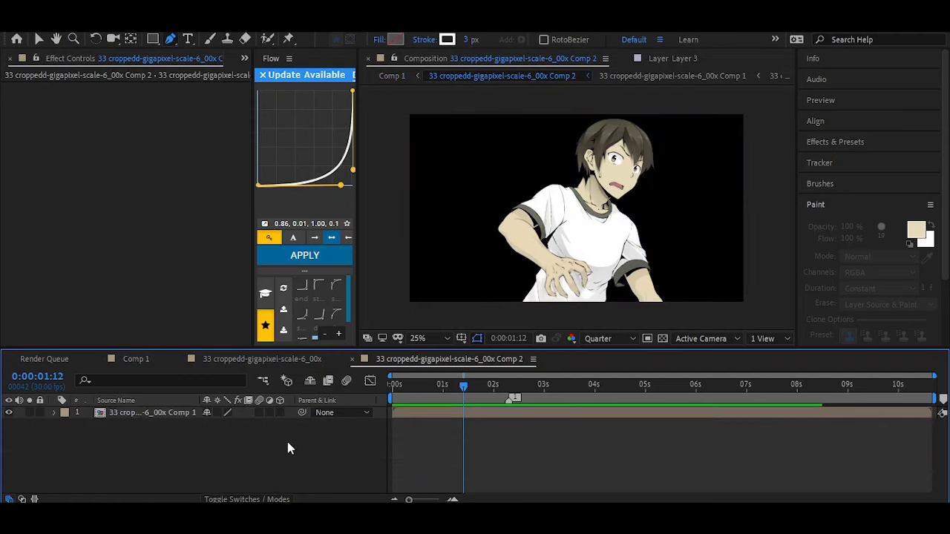
Apply Drop Shadow to the character layer with Shadow Only enabled, and show the transparency grid.
left_click(158, 414)
right_click(186, 470)
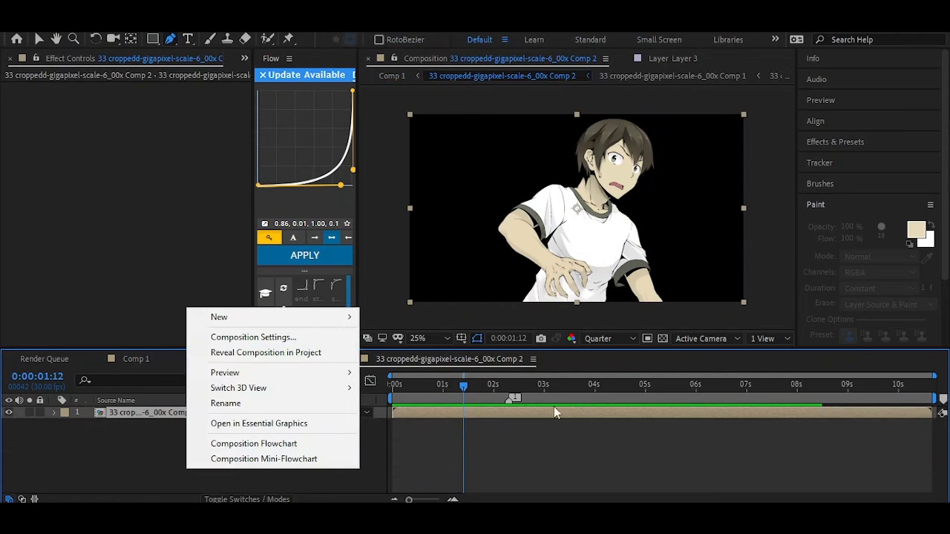
left_click(468, 412)
key("ctrl+space")
type("dro")
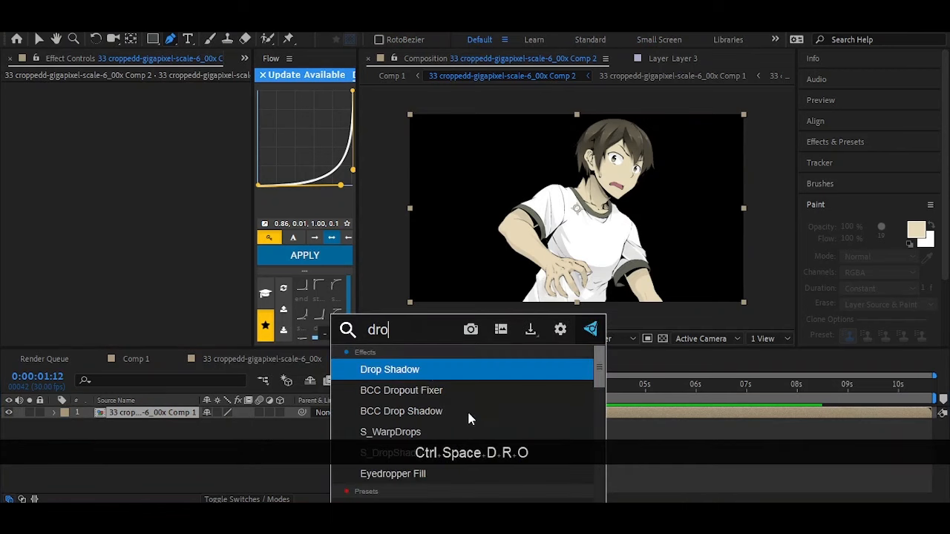
left_click(421, 366)
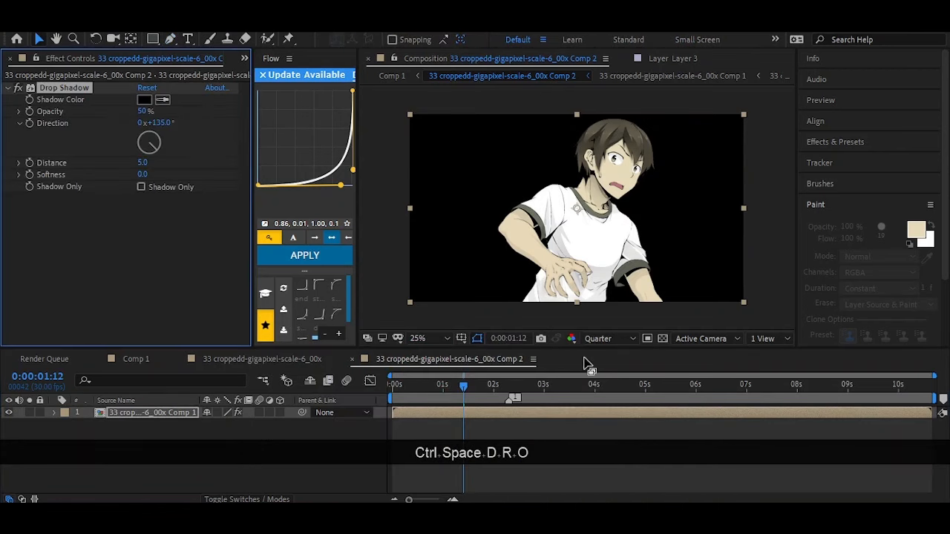
left_click(141, 188)
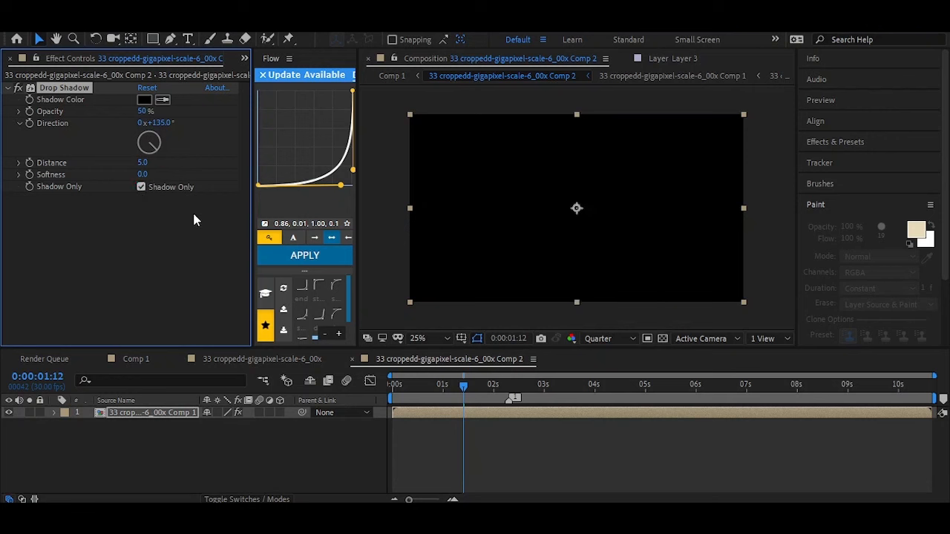
left_click(661, 338)
key("ctrl")
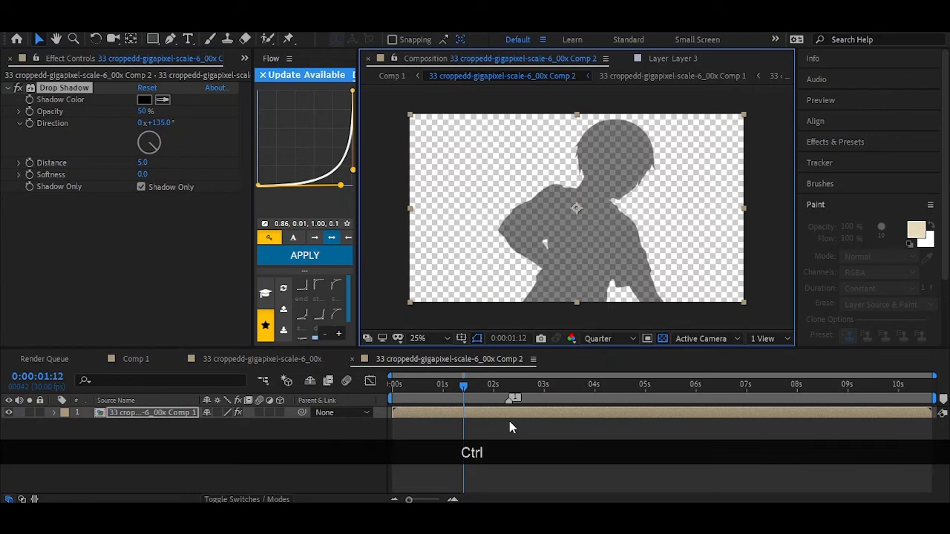
Add the Set Matte effect to the character layer after Drop Shadow.
key("ctrl+space")
type("s")
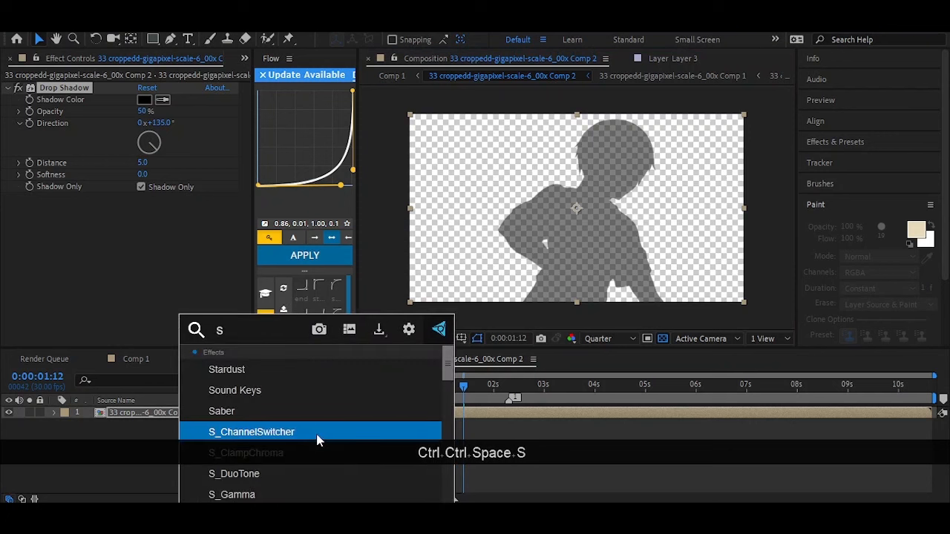
type("et")
left_click(290, 390)
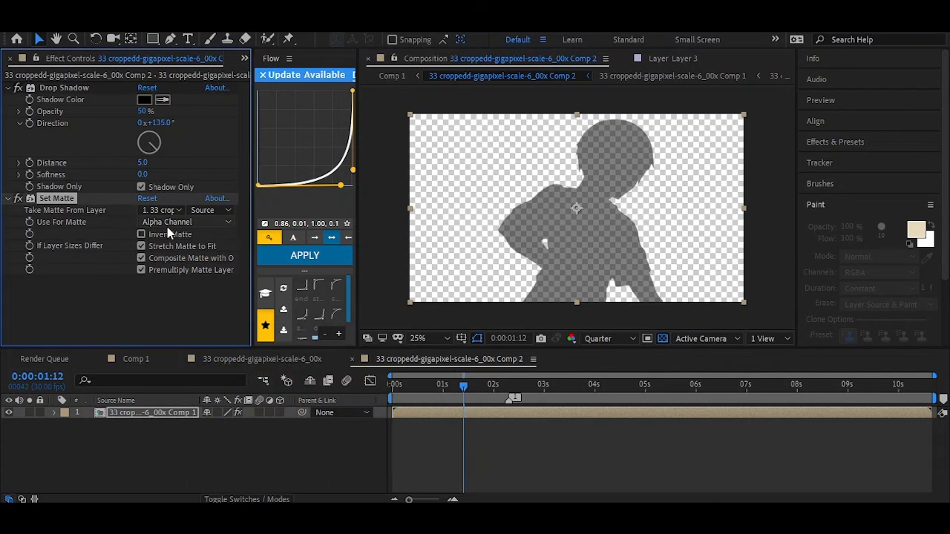
Add CC Composite to the character layer with Composite Original set to Multiply and RGB Only disabled.
key("ctrl+space")
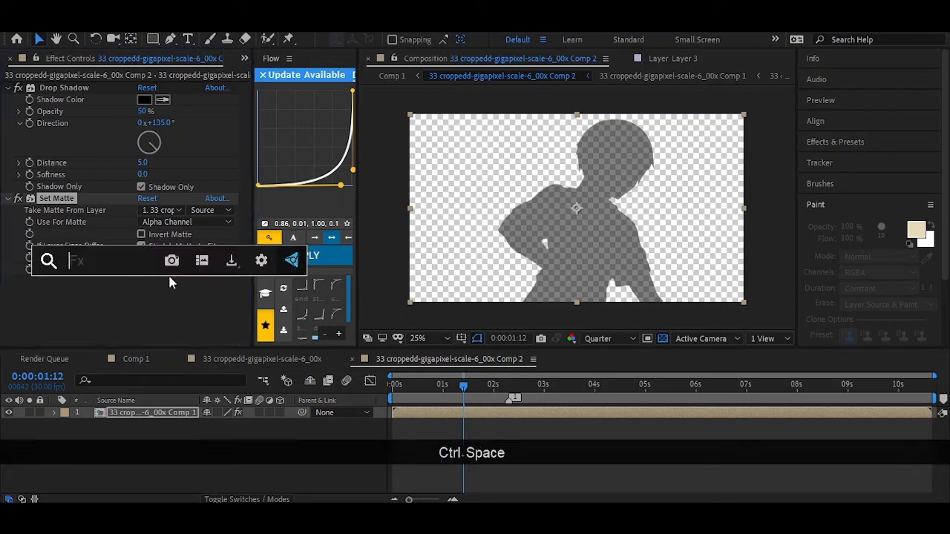
type("cc c")
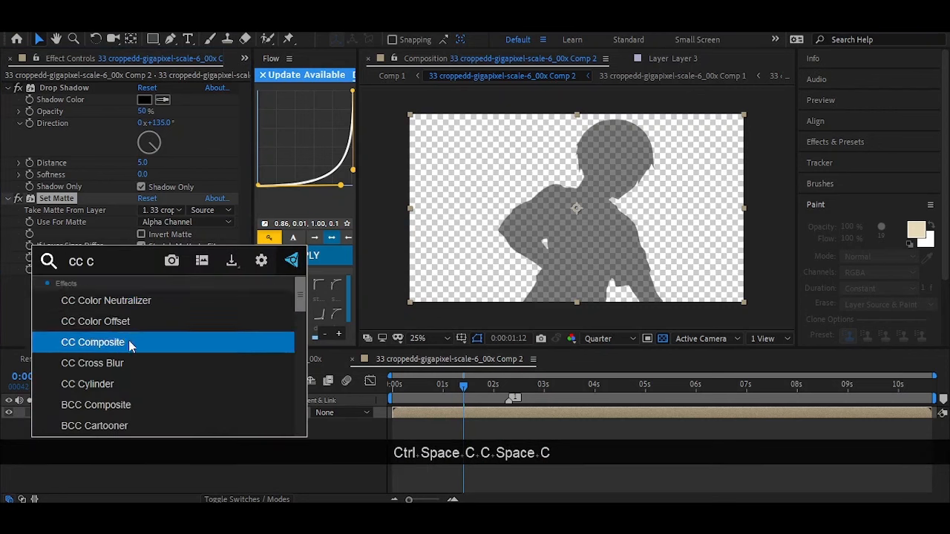
left_click(126, 340)
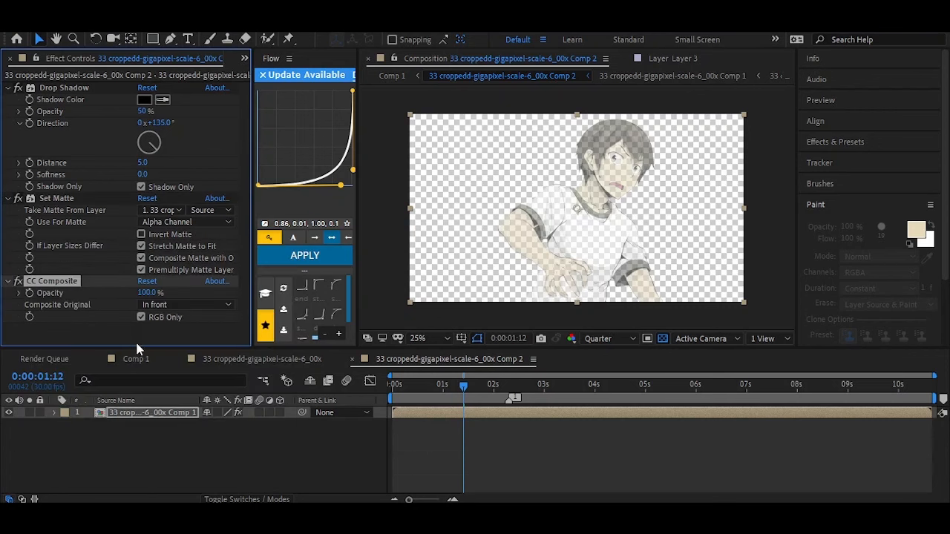
left_click(141, 316)
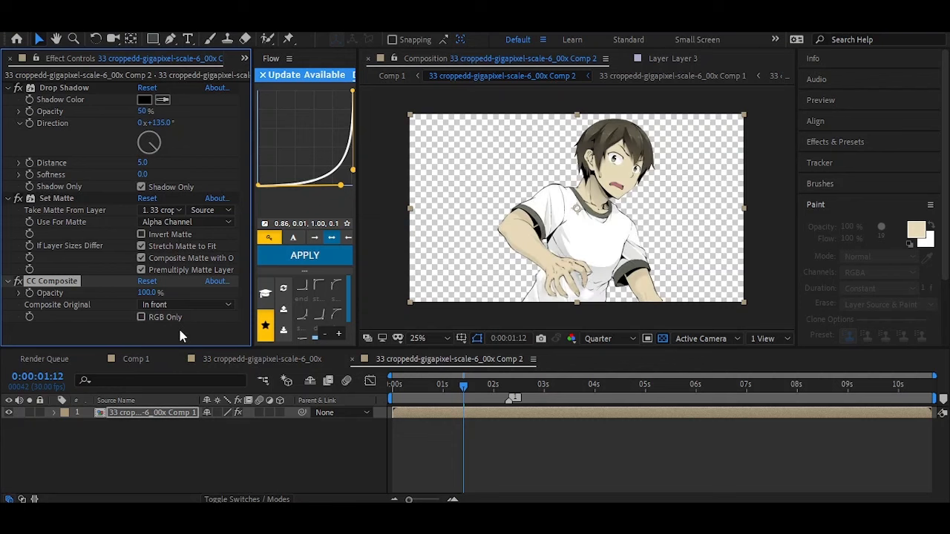
key("ctrl+z")
left_click(159, 305)
left_click(212, 97)
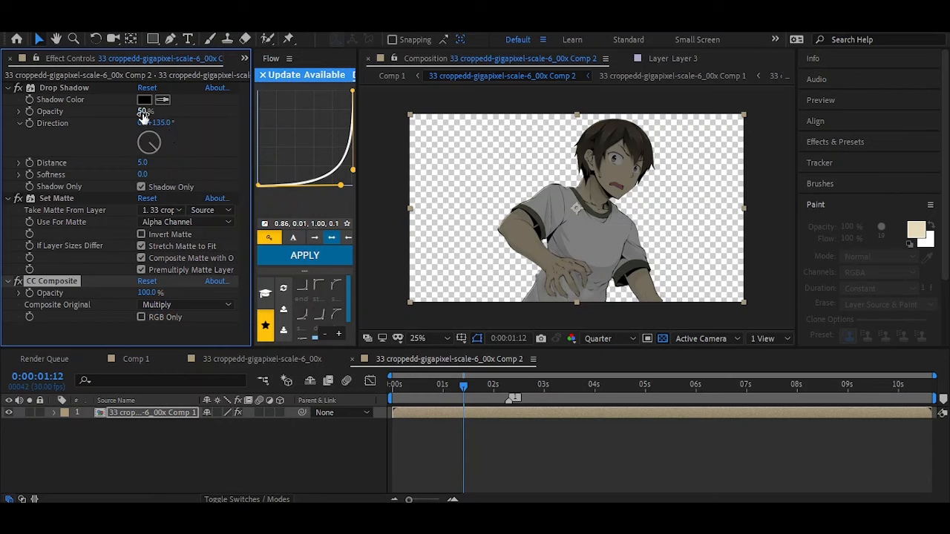
Set the Drop Shadow's direction to 251° and its distance to 30, keeping its opacity at 50%.
left_click_drag(141, 115, 212, 110)
key("ctrl+z")
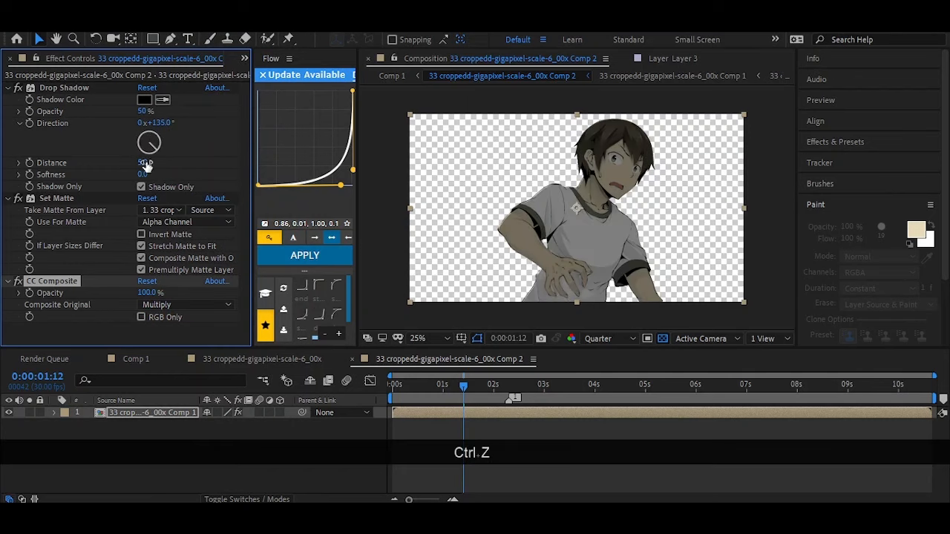
left_click_drag(178, 160, 150, 152)
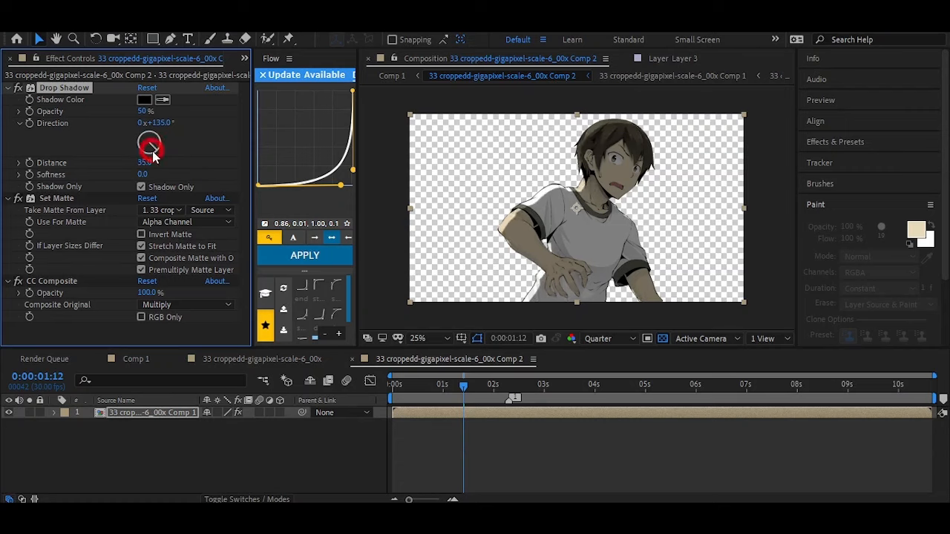
left_click_drag(153, 122, 225, 110)
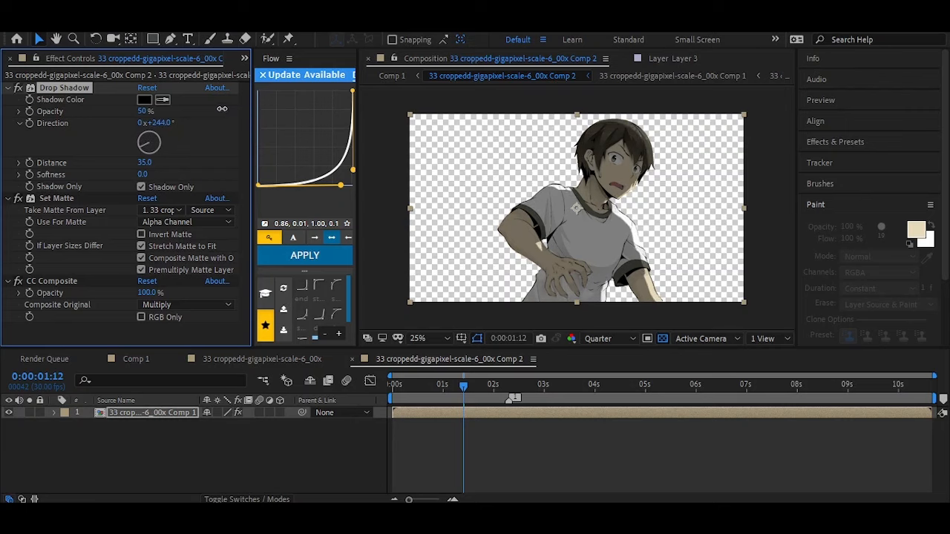
left_click_drag(221, 109, 226, 106)
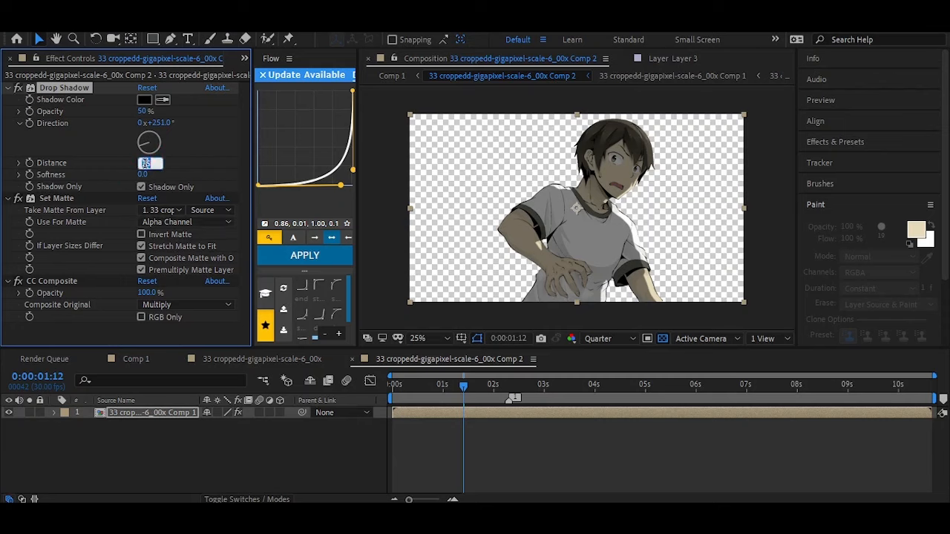
type("30")
key("Return")
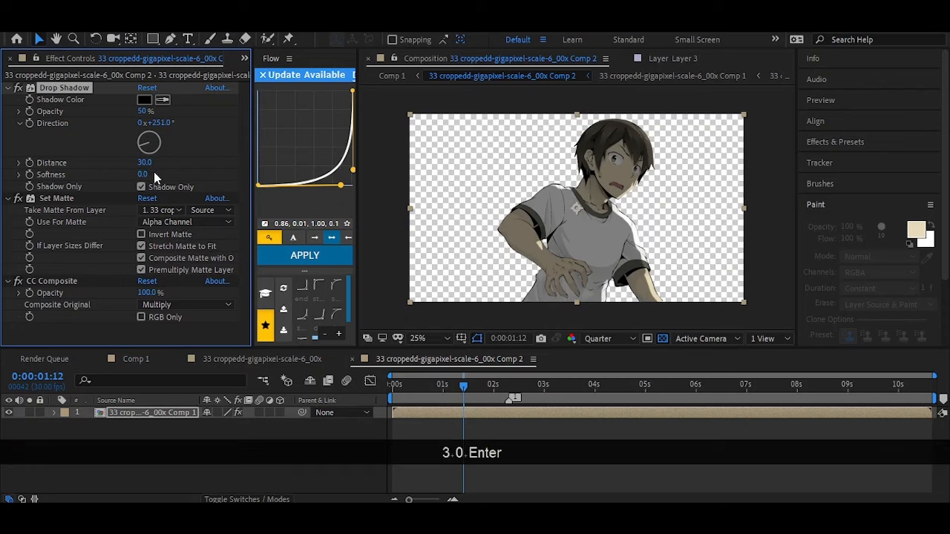
Add the YY_Ramp+ effect to the character layer.
left_click(445, 426)
left_click(438, 412)
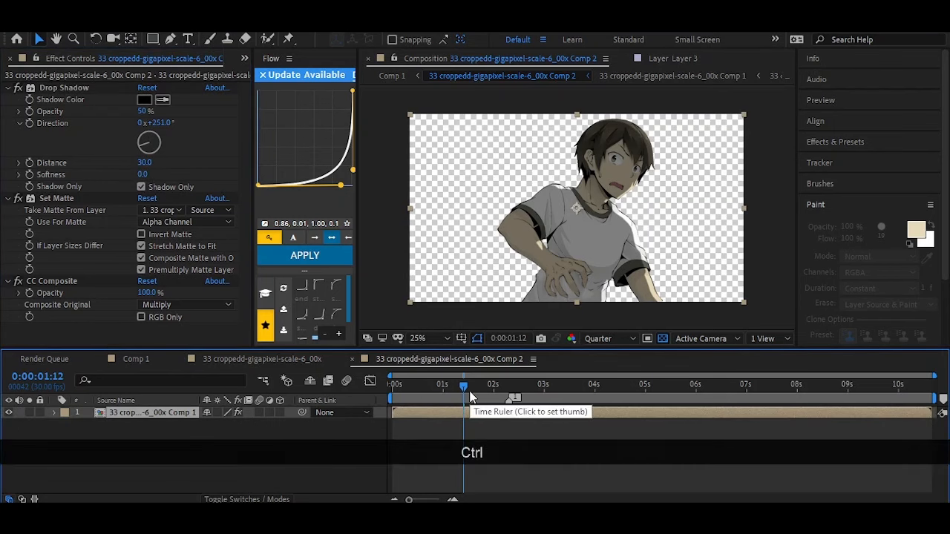
key("ctrl+space")
type("yy")
left_click(416, 375)
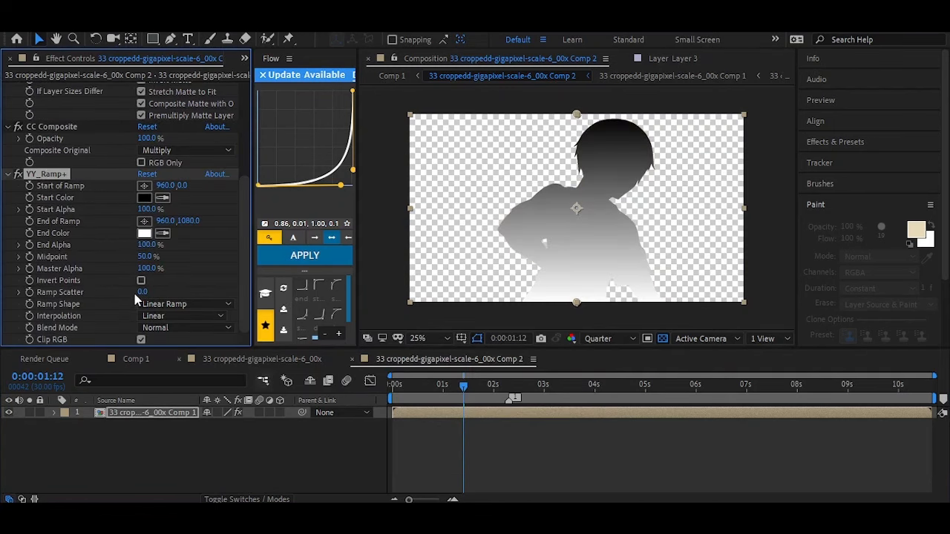
Place the ramp's start below the character's arm at about 200, 1132 and its end on the upper chest at about 1128, 540.
left_click(145, 187)
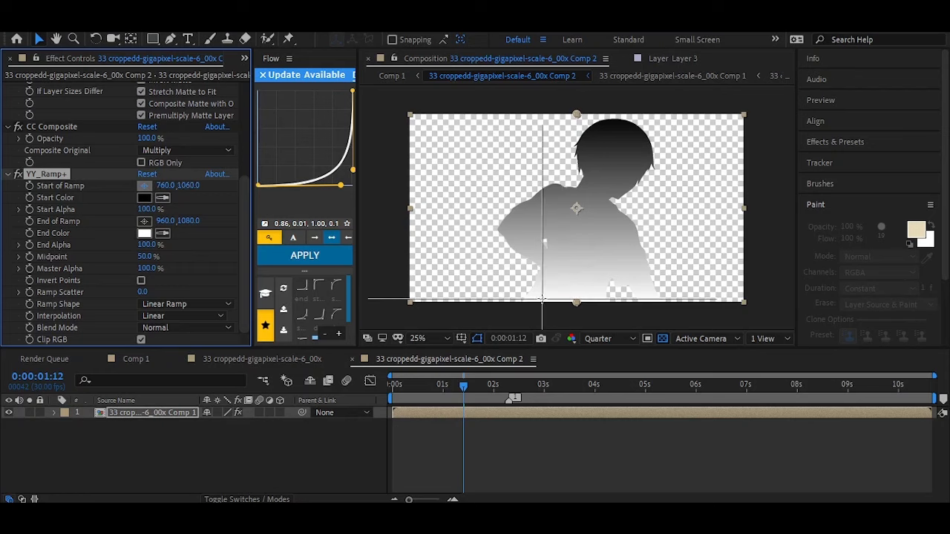
left_click(478, 308)
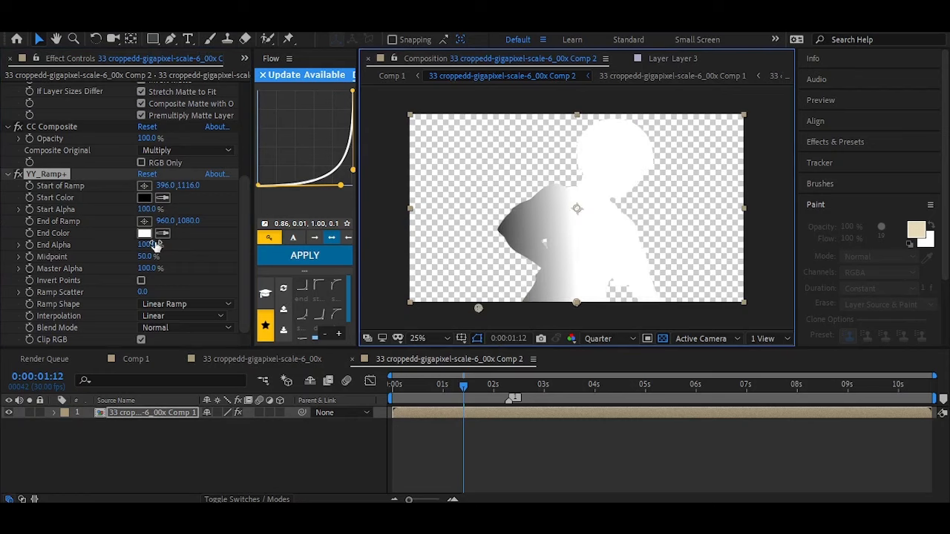
left_click(144, 221)
left_click(607, 205)
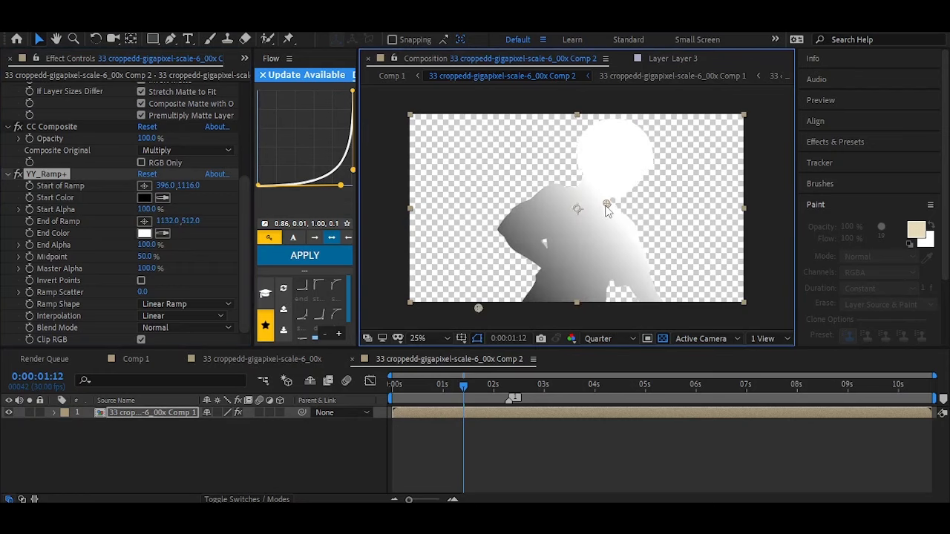
left_click_drag(605, 205, 604, 210)
left_click_drag(475, 311, 449, 314)
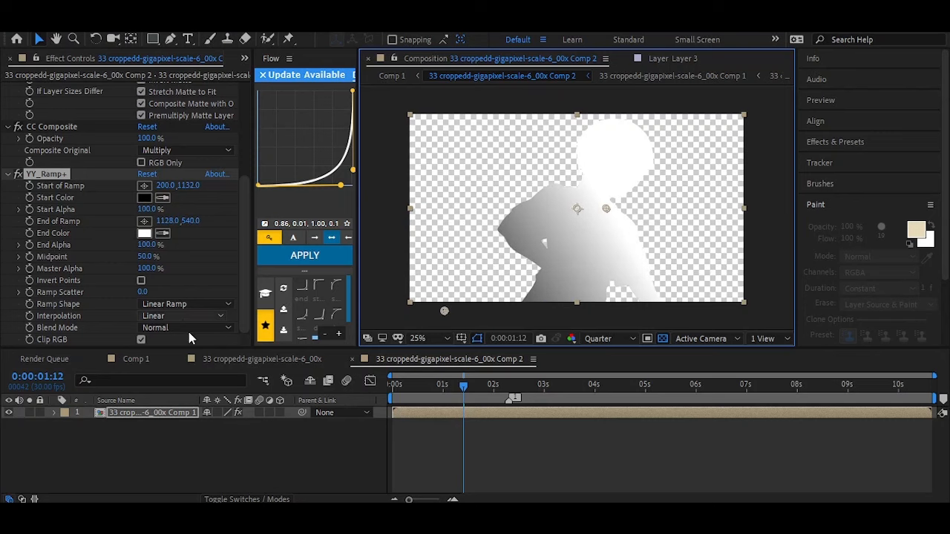
Set the YY_Ramp+ blend mode to Multiply and compare the character with the effect off and on.
left_click(156, 327)
left_click(212, 94)
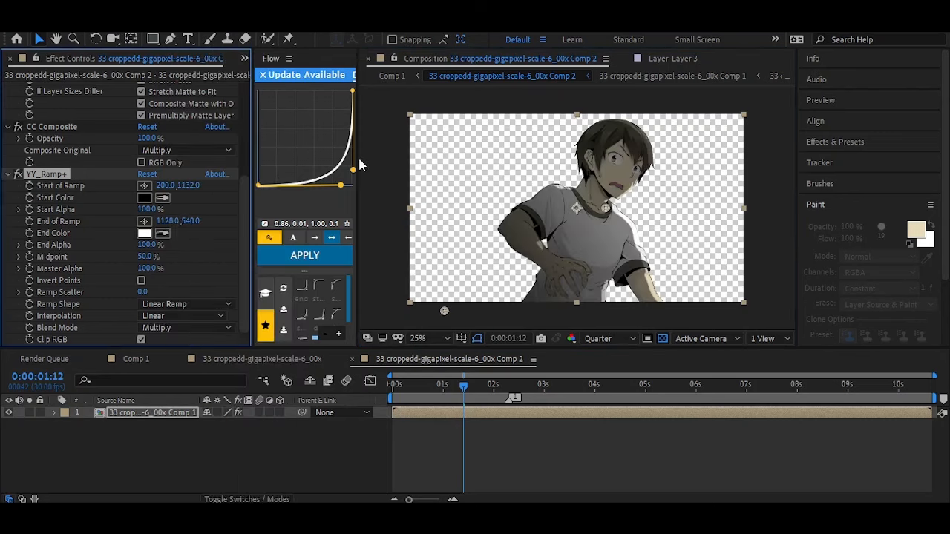
left_click(19, 175)
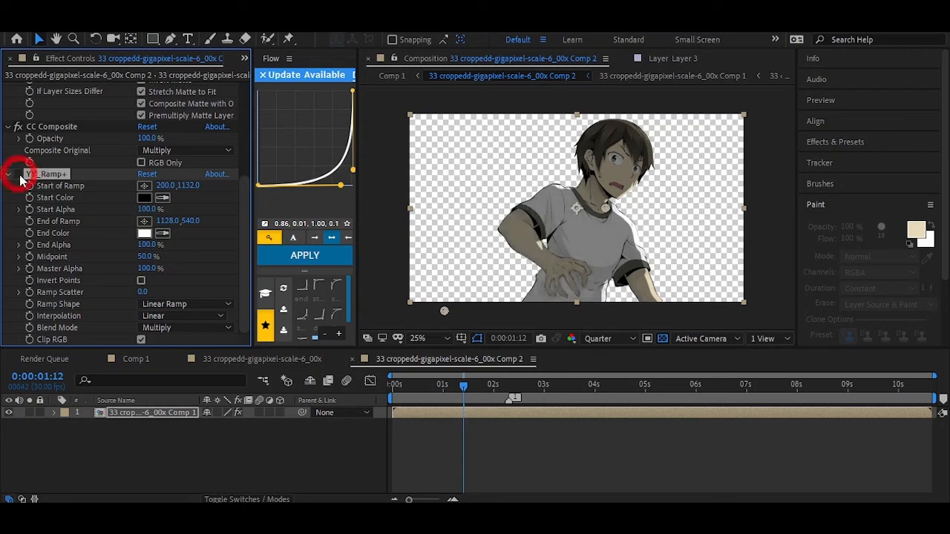
left_click(19, 175)
Duplicate the character layer and delete the YY_Ramp+ effect from the upper copy.
key("ctrl+d")
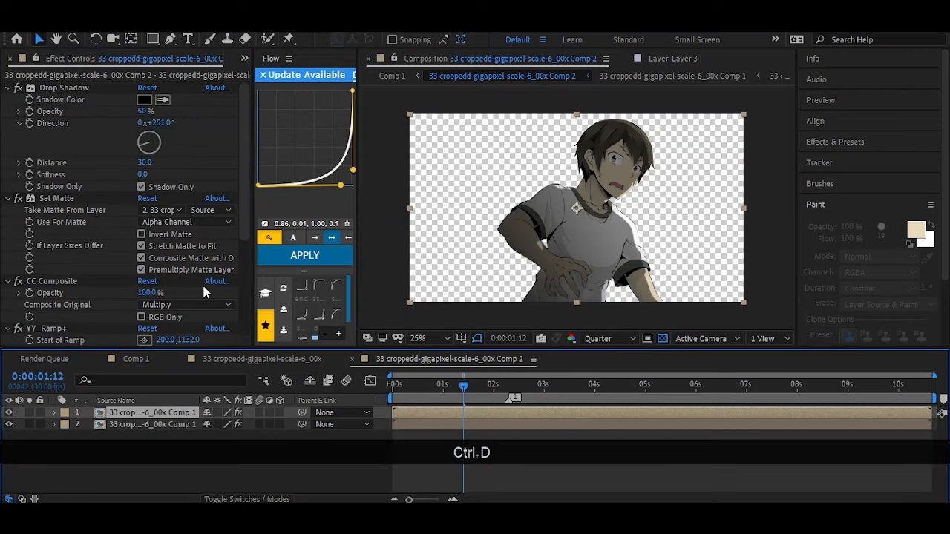
scroll(63, 200, "down", 5)
left_click(55, 179)
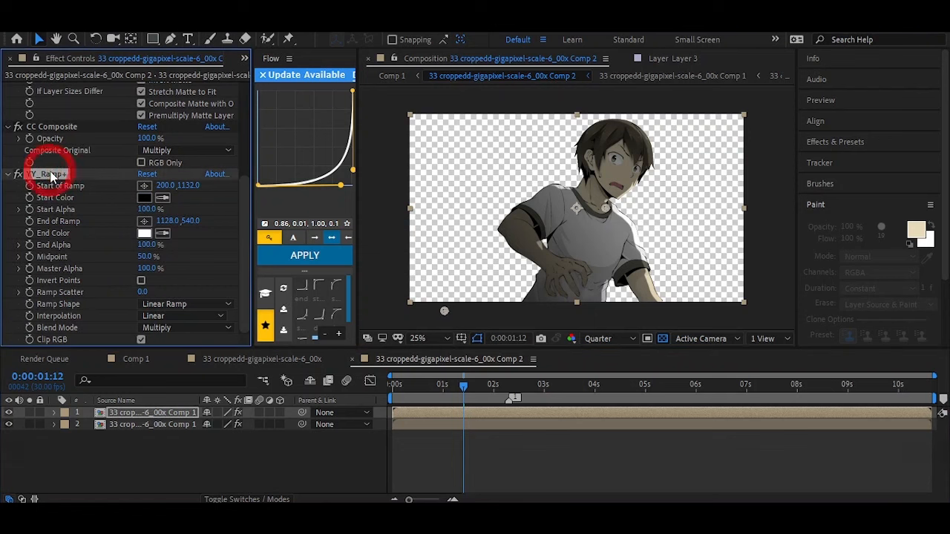
key("Delete")
Add the Deep Glow effect to the upper character copy and enable its Unmult option.
key("ctrl+space")
type("dee")
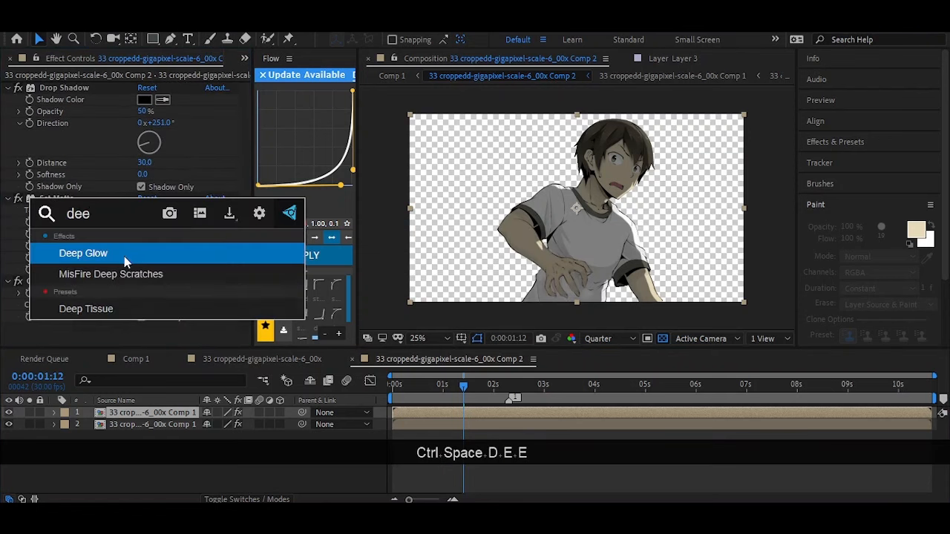
left_click(126, 259)
scroll(149, 221, "up", 3)
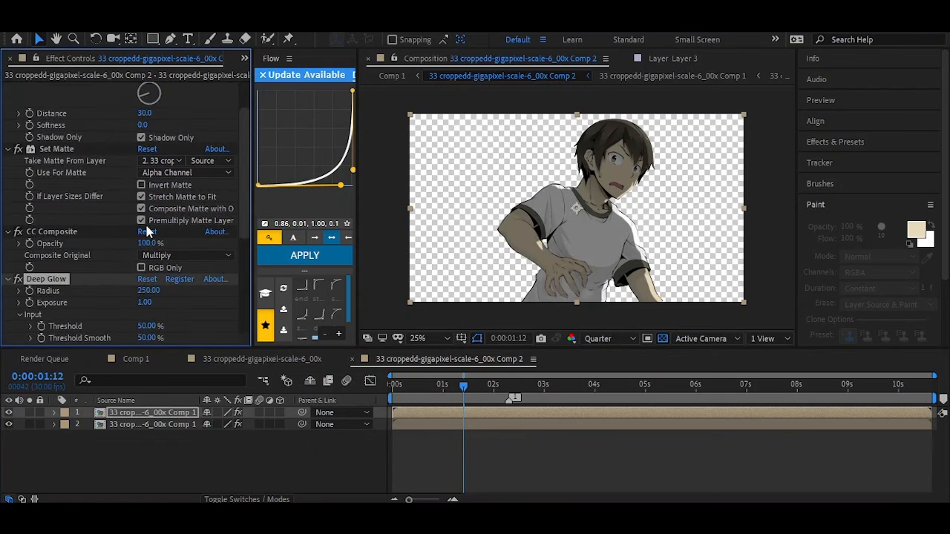
scroll(149, 256, "down", 3)
left_click(141, 293)
Turn off the transparency grid and set the upper copy's Drop Shadow opacity to 100%.
scroll(141, 238, "up", 5)
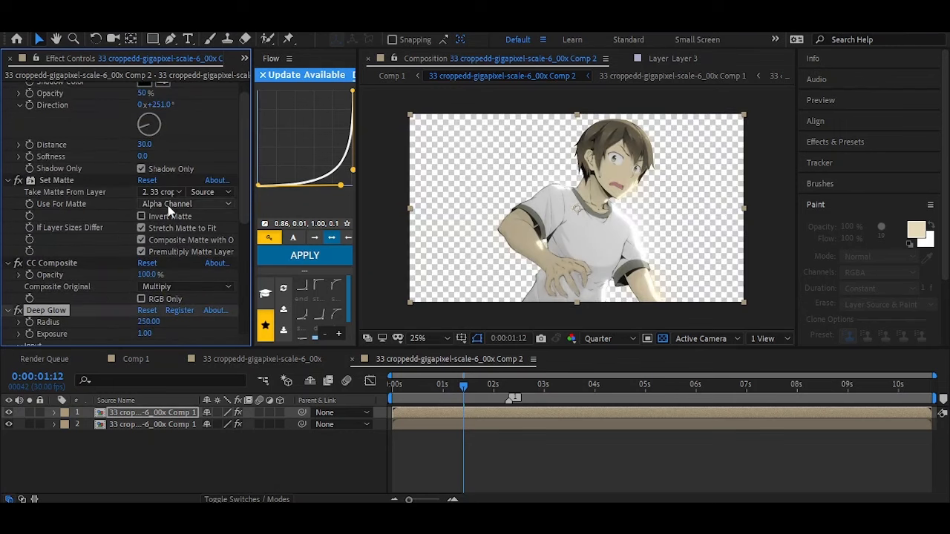
left_click(663, 338)
scroll(110, 226, "up", 1)
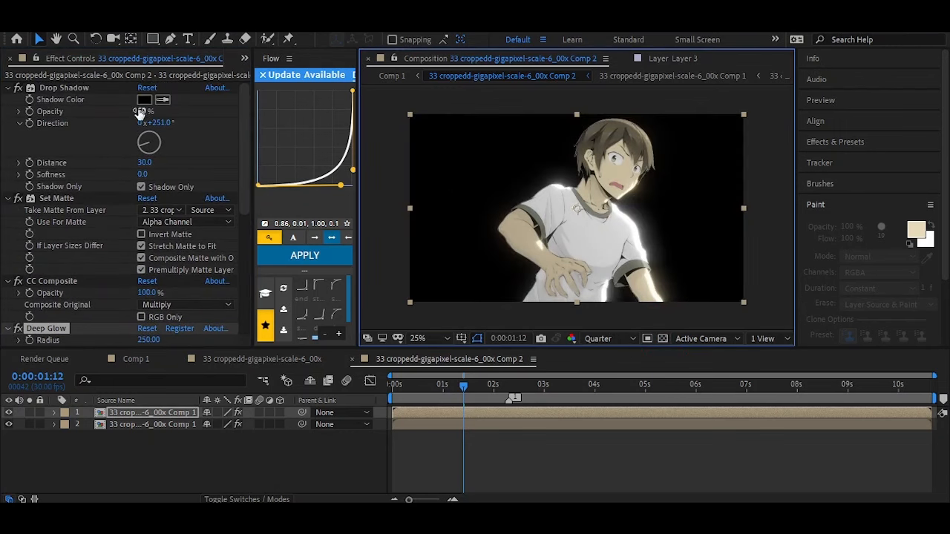
left_click_drag(143, 111, 147, 194)
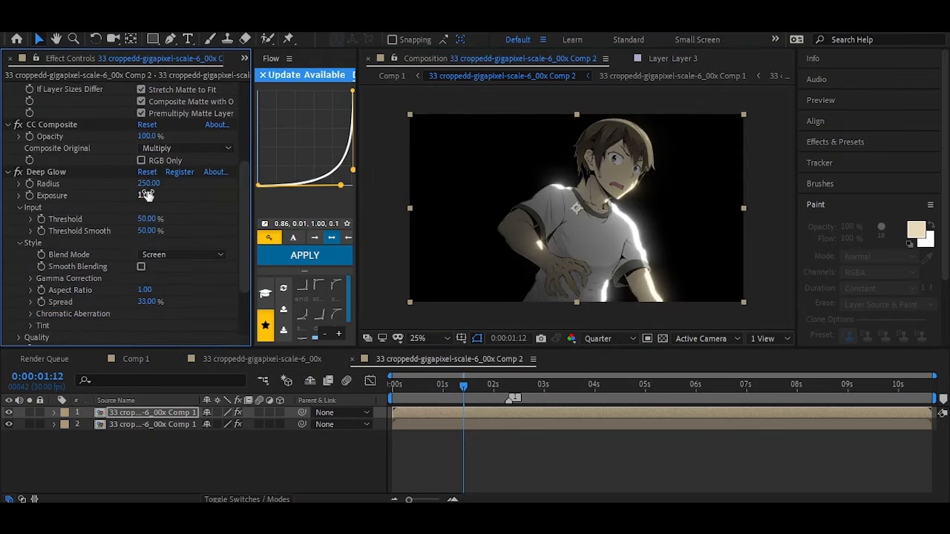
Set the Deep Glow exposure to 0.5 and its radius to 287.
type("0.5")
key("Return")
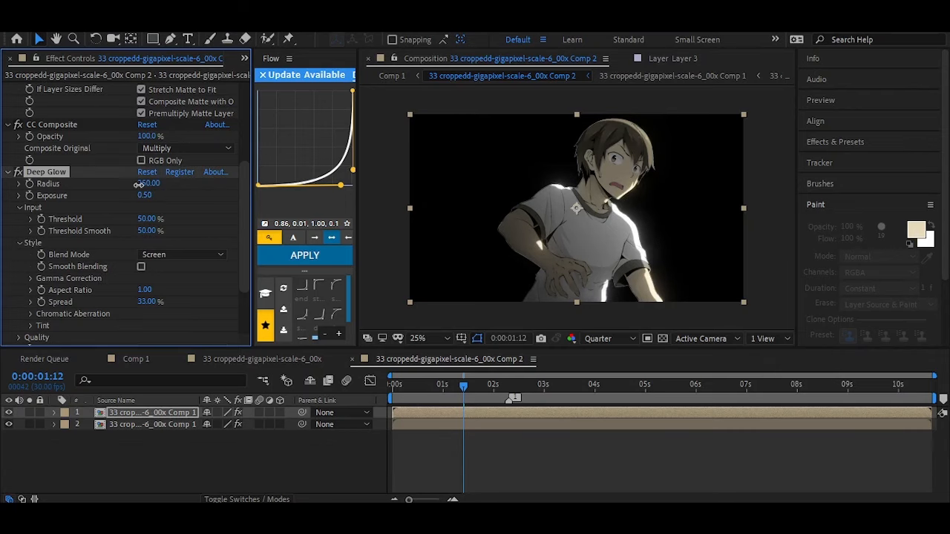
left_click(175, 195)
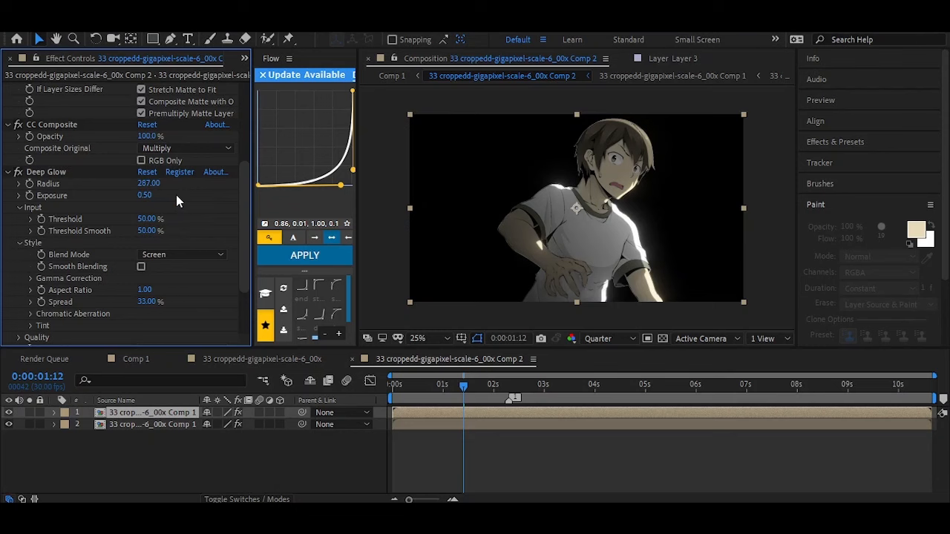
Set the Drop Shadow softness to 20 on both the upper and lower character layers.
scroll(181, 221, "up", 5)
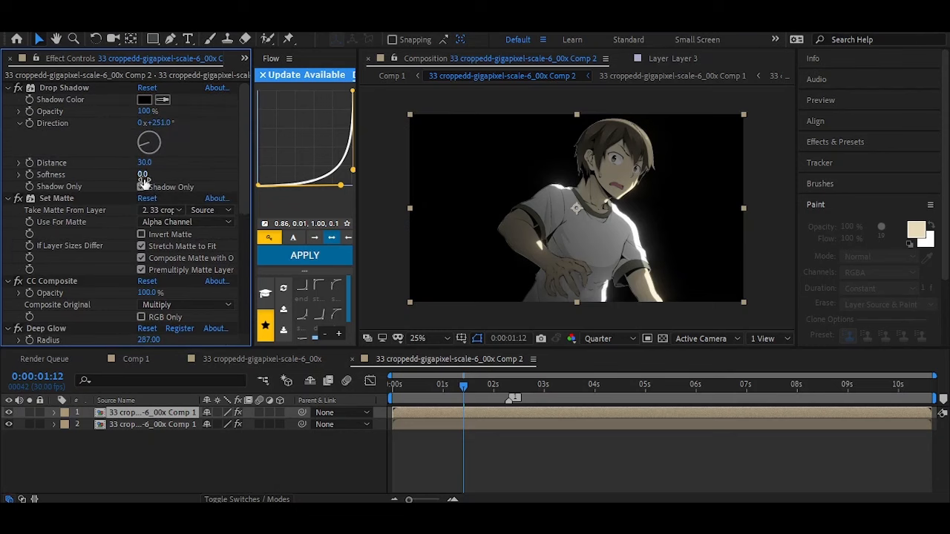
type("20")
key("Return")
left_click(479, 426)
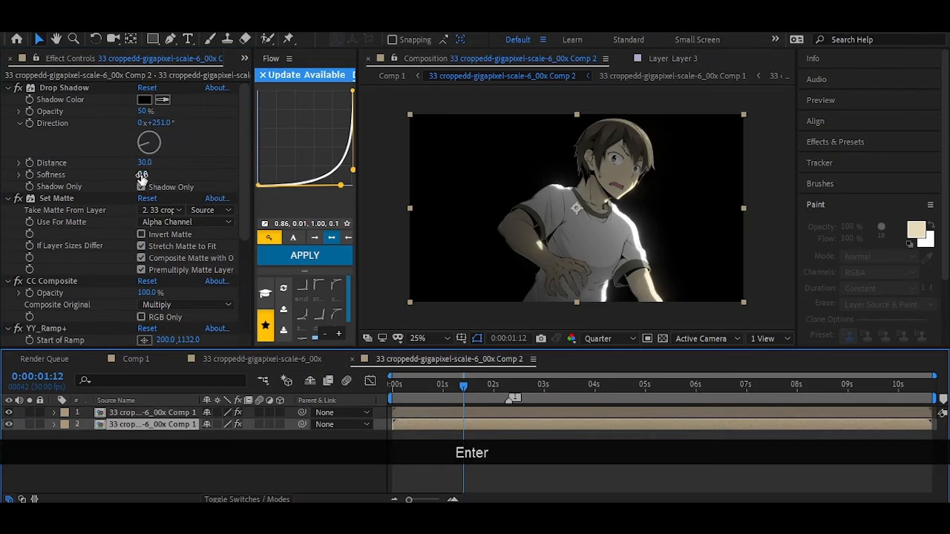
left_click(143, 175)
type("29")
key("BackSpace")
type("0")
key("Return")
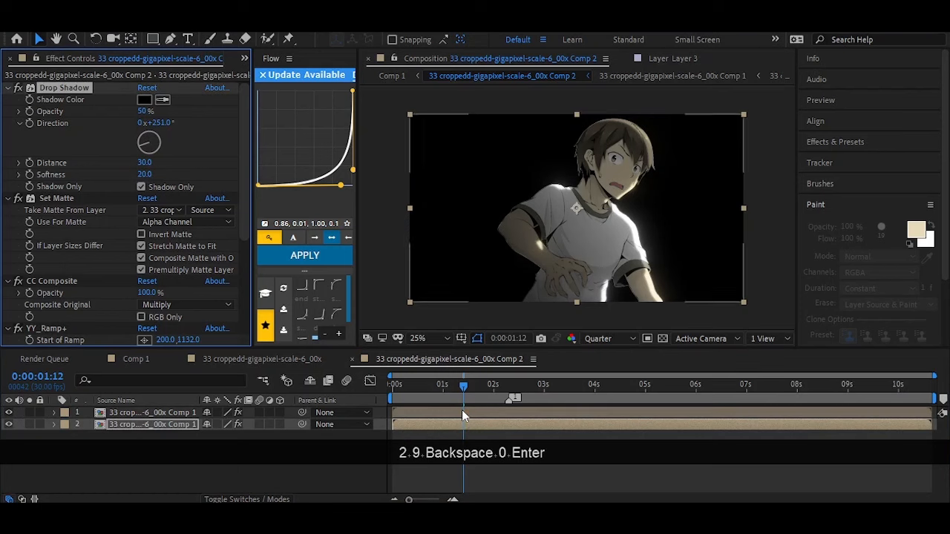
Select the upper character copy and preview the animation from the start of the timeline.
left_click(461, 410)
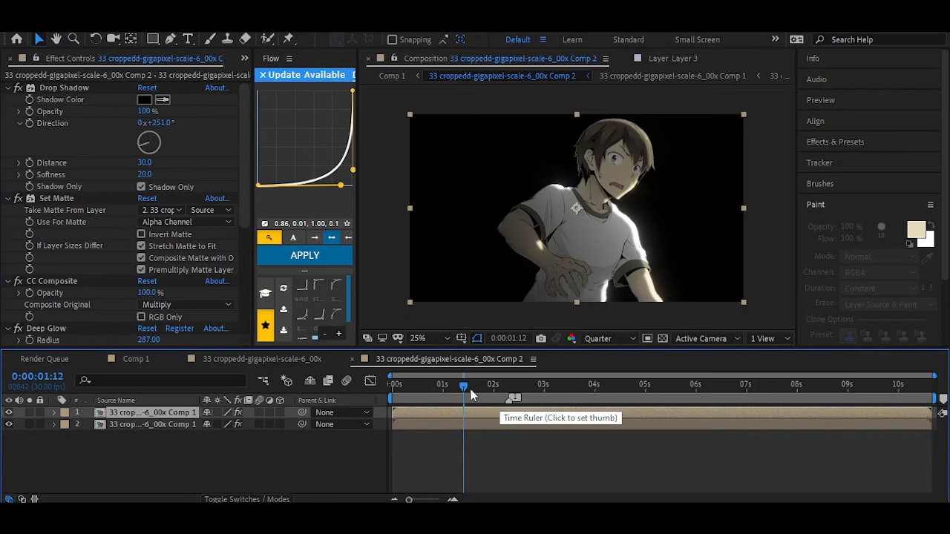
left_click_drag(470, 393, 392, 386)
key("space")
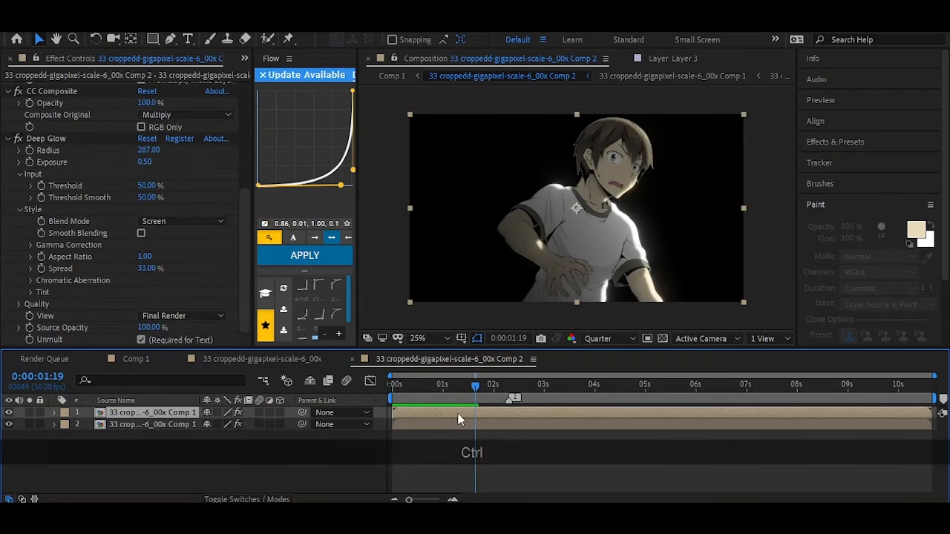
Add YY_Ramp+ to the upper character copy and place it before Deep Glow in the effect order.
key("ctrl+space")
type("yy")
left_click(402, 370)
scroll(53, 191, "up", 5)
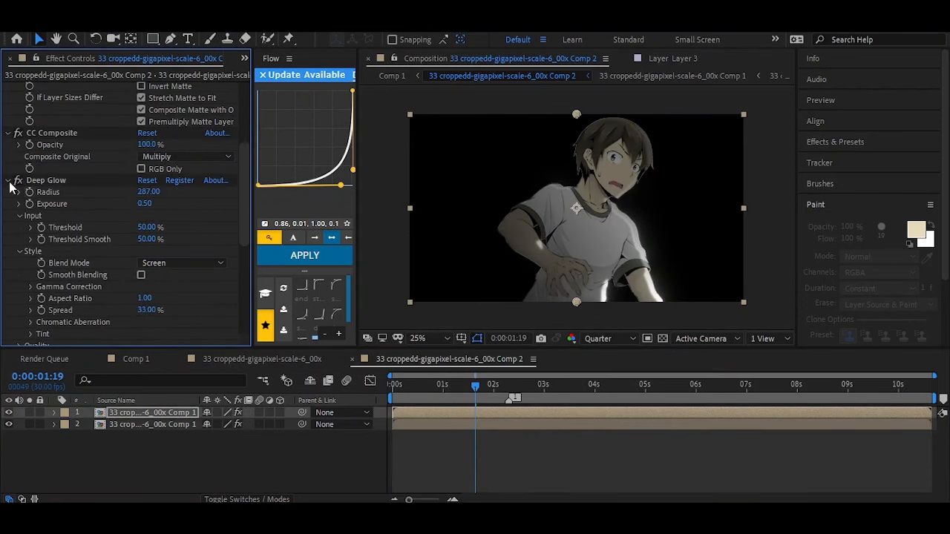
left_click(8, 181)
left_click_drag(46, 193, 49, 177)
Place the ramp's start below the torso at about 792, 1080 and its end on the head at about 1148, 104, with Multiply blending.
left_click(144, 192)
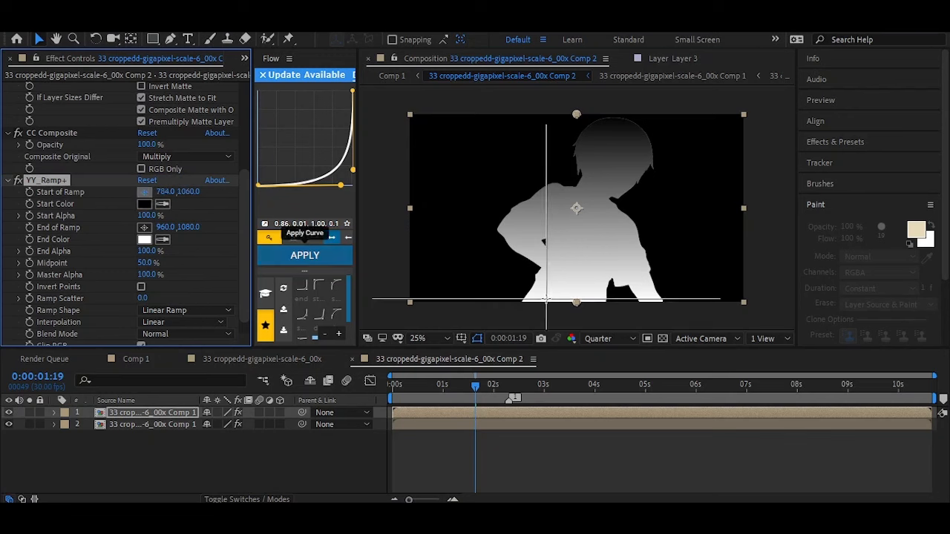
left_click(545, 299)
left_click(144, 227)
left_click(609, 133)
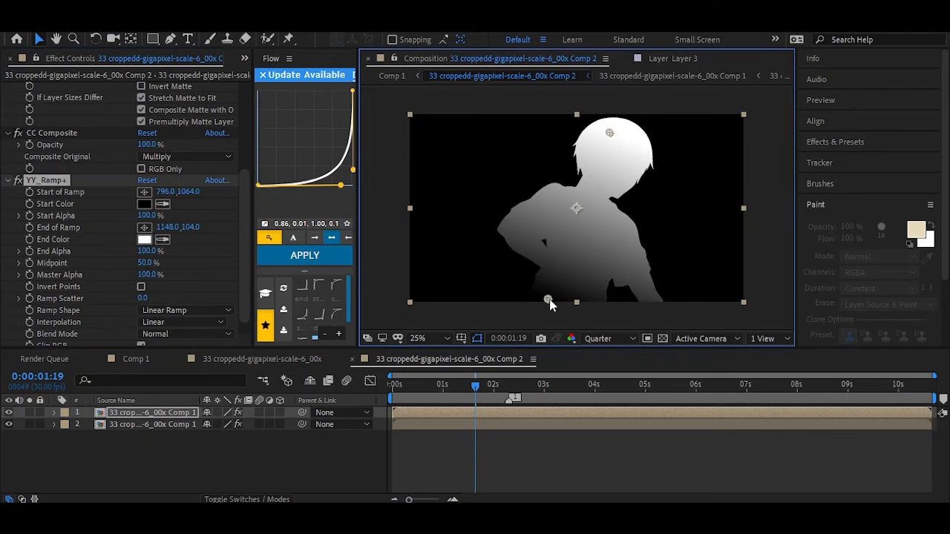
left_click_drag(549, 304, 547, 306)
left_click(185, 333)
left_click(208, 92)
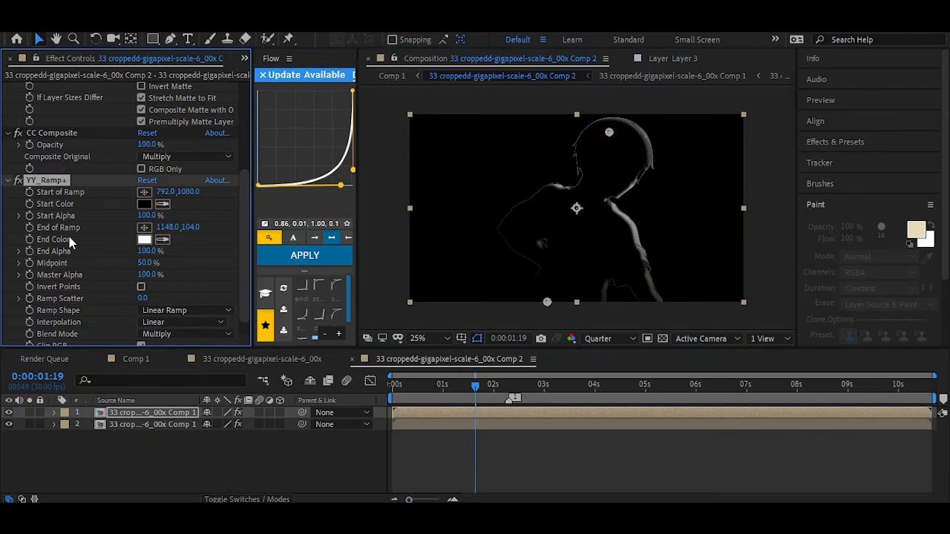
Collapse YY_Ramp+ on the upper character layer and compare the picture with the effect off and on.
left_click(8, 180)
left_click(18, 327)
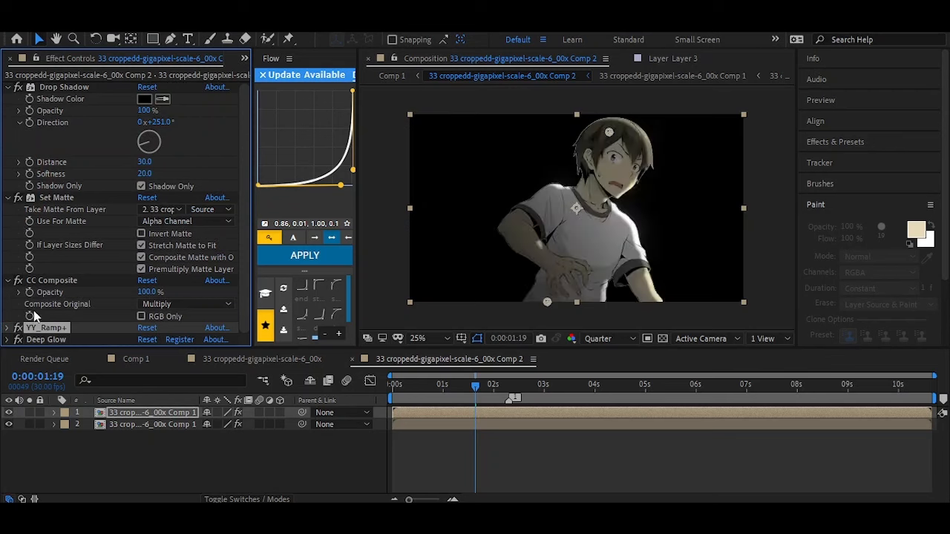
left_click(18, 328)
left_click(18, 328)
Set the Deep Glow exposure to 1.00 on the upper character layer, checking it against YY_Ramp+ off and on.
left_click(7, 339)
scroll(149, 297, "down", 5)
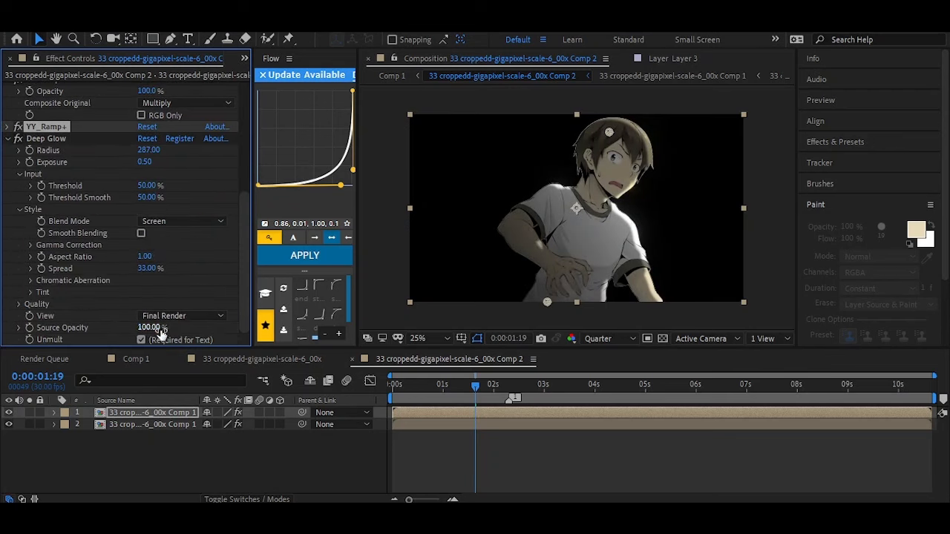
left_click(144, 162)
key("BackSpace")
type("1")
key("Return")
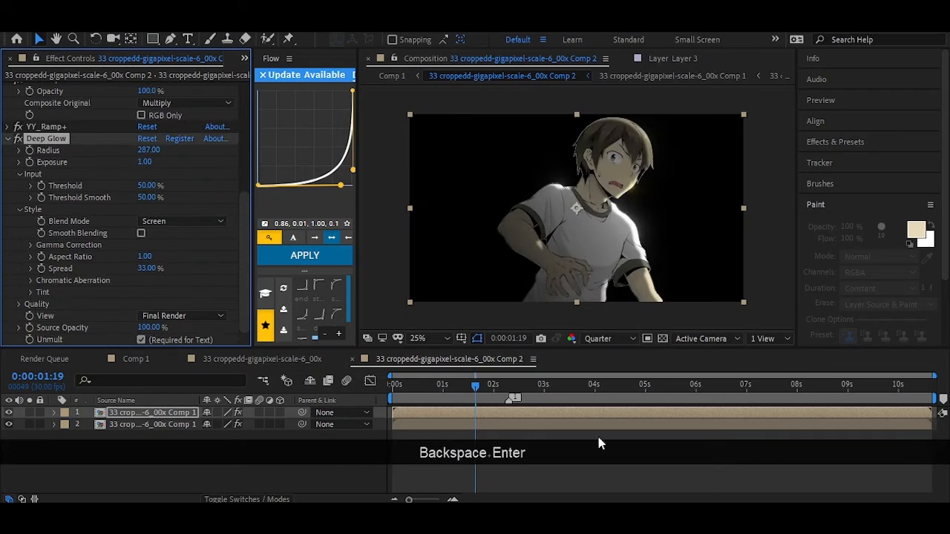
left_click(17, 127)
left_click(18, 127)
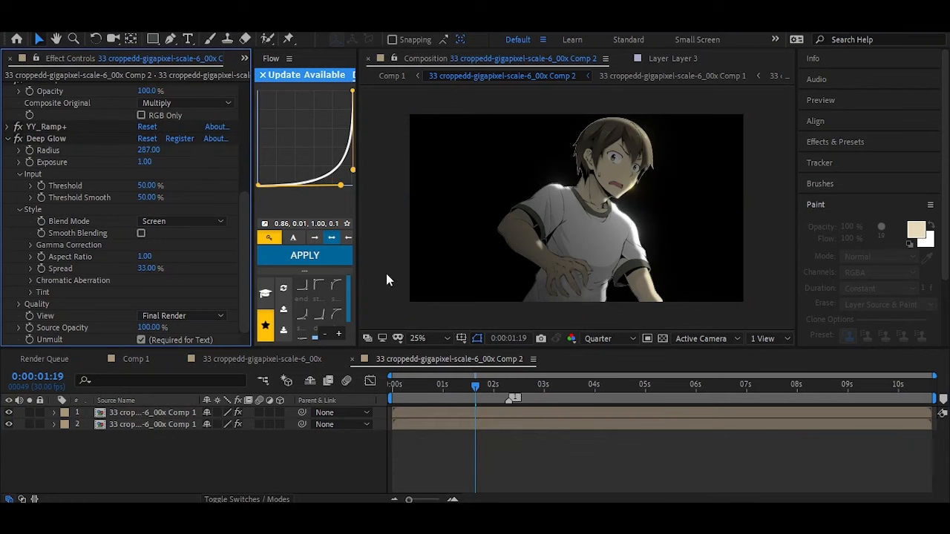
Switch to Comp 1 and preview the camera movement with the relit character.
left_click(232, 360)
left_click(123, 357)
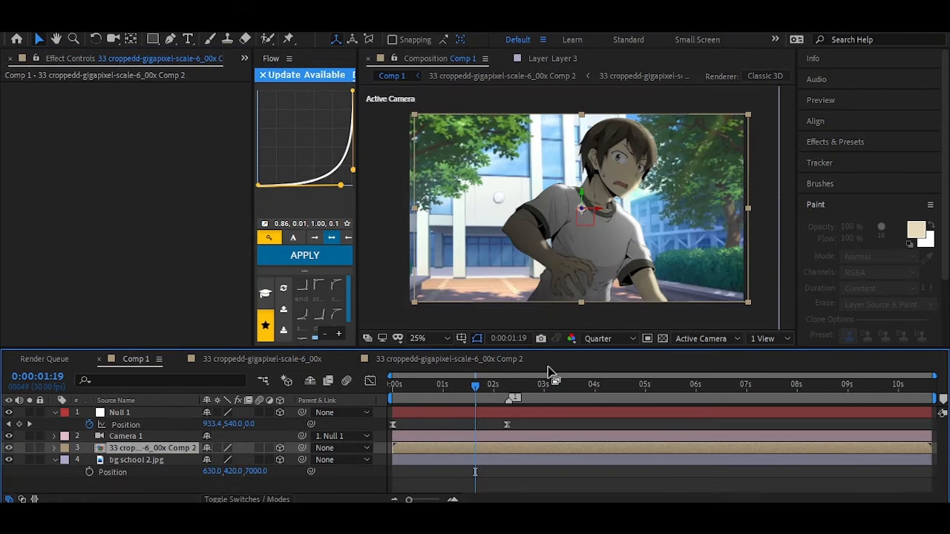
key("space")
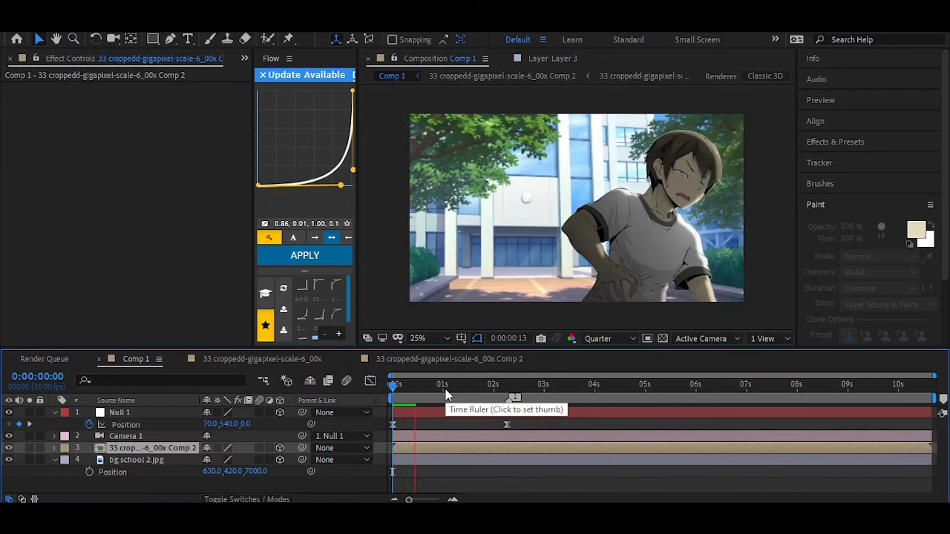
key("space")
End the Comp 1 work area at 0:00:02:09, preview the shortened range, and save the project.
left_click(509, 385)
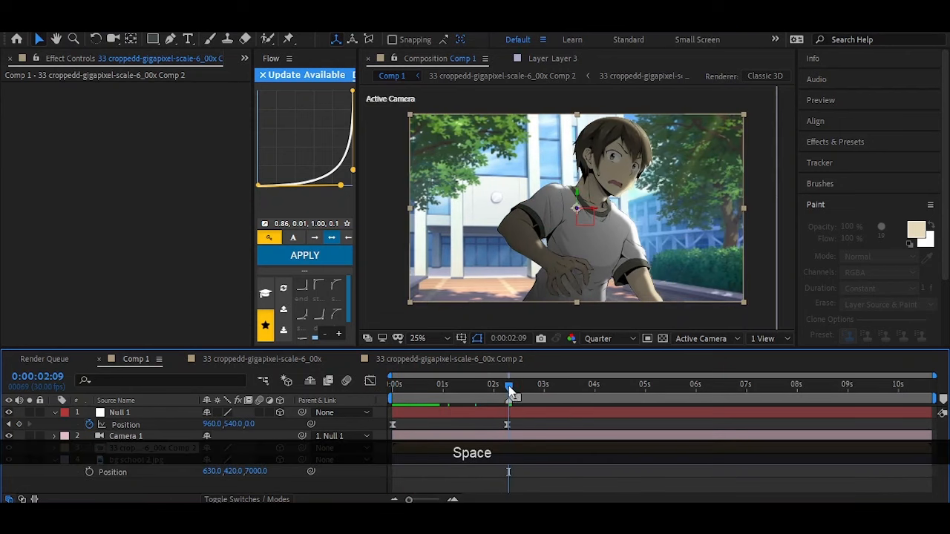
key("n")
left_click_drag(508, 390, 268, 383)
left_click_drag(409, 500, 432, 500)
key("space")
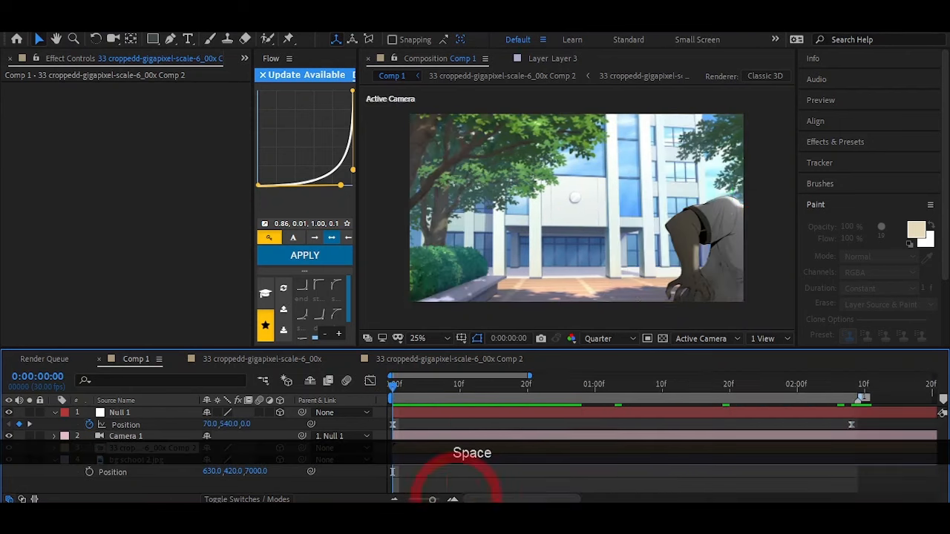
key("ctrl+s")
Hide the expanded layer properties and add a black 1920 × 1080 px solid above the layers of Comp 1.
left_click(404, 413)
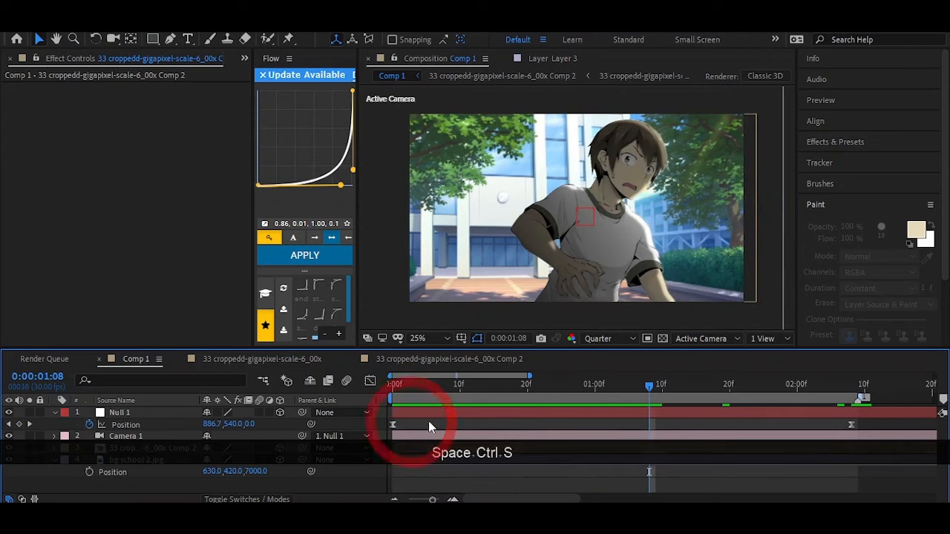
key("t")
key("t")
right_click(384, 407)
mouse_move(446, 254)
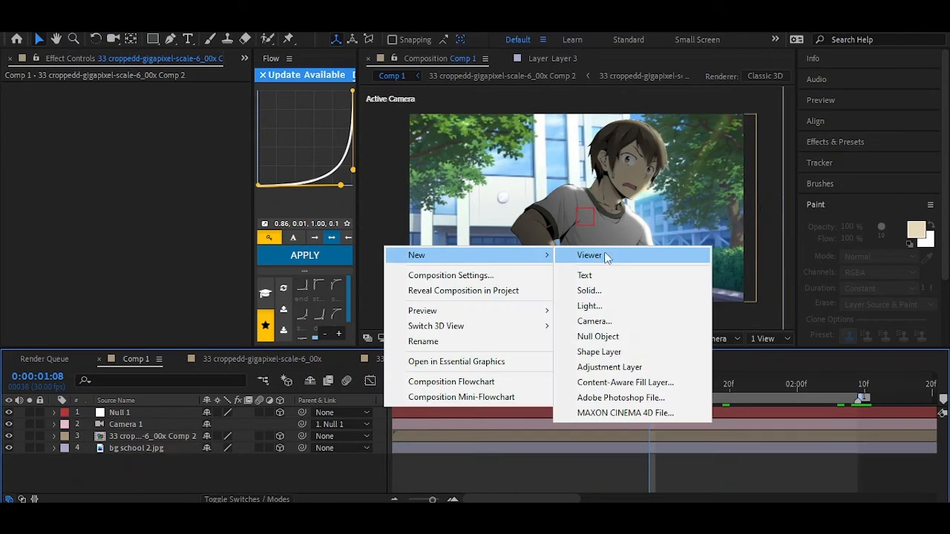
left_click(597, 297)
left_click(330, 351)
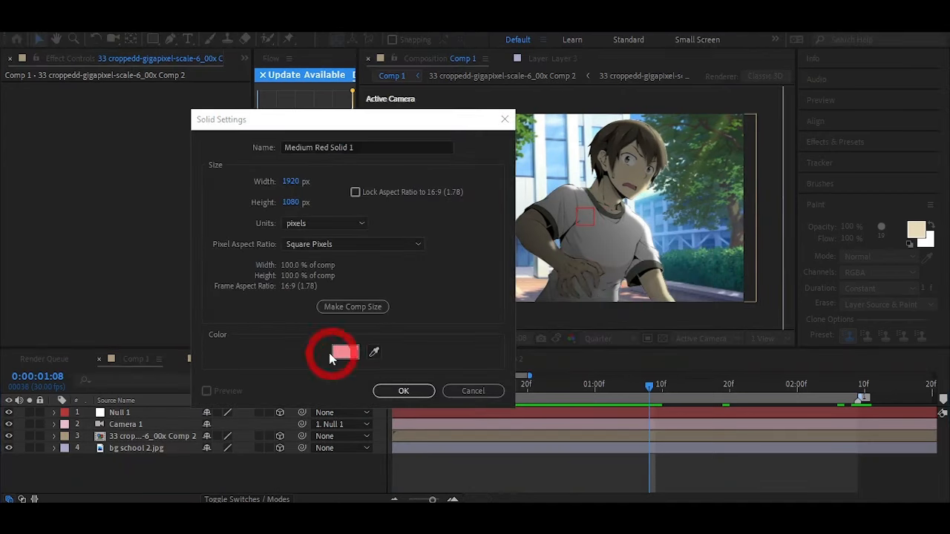
left_click(1, 339)
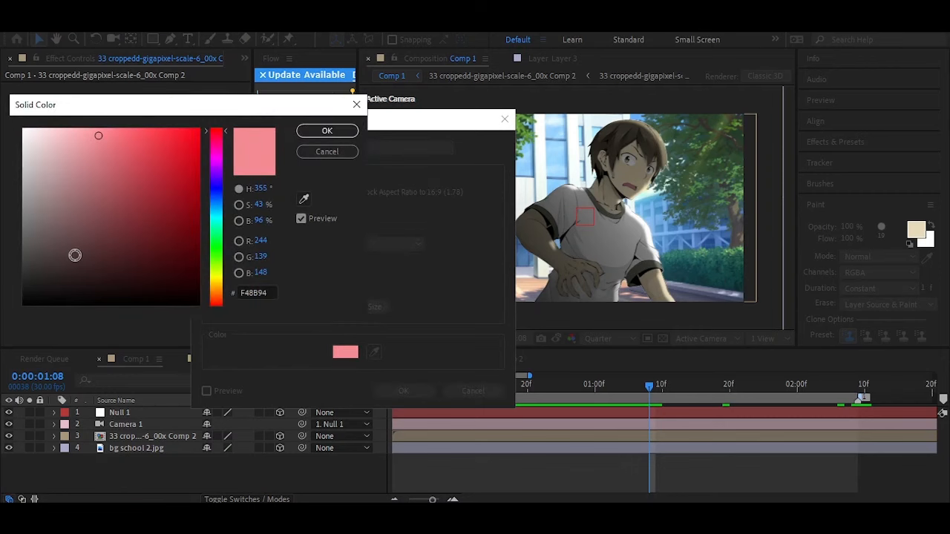
left_click(327, 130)
left_click(405, 390)
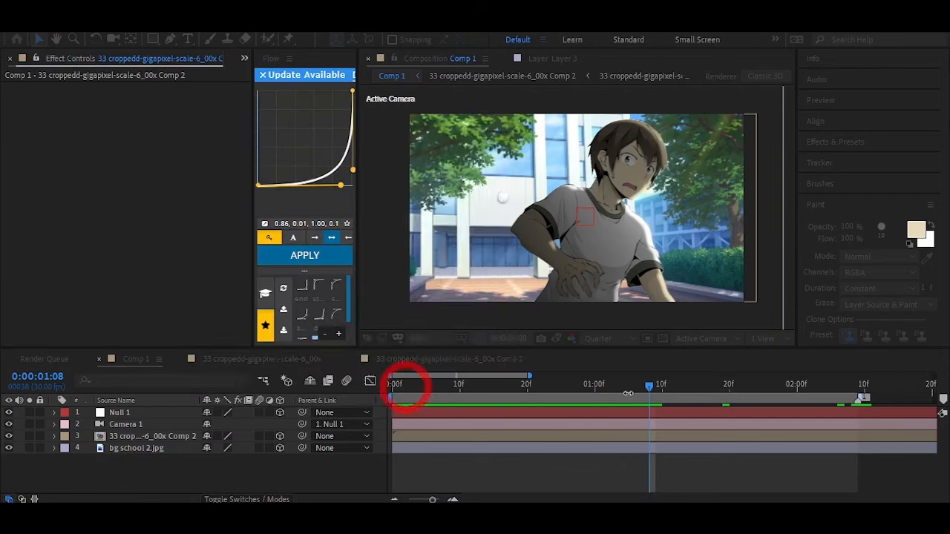
Split the black solid at 0:00:02:09, delete the part after it, and save the project.
left_click(859, 385)
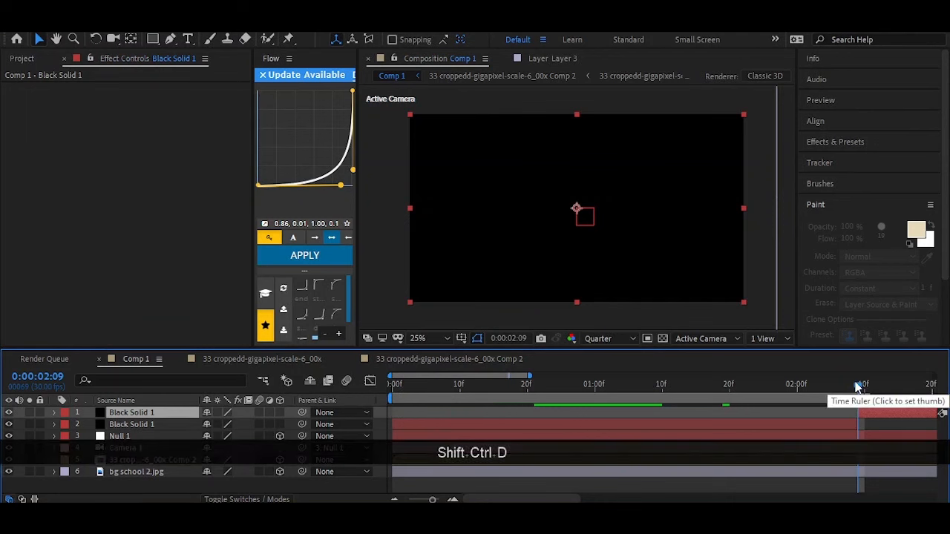
key("Delete")
left_click_drag(859, 387, 396, 394)
key("ctrl+s")
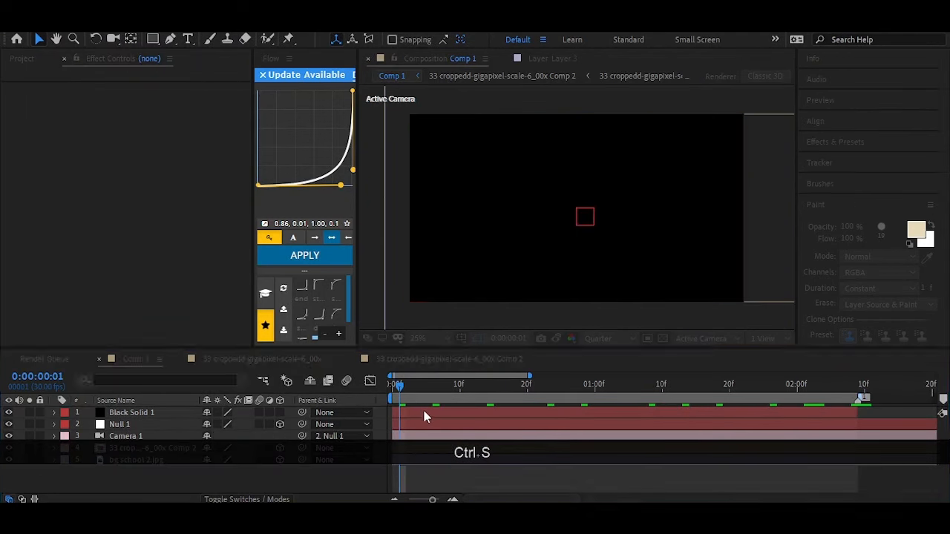
Apply Optical Flares to the black solid and load a warm flare from the Light presets.
left_click(424, 413)
key("ctrl+space")
type("opt")
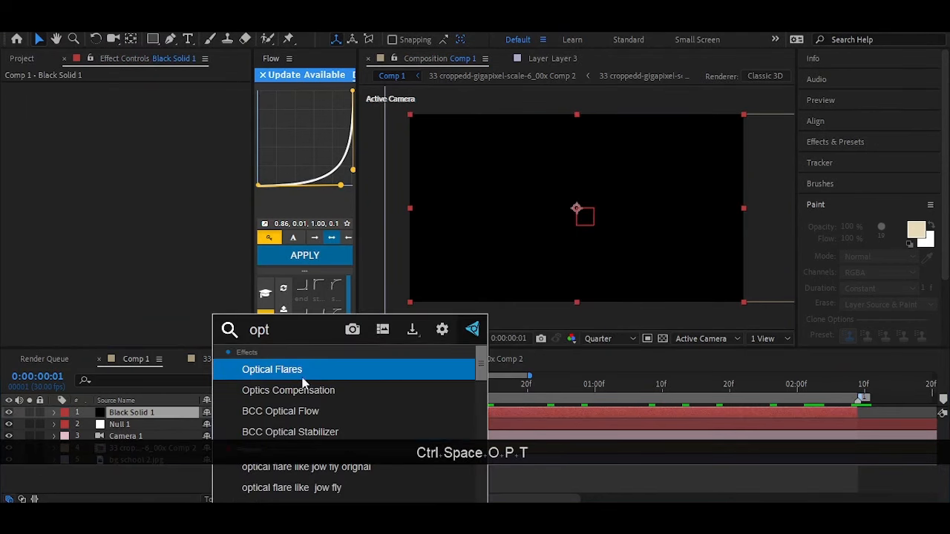
left_click(297, 367)
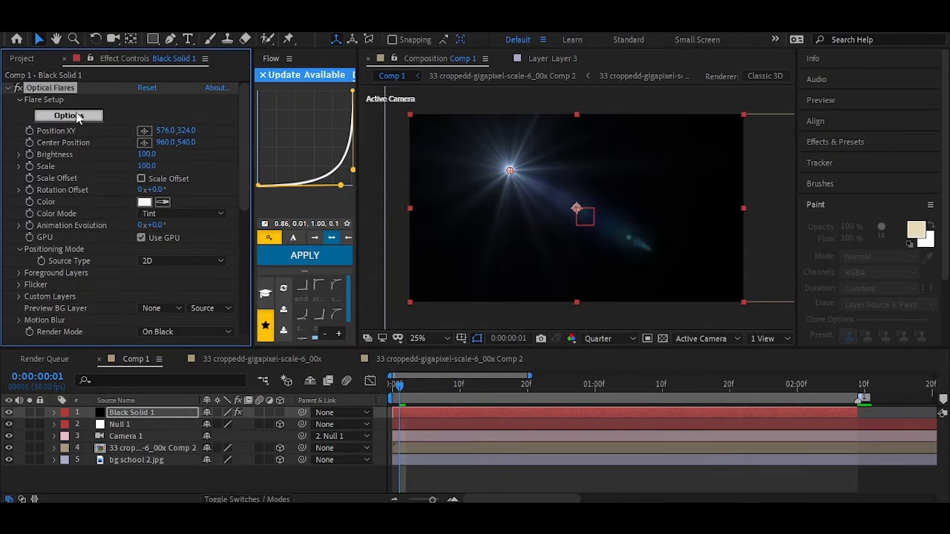
left_click(78, 117)
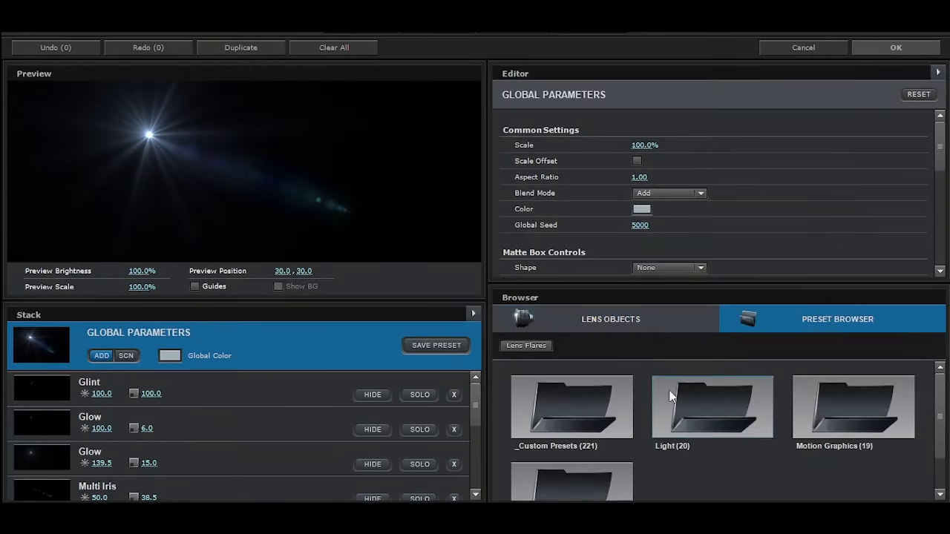
left_click(670, 395)
left_click(697, 403)
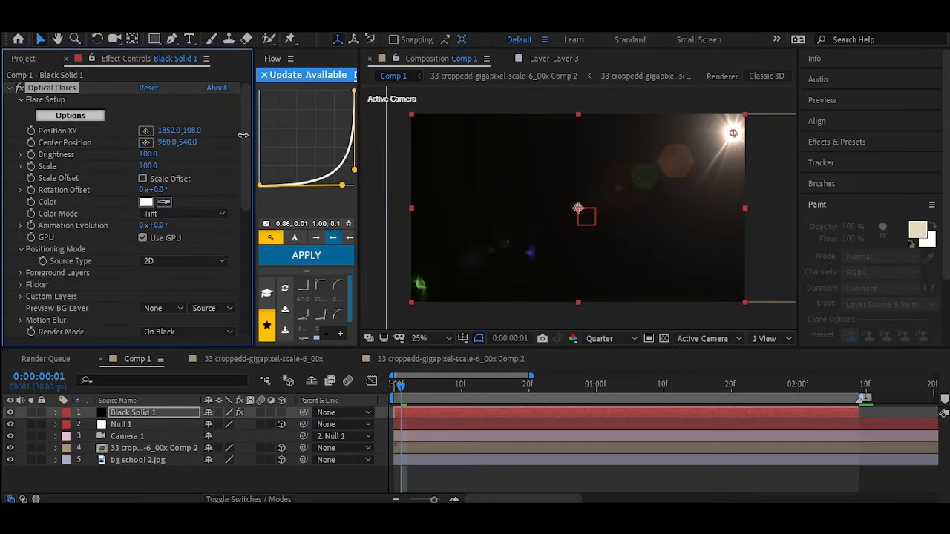
Set the flare's source type to 3D and place it just beyond the frame's upper-right corner at 1962, 20.
left_click_drag(733, 134, 758, 124)
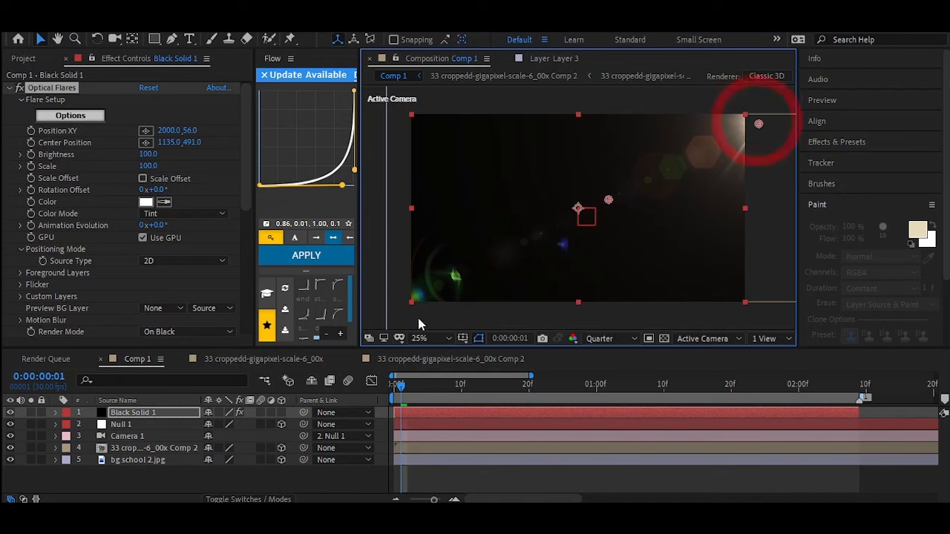
left_click(186, 260)
left_click(169, 290)
left_click_drag(451, 388, 819, 379)
left_click_drag(758, 124, 743, 126)
key("ctrl+z")
left_click(149, 413)
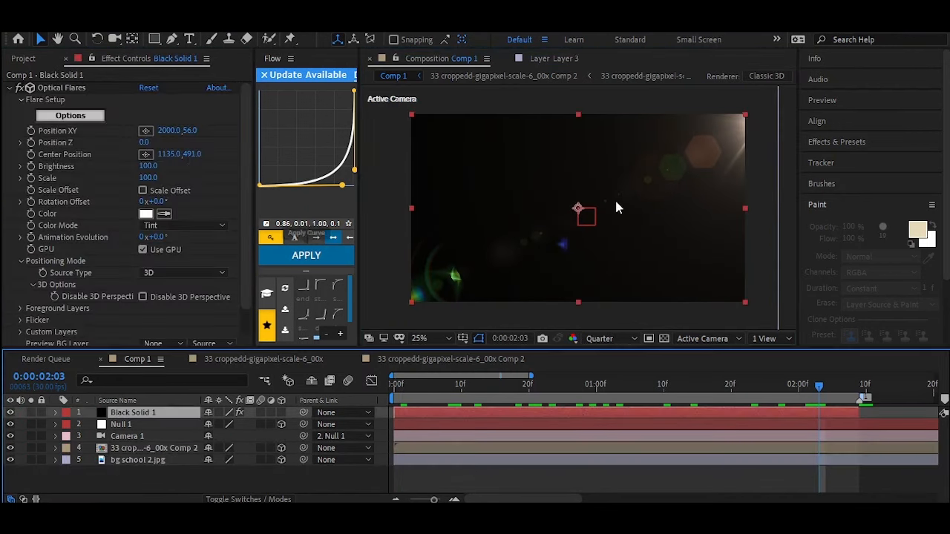
left_click_drag(159, 131, 127, 117)
left_click_drag(192, 131, 174, 112)
Change the black solid's blending mode so that only the flare overlays the character and background.
right_click(117, 415)
mouse_move(215, 200)
left_click(317, 231)
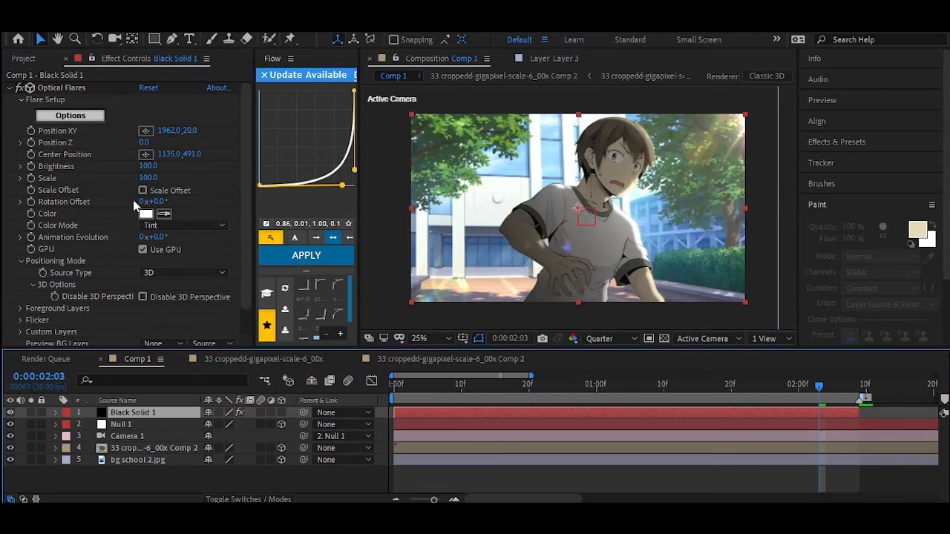
Raise the Optical Flares brightness to 190 and shift the flare position to 2032, 8.
left_click_drag(148, 166, 154, 166)
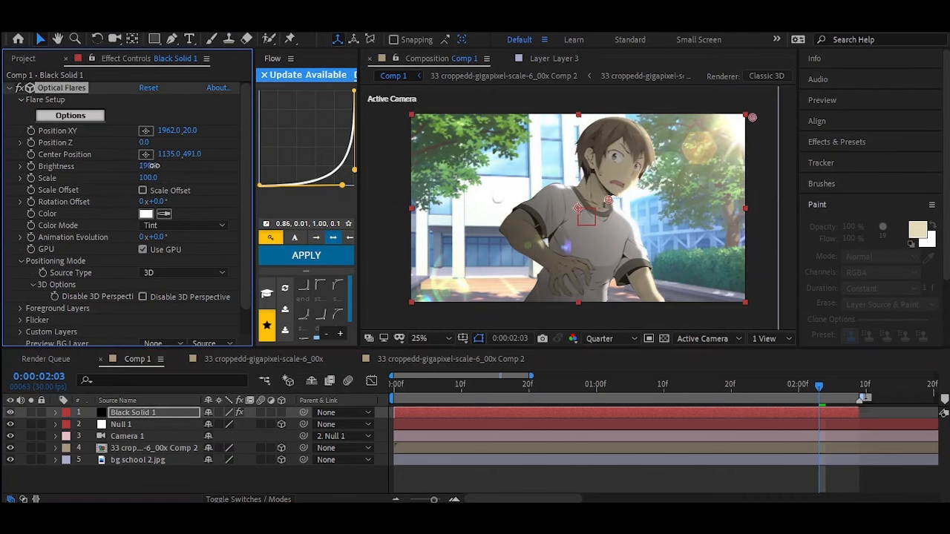
left_click_drag(169, 132, 186, 131)
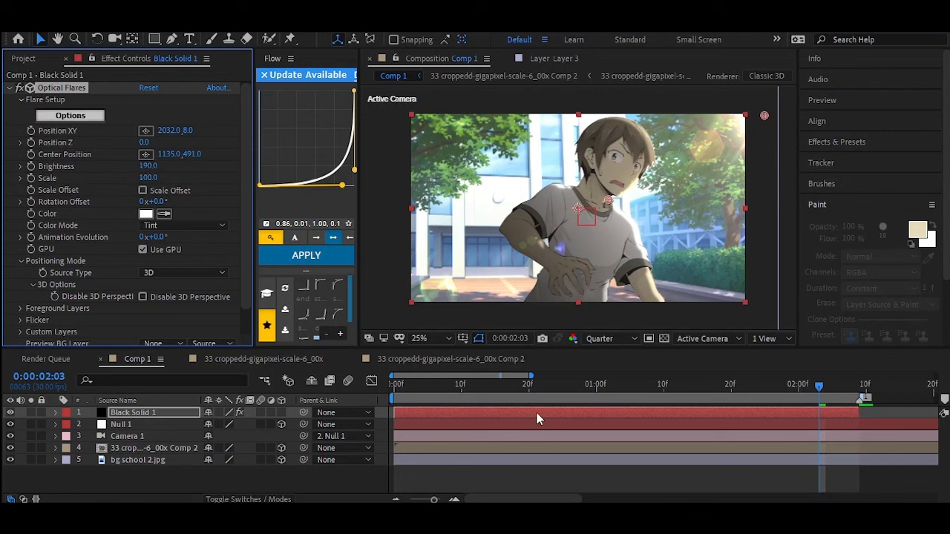
Apply YY_Ramp+ to bg school 2.jpg with the ramp running from about 355, 1128 to about 1312, 625.
left_click(411, 464)
key("ctrl+space")
type("yy")
left_click(346, 370)
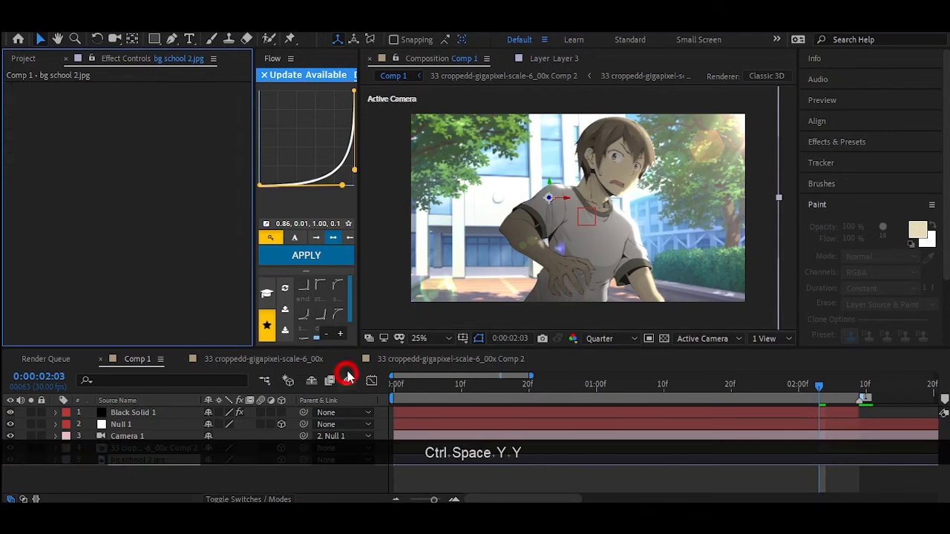
left_click(145, 98)
left_click(406, 287)
left_click(146, 134)
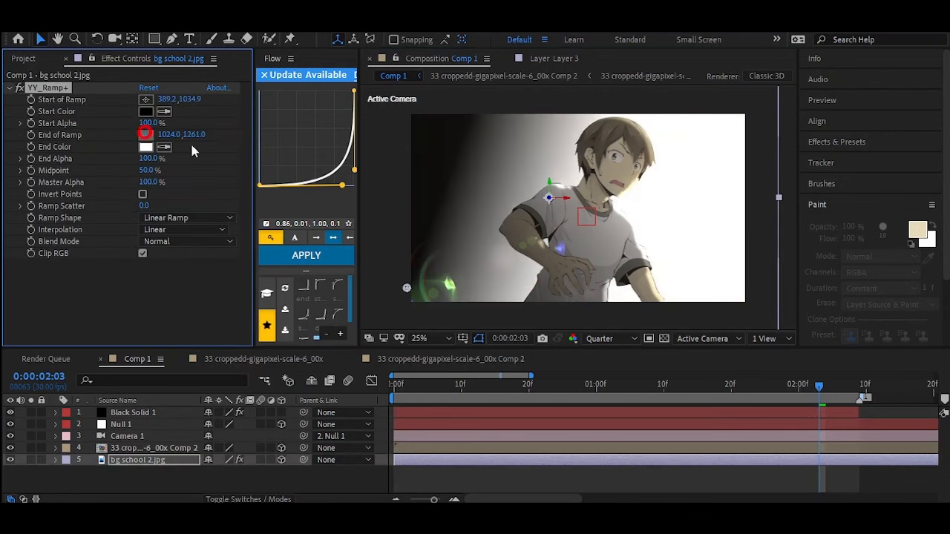
left_click(594, 197)
left_click_drag(406, 288, 399, 309)
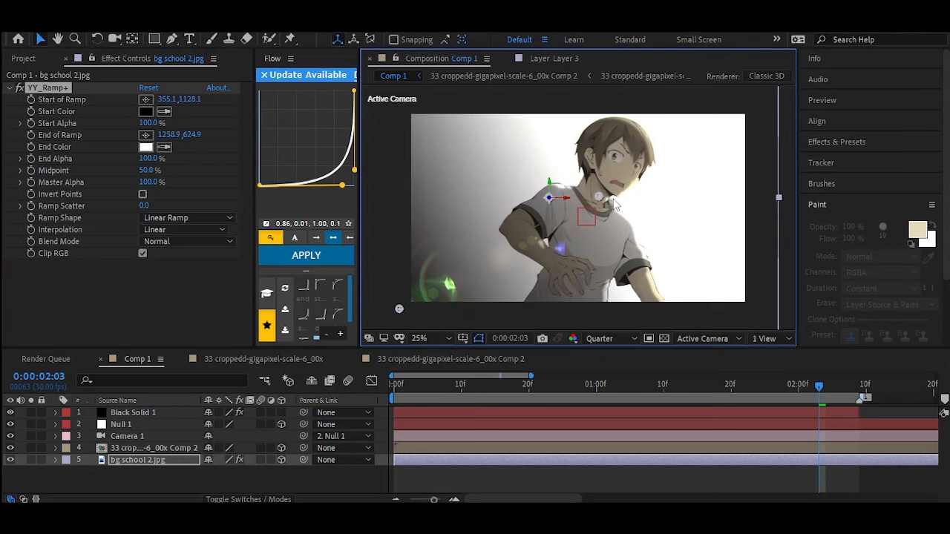
left_click_drag(612, 200, 614, 197)
Set the background ramp's blend mode to Multiply and move its start point out to about 79, 1302.
left_click(187, 241)
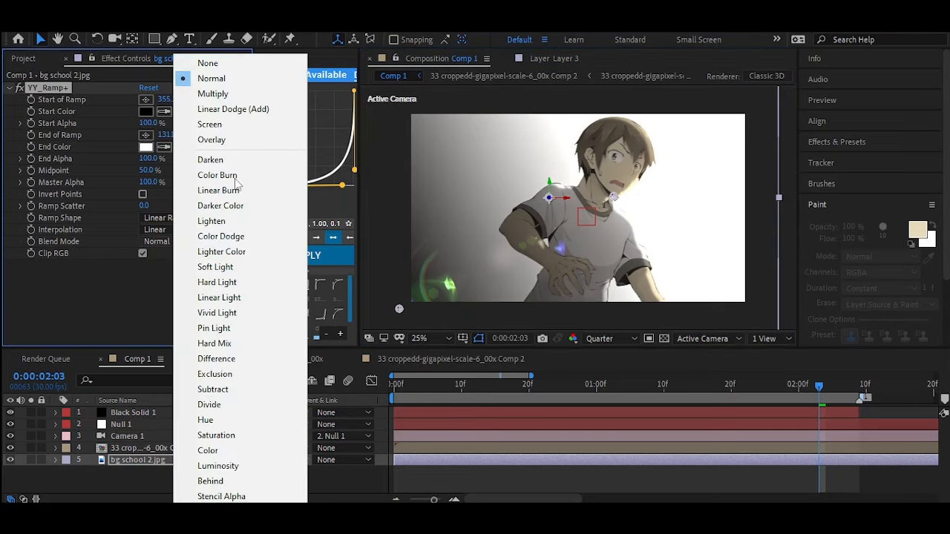
left_click(215, 94)
left_click_drag(380, 321, 336, 347)
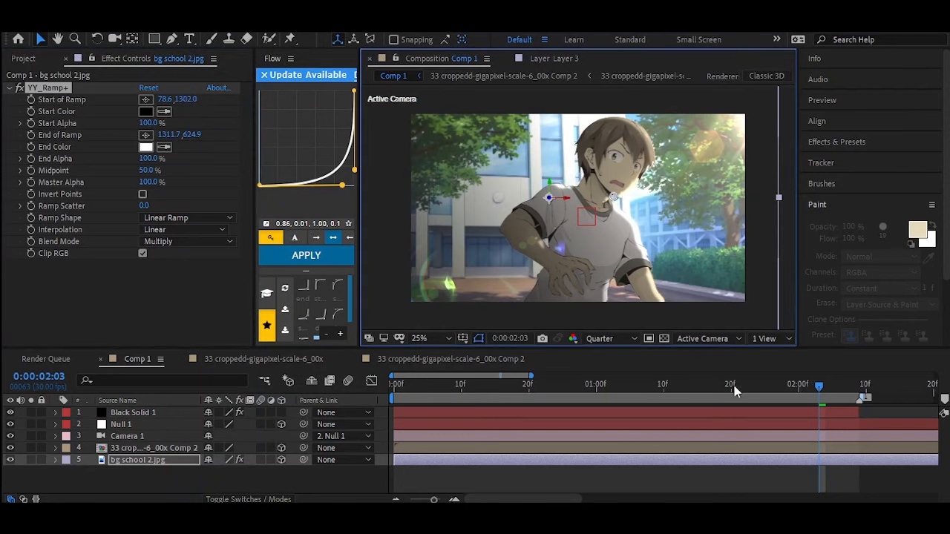
Preview Comp 1 from the first frame to check the flare and the background shading.
left_click_drag(753, 389, 377, 390)
key("space")
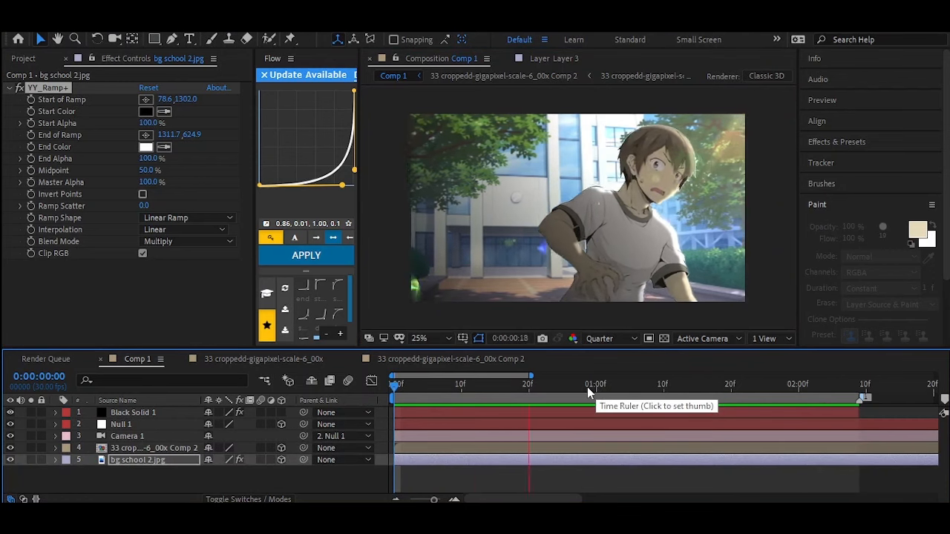
key("space")
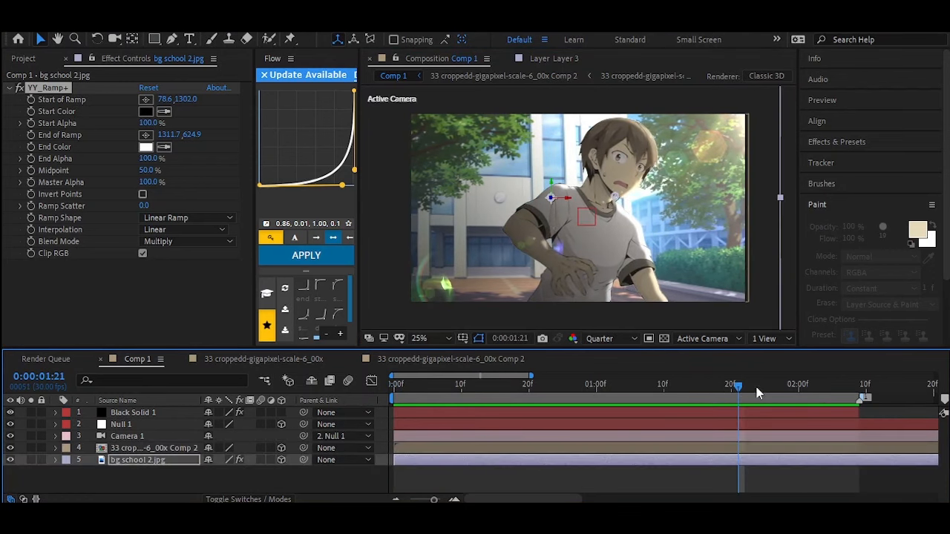
Add a white FFFFFF solid above the layers of Comp 1 and activate the Pen tool.
left_click(291, 481)
right_click(291, 481)
mouse_move(424, 323)
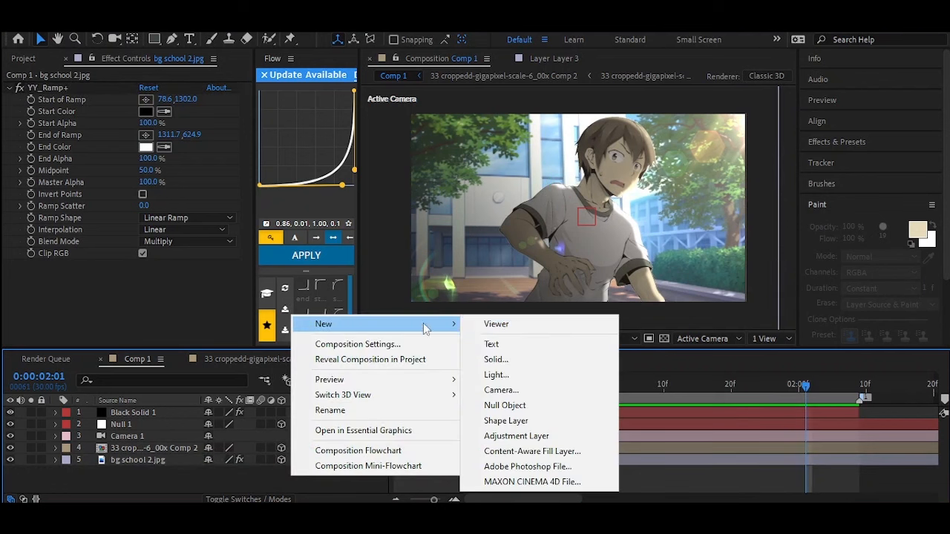
left_click(496, 359)
left_click(346, 351)
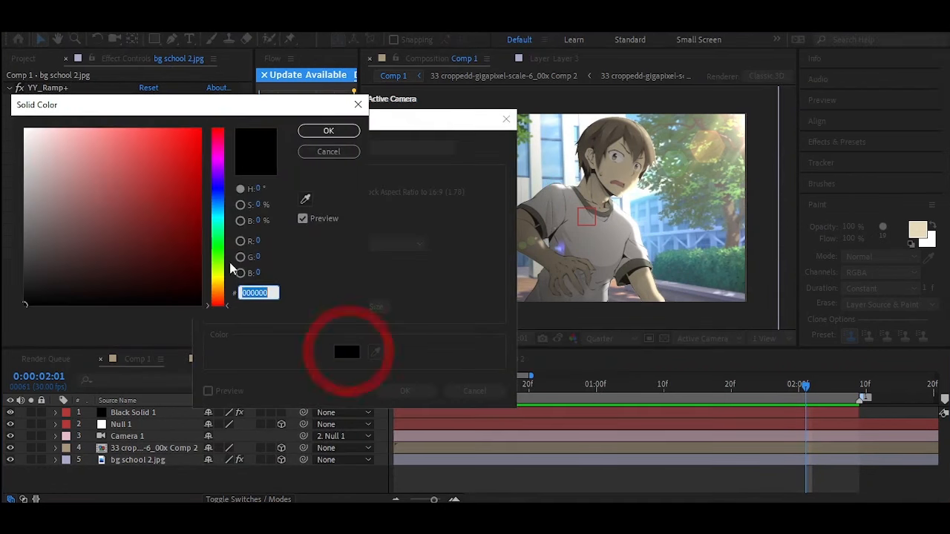
type("FFFFFF")
left_click(329, 129)
left_click(405, 391)
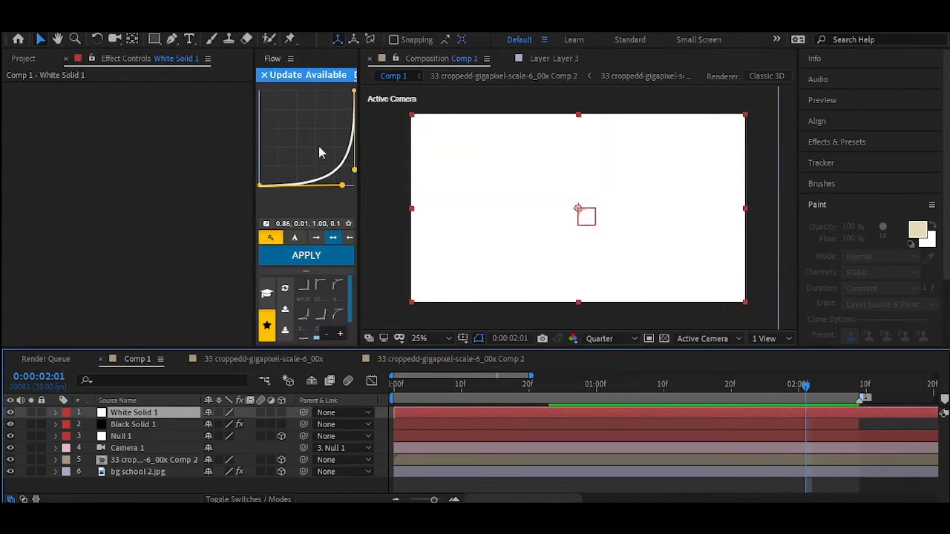
key("g")
left_click_drag(437, 110, 442, 153)
left_click_drag(535, 273, 586, 315)
key("ctrl+z")
key("ctrl+z")
Draw a closed curved Pen mask on White Solid 1 sweeping from above the frame's top edge to past its lower-right corner.
left_click_drag(505, 105, 510, 151)
left_click_drag(566, 254, 614, 290)
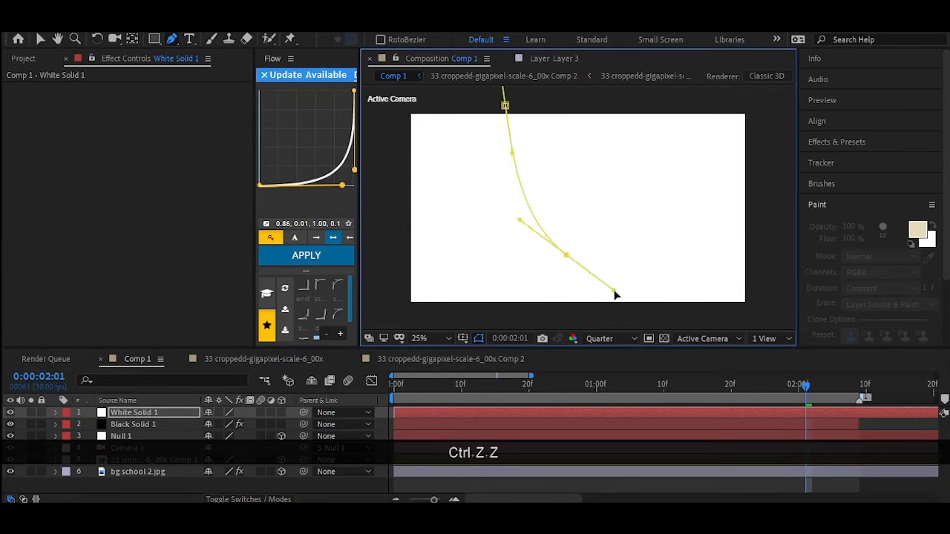
left_click_drag(736, 285, 769, 305)
left_click_drag(771, 157, 772, 146)
left_click_drag(763, 124, 762, 186)
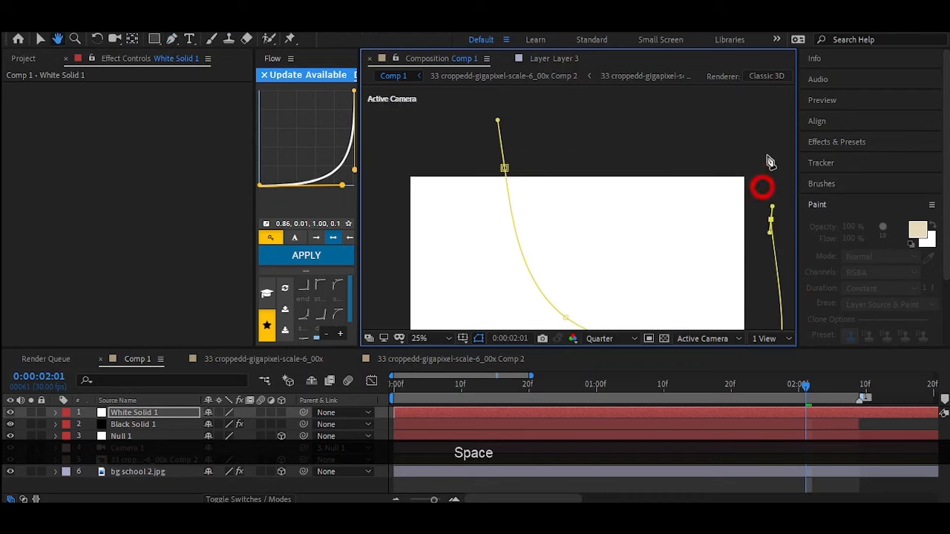
left_click_drag(765, 152, 710, 147)
left_click(505, 166)
Reshape the mask on White Solid 1, moving its points so the curve runs diagonally across the character's torso.
scroll(549, 186, "down", 1)
left_click_drag(608, 214, 609, 178)
scroll(607, 196, "up", 1)
left_click_drag(565, 245, 586, 258)
left_click_drag(539, 222, 526, 213)
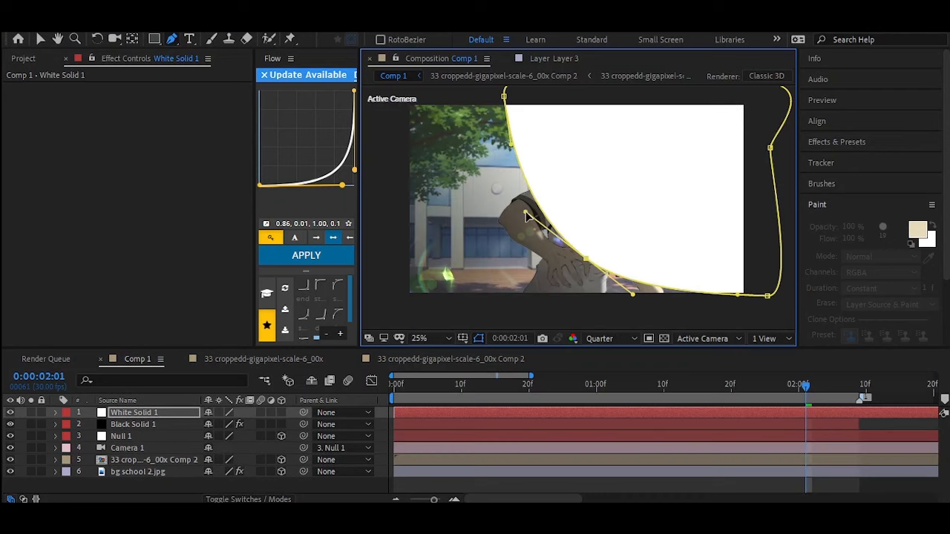
mouse_move(585, 259)
left_mouse_down()
mouse_move(571, 246)
mouse_move(585, 259)
left_mouse_up()
left_click_drag(767, 296, 768, 281)
left_click_drag(585, 259, 584, 233)
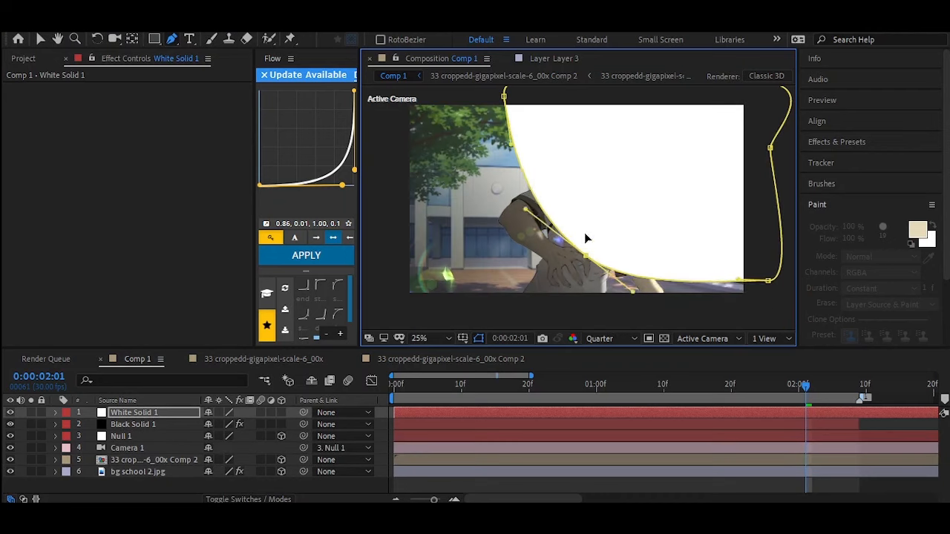
left_click_drag(504, 96, 518, 108)
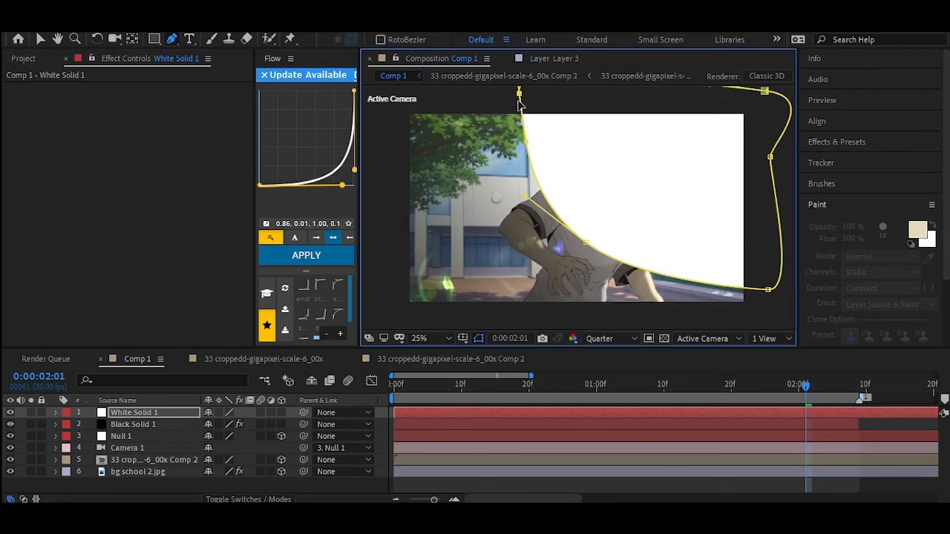
Feather the mask of White Solid 1 heavily so the white fades softly into the scene.
left_click(56, 413)
left_click(69, 424)
left_click(80, 436)
left_click_drag(211, 483, 435, 431)
key("ctrl+z")
Set the opacity of White Solid 1 to 60% and make it a 3D layer.
key("t")
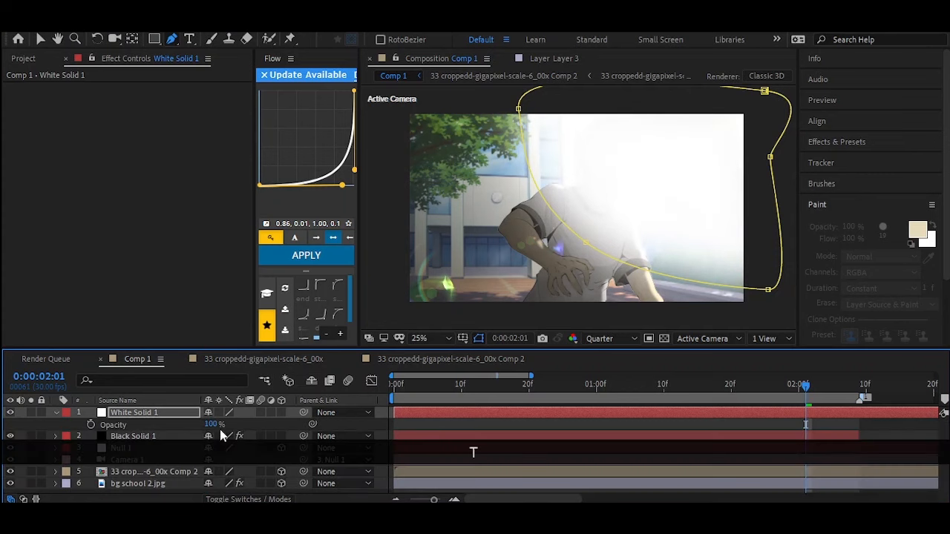
left_click_drag(213, 425, 186, 426)
left_click(281, 413)
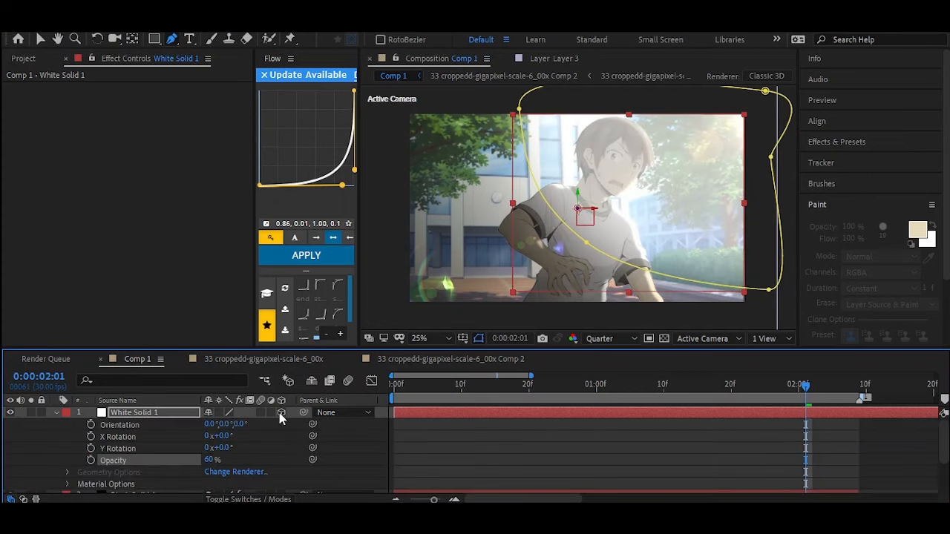
left_click(60, 413)
key("space")
left_click_drag(744, 384, 811, 389)
Set the opacity of White Solid 1 to 75% and move the solid toward the upper-right corner, clear of most of the character.
key("t")
mouse_move(210, 425)
left_mouse_down()
mouse_move(232, 425)
mouse_move(221, 424)
left_mouse_up()
key("v")
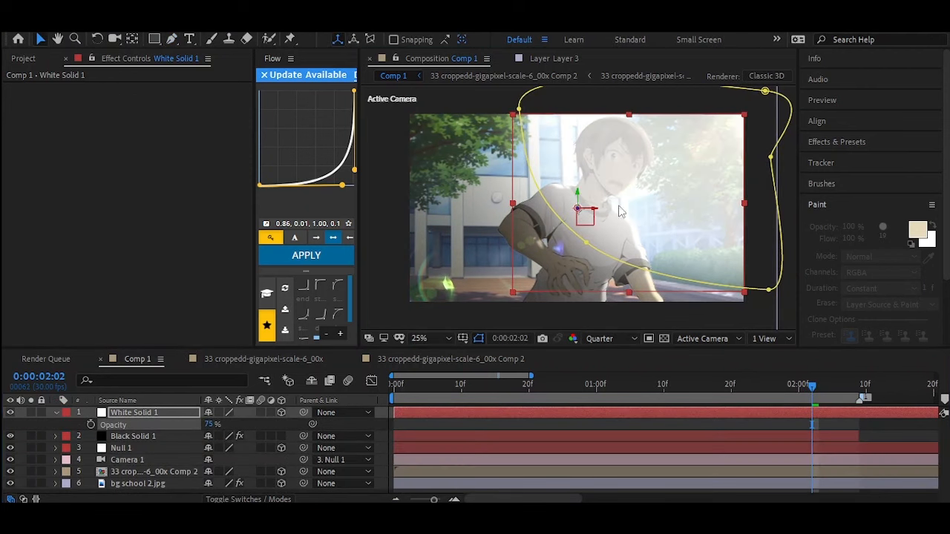
left_click_drag(630, 208, 750, 195)
Preview Comp 1 and scrub through it to check the white light overlay.
key("space")
key("space")
left_click(838, 387)
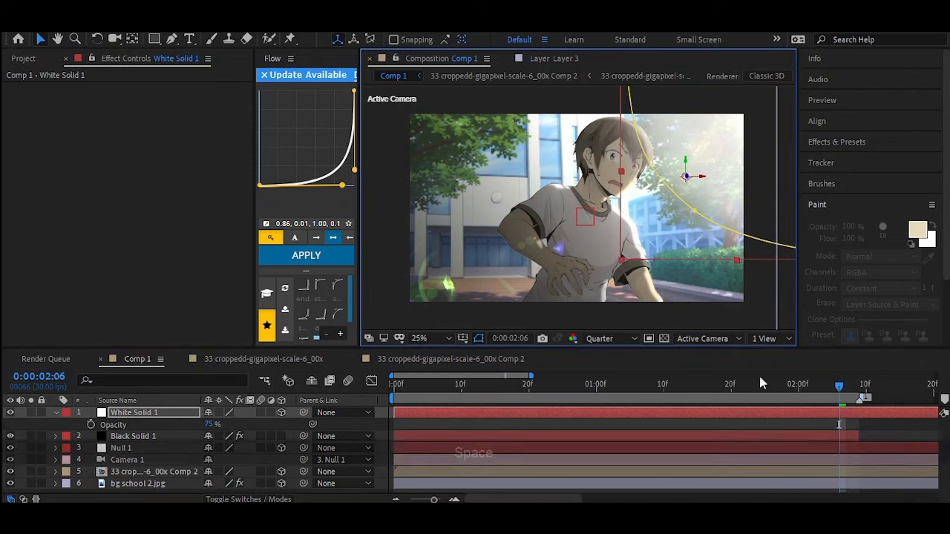
key("space")
key("space")
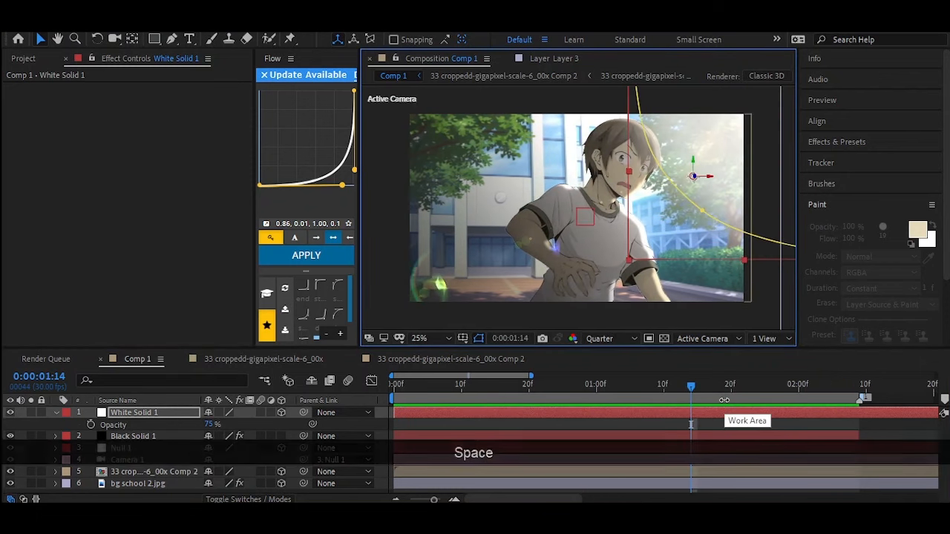
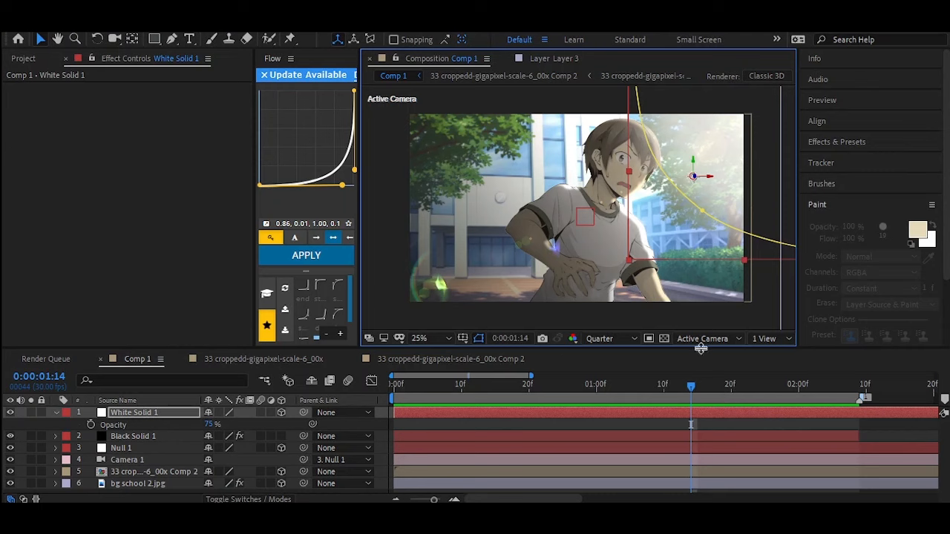
left_click_drag(691, 387, 846, 387)
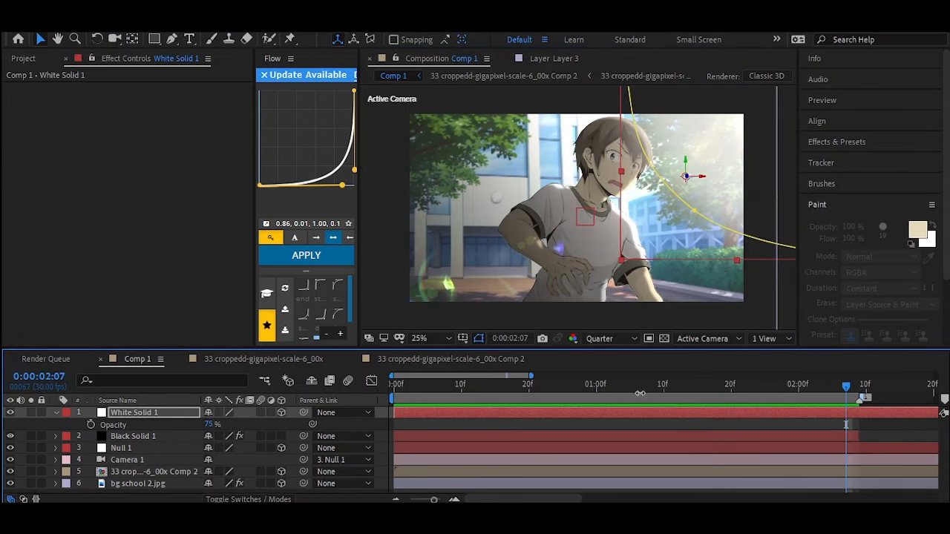
Add a 1920 x 1080 white solid at the top of Comp 1 and remove its portion past the end of the work area.
left_click(384, 415)
right_click(384, 415)
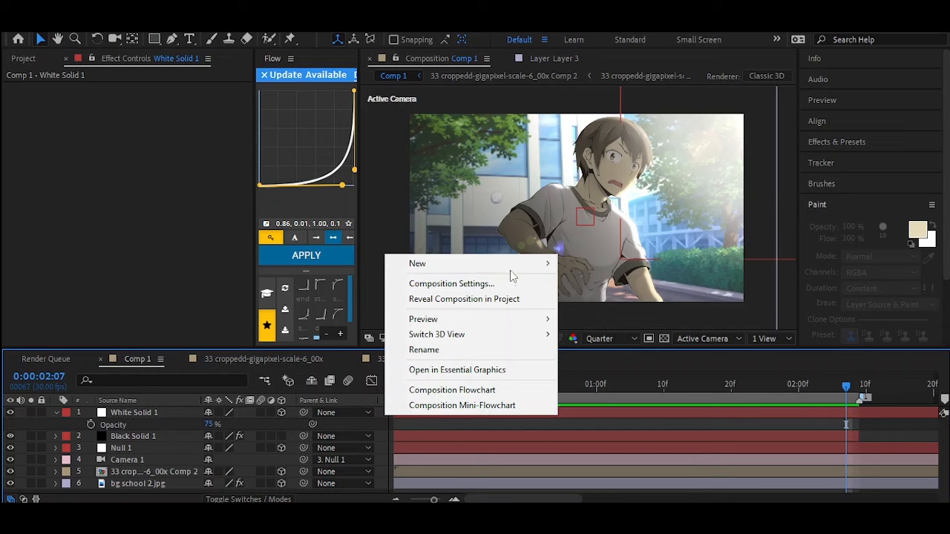
mouse_move(510, 267)
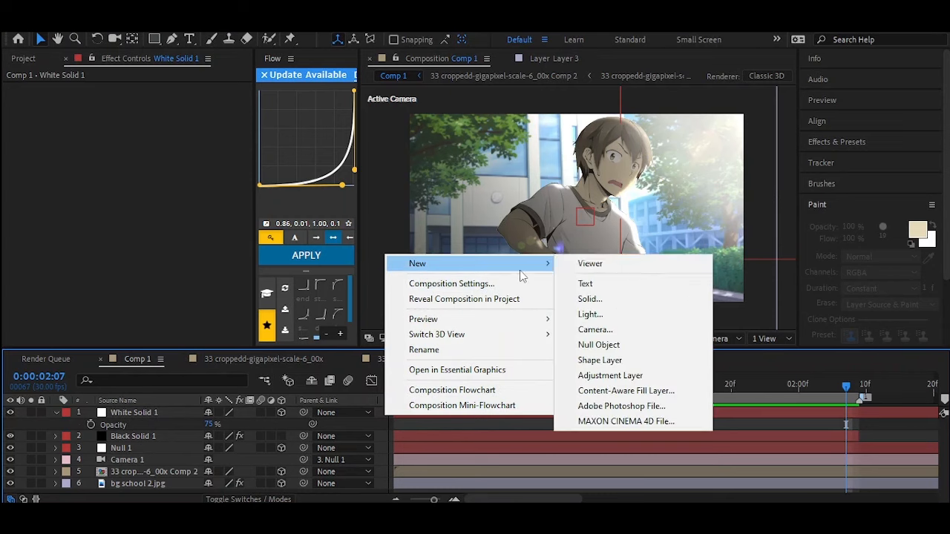
left_click(591, 299)
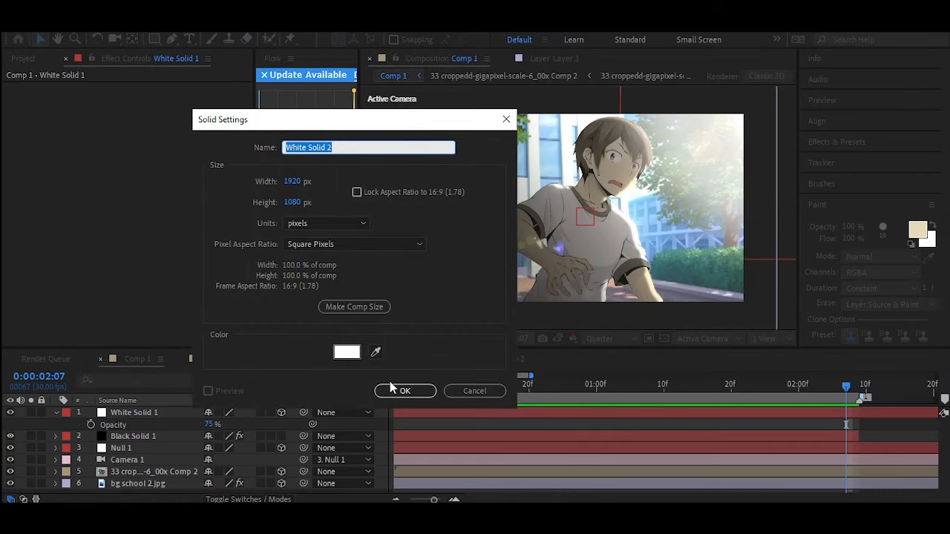
left_click(410, 393)
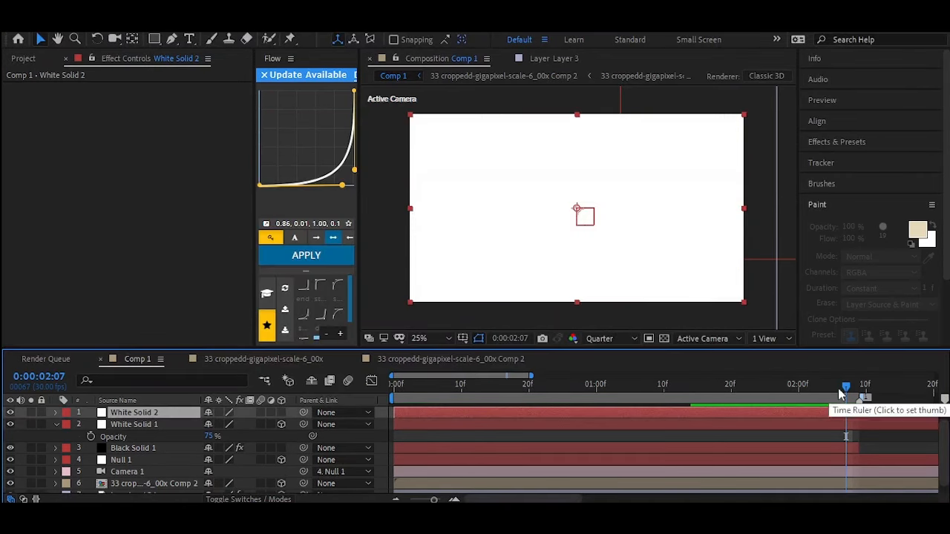
key("ctrl+shift+d")
key("Delete")
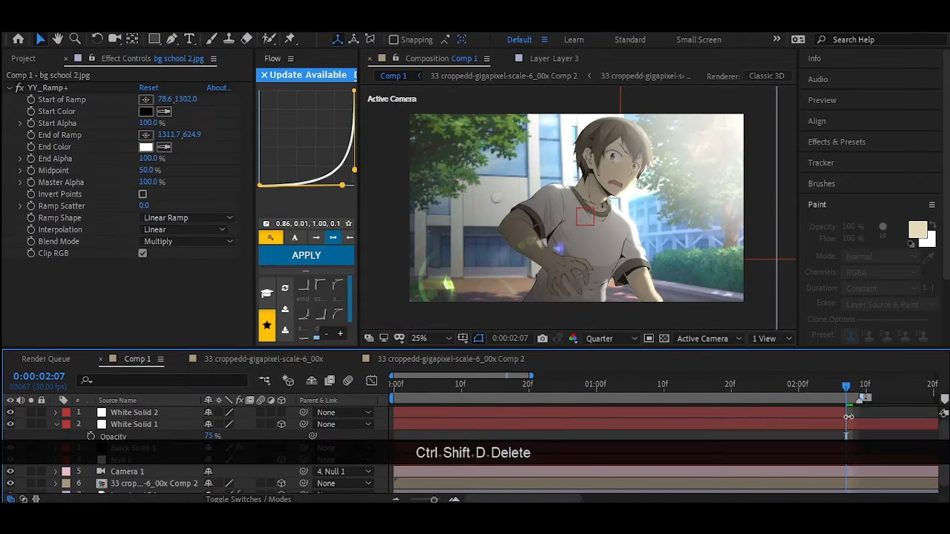
Apply the Particular effect to White Solid 2 and load the Moon Dust preset in its Designer.
key("ctrl+space")
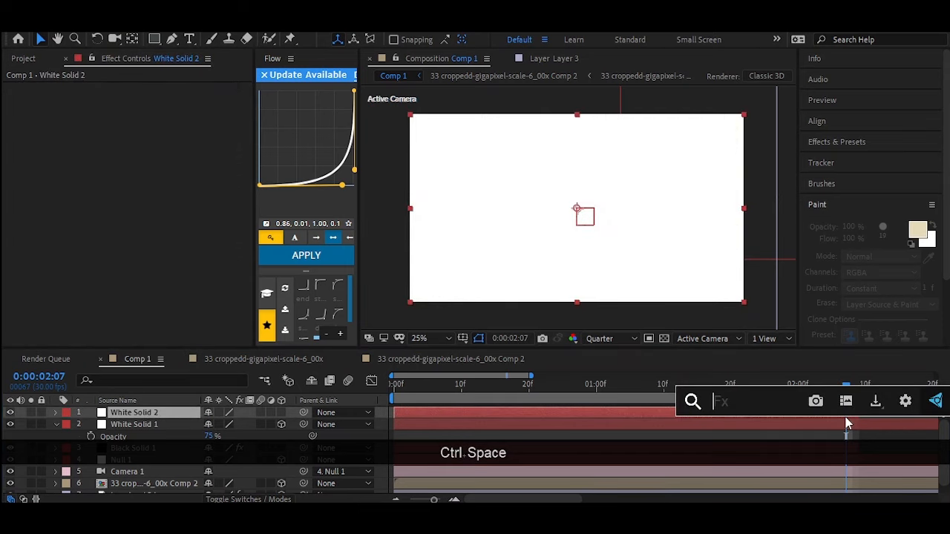
type("part")
left_click(770, 374)
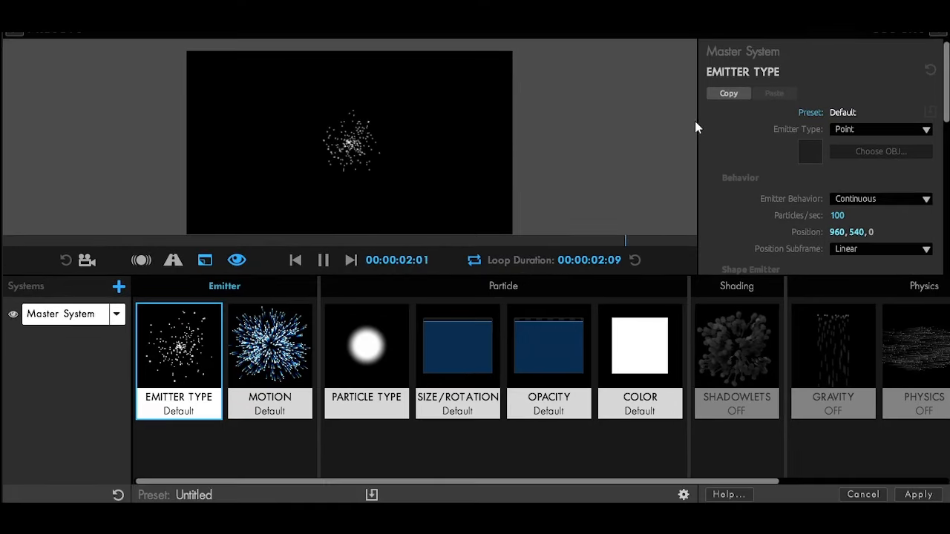
left_click(14, 33)
scroll(282, 159, "down", 3)
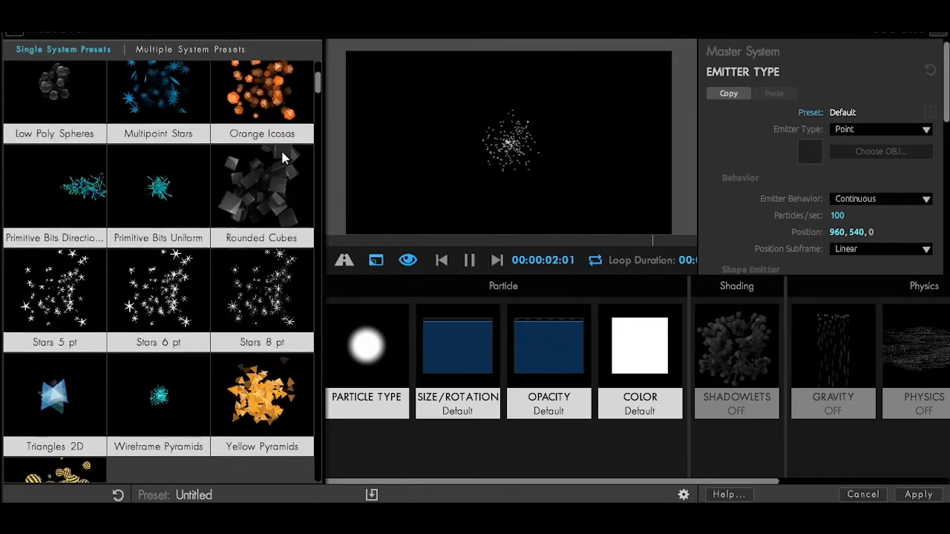
scroll(214, 296, "down", 10)
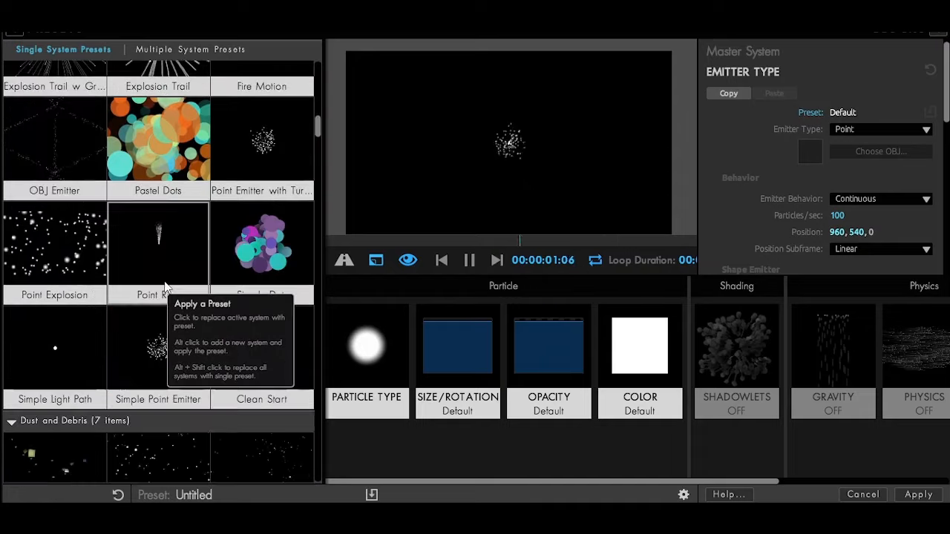
left_click(265, 342)
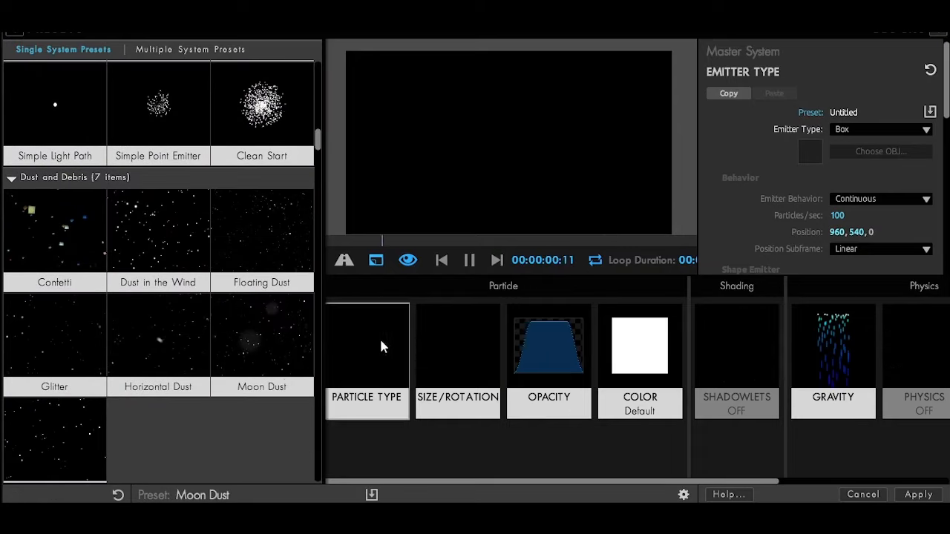
left_click(918, 495)
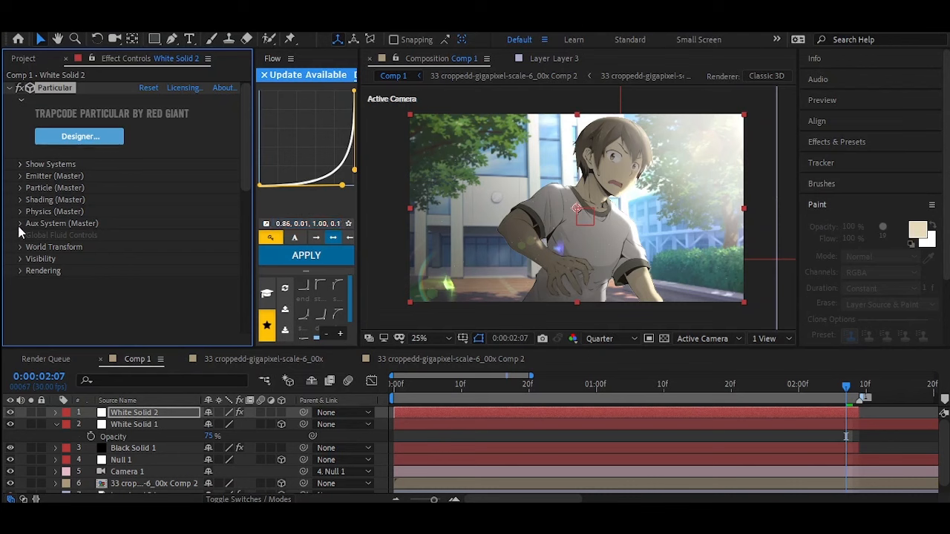
Set Pre Run to 100% in the emission extras of Particular's master emitter.
left_click(20, 176)
scroll(66, 306, "down", 4)
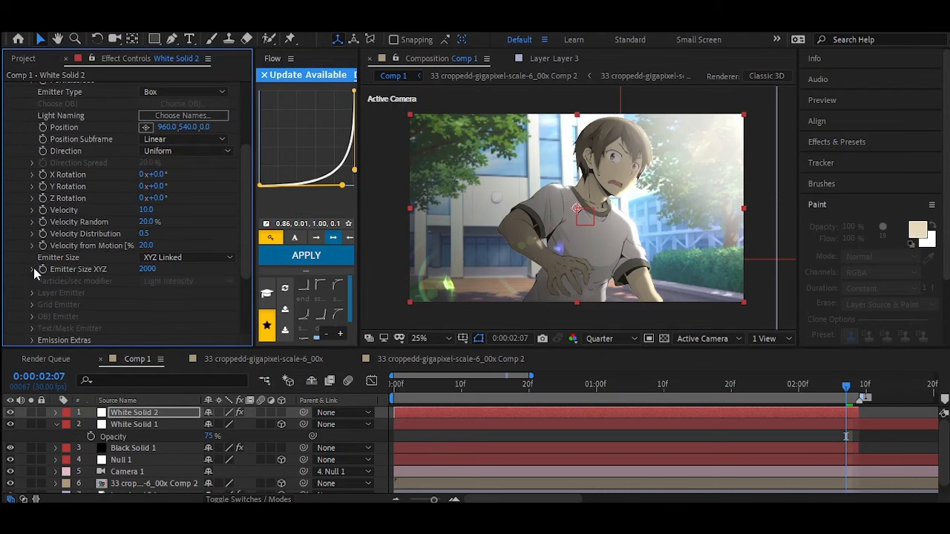
scroll(32, 297, "down", 1)
left_click(32, 309)
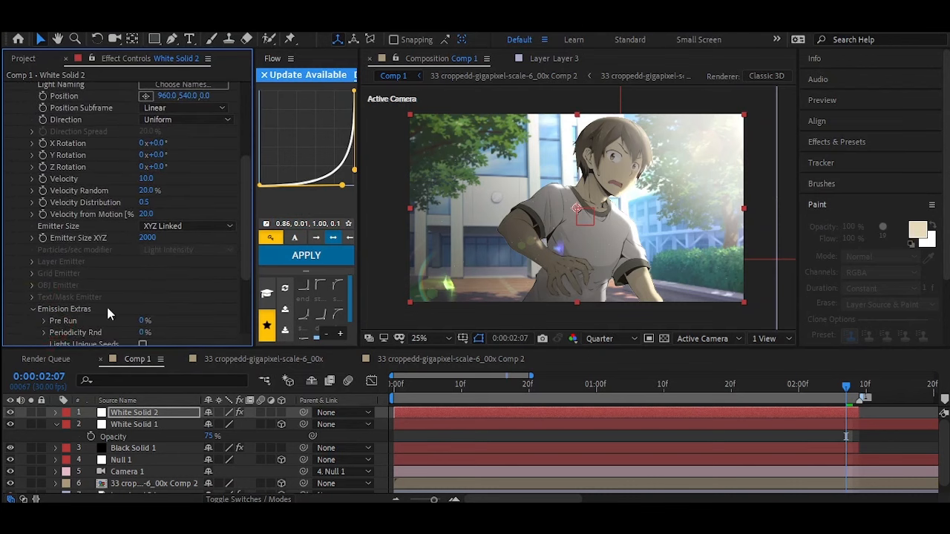
scroll(119, 301, "down", 1)
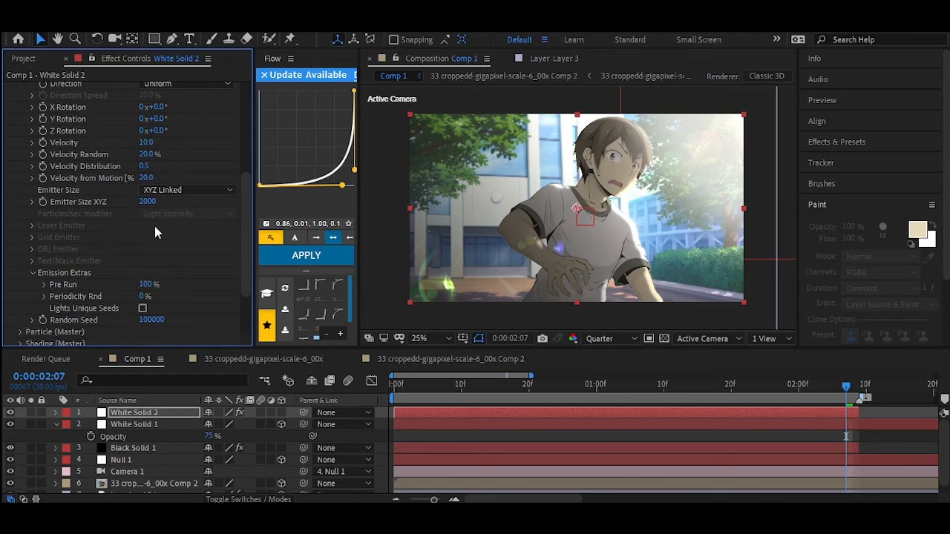
scroll(144, 224, "up", 5)
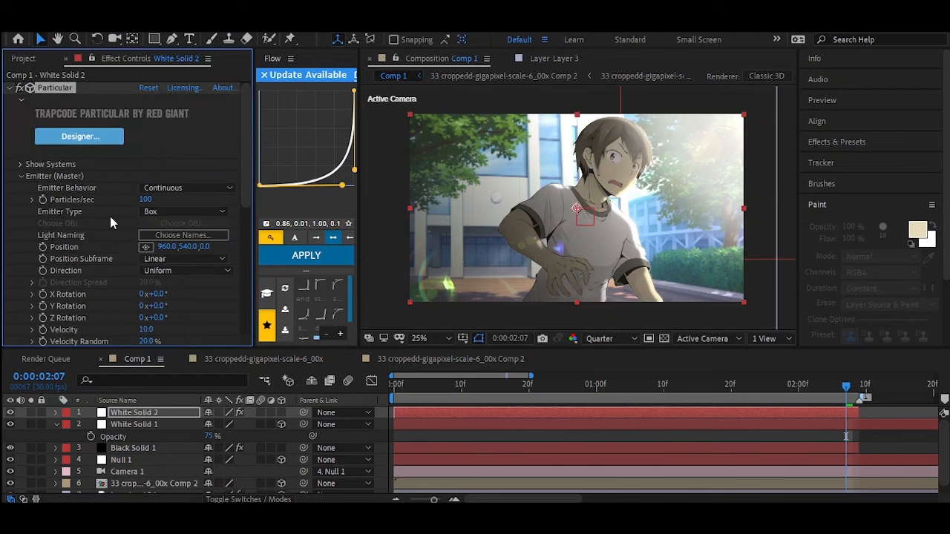
Set Particular's particle size to 4, with Size Random and Opacity Random both at 100%.
left_click(20, 176)
left_click(21, 188)
scroll(165, 154, "down", 2)
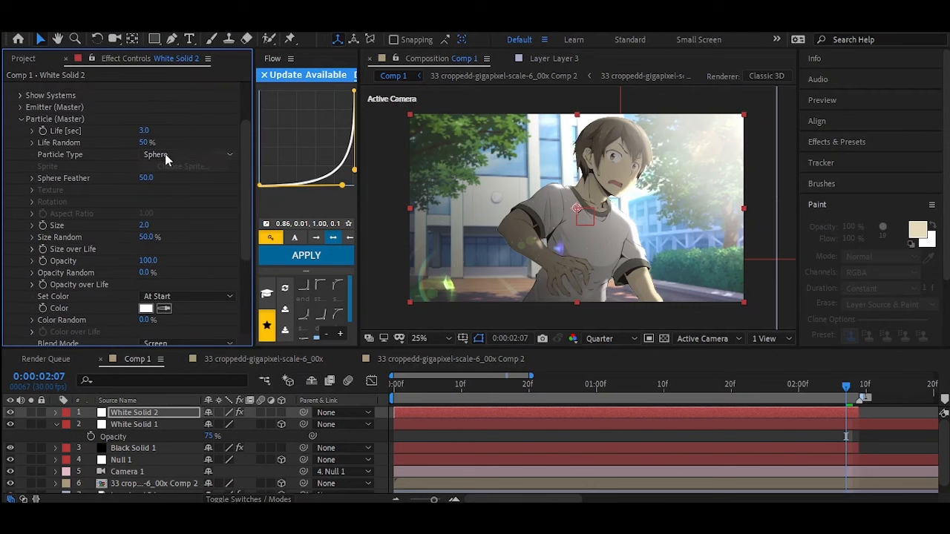
type("5")
key("BackSpace")
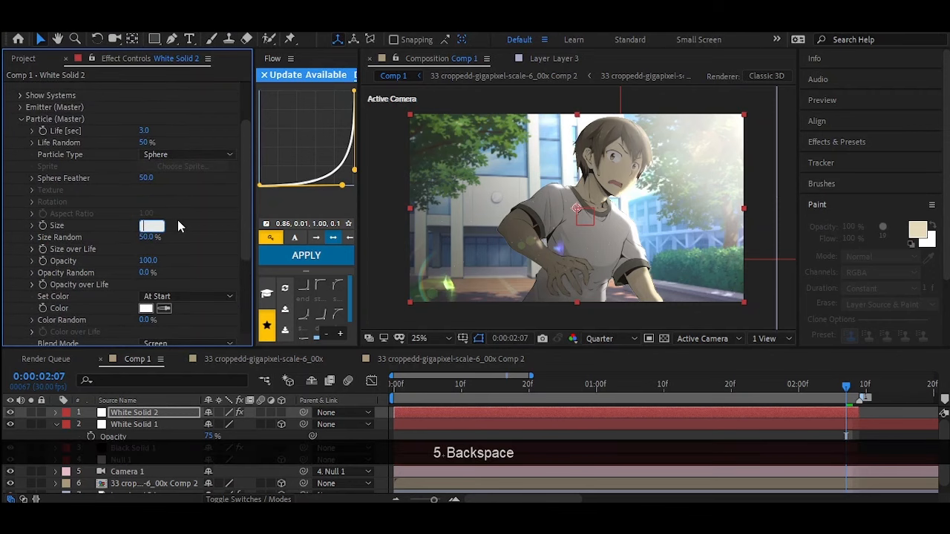
type("4")
key("Return")
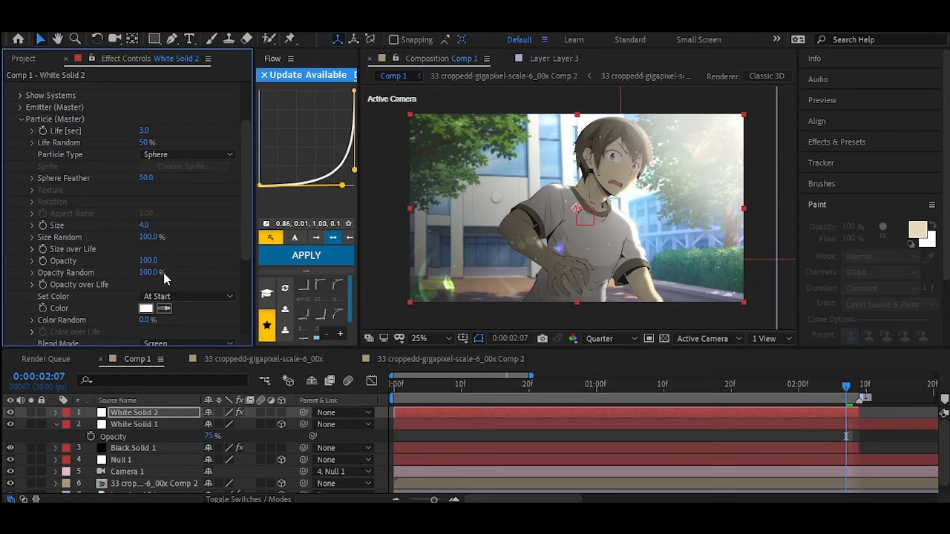
Solo White Solid 2 and preview the dust particles from near the start of Comp 1.
scroll(112, 248, "down", 5)
left_click(31, 413)
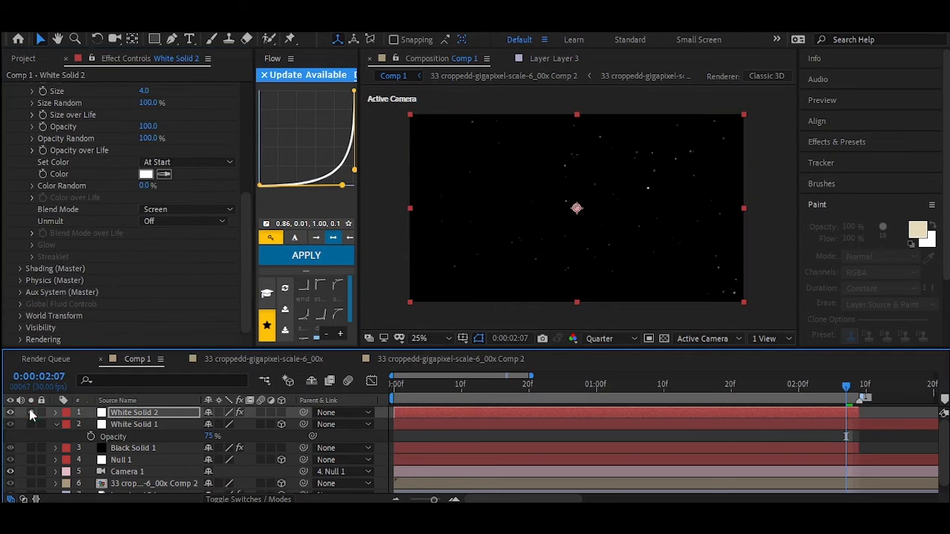
left_click(408, 389)
key("space")
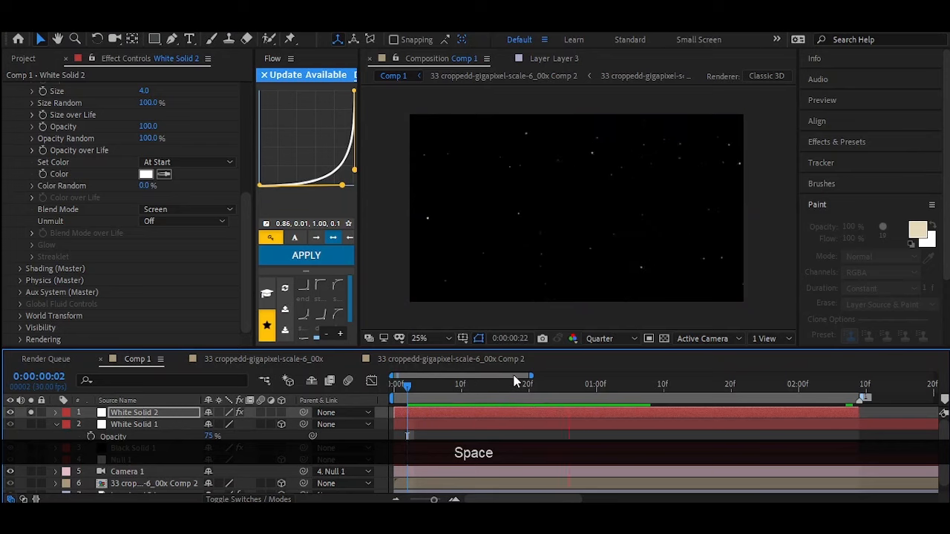
left_click(777, 389)
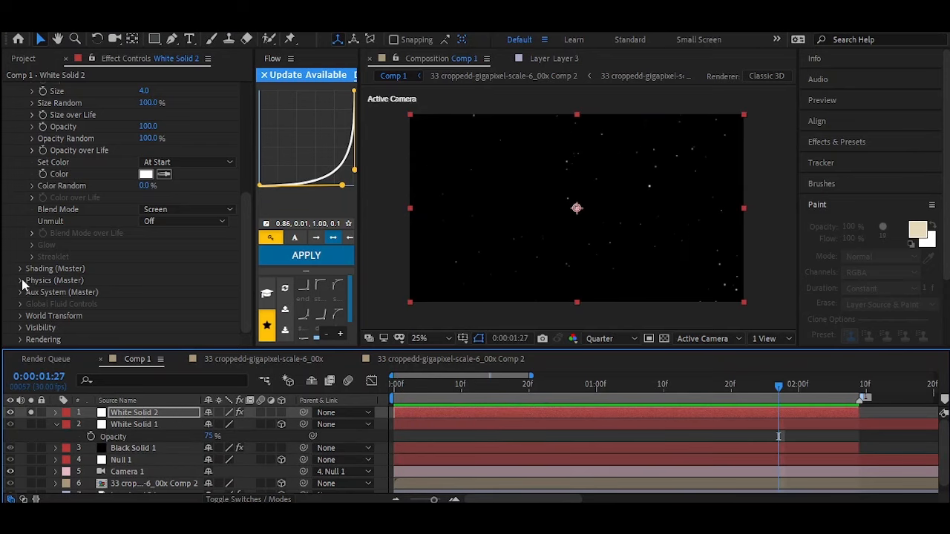
Set Wind X to -95 in the Air section of Particular's master physics on White Solid 2.
scroll(25, 280, "up", 1)
scroll(24, 280, "down", 1)
left_click(21, 281)
left_click(32, 292)
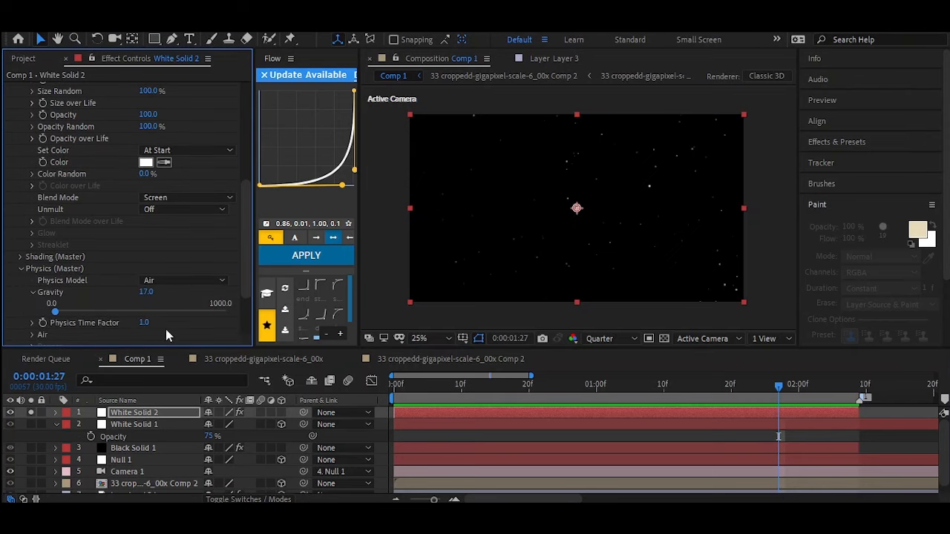
left_click(32, 292)
left_click(33, 321)
scroll(154, 298, "down", 4)
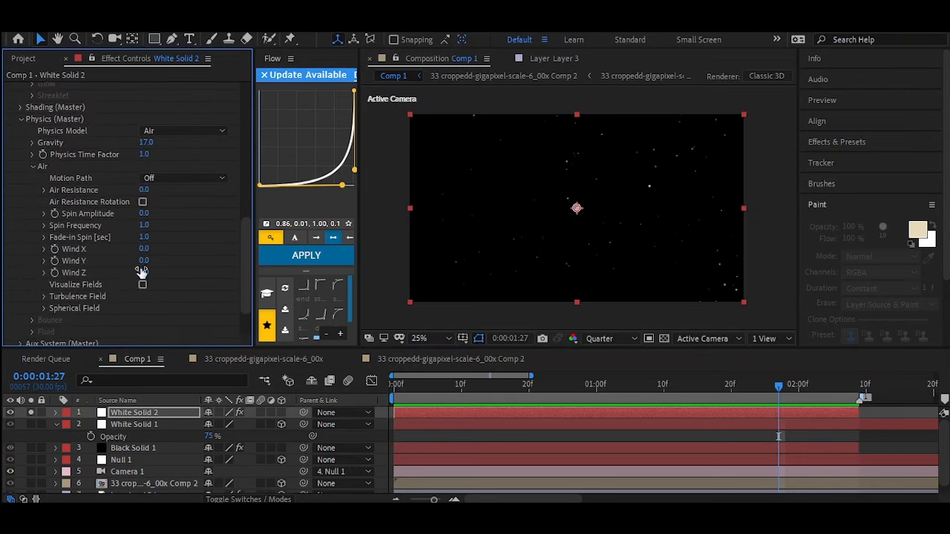
left_click_drag(117, 250, 128, 262)
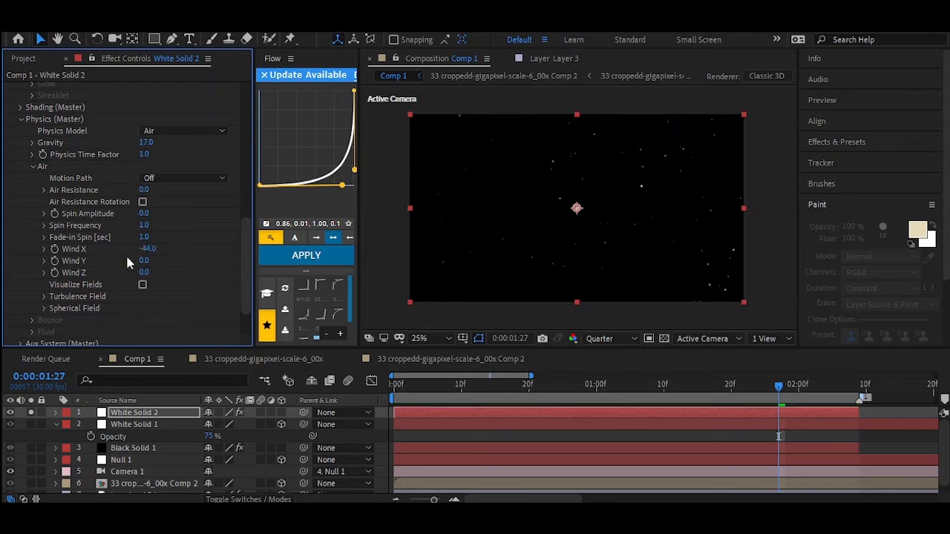
key("b")
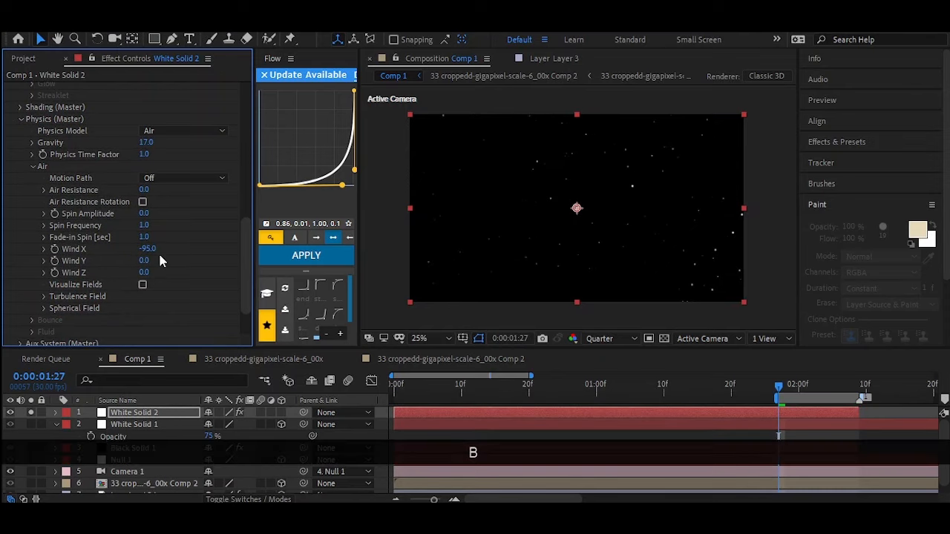
key("ctrl+z")
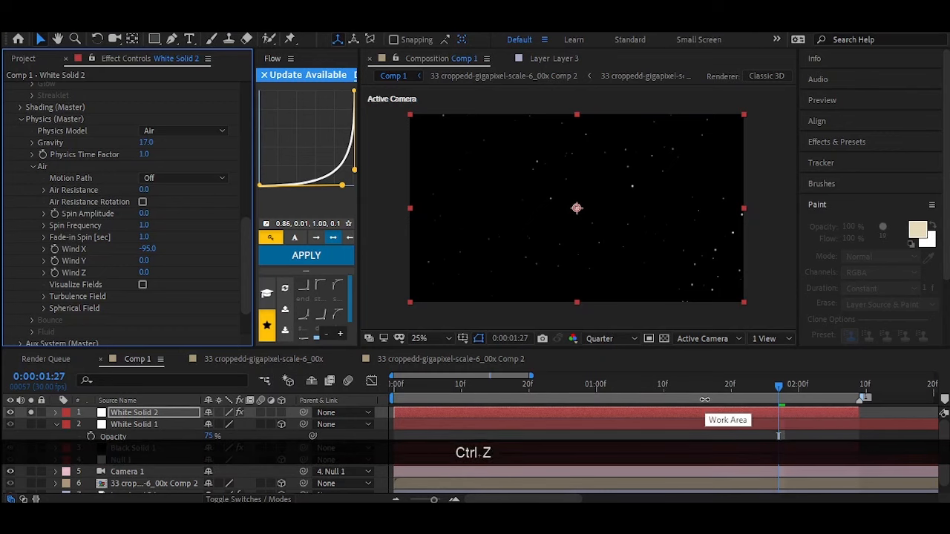
Unsolo White Solid 2, preview the full scene with its dust particles, and save the project.
key("space")
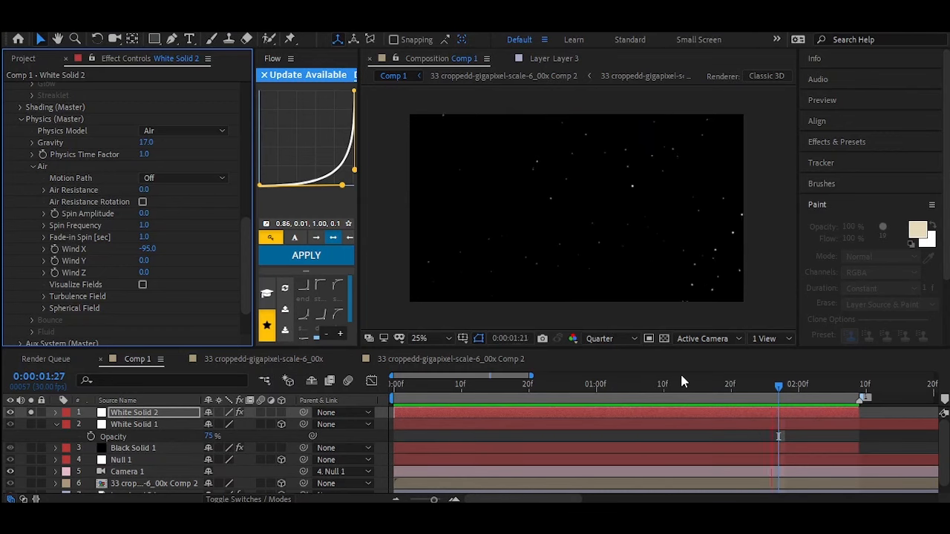
key("space")
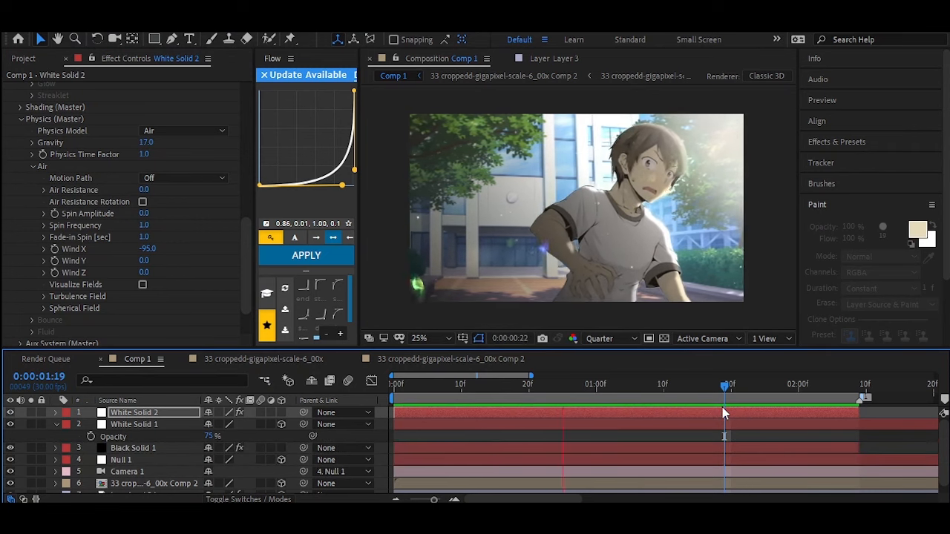
key("space")
left_click_drag(704, 391, 357, 402)
key("space")
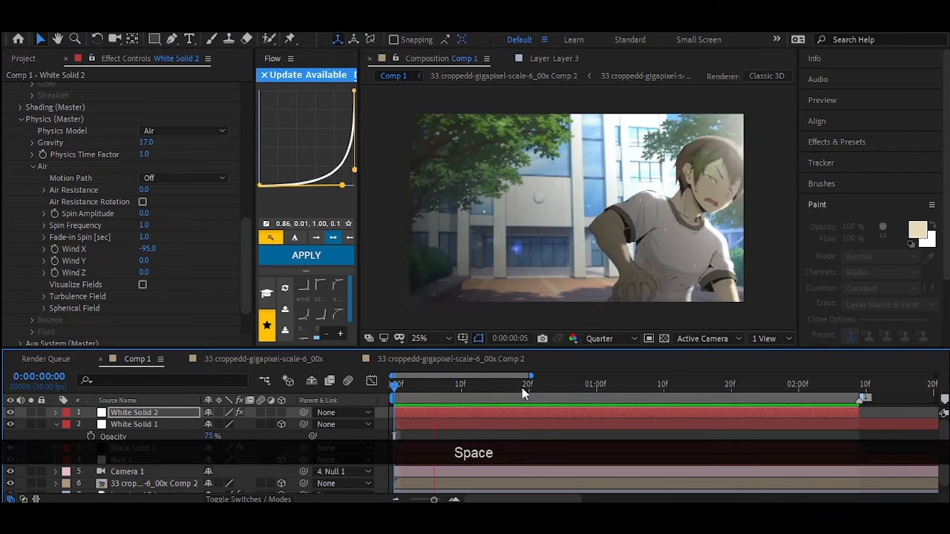
key("space")
key("ctrl+s")
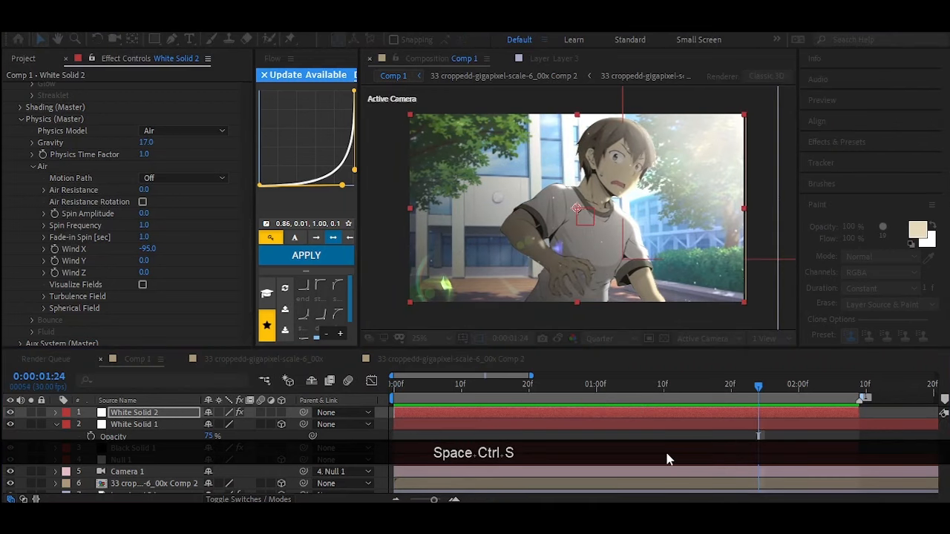
Apply the Bokeh effect to bg school 2.jpg with a Blur Radius of 15 and preview the blurred background.
scroll(683, 475, "down", 1)
left_click(692, 489)
key("ctrl+space")
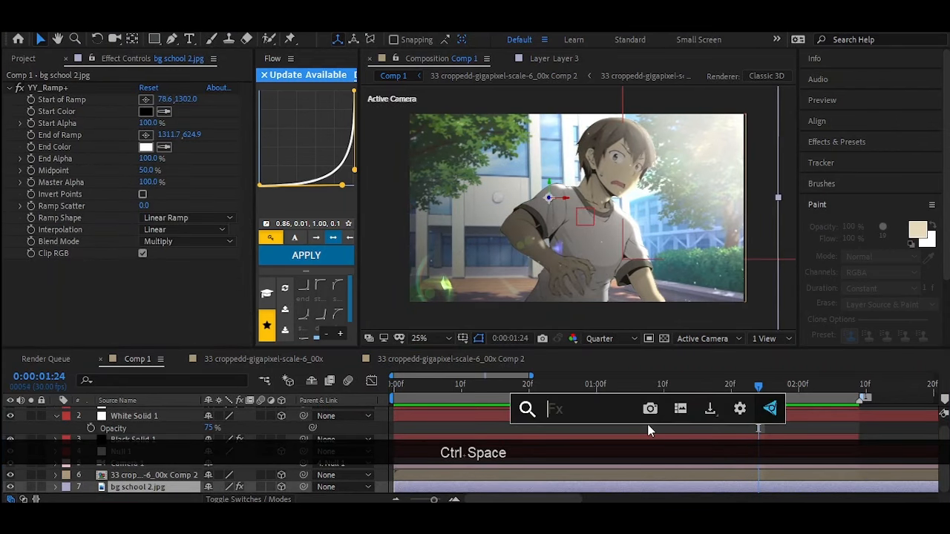
type("bok")
left_click(575, 376)
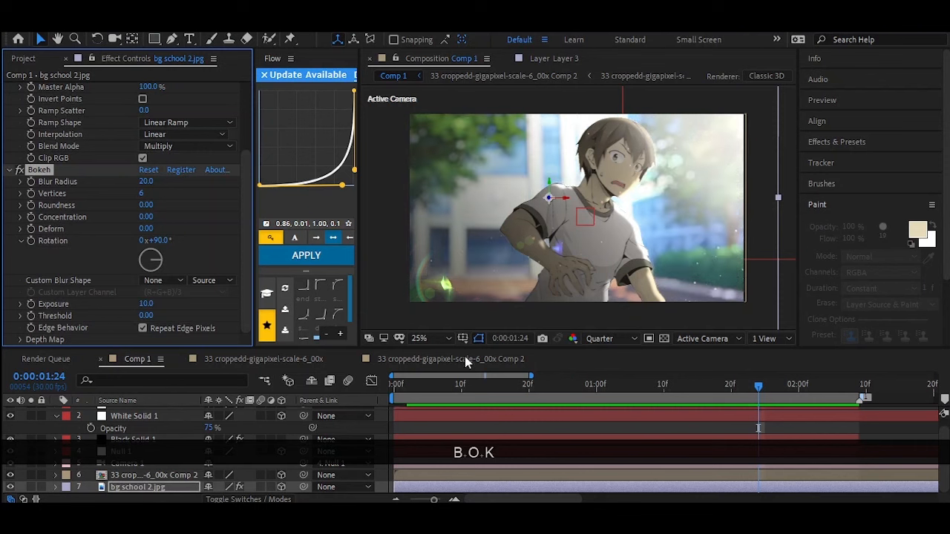
left_click(146, 181)
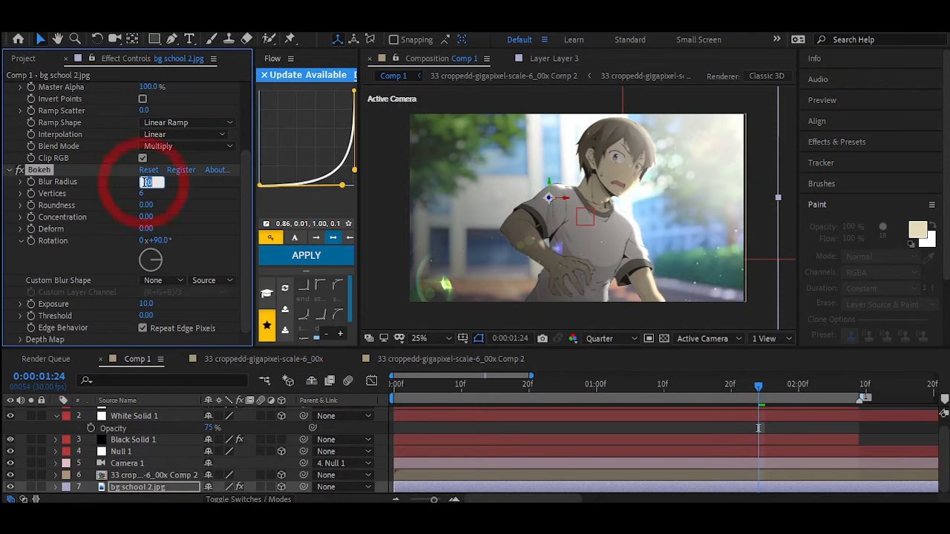
type("15")
key("Return")
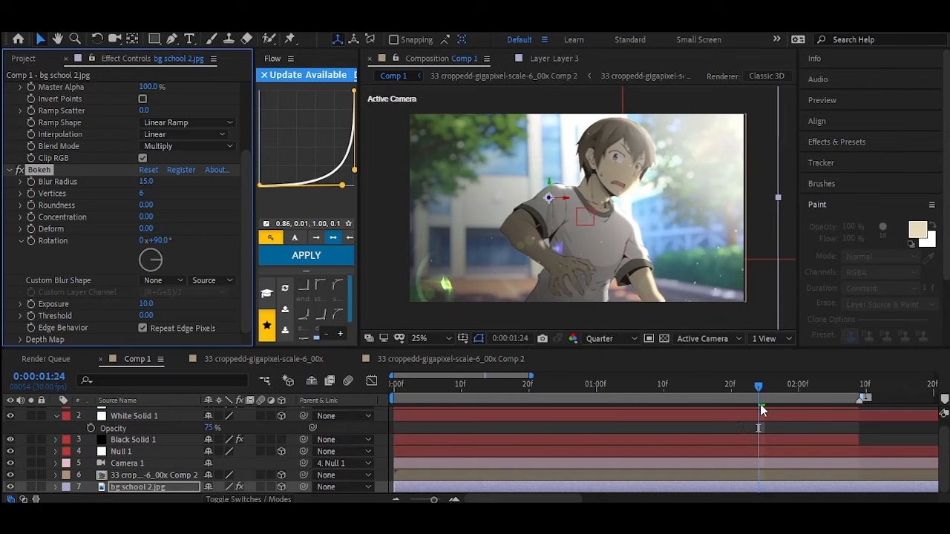
key("space")
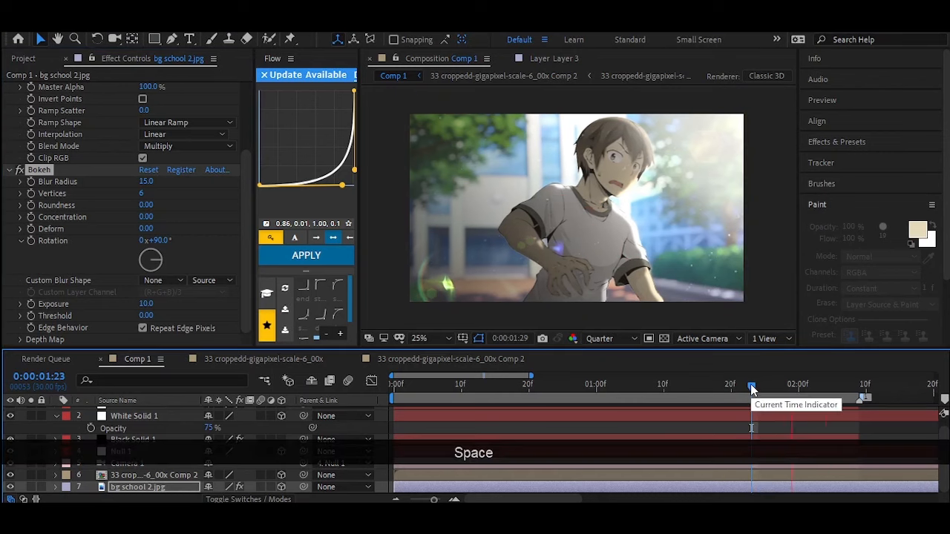
key("space")
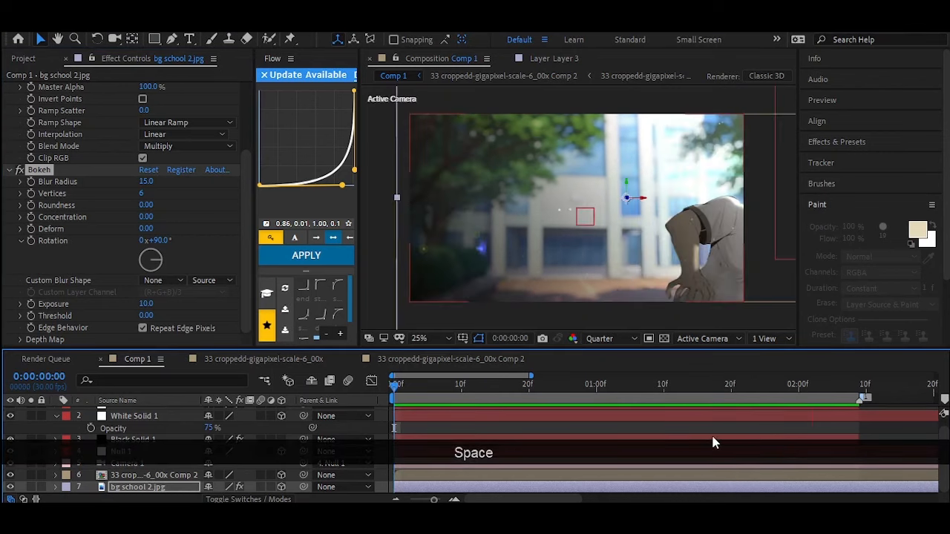
Apply Deep Glow to White Solid 2 and enable its Unmult option.
scroll(712, 438, "up", 1)
left_click(707, 424)
left_click(698, 415)
left_click_drag(734, 386, 805, 384)
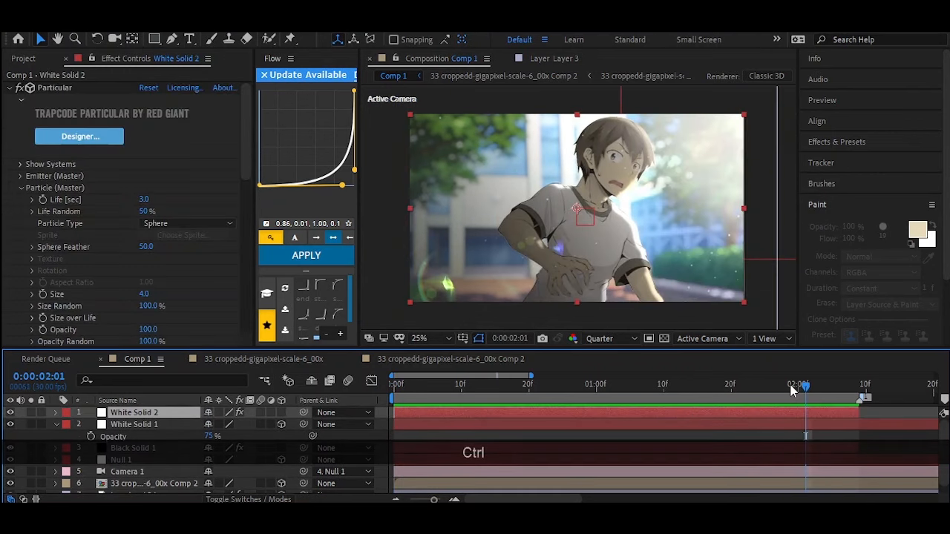
key("ctrl+space")
type("dee")
key("Return")
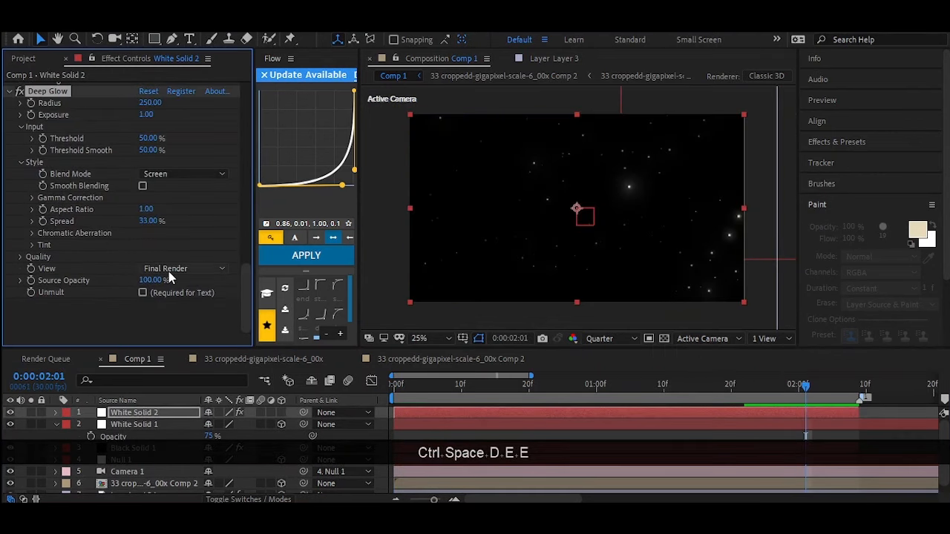
left_click(142, 293)
Reduce Particular's particle size to 3.5, preview the comp from the start, and save the project.
scroll(147, 252, "up", 10)
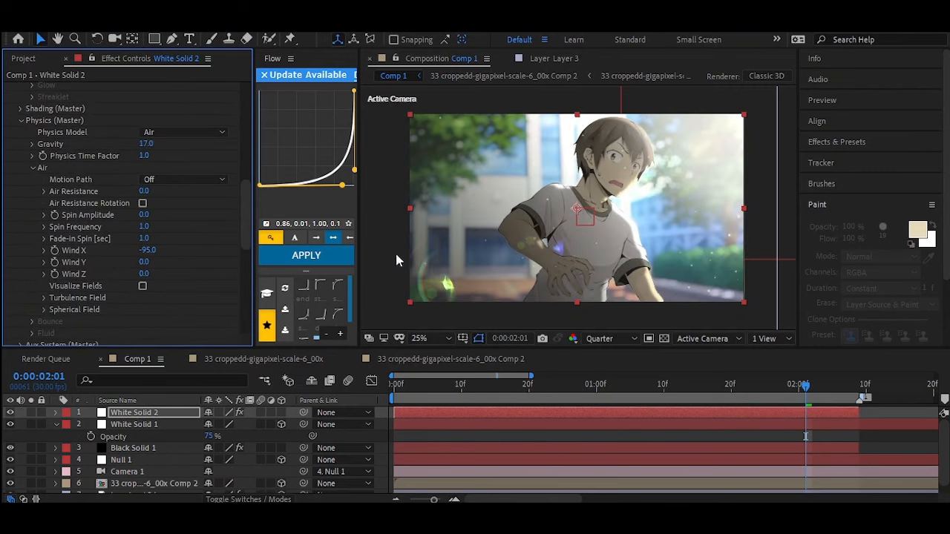
scroll(162, 216, "up", 10)
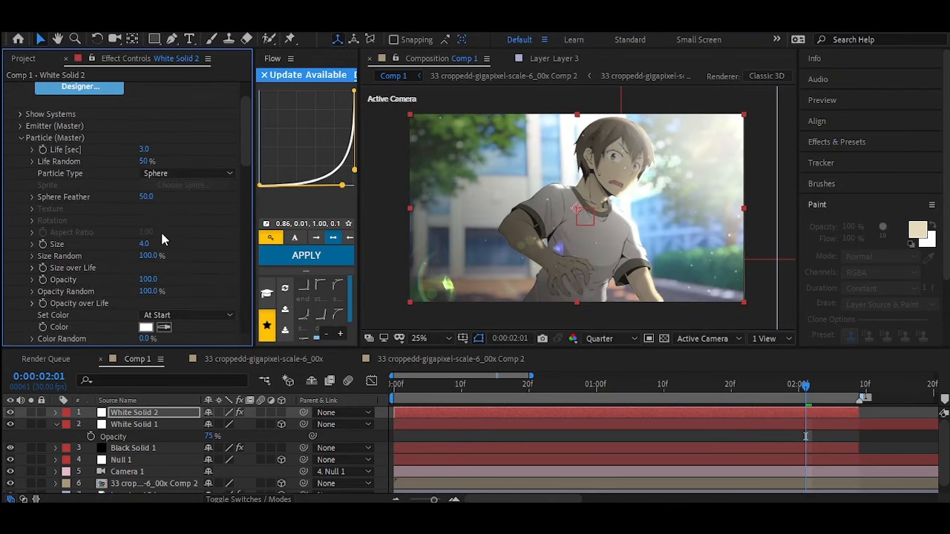
left_click(144, 242)
type("3.5")
key("space")
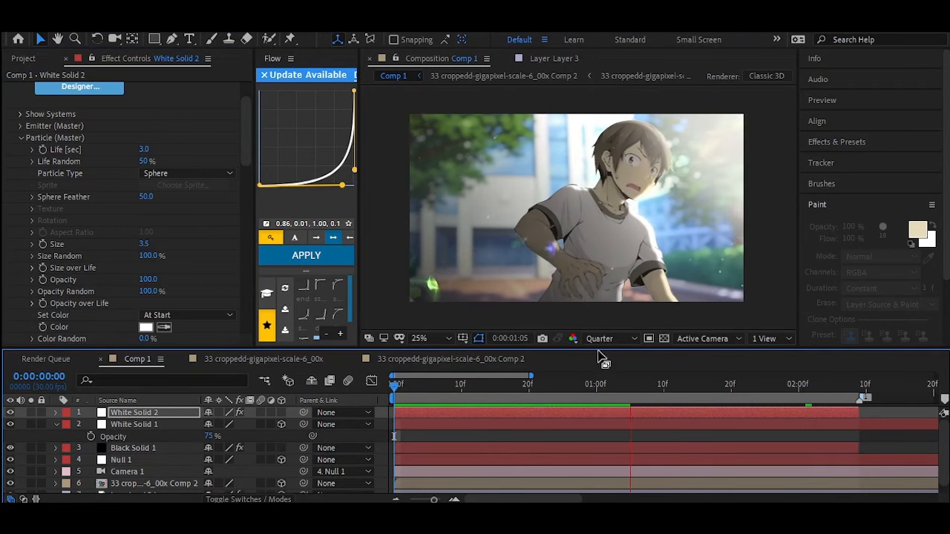
key("space")
key("ctrl+s")
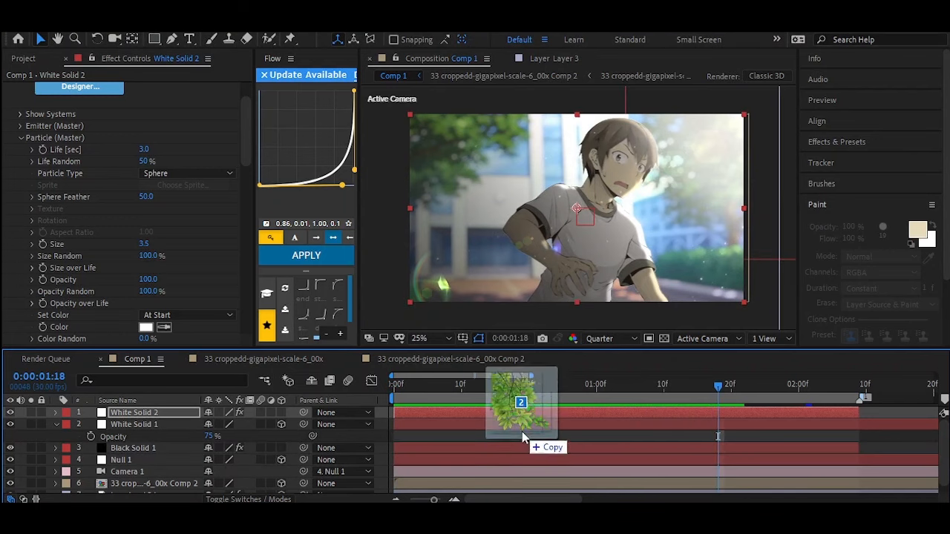
Add leaves_8.png and leaves_6_LQ.png as the uppermost layers of Comp 1 and hide leaves_8.png.
left_click_drag(522, 431, 521, 382)
left_click(636, 435)
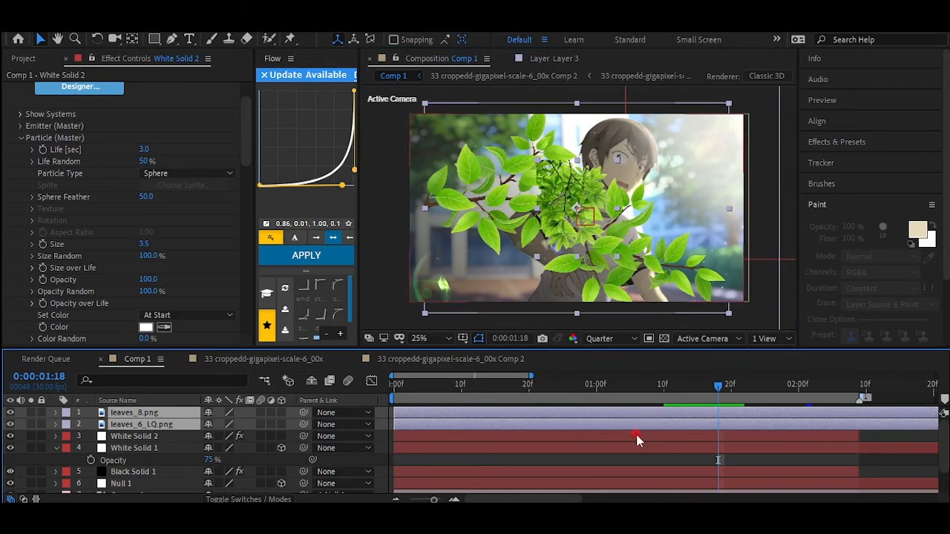
left_click(432, 425)
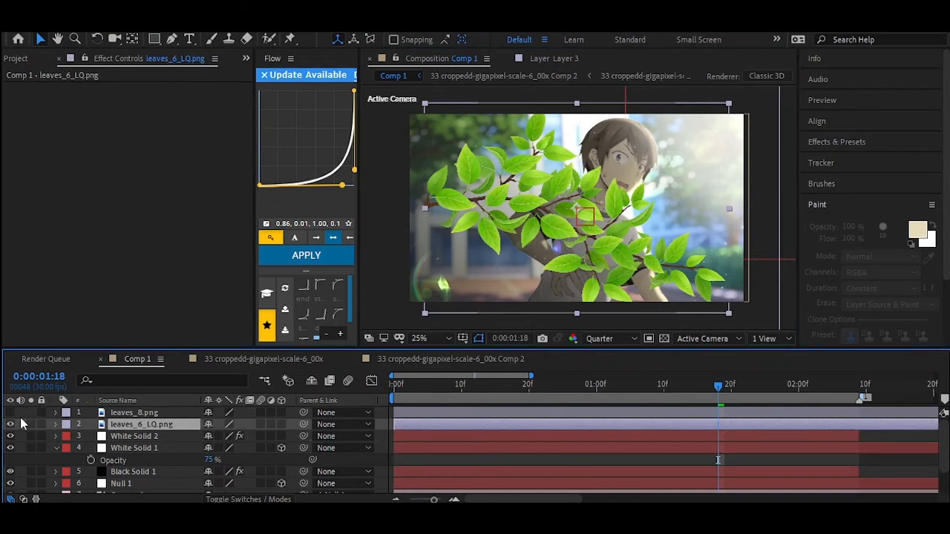
left_click(10, 412)
left_click(10, 413)
left_click(9, 413)
left_click(9, 413)
Make leaves_6_LQ.png a 3D layer, set its Z position to -2000, and place it in the lower-left of the frame.
left_click(281, 424)
left_click_drag(664, 389, 724, 390)
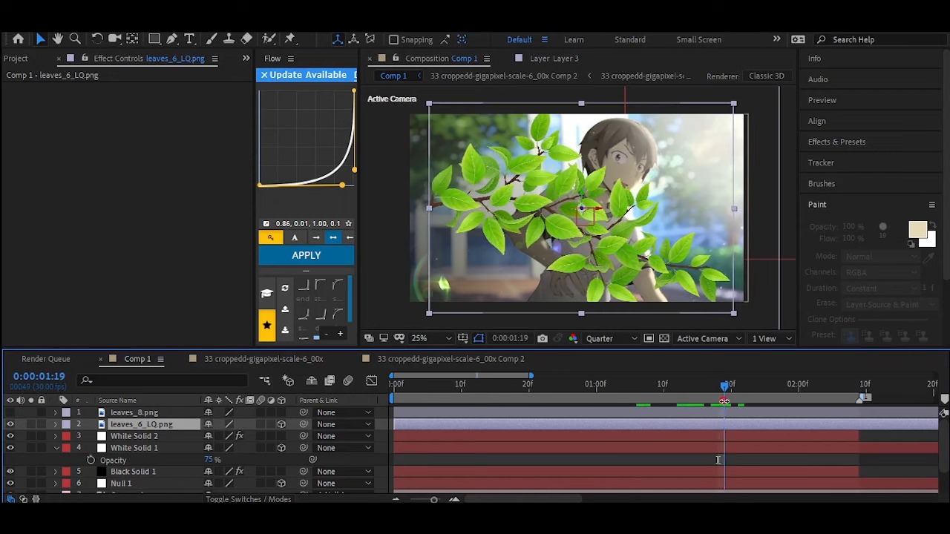
key("p")
left_click_drag(251, 437, 162, 418)
left_click(253, 435)
type("-2")
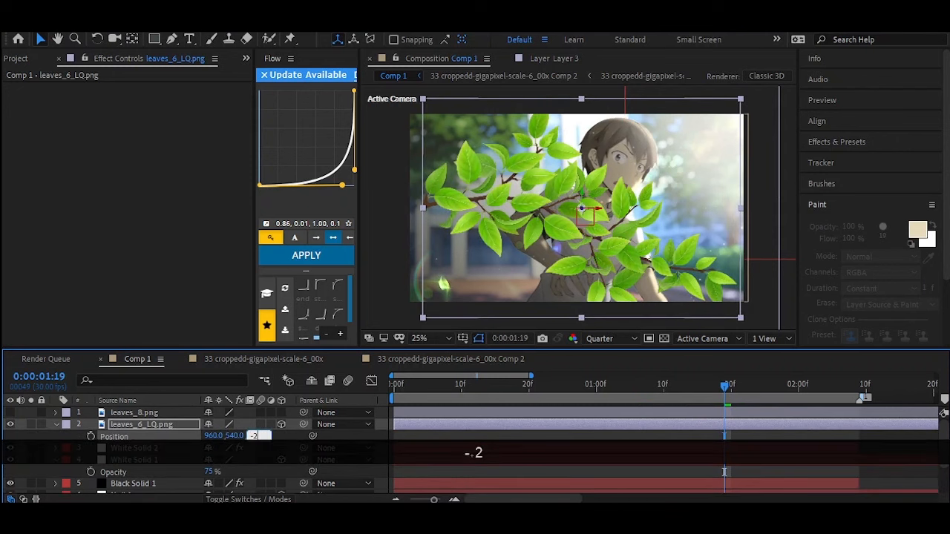
type("000")
left_click(541, 336)
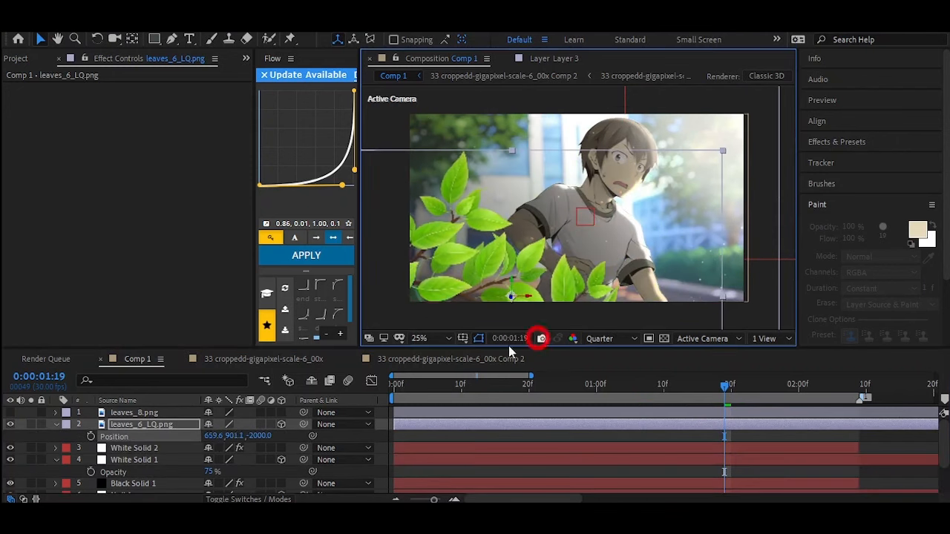
Scale leaves_6_LQ.png down slightly and set its Z rotation to about -7°, checking it in a preview.
key("s")
key("r")
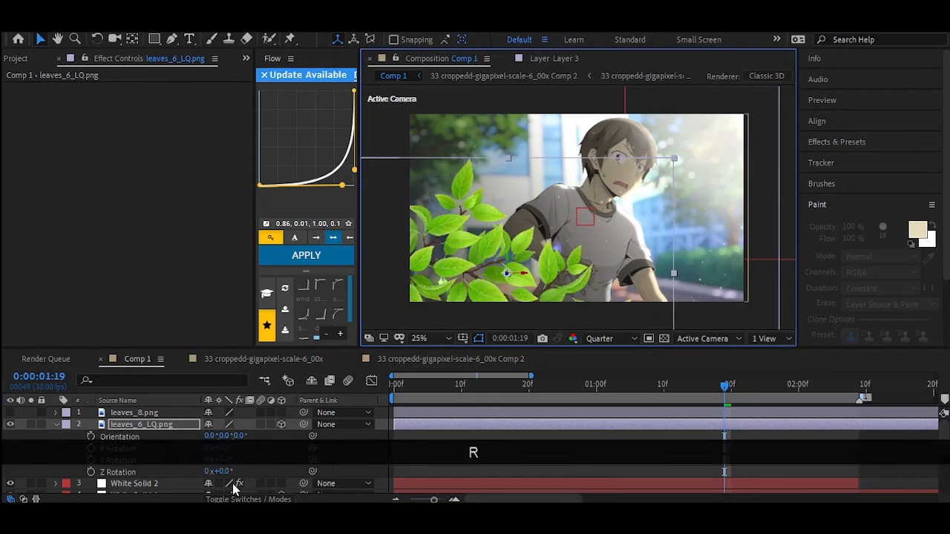
mouse_move(219, 472)
left_mouse_down()
mouse_move(207, 465)
mouse_move(222, 465)
left_mouse_up()
left_click(455, 310)
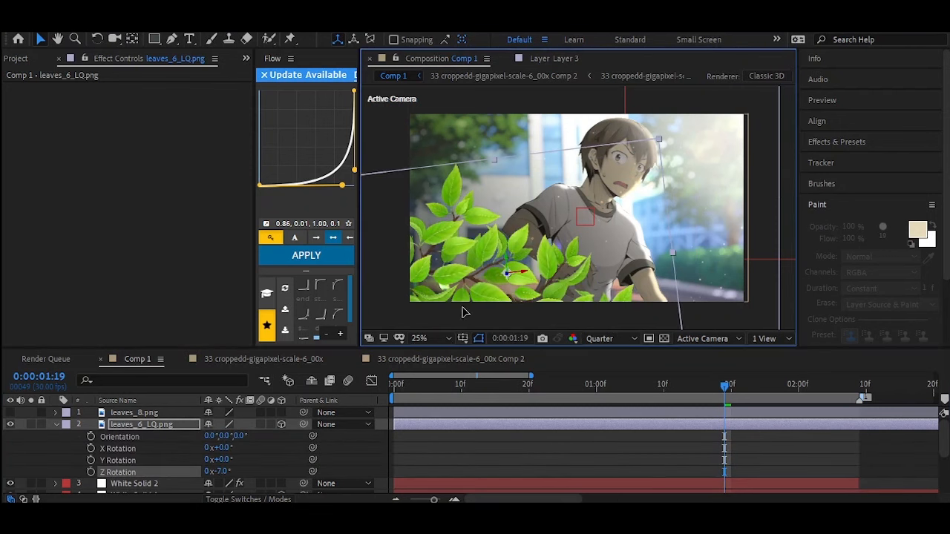
key("space")
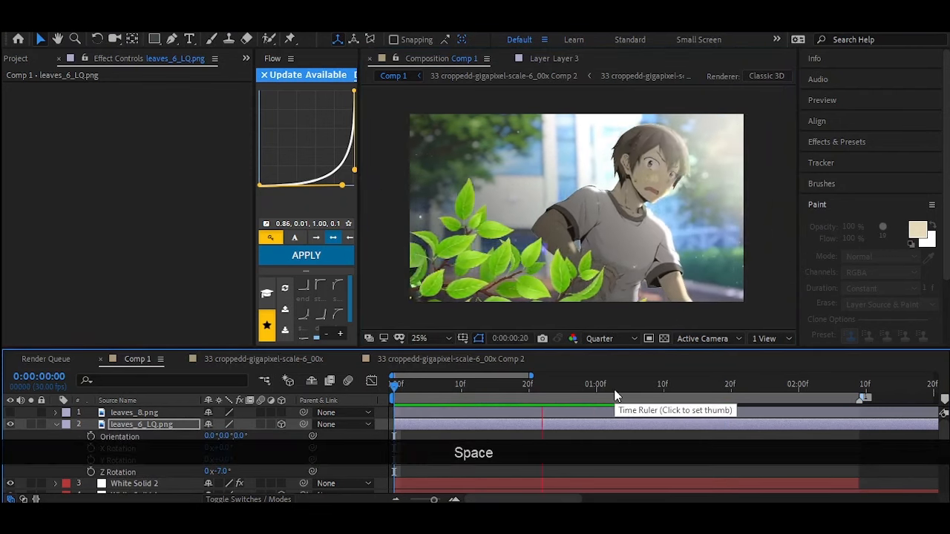
Set the Z rotation of leaves_6_LQ.png to about -26°, reposition it at about 199, 797, -2000, and preview it.
left_click(509, 286)
key("r")
key("r")
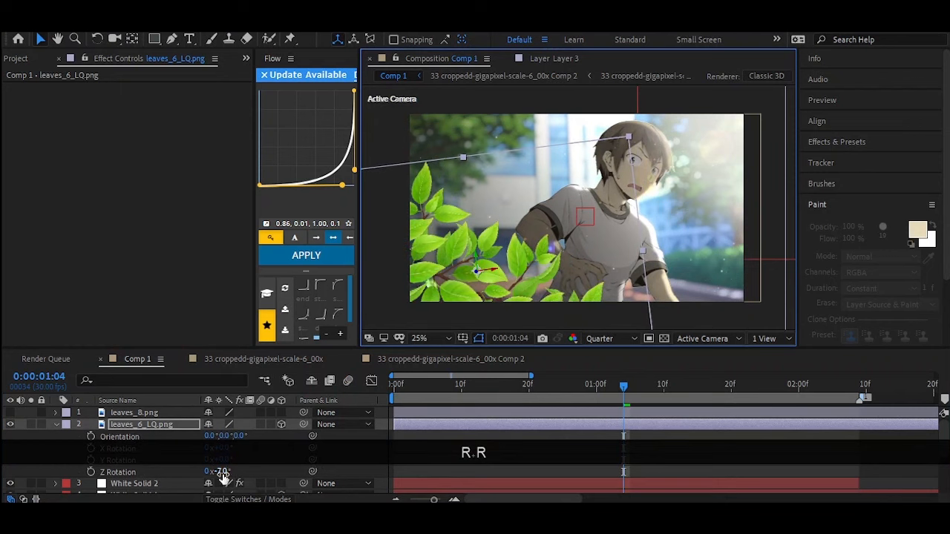
left_click_drag(218, 472, 204, 469)
left_click(500, 299)
key("space")
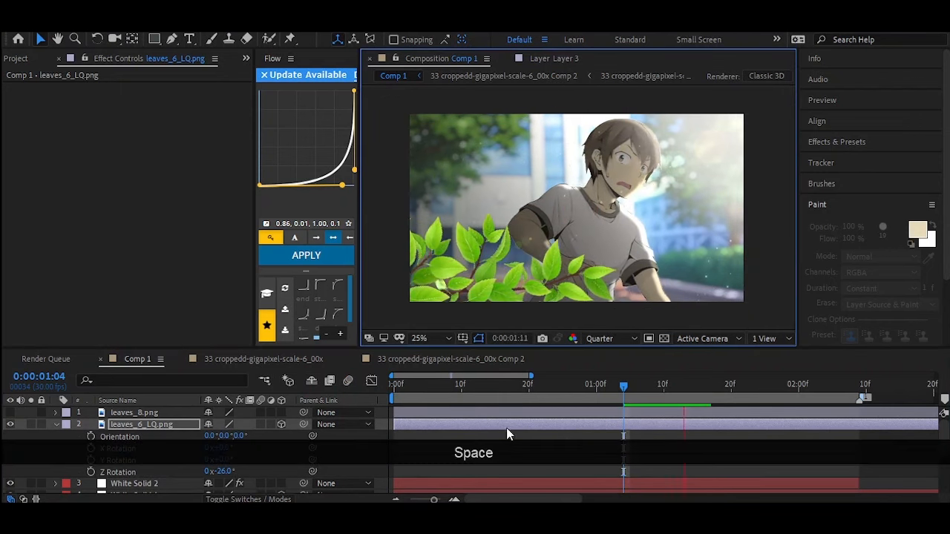
left_click(324, 380)
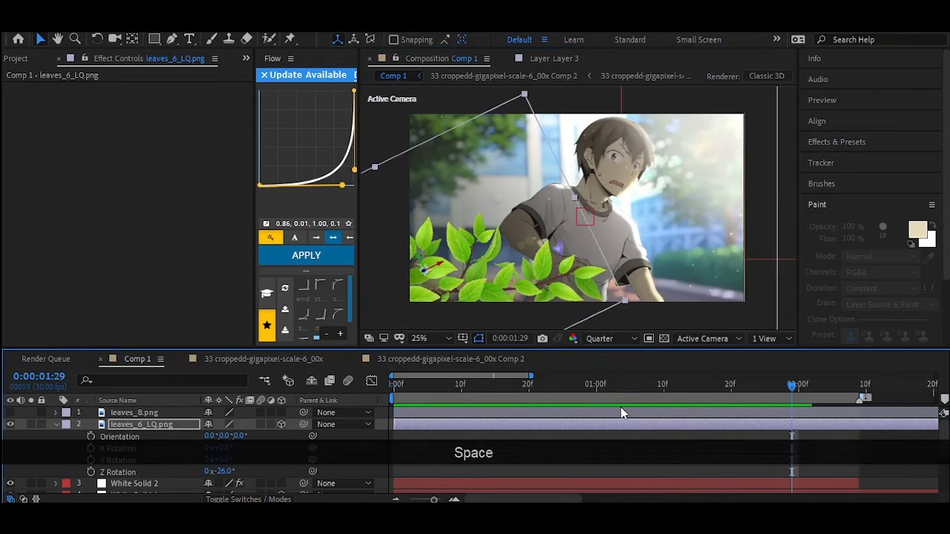
key("p")
key("shift+t")
key("space")
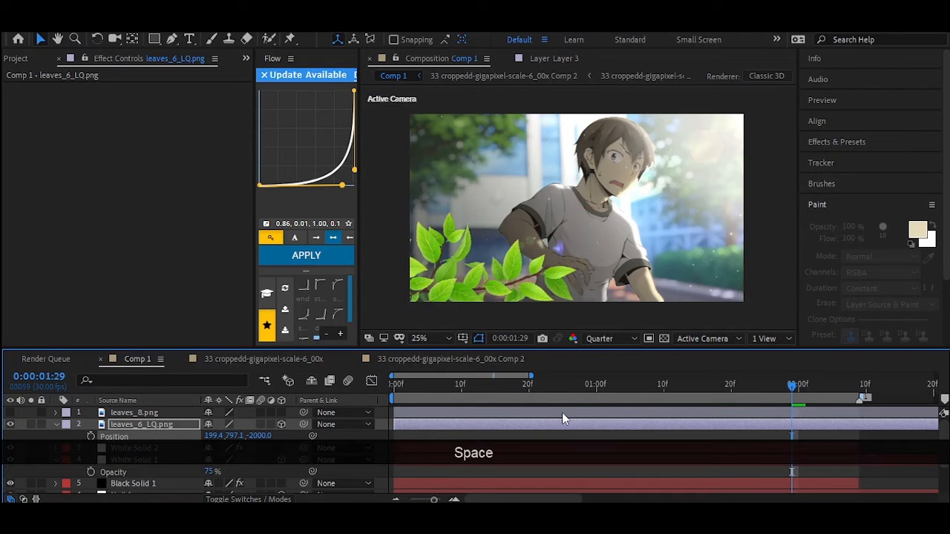
key("ctrl")
key("ctrl+space")
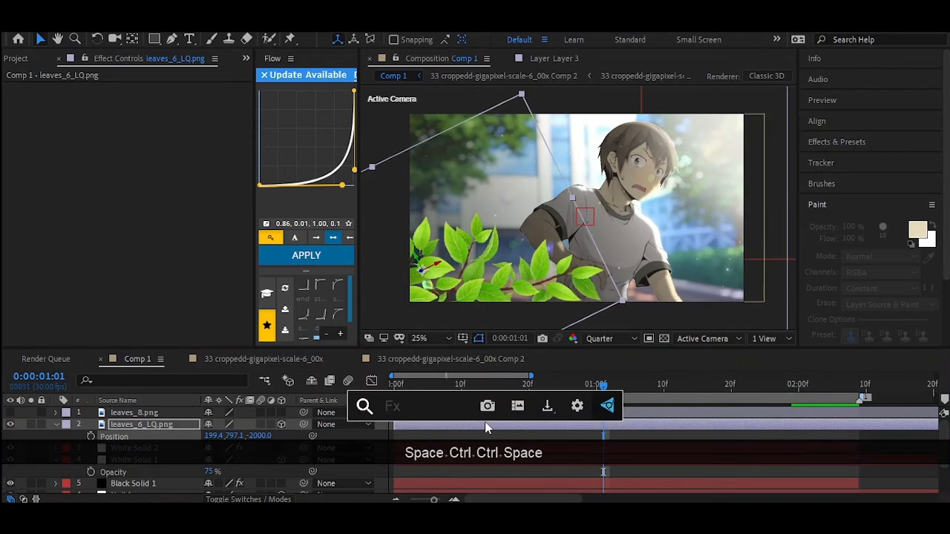
type("hue")
left_click(434, 389)
key("ctrl")
key("ctrl")
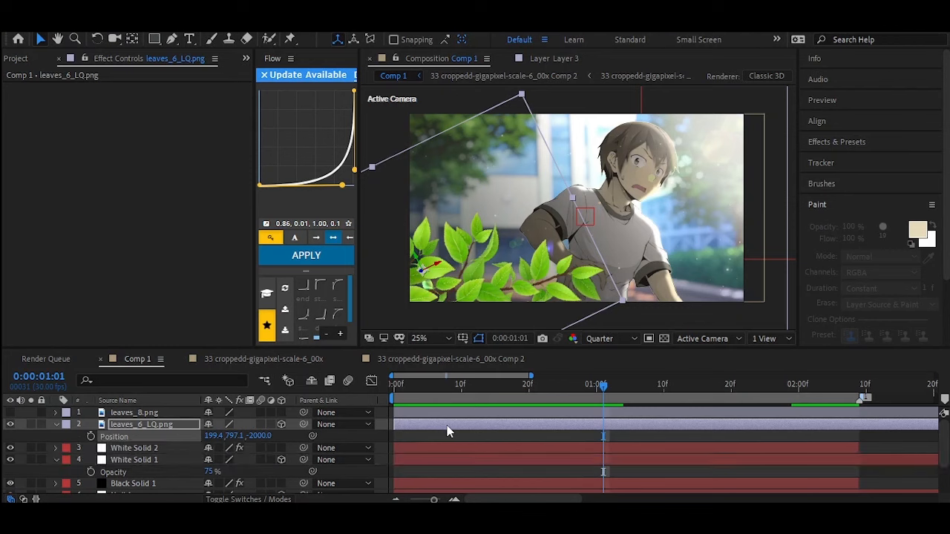
key("ctrl+space")
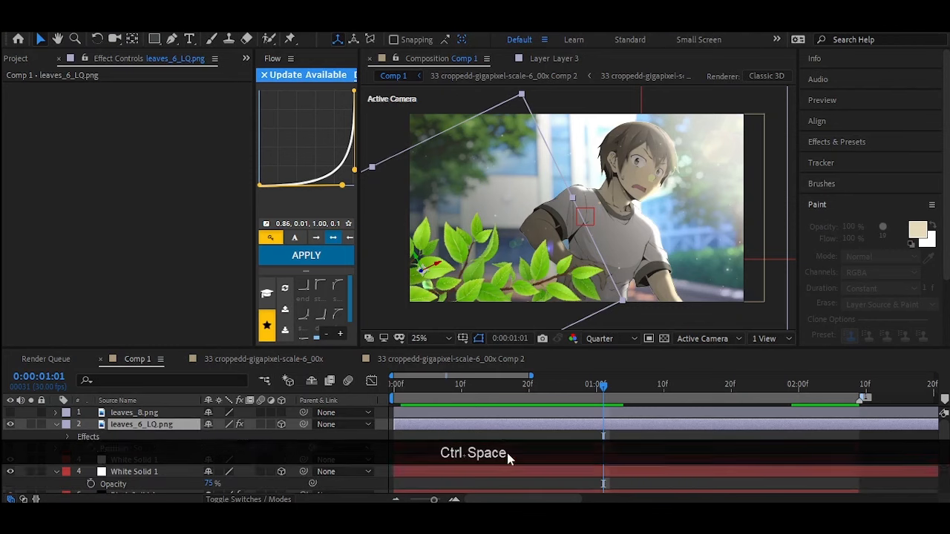
key("ctrl+z")
Apply Hue/Saturation to leaves_6_LQ.png and lower its Master Saturation to -50.
key("ctrl+space")
type("hue")
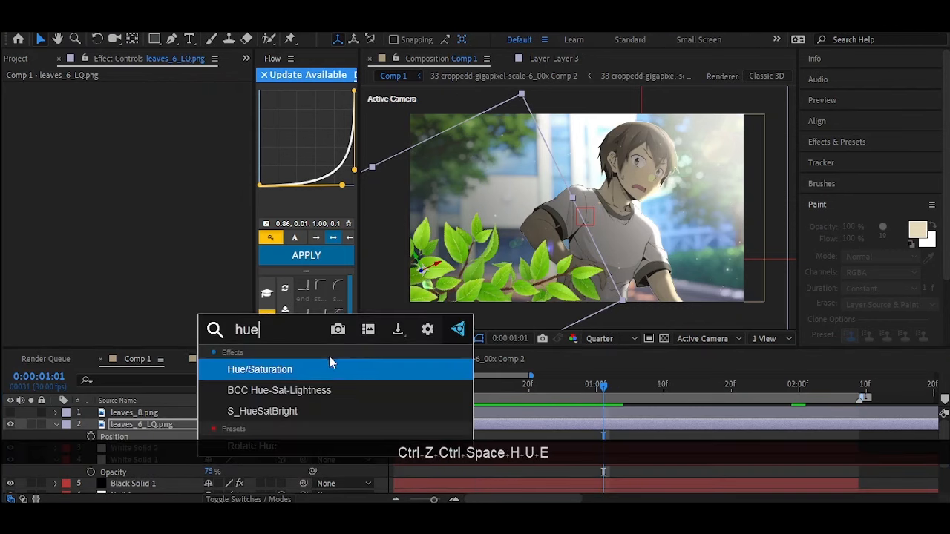
left_click(329, 370)
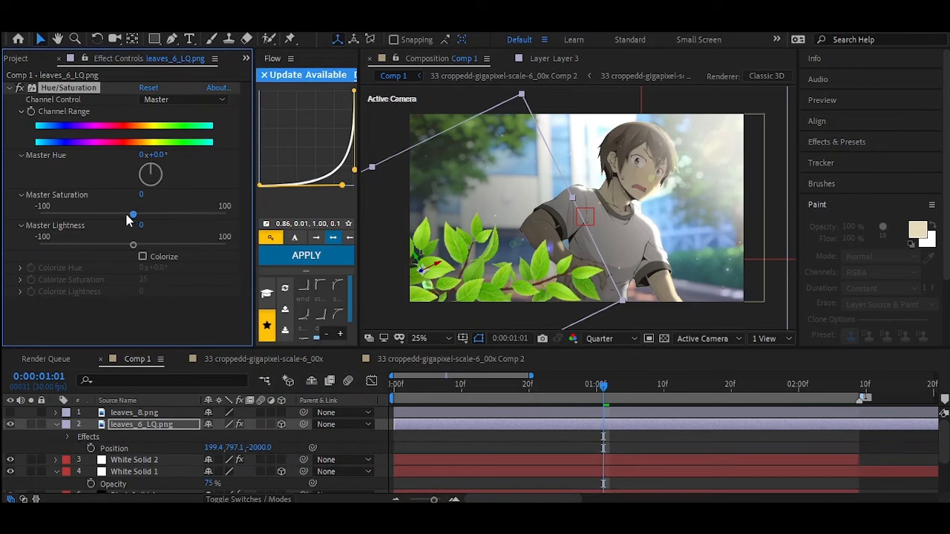
left_click_drag(127, 216, 98, 215)
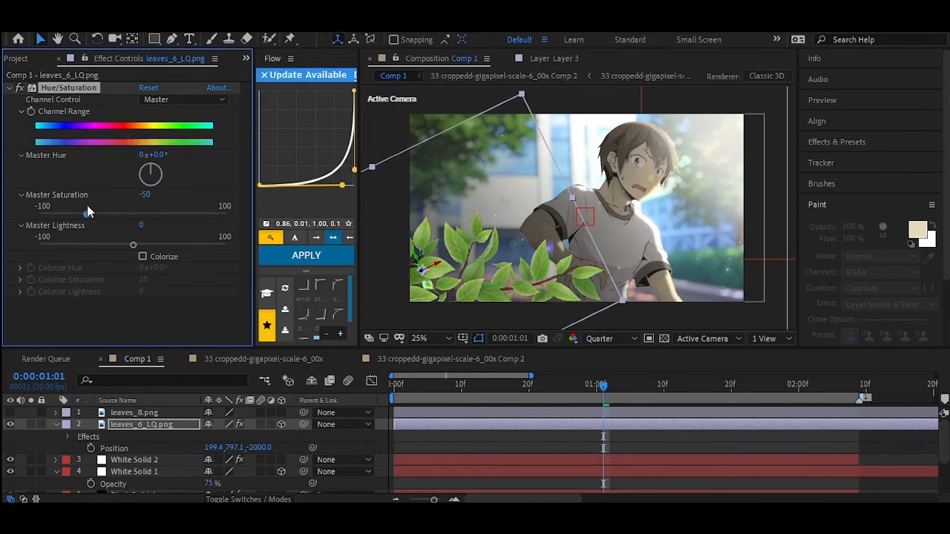
Add Fast Box Blur to leaves_6_LQ.png with a Blur Radius of 10 and preview the composition.
left_click(418, 424)
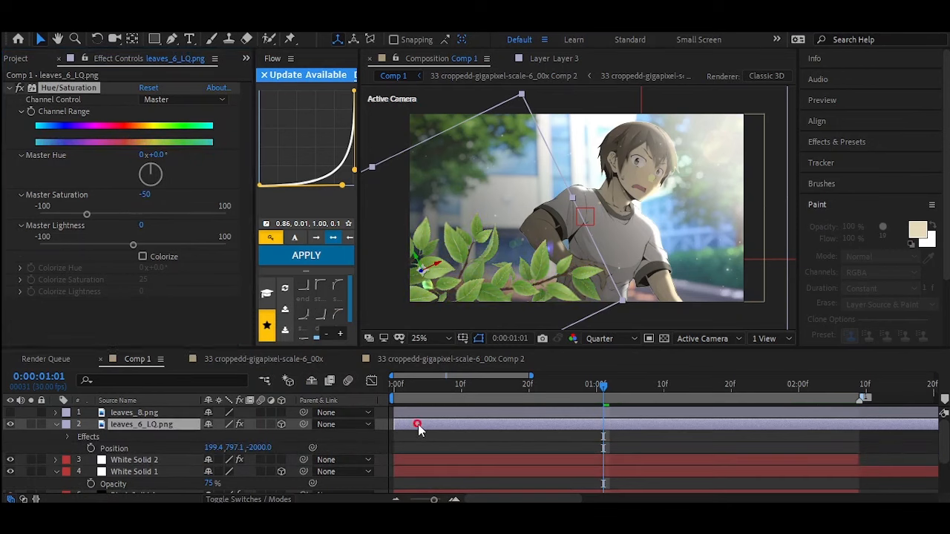
key("ctrl+space")
type("fas")
left_click(407, 390)
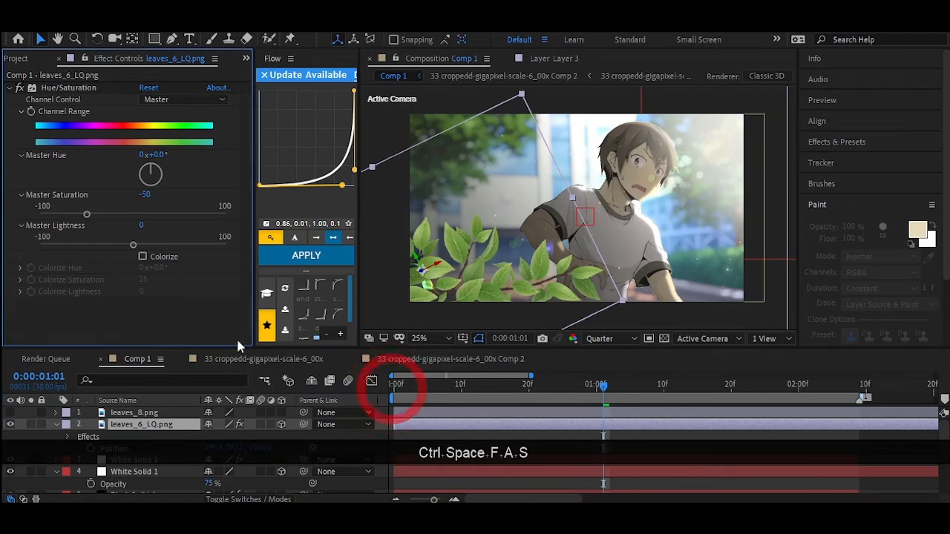
left_click_drag(141, 303, 147, 303)
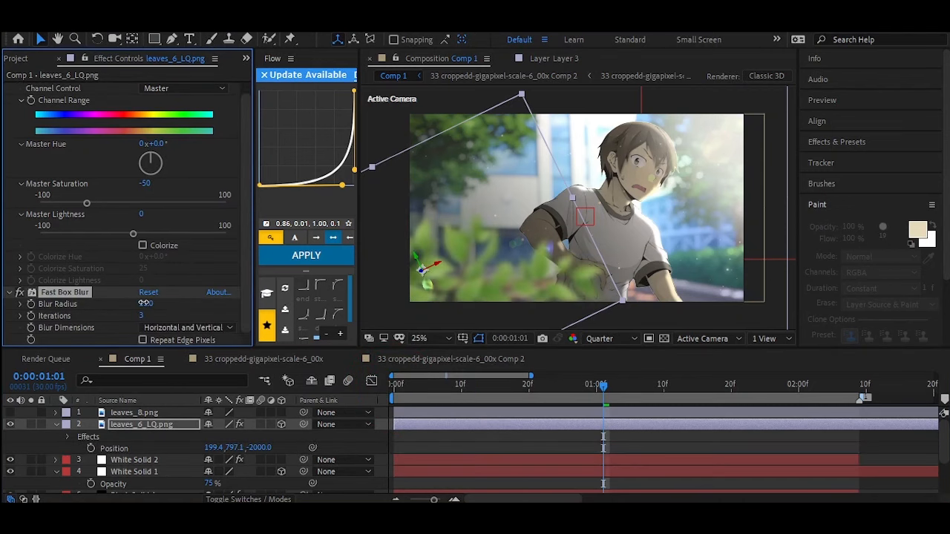
left_click(145, 304)
type("10")
key("Return")
key("space")
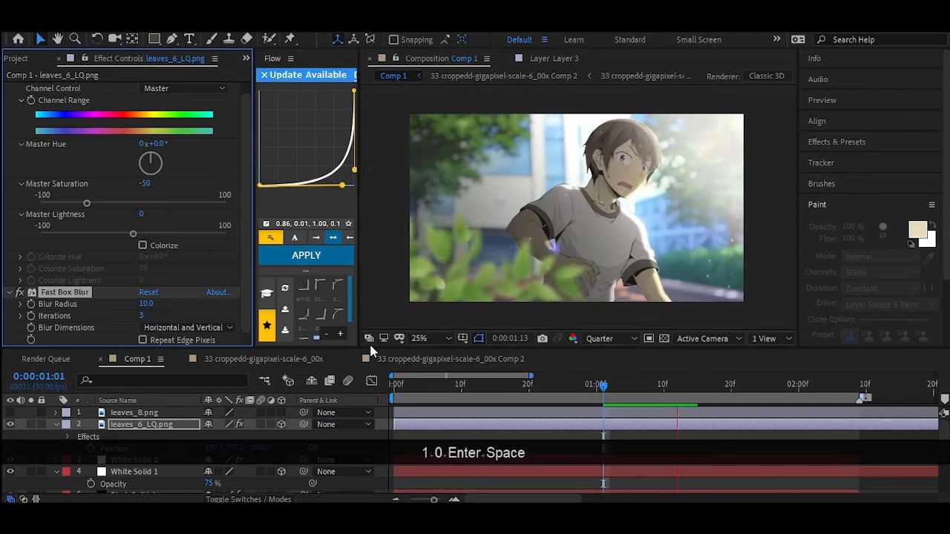
Set the Fast Box Blur radius of leaves_6_LQ.png to 7 and preview the softer blur.
key("space")
left_click(147, 304)
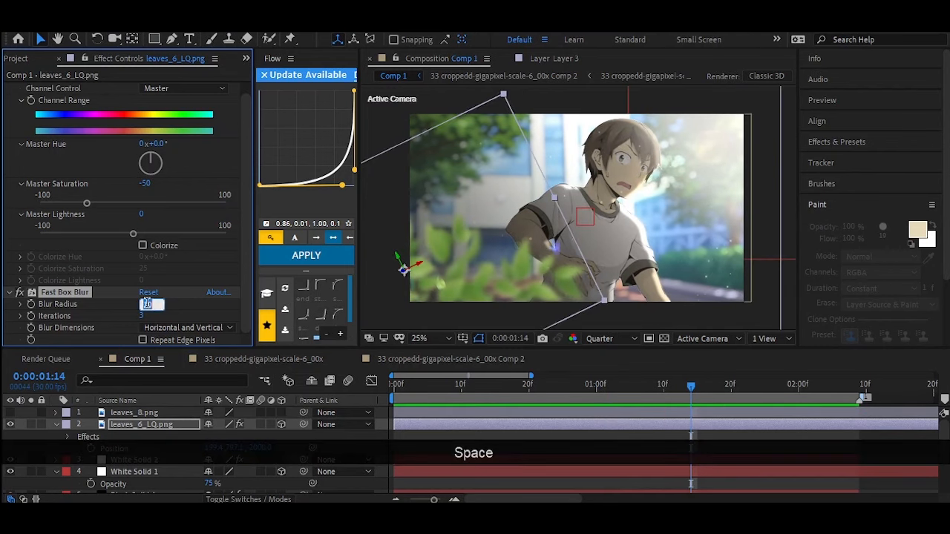
key("space")
key("space")
Unhide leaves_8.png, flip it horizontally and turn it into a 3D layer.
left_click(515, 413)
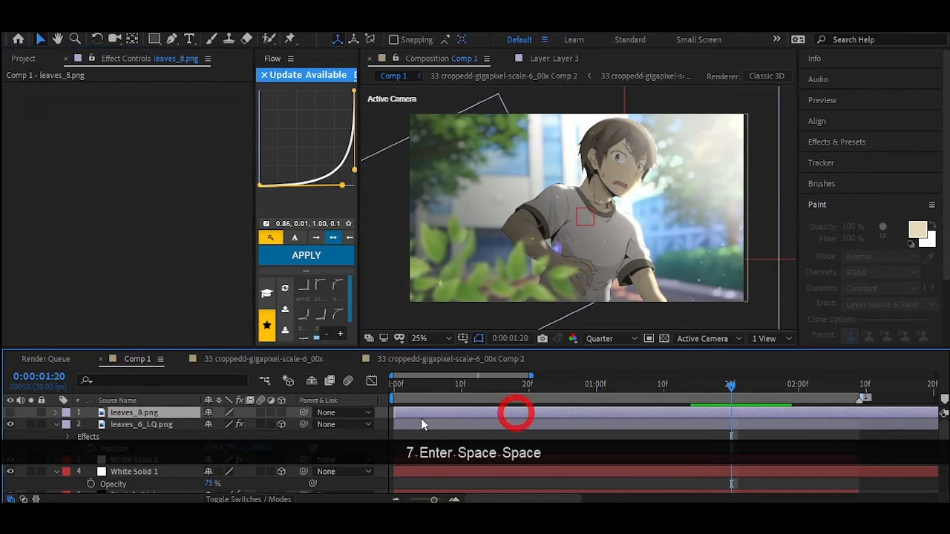
left_click(16, 415)
right_click(162, 414)
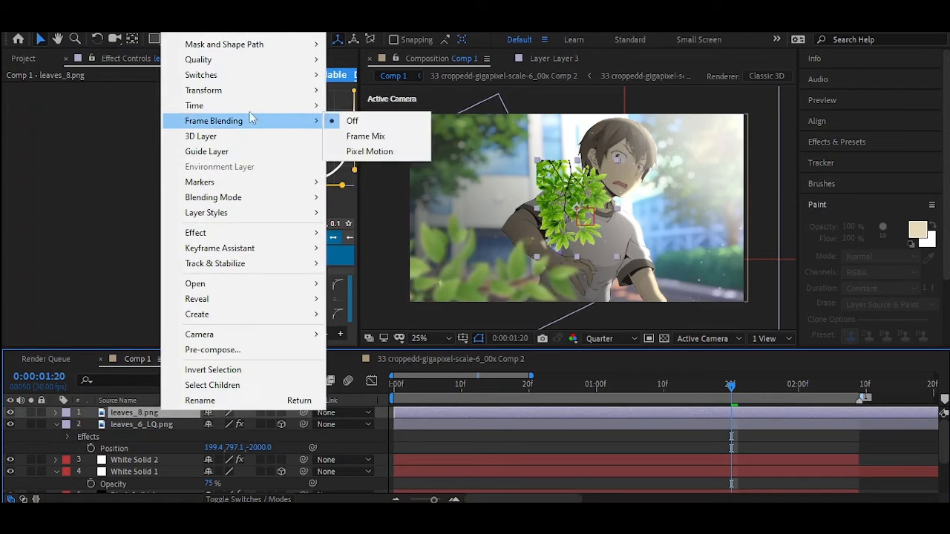
mouse_move(245, 89)
left_click(406, 223)
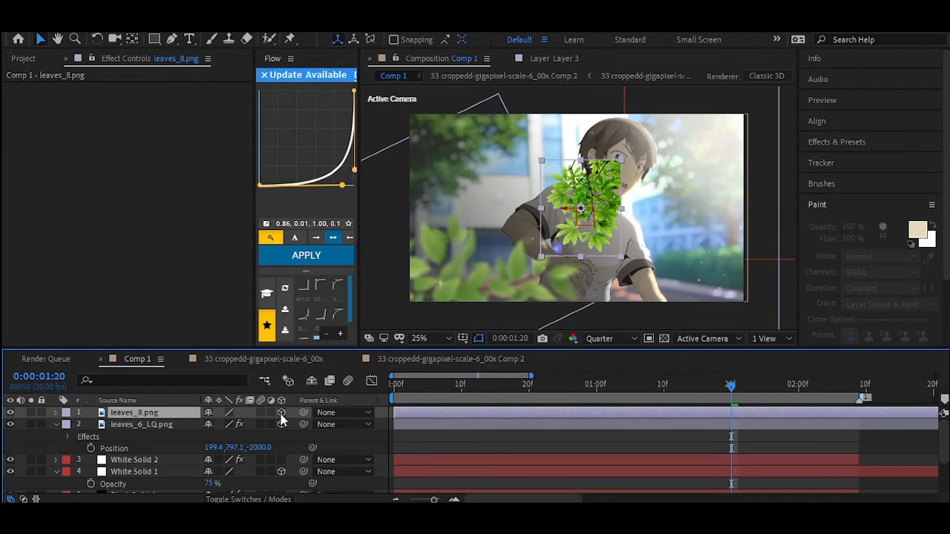
Set the Z position of leaves_8.png to -2000 and enlarge the layer to about 141% scale.
key("p")
left_click(252, 424)
type("-2000")
key("Return")
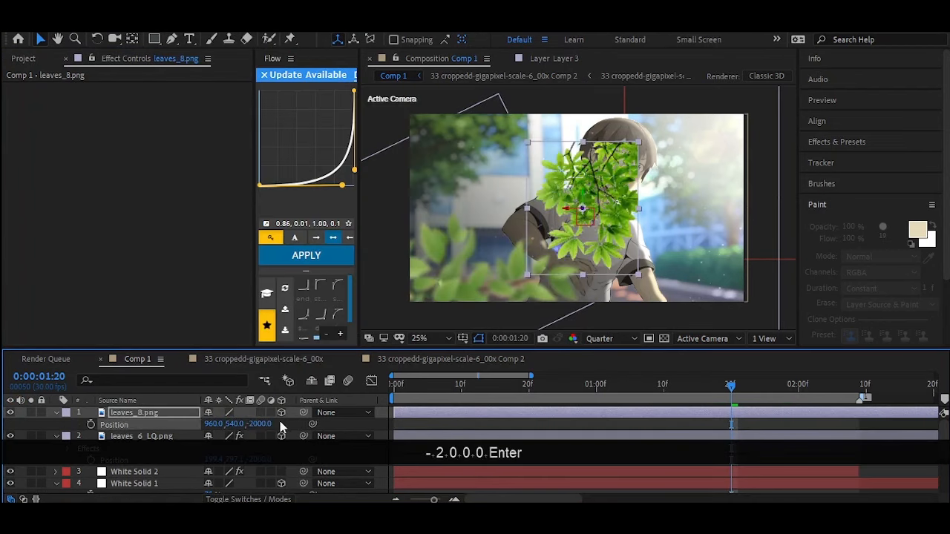
left_click_drag(253, 425, 275, 422)
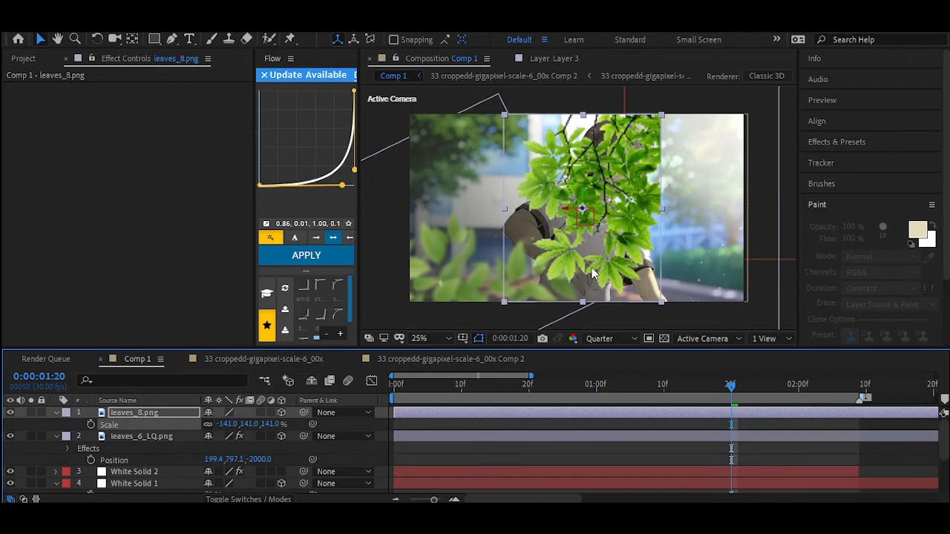
Place leaves_8.png in the upper-right of the frame at about 1532, 404, -2265 and preview it.
key("p")
left_click_drag(213, 424, 668, 340)
left_click_drag(257, 424, 31, 350)
left_click_drag(234, 424, 157, 424)
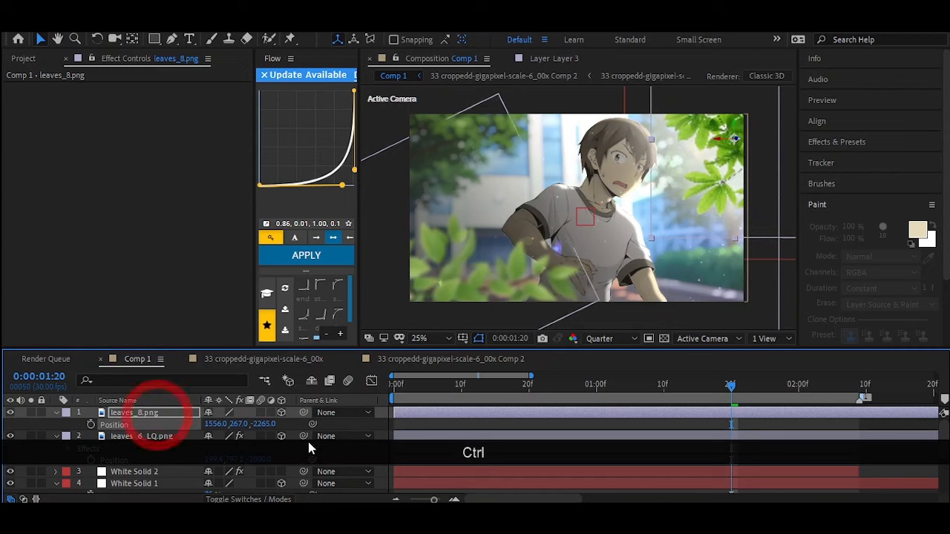
left_click_drag(239, 423, 341, 424)
mouse_move(210, 423)
left_mouse_down()
mouse_move(172, 423)
mouse_move(191, 420)
left_mouse_up()
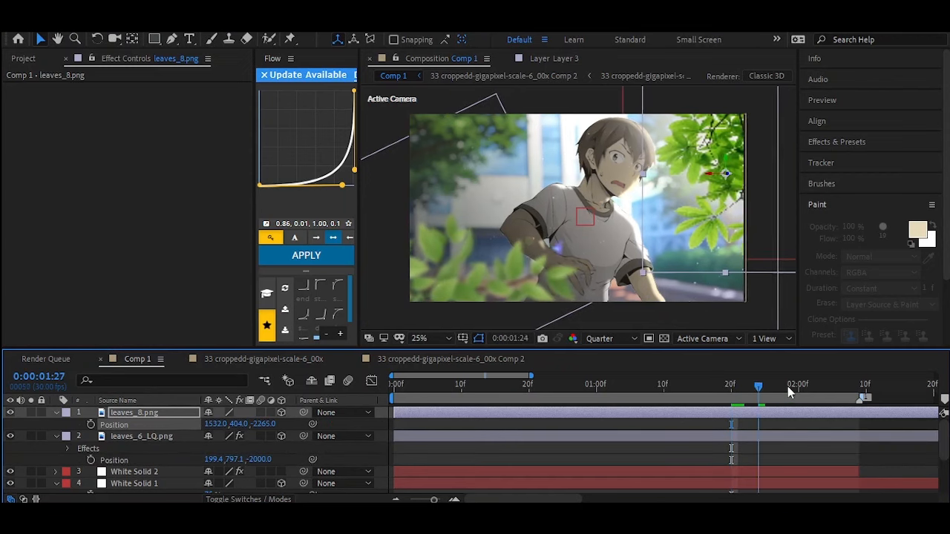
key("space")
key("space")
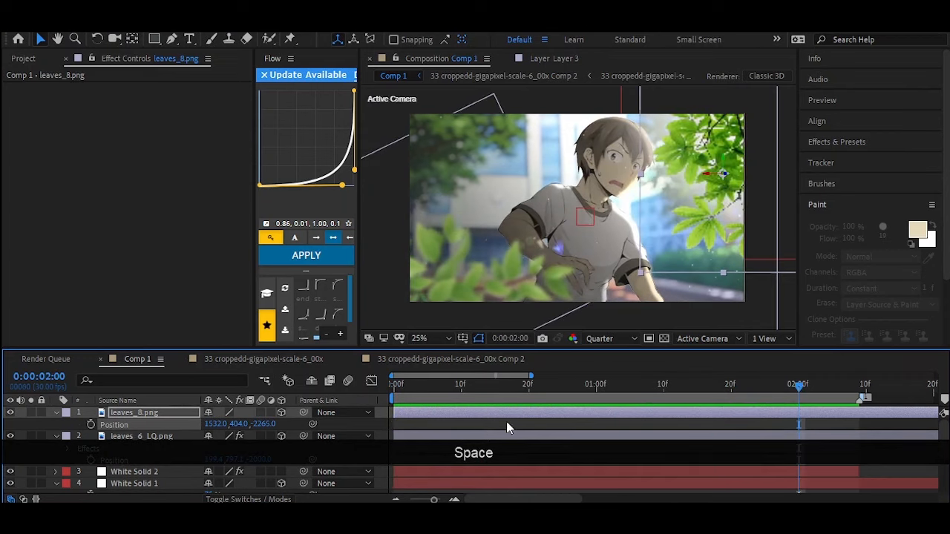
Move leaves_6_LQ.png to the upper-left of the frame, set its Z rotation to 0°, and preview from the start.
left_click(479, 435)
scroll(243, 431, "down", 1)
left_click_drag(393, 199, 394, 108)
key("r")
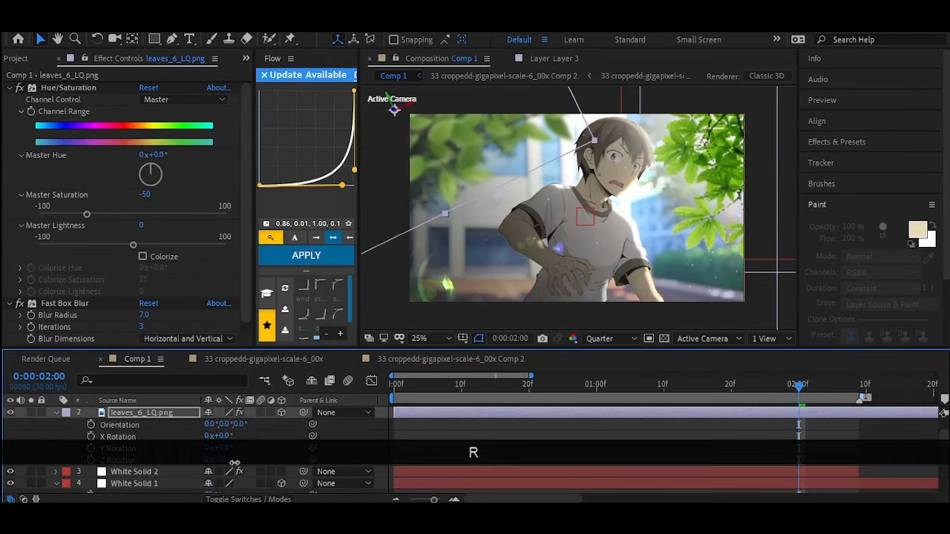
mouse_move(219, 460)
left_mouse_down()
mouse_move(245, 452)
mouse_move(235, 451)
left_mouse_up()
left_click(413, 392)
key("space")
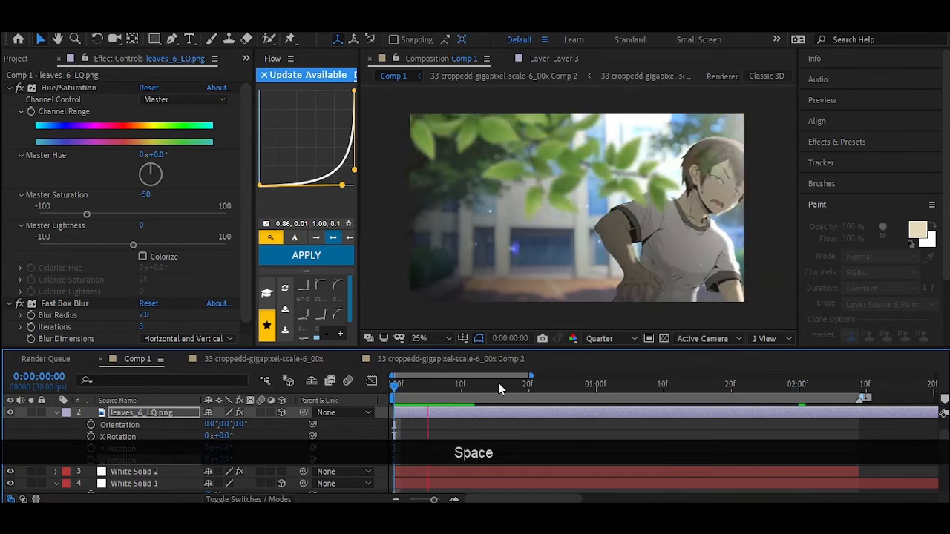
Lower leaves_8.png to a Y position of about 809 and try flipping it horizontally.
scroll(664, 419, "up", 2)
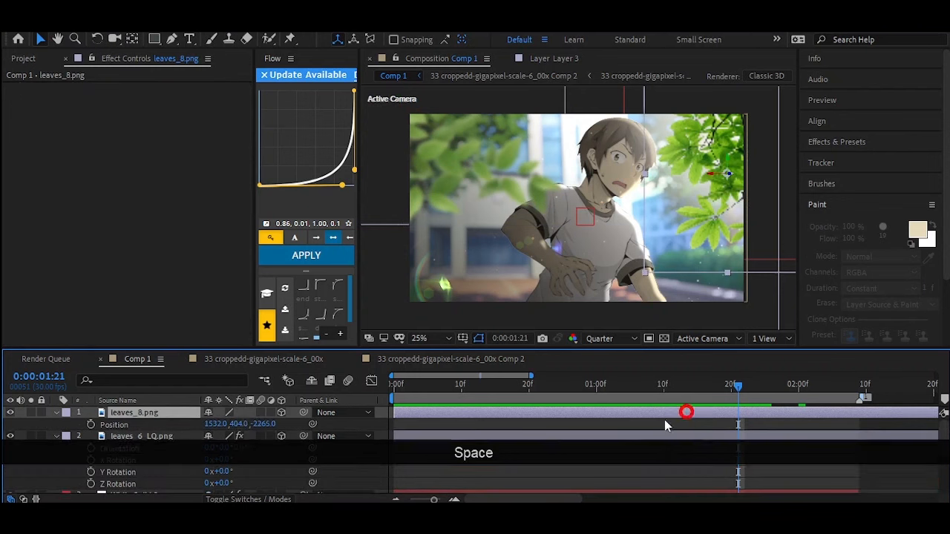
left_click(158, 413)
right_click(158, 416)
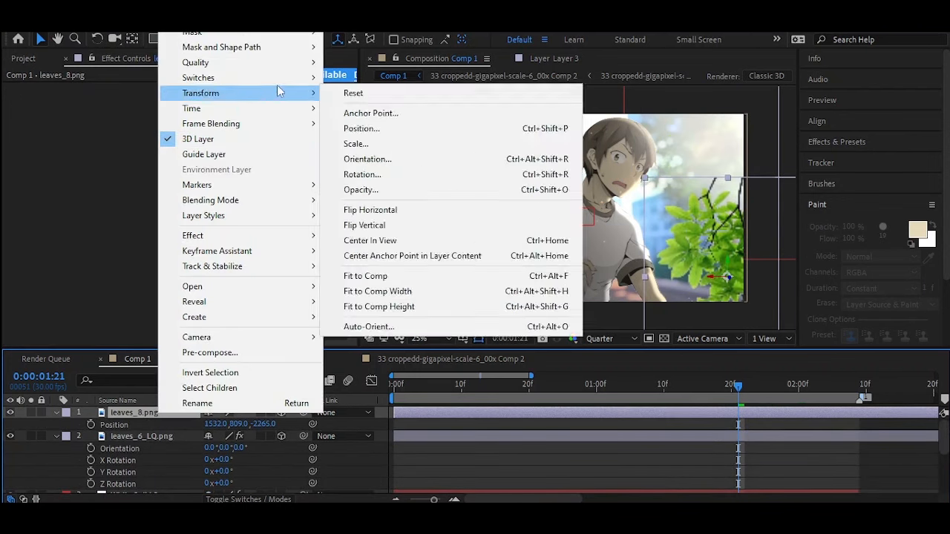
mouse_move(198, 89)
left_click(382, 210)
key("ctrl+z")
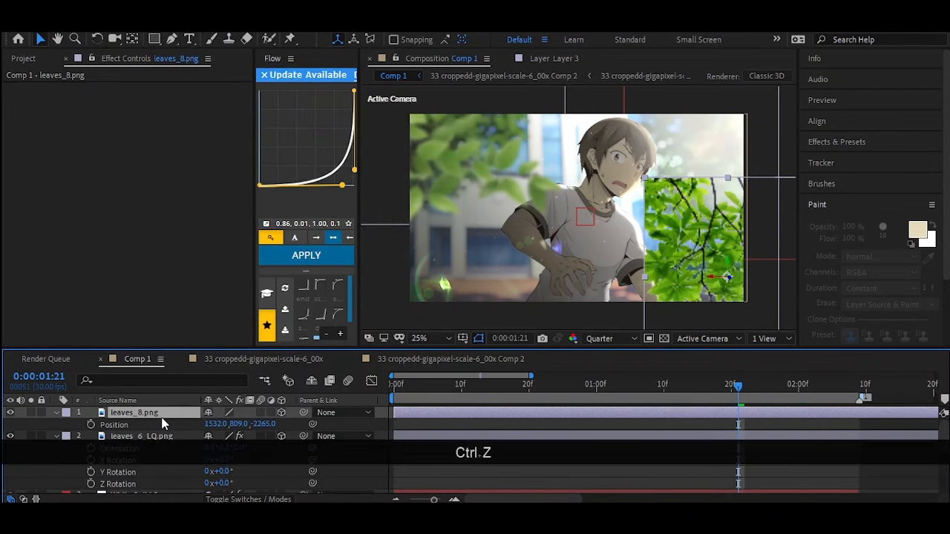
double_click(161, 416)
left_click(429, 62)
Flip leaves_8.png vertically, position it in the lower-right of the frame at about 1414, 825, -2265, and preview it.
right_click(163, 414)
mouse_move(215, 92)
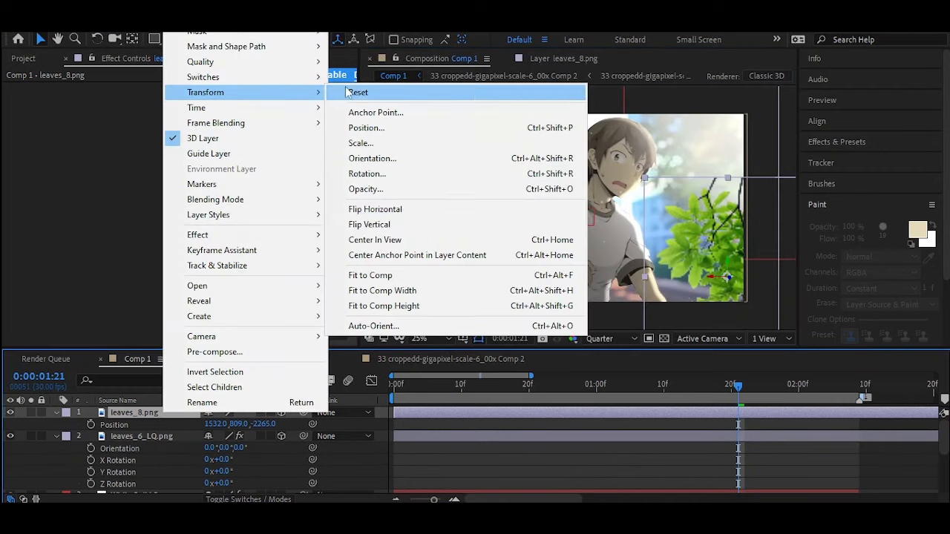
left_click(409, 221)
left_click_drag(237, 425, 320, 437)
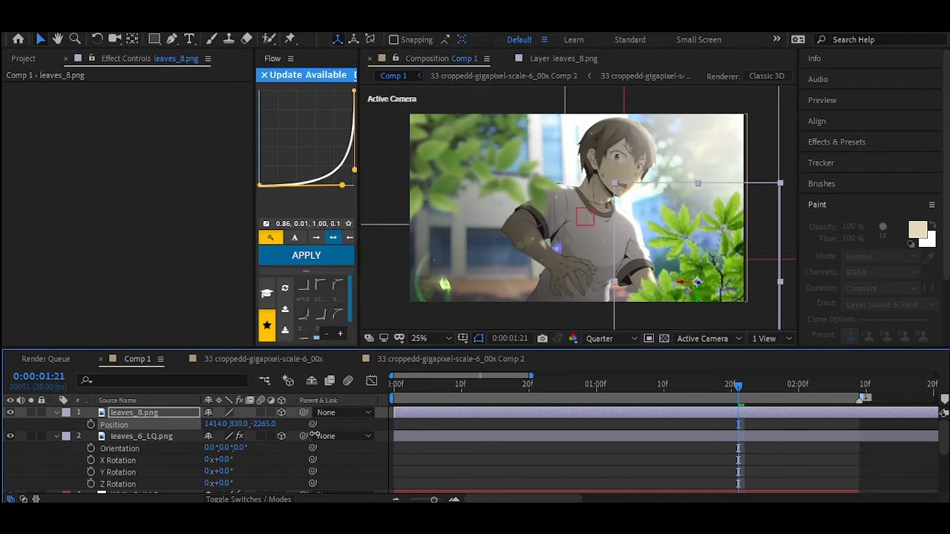
key("space")
key("space")
Copy the Hue/Saturation and Fast Box Blur effects from leaves_6_LQ.png to leaves_8.png and preview the composition.
left_click(710, 436)
key("ctrl+a")
key("ctrl+c")
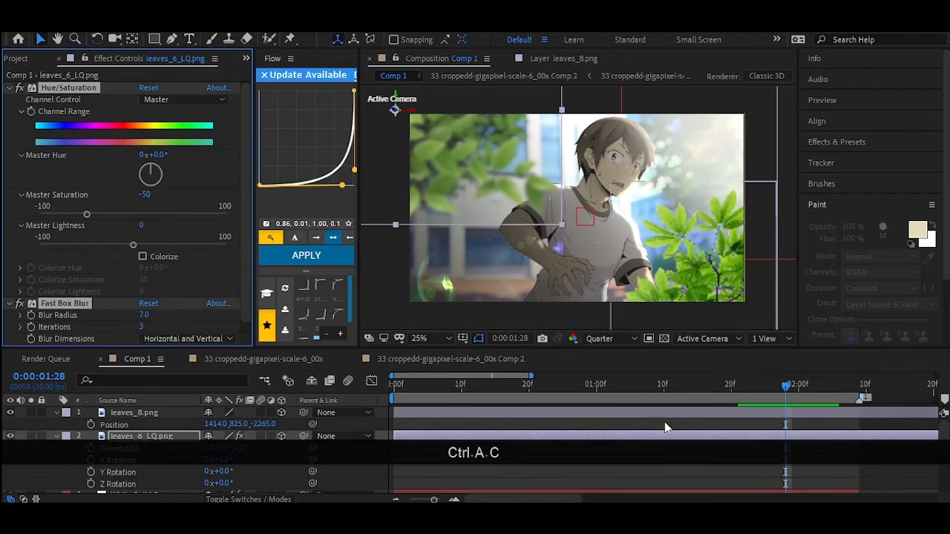
left_click(665, 412)
key("ctrl+v")
key("space")
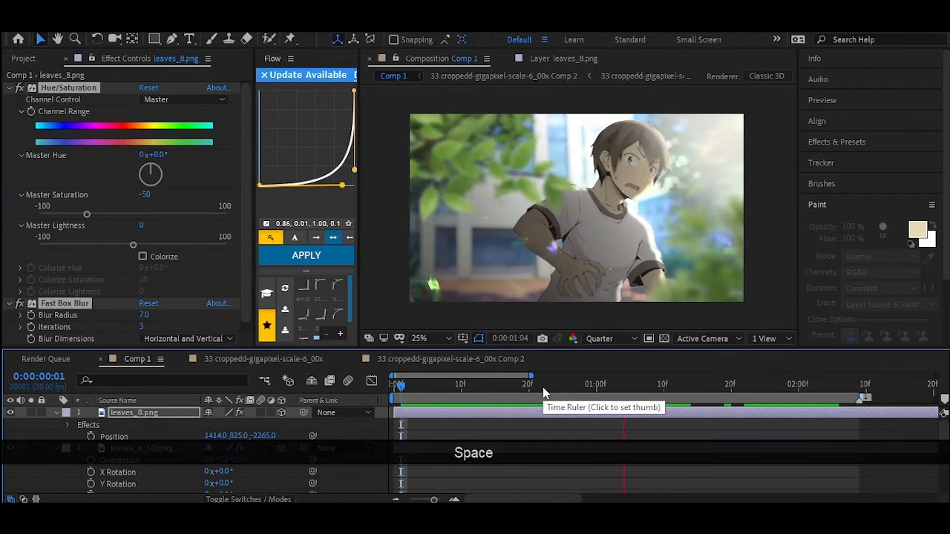
key("space")
Raise leaves_8.png to a Y position of about 302 and flip it vertically again.
left_click(721, 413)
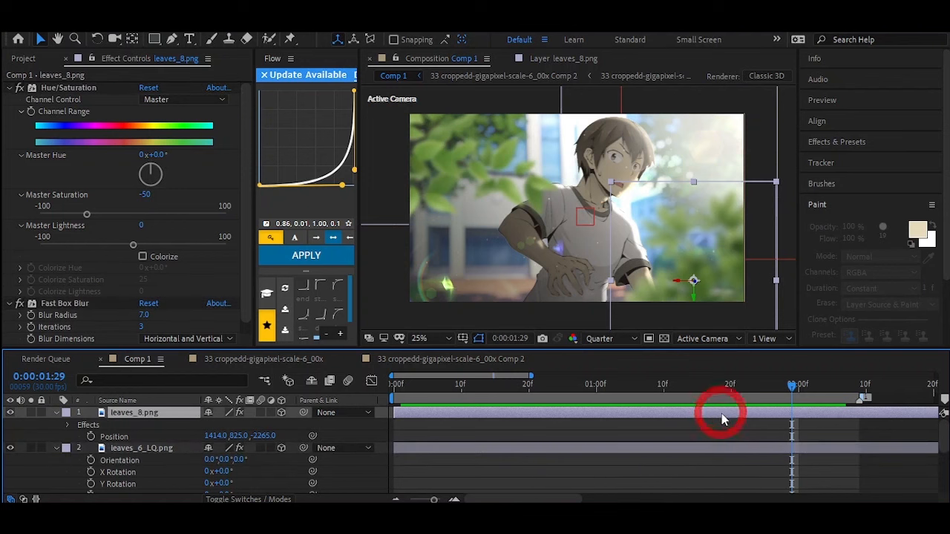
left_click_drag(239, 436, 58, 256)
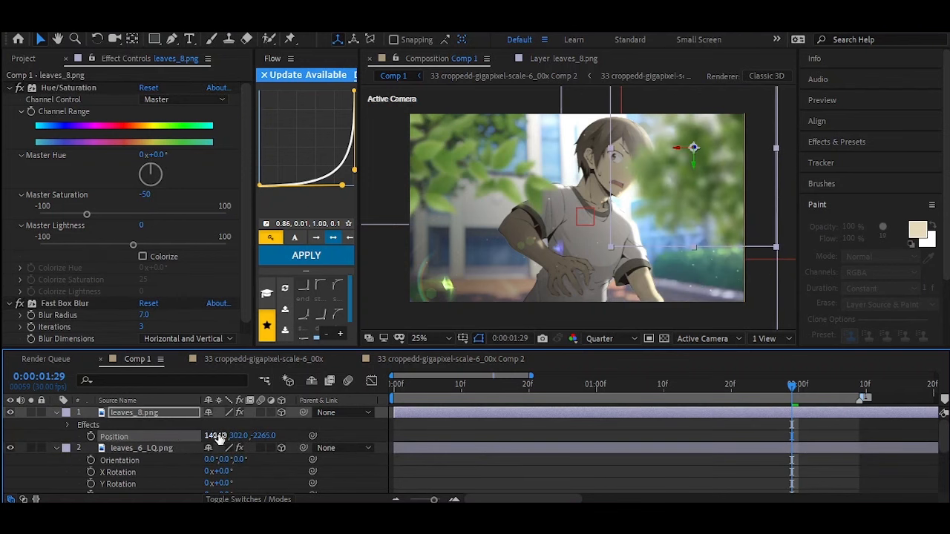
right_click(191, 412)
mouse_move(222, 95)
left_click(356, 227)
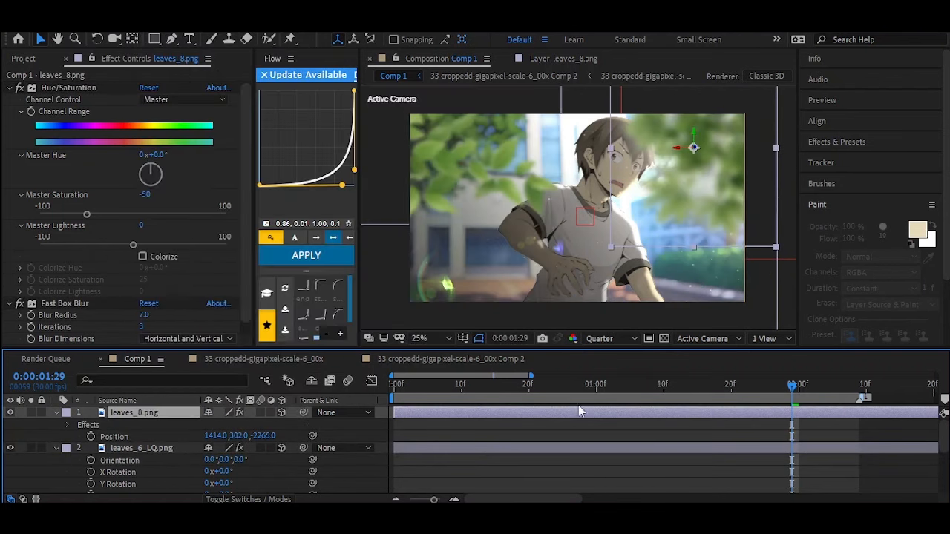
Fine-tune the position of leaves_8.png to about 1498, 277, -2265 and preview the camera move.
key("space")
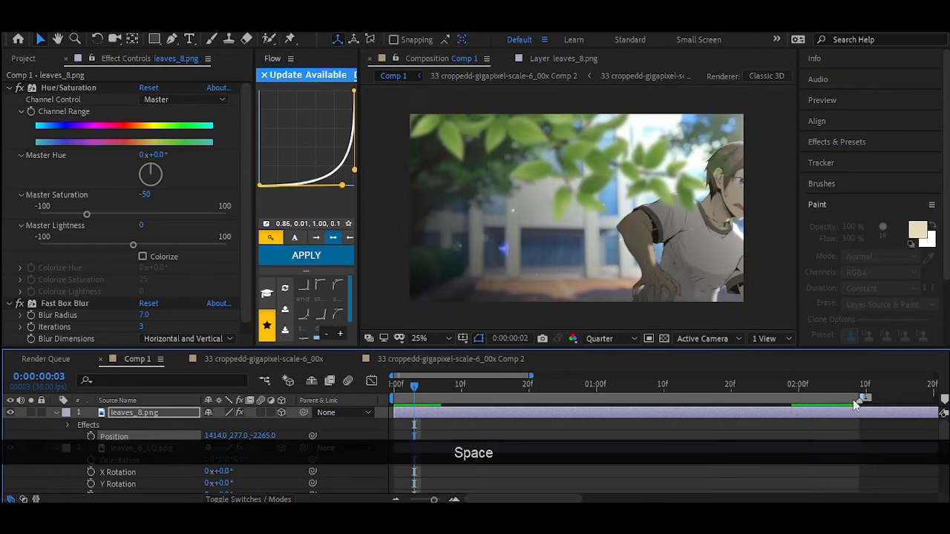
left_click(836, 389)
key("space")
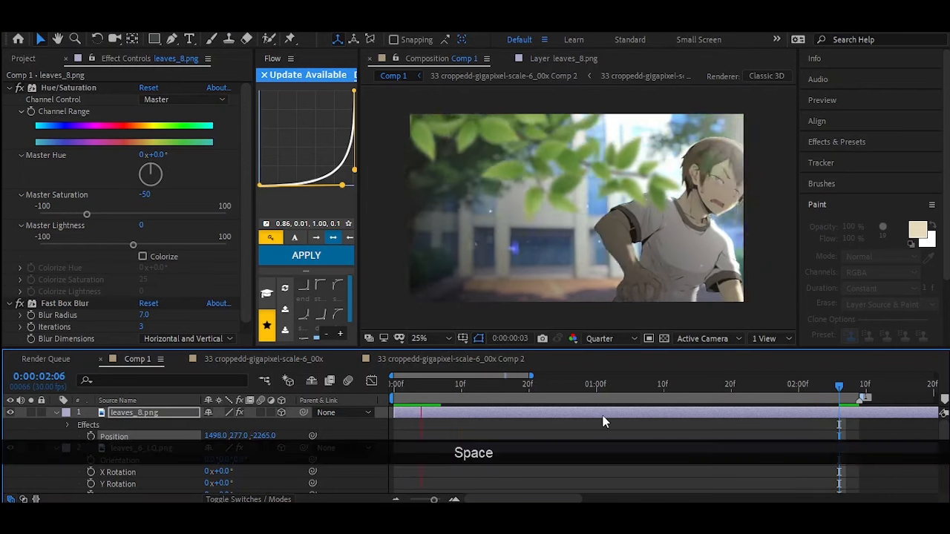
key("space")
key("space")
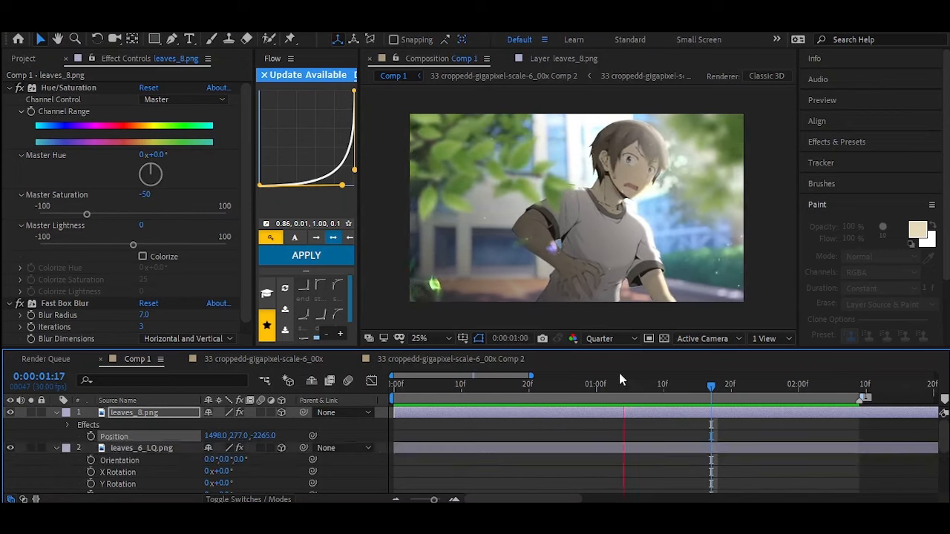
Save the project and play the composition preview again.
key("space")
key("ctrl+s")
key("space")
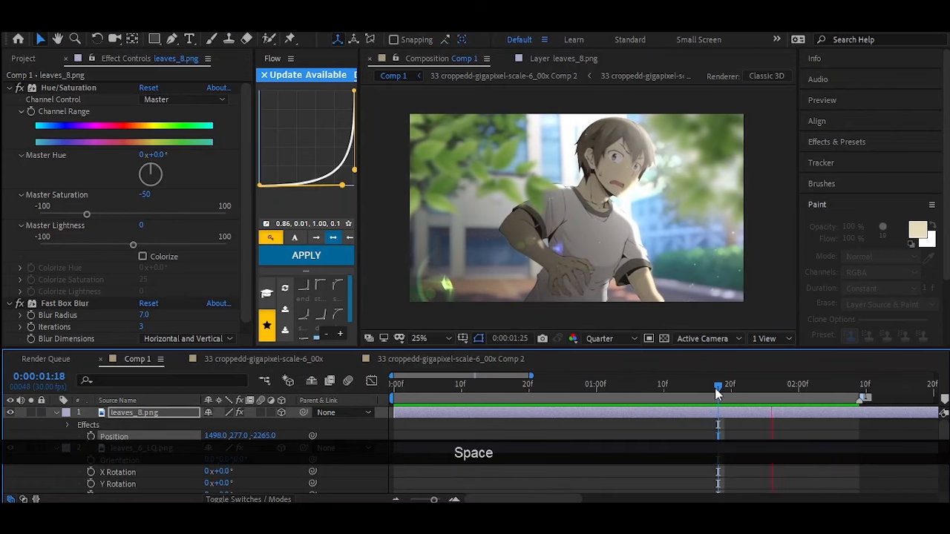
Add an adjustment layer above all layers, apply the Looks effect to it and open the look for editing.
key("space")
key("ctrl+alt+y")
key("ctrl+space")
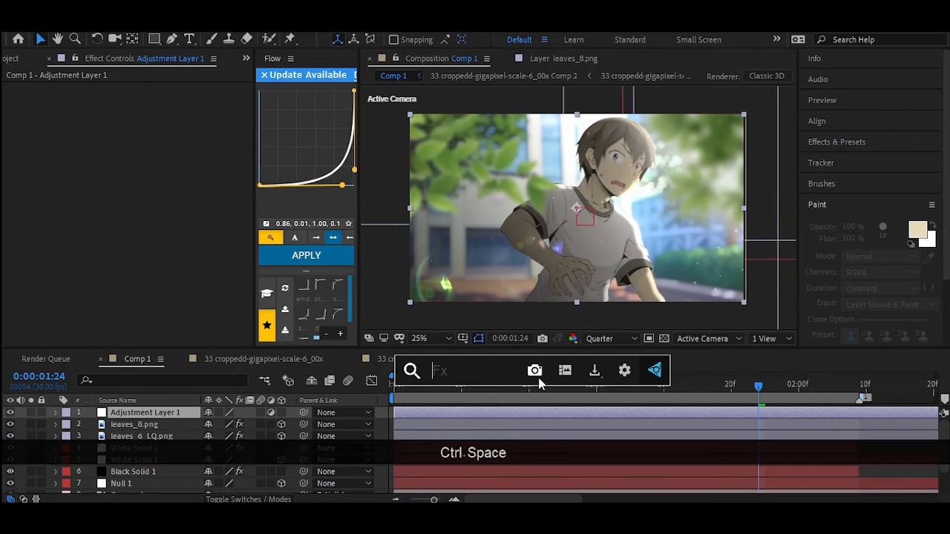
type("loo")
left_click(481, 369)
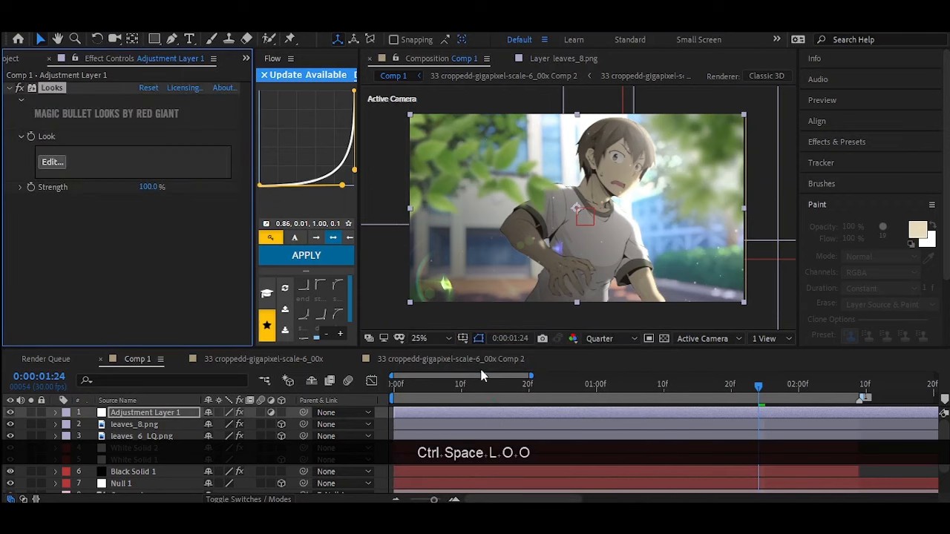
left_click(52, 162)
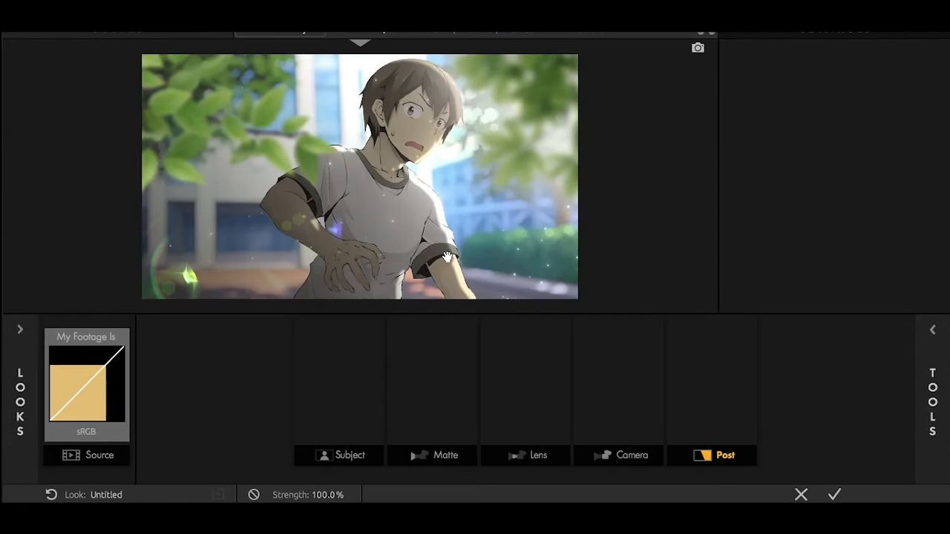
Add the Colorista and Mojo II tools to the Post stage of the look.
key("shift+t")
scroll(825, 237, "down", 2)
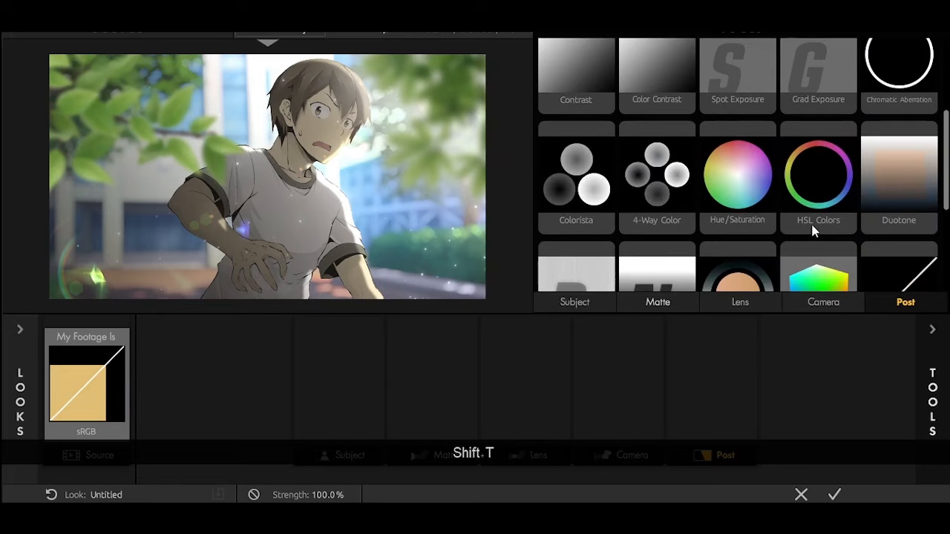
double_click(583, 187)
key("shift+t")
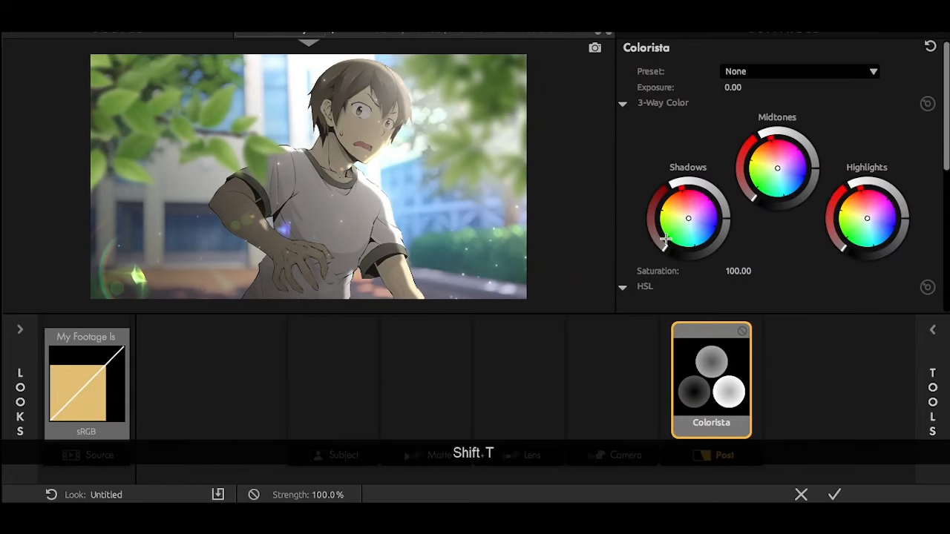
key("shift+t")
scroll(806, 110, "down", 1)
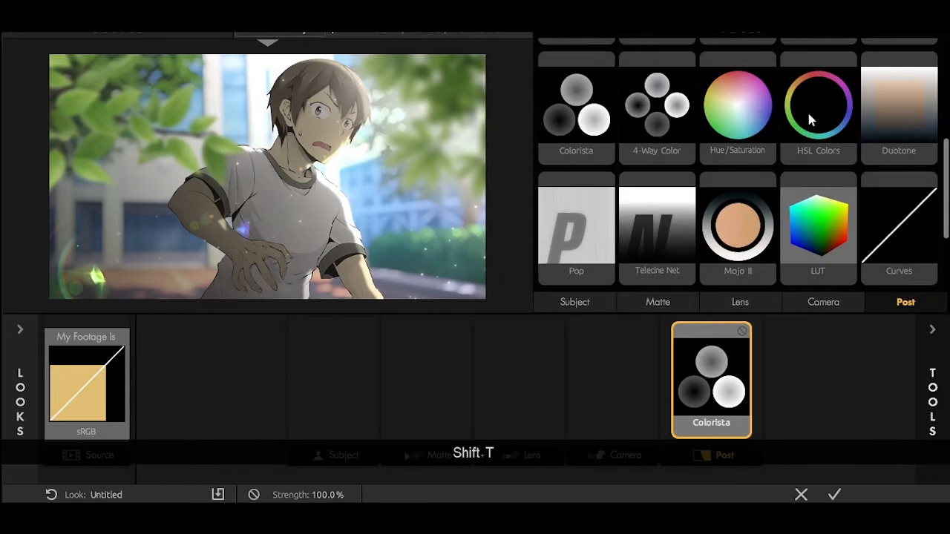
double_click(771, 212)
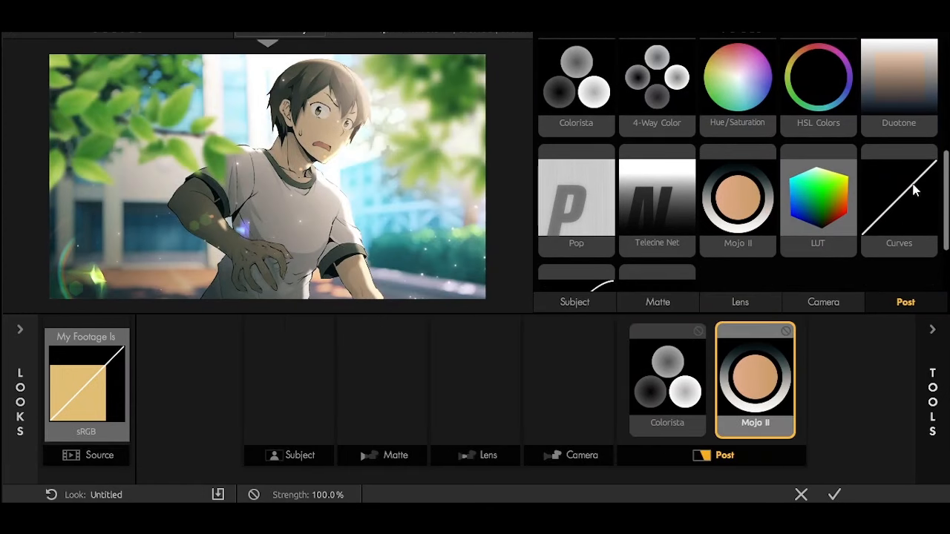
Add the HSL Colors tool after Mojo II in the Post stage.
scroll(746, 201, "down", 1)
scroll(746, 201, "up", 2)
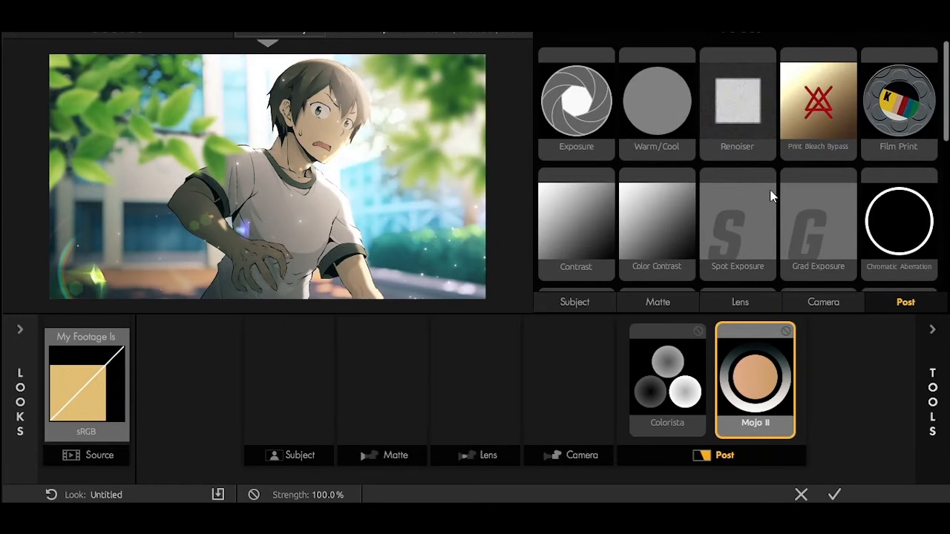
scroll(772, 184, "down", 2)
double_click(829, 104)
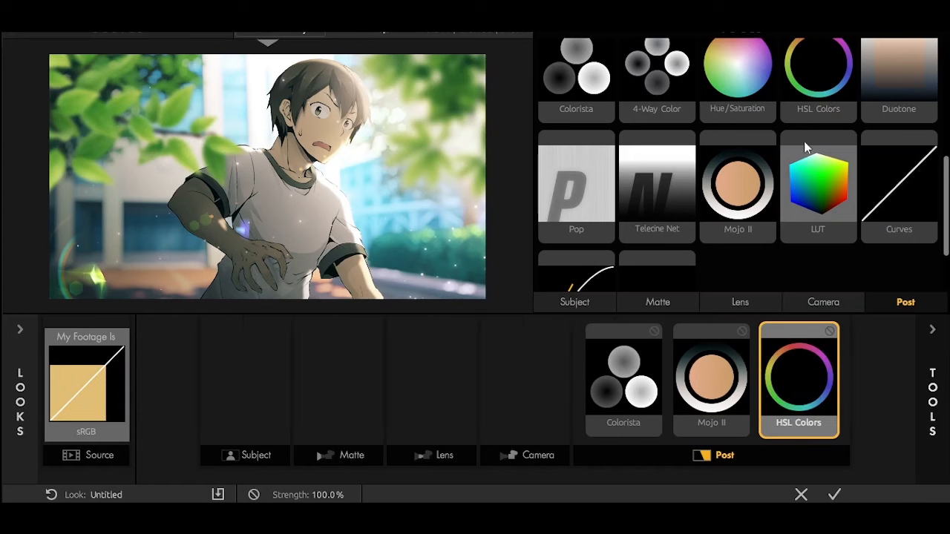
Look through the other stages' tools and add Diffusion to the Matte stage.
scroll(803, 141, "down", 1)
scroll(723, 191, "up", 1)
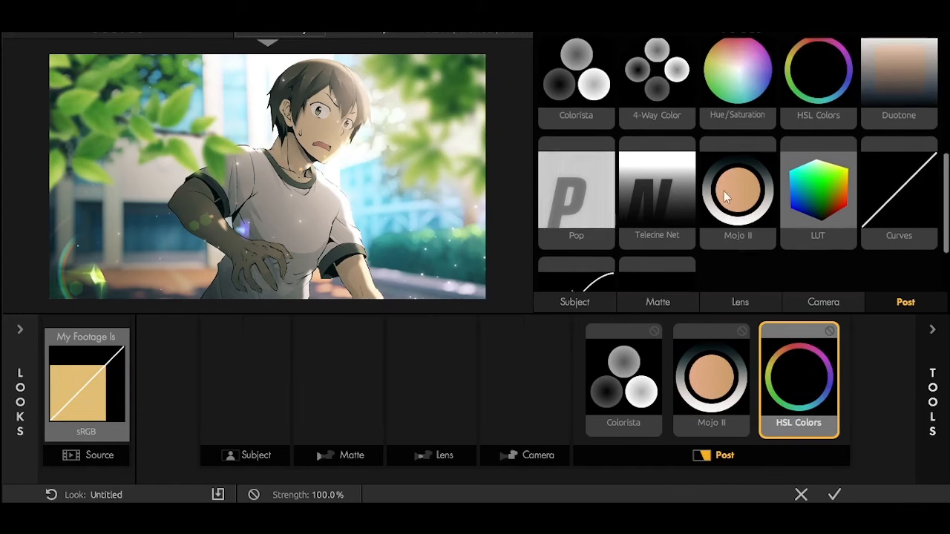
left_click(740, 302)
left_click(820, 302)
left_click(890, 300)
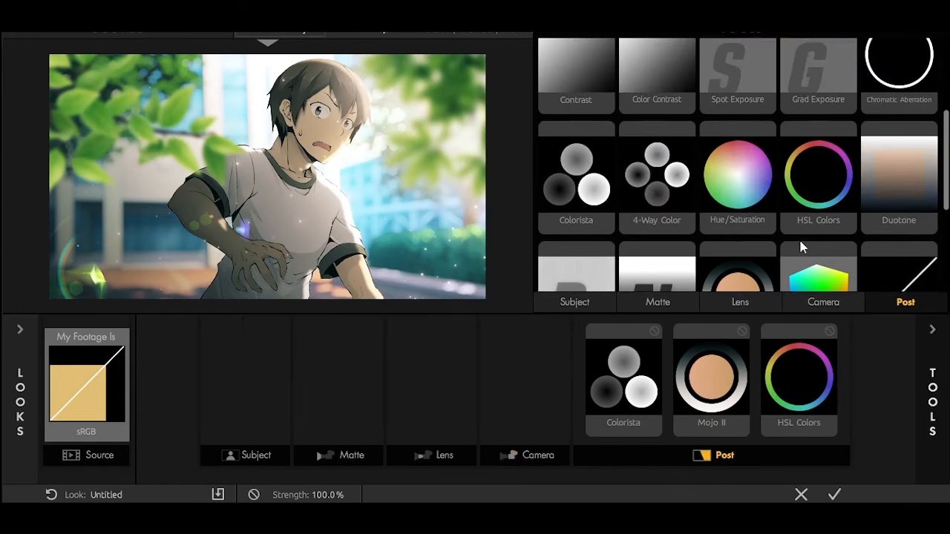
left_click(655, 304)
double_click(816, 119)
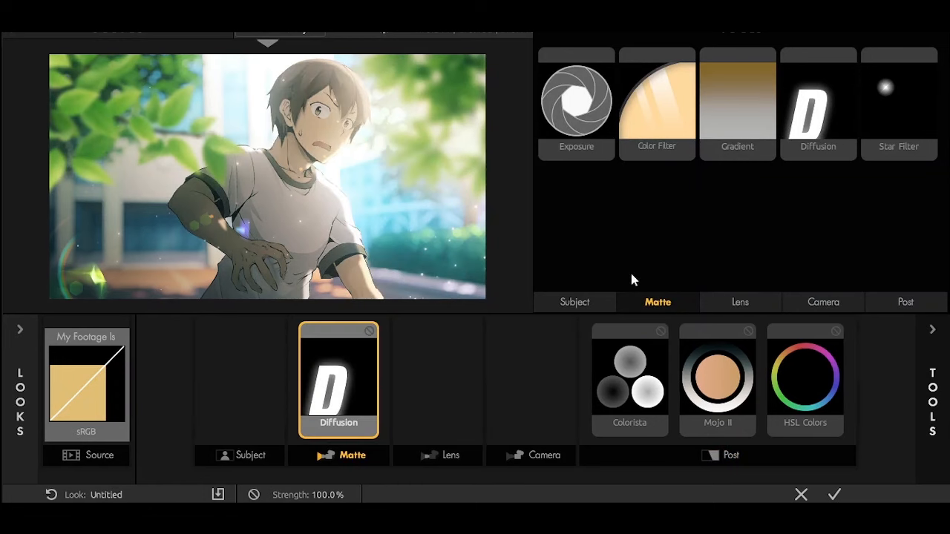
Add the Exposure tool to the Subject stage of the look.
left_click(594, 300)
scroll(742, 174, "down", 3)
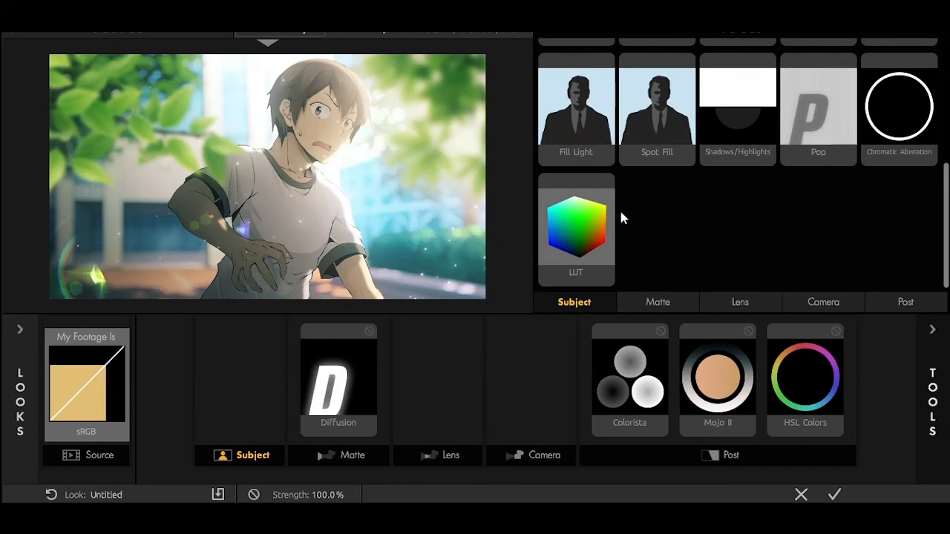
scroll(621, 215, "up", 4)
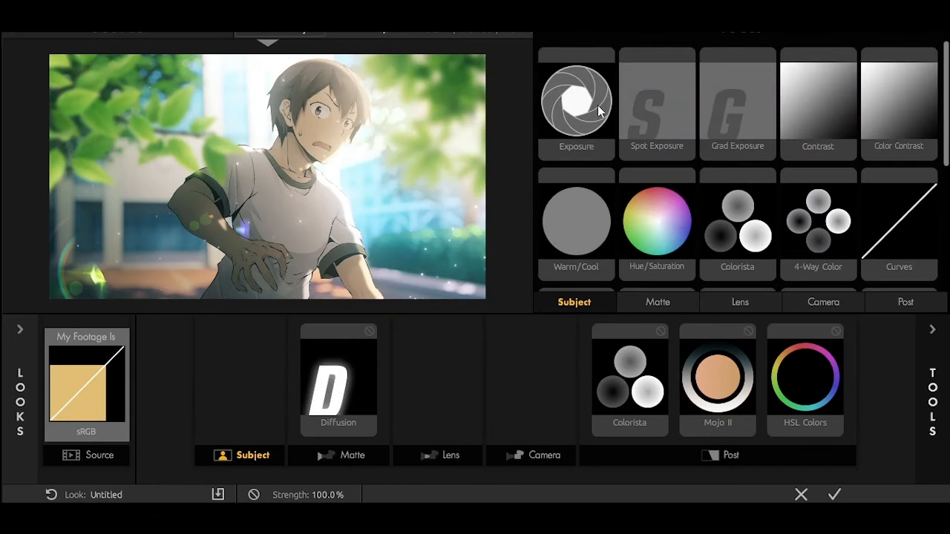
double_click(597, 107)
scroll(721, 205, "down", 1)
scroll(735, 186, "up", 1)
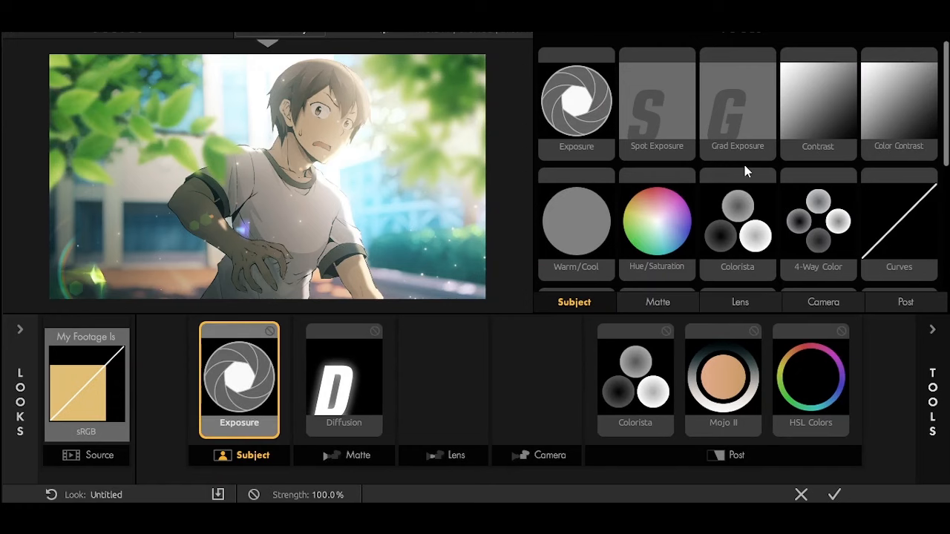
Check the Post tools in the chain and disable the Diffusion tool.
scroll(738, 197, "down", 4)
left_click(800, 385)
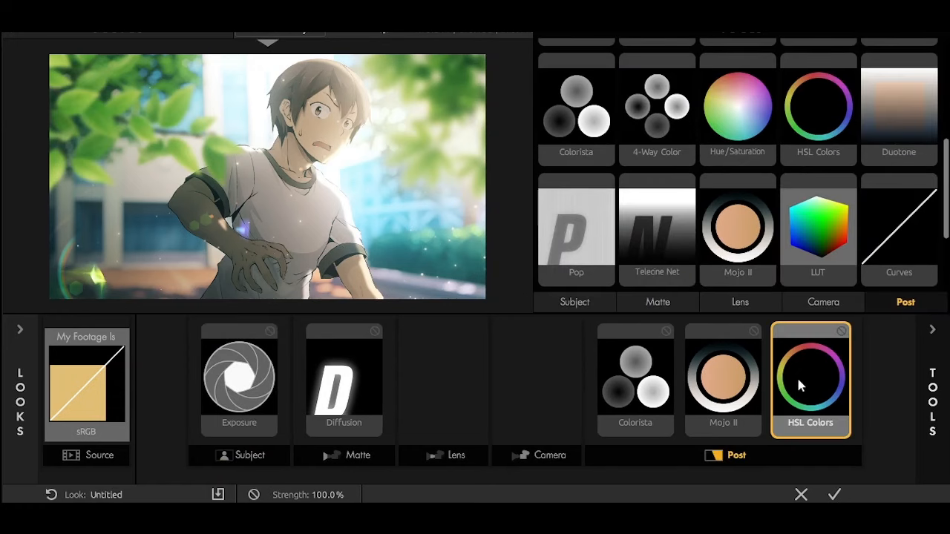
left_click(743, 381)
key("shift")
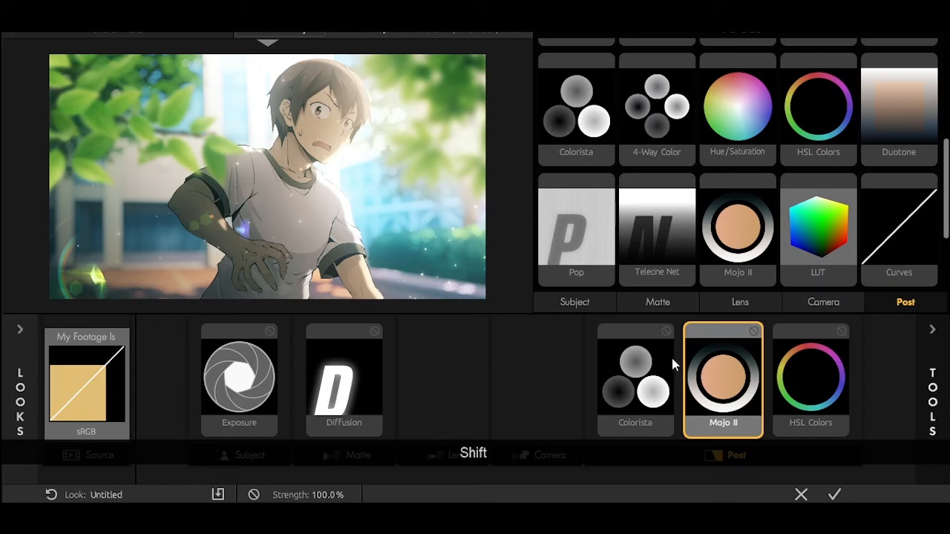
left_click(299, 353)
left_click(374, 331)
Set the Exposure tool's stops to +0.10 and compare the image with the tool off and on.
left_click(252, 371)
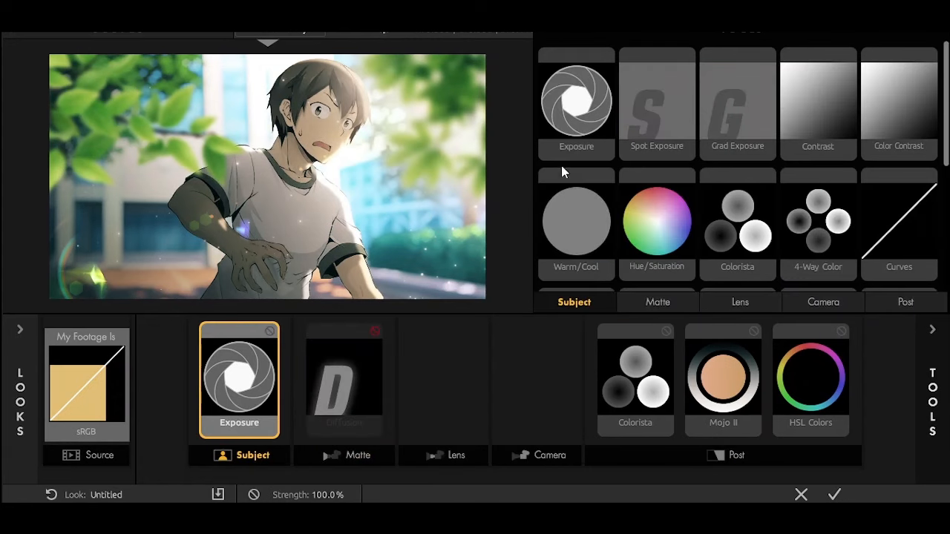
key("shift+t")
mouse_move(784, 88)
left_mouse_down()
mouse_move(793, 88)
mouse_move(766, 88)
mouse_move(797, 100)
left_mouse_up()
key("ctrl+z")
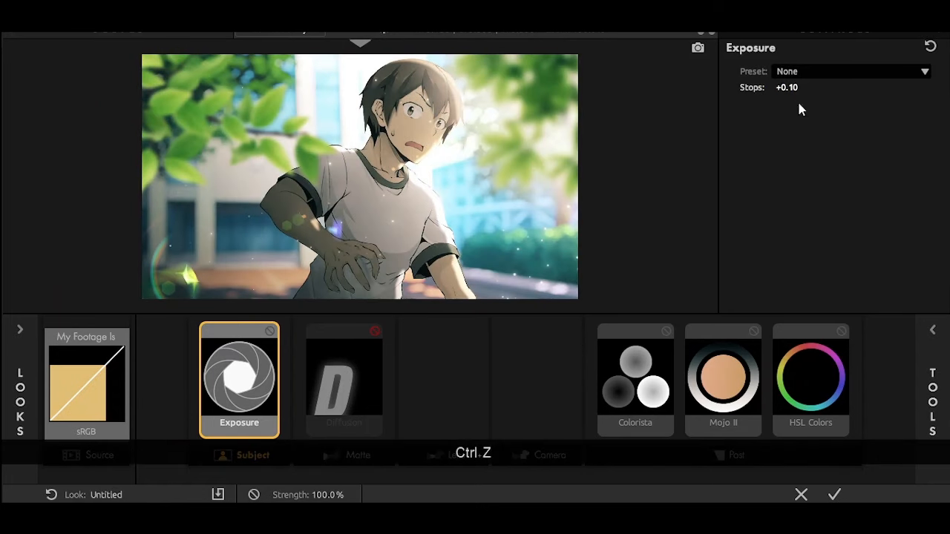
left_click(270, 331)
left_click(270, 331)
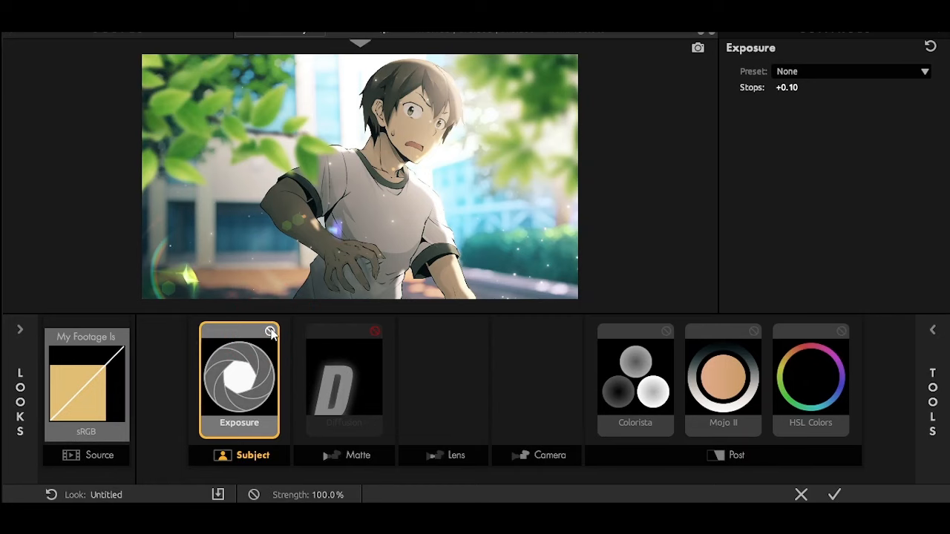
Lower the saturation of red, green, cyan and blue in the HSL Colors tool.
left_click(619, 382)
left_click(723, 378)
left_click(810, 379)
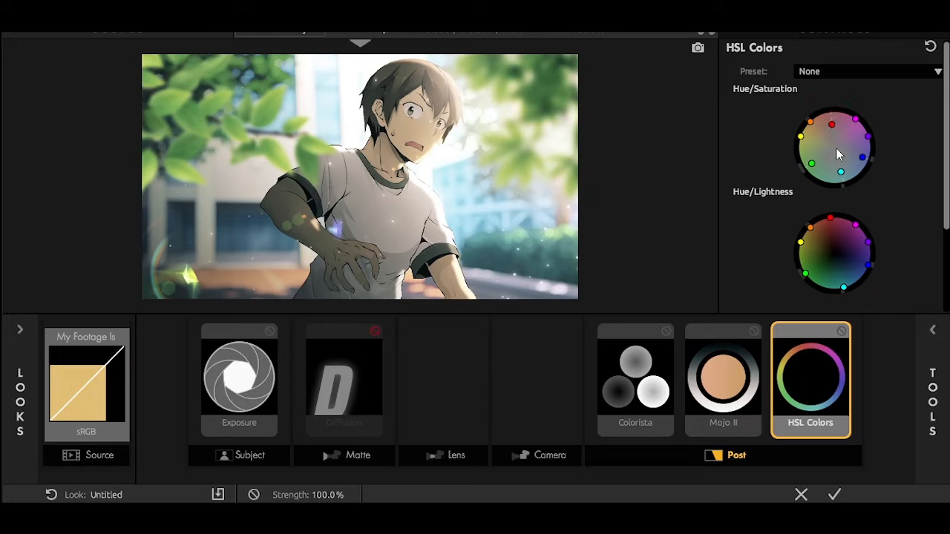
Try the Fluorescent, Predawn and War presets on the Mojo II tool.
left_click(730, 372)
left_click(852, 70)
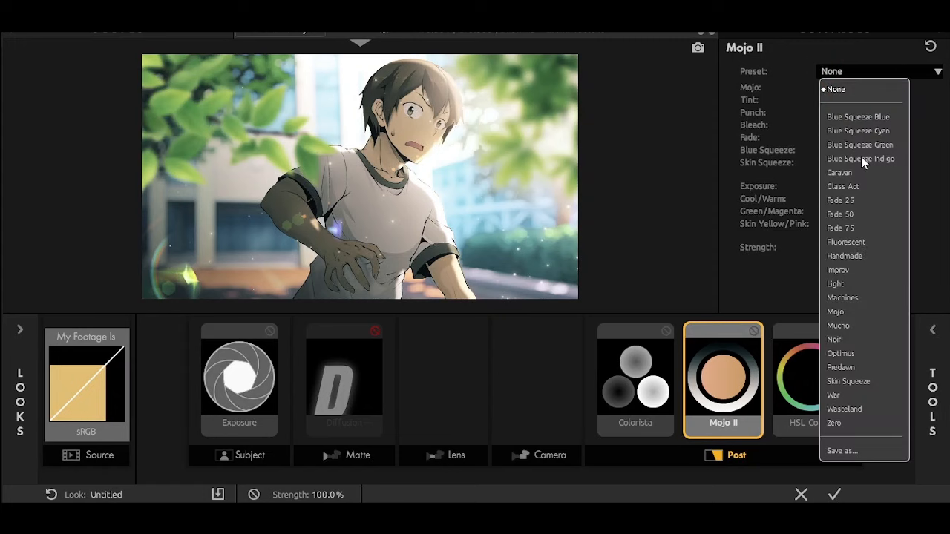
left_click(846, 242)
left_click(852, 71)
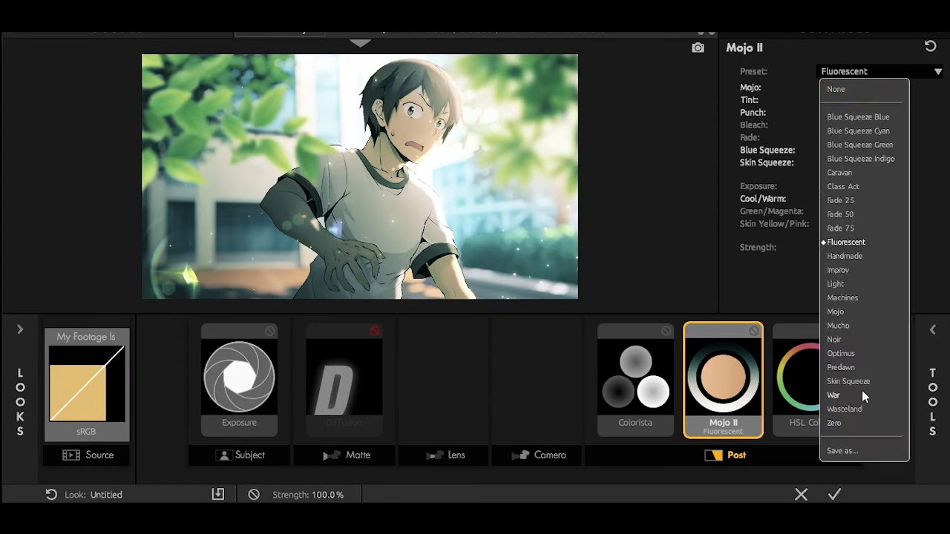
left_click(841, 367)
left_click(852, 71)
left_click(833, 395)
left_click(870, 71)
left_click(841, 367)
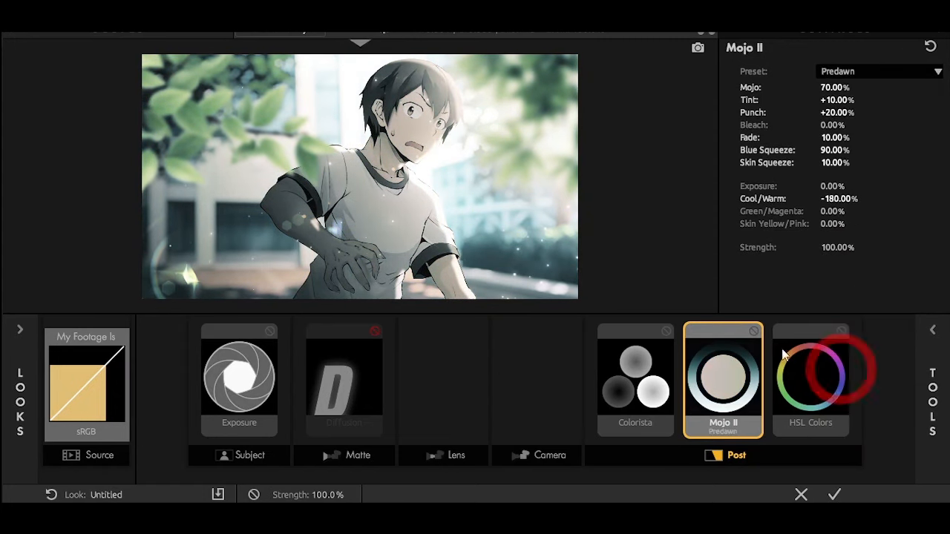
Apply the Mojo preset to Mojo II and compare the image with the tool off and on.
left_click(871, 70)
left_click(839, 312)
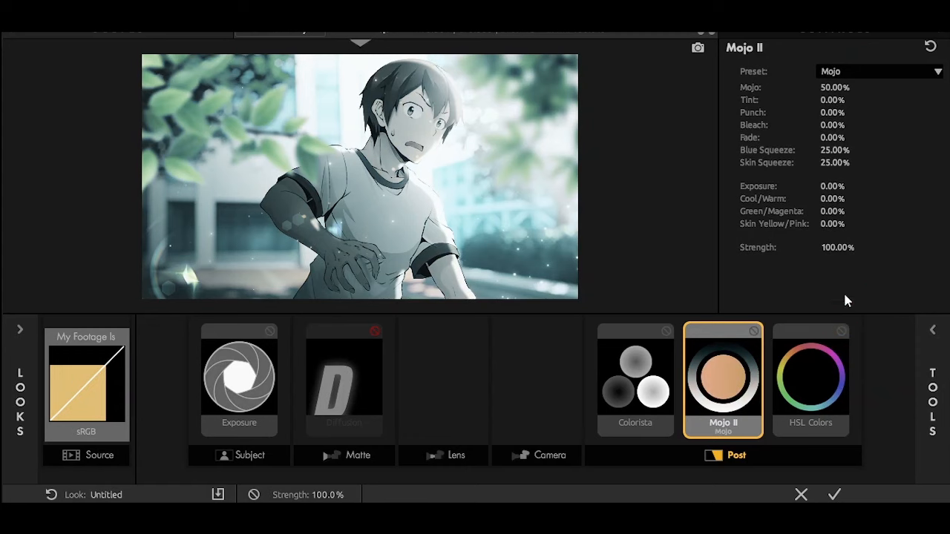
left_click(754, 332)
left_click(753, 332)
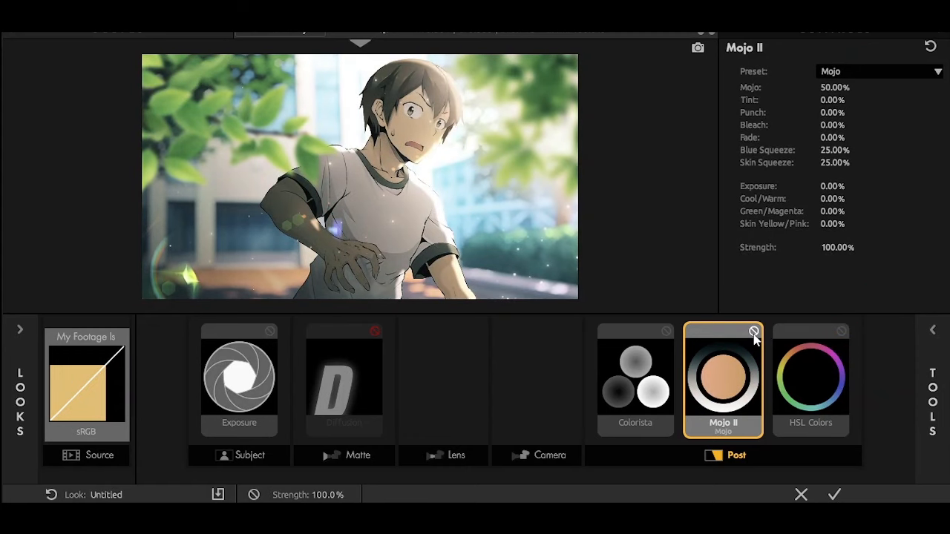
Shift Colorista's shadows towards yellow and its midtones towards blue, darkening both slightly.
left_click(659, 371)
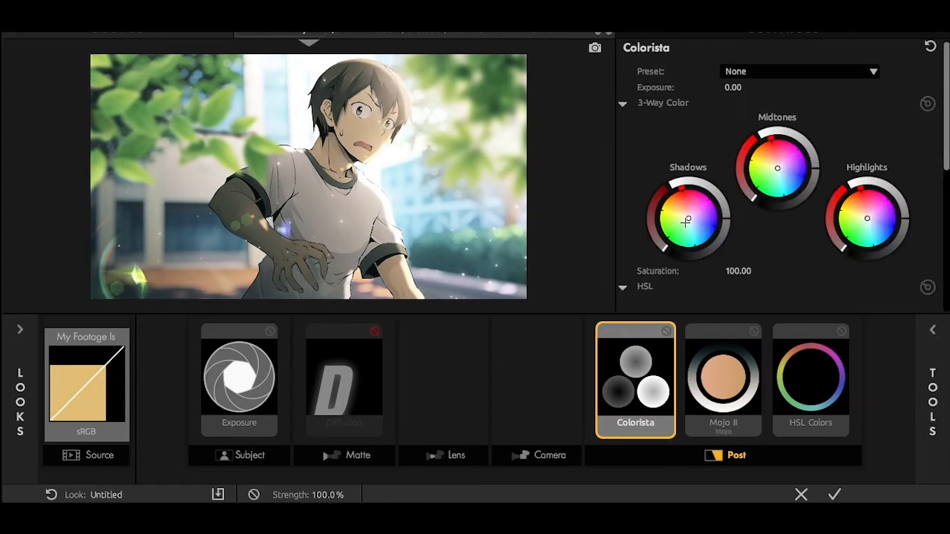
mouse_move(683, 217)
left_mouse_down()
mouse_move(676, 214)
mouse_move(717, 260)
mouse_move(710, 275)
mouse_move(736, 244)
left_mouse_up()
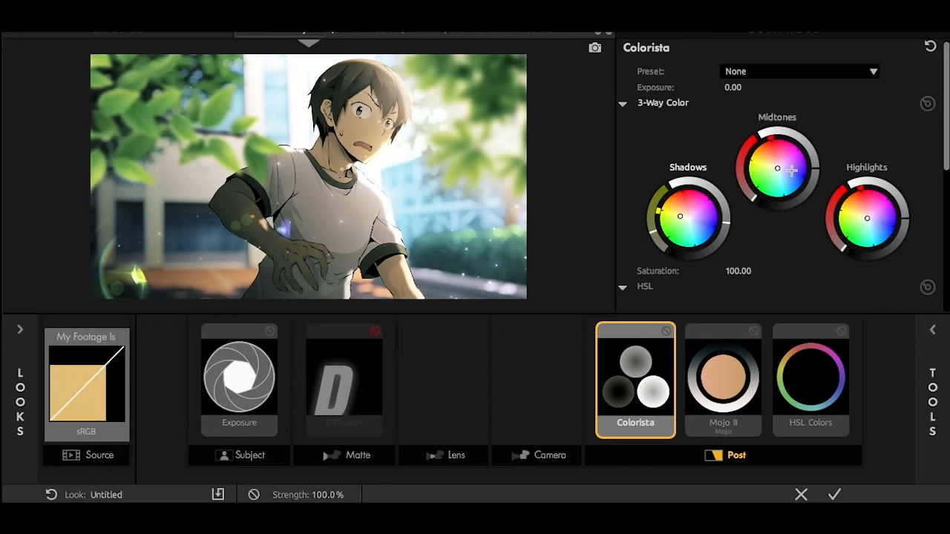
mouse_move(792, 170)
left_mouse_down()
mouse_move(785, 181)
mouse_move(789, 170)
mouse_move(799, 216)
mouse_move(809, 201)
left_mouse_up()
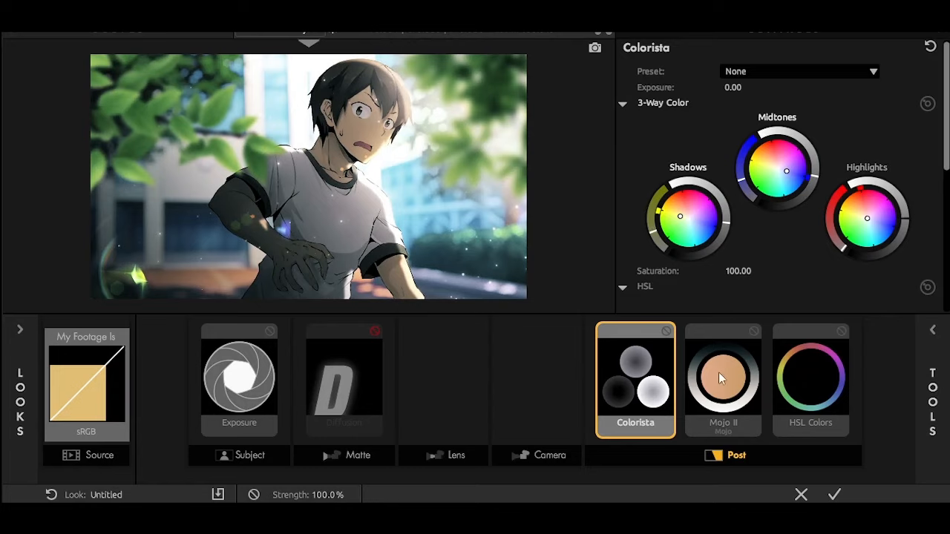
Enable the Diffusion tool again and compare the image with Exposure off and on.
left_click(363, 355)
left_click(374, 331)
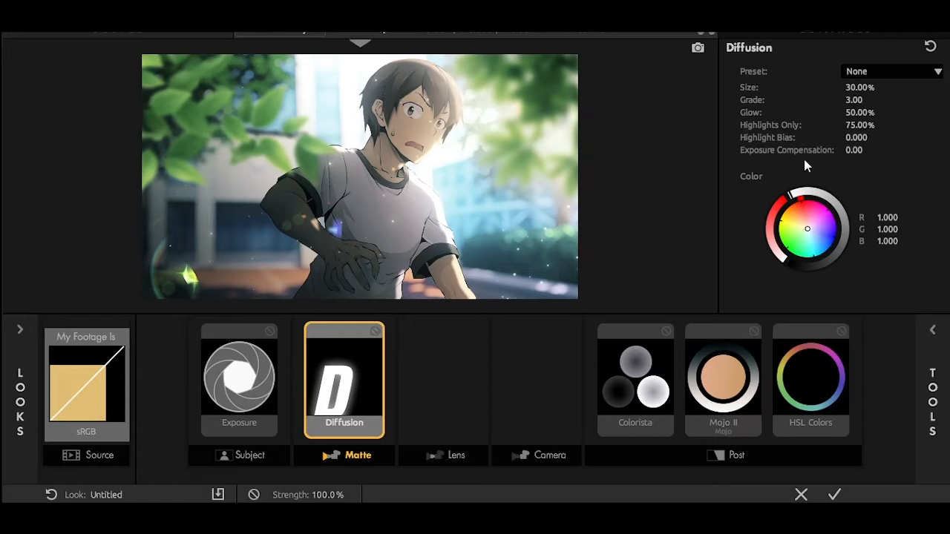
left_click(264, 387)
left_click(269, 331)
left_click(270, 331)
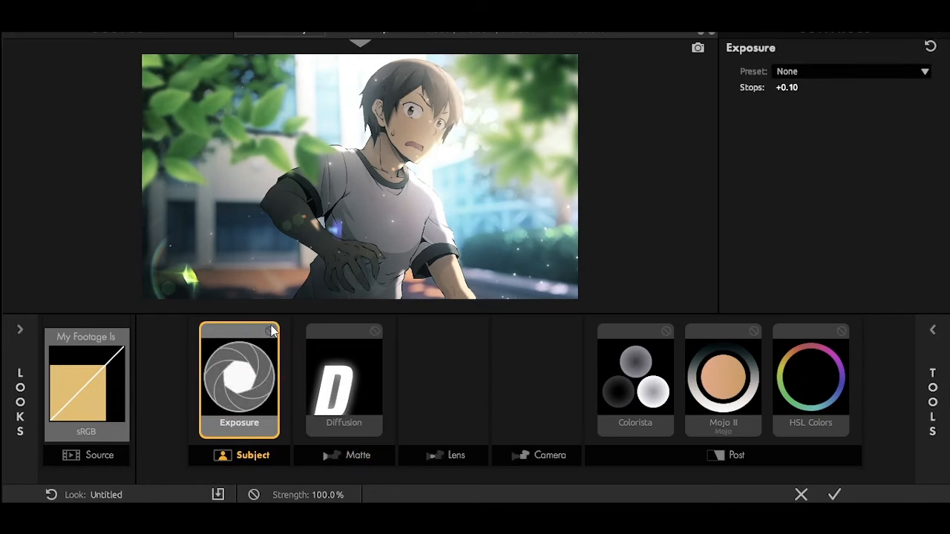
Compare the image with Mojo II off and on and set its strength to 80%.
left_click(699, 379)
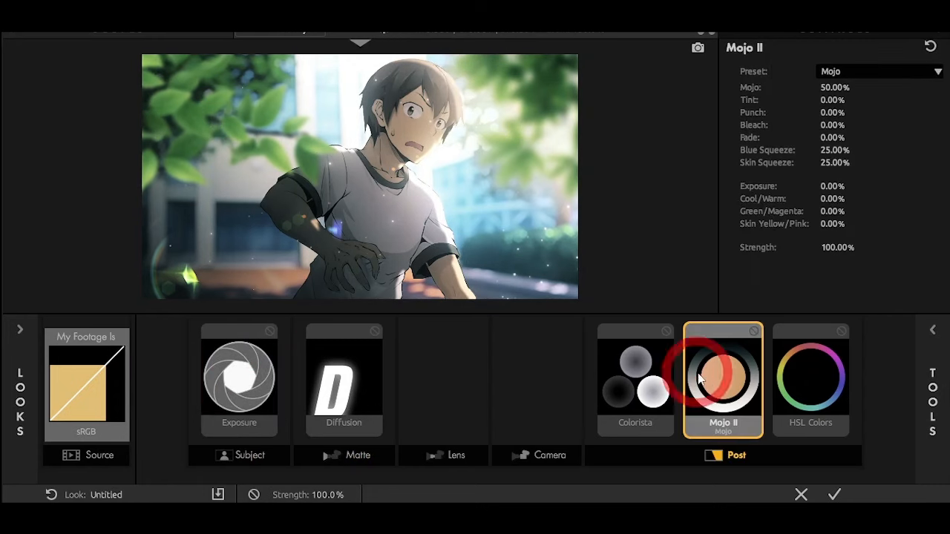
left_click(754, 332)
left_click(754, 333)
left_click(835, 248)
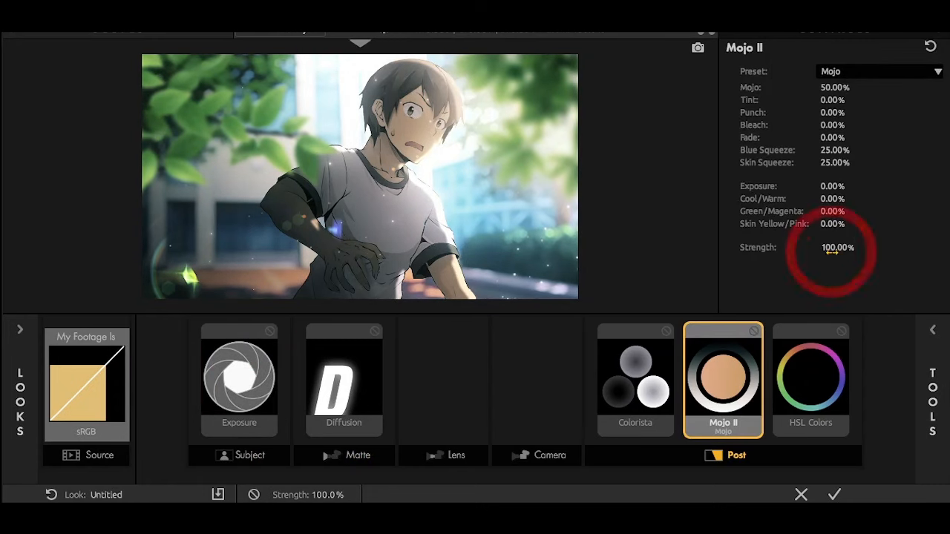
double_click(835, 248)
type("80")
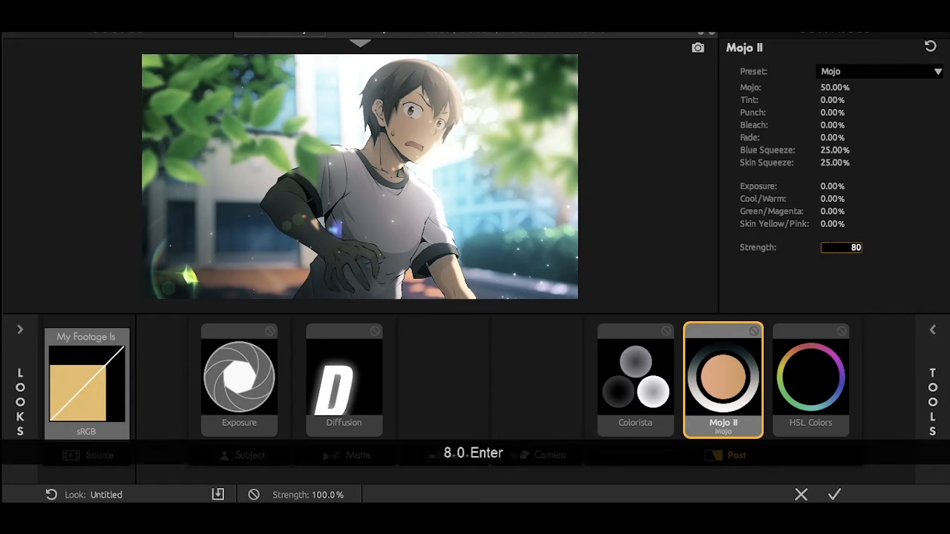
Add a LUT tool to the Camera stage of the look.
key("shift+t")
key("shift+t")
scroll(750, 222, "down", 3)
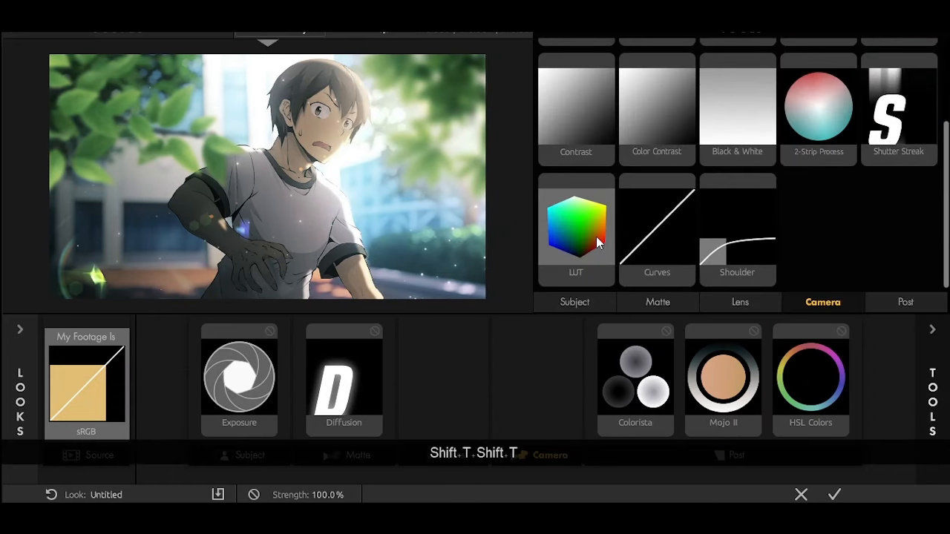
left_click_drag(596, 236, 607, 326)
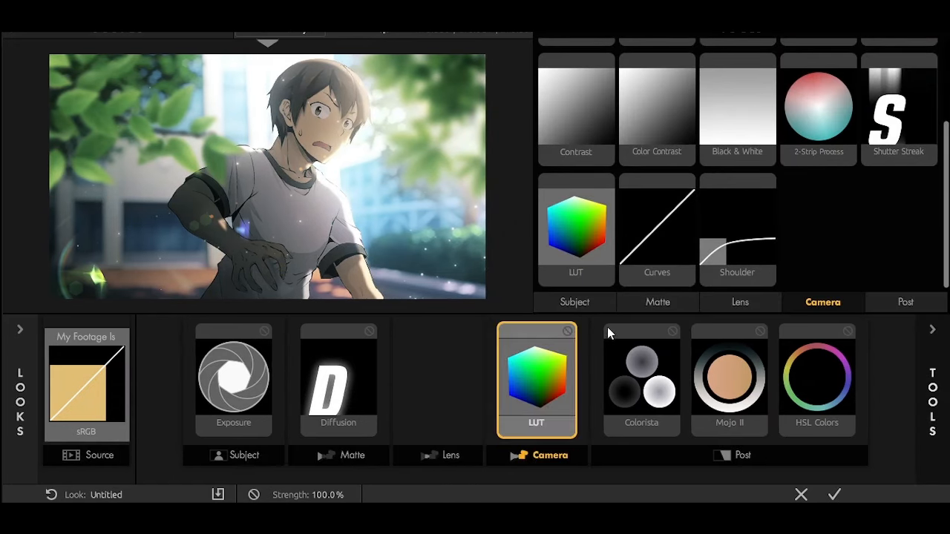
key("shift+t")
Try the Maxine and Fall Is Here LUTs, comparing the image with the tool off and on.
left_click(844, 89)
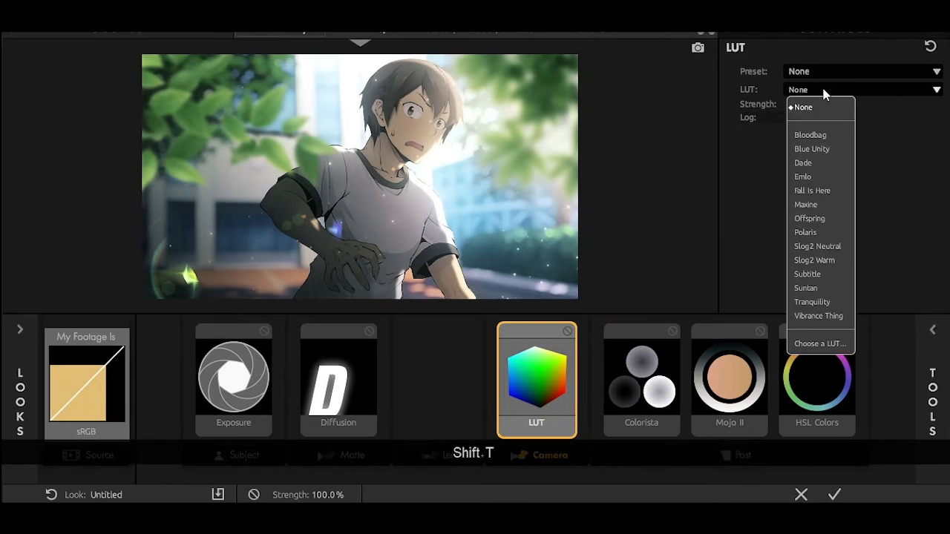
left_click(809, 206)
left_click(818, 91)
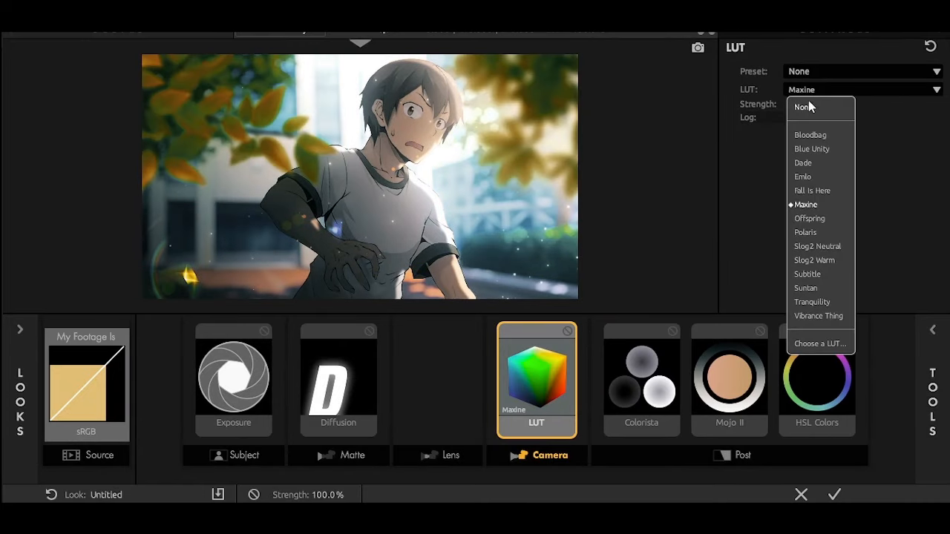
left_click(809, 191)
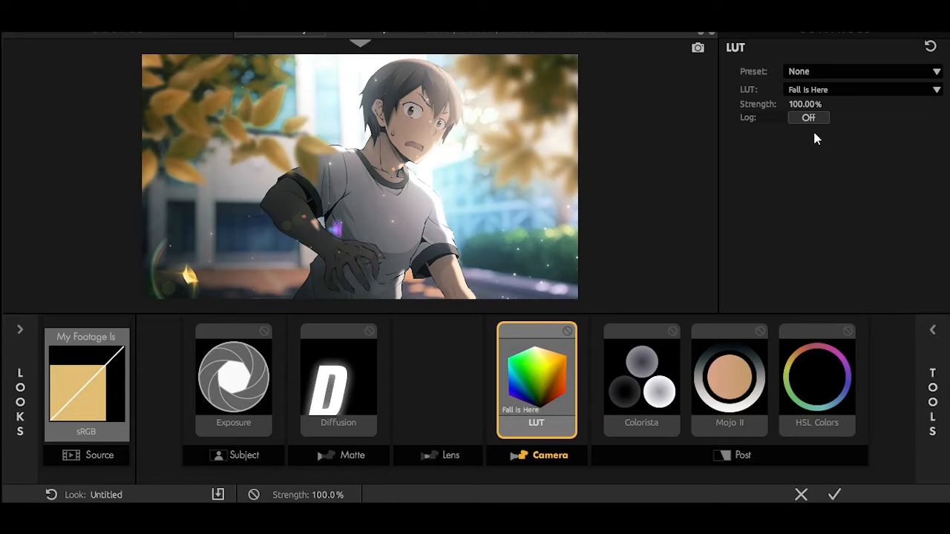
left_click(568, 332)
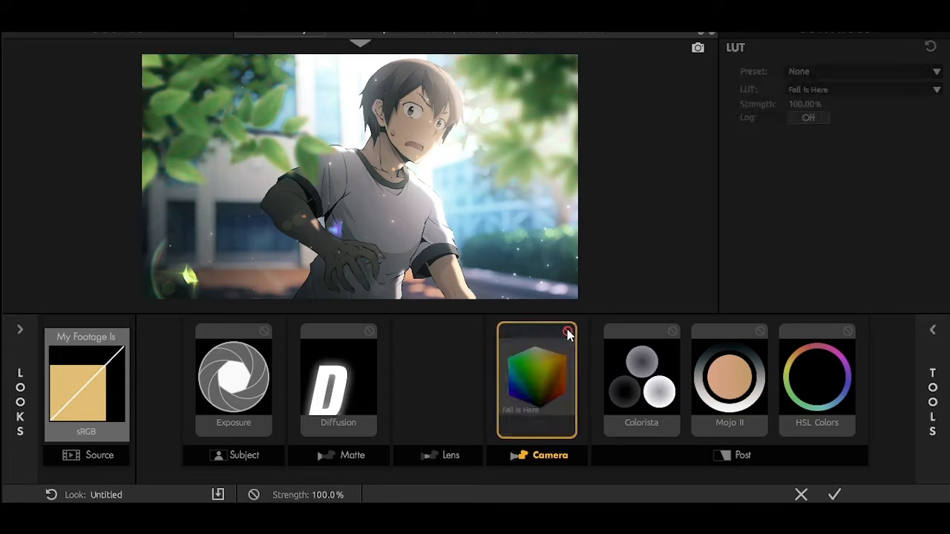
left_click(568, 332)
left_click(568, 332)
left_click(567, 332)
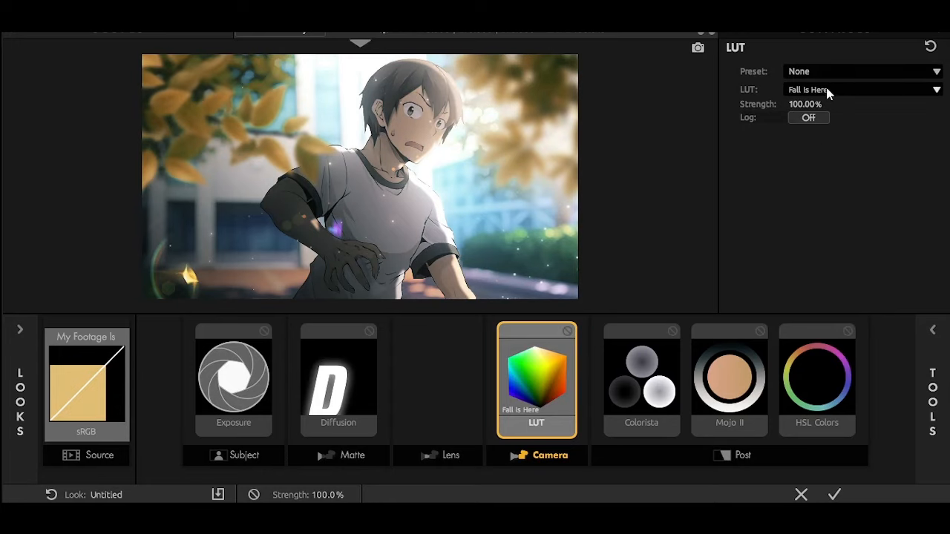
Try the Offspring LUT and compare the image with the tool off and on.
left_click(827, 92)
left_click(809, 217)
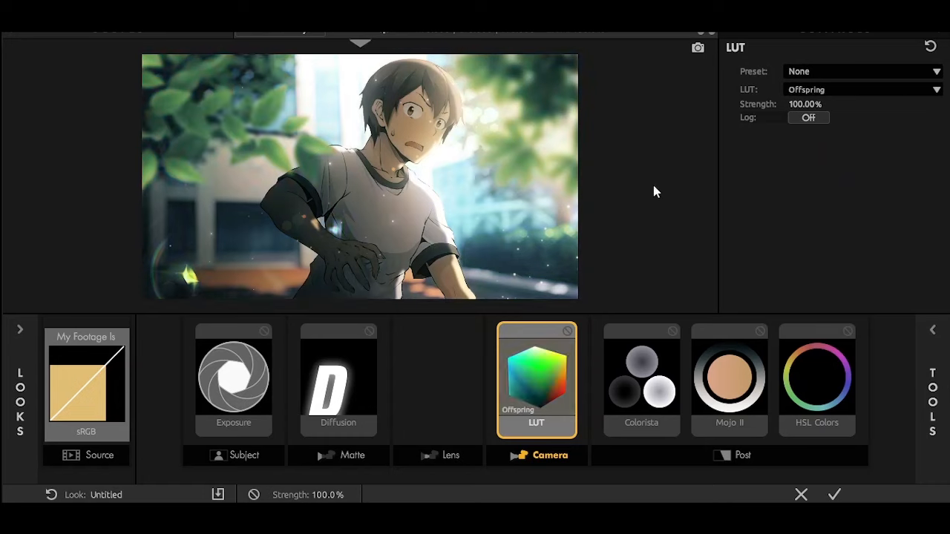
left_click(569, 333)
left_click(569, 334)
left_click(568, 332)
left_click(568, 332)
Try the Polaris and Slog2 Warm LUTs on the image.
left_click(827, 89)
left_click(806, 233)
left_click(810, 89)
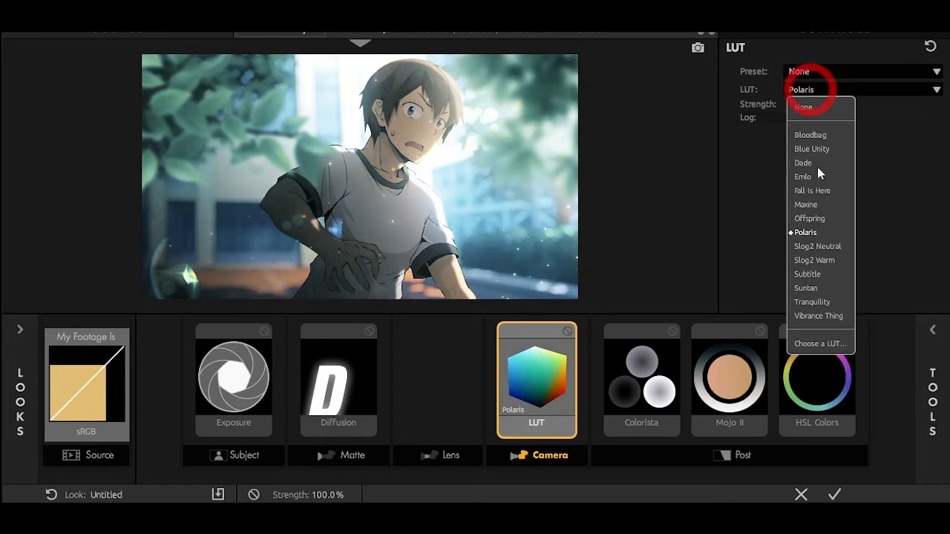
left_click(795, 216)
left_click(835, 87)
left_click(834, 112)
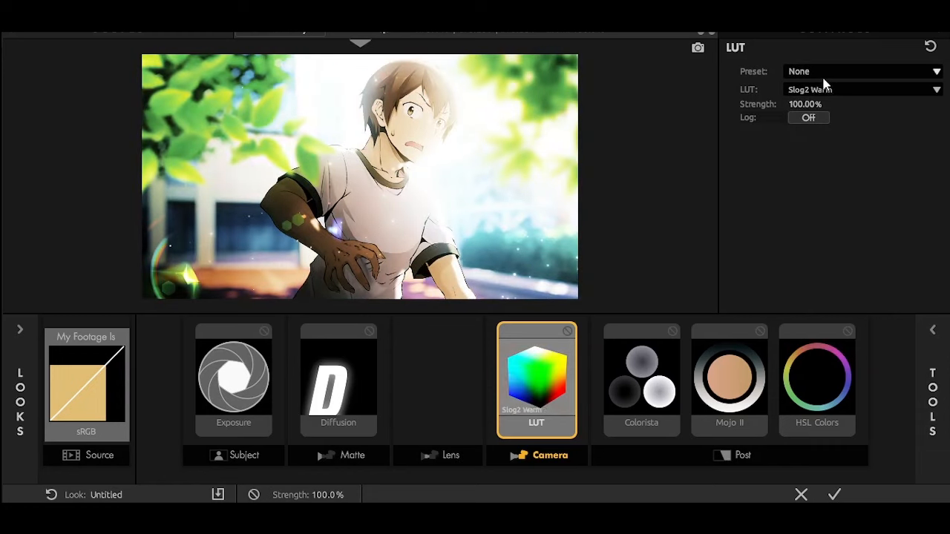
Set the LUT to Subtitle, compare the image with it off and on, and accept the finished look.
left_click(822, 87)
left_click(819, 274)
left_click(568, 333)
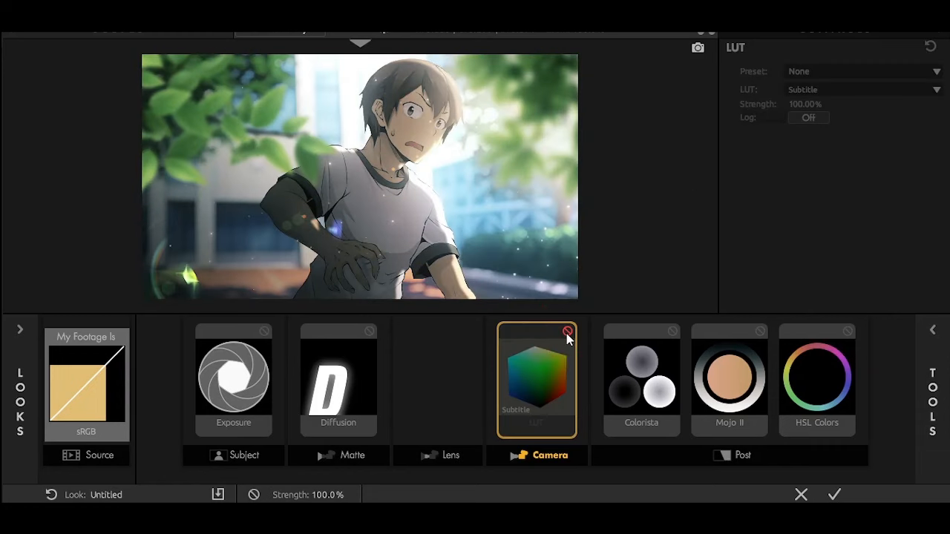
left_click(568, 333)
left_click(568, 332)
left_click(568, 332)
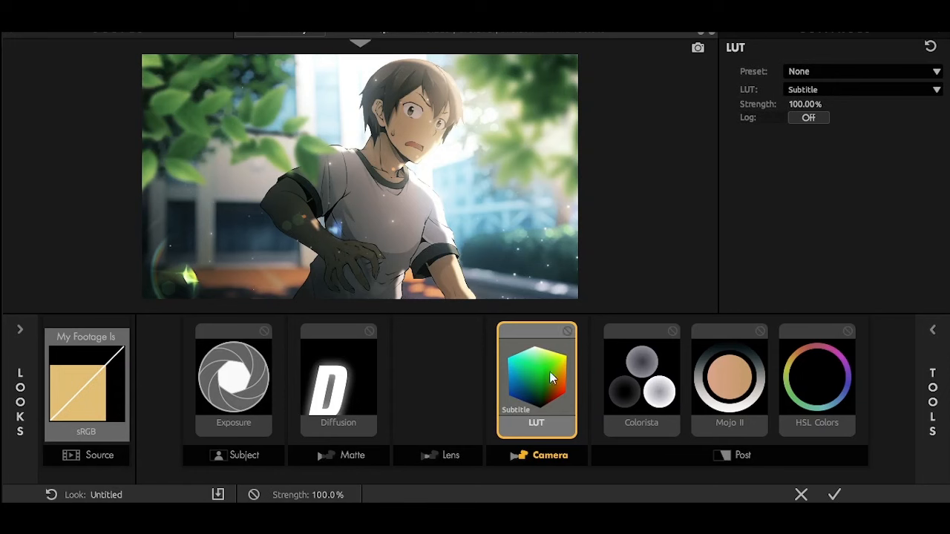
left_click(835, 495)
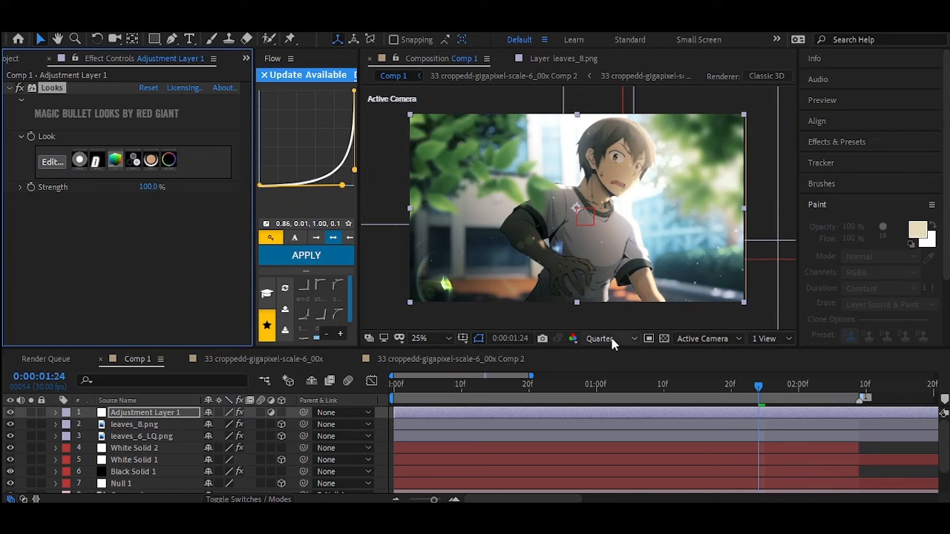
Add the Sharpen effect to Adjustment Layer 1 and set its sharpen amount to 40.
key("ctrl+space")
type("sha")
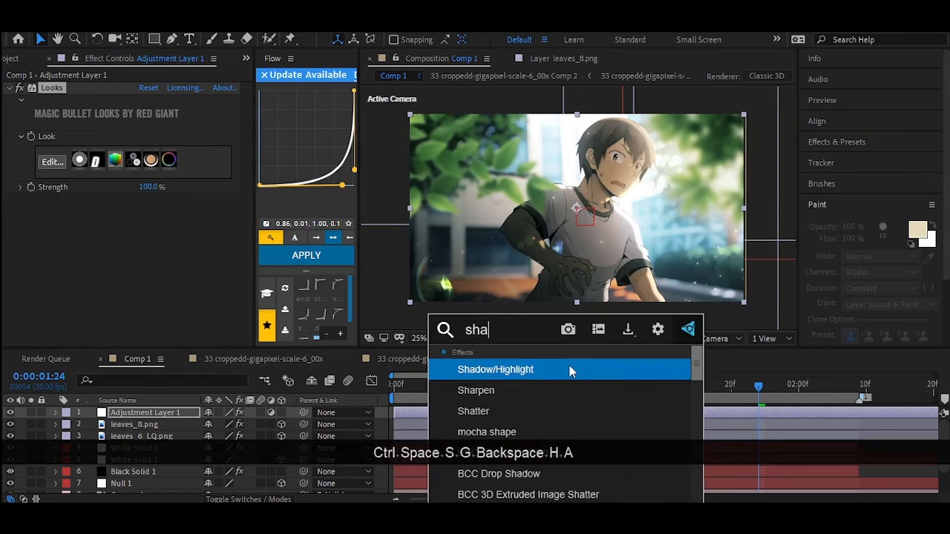
type("r")
left_click(473, 371)
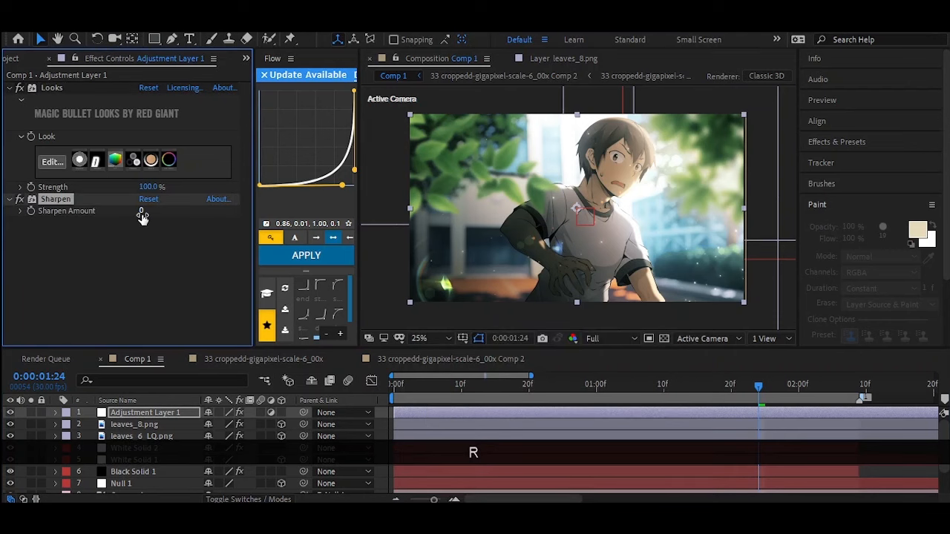
left_click(141, 212)
type("40")
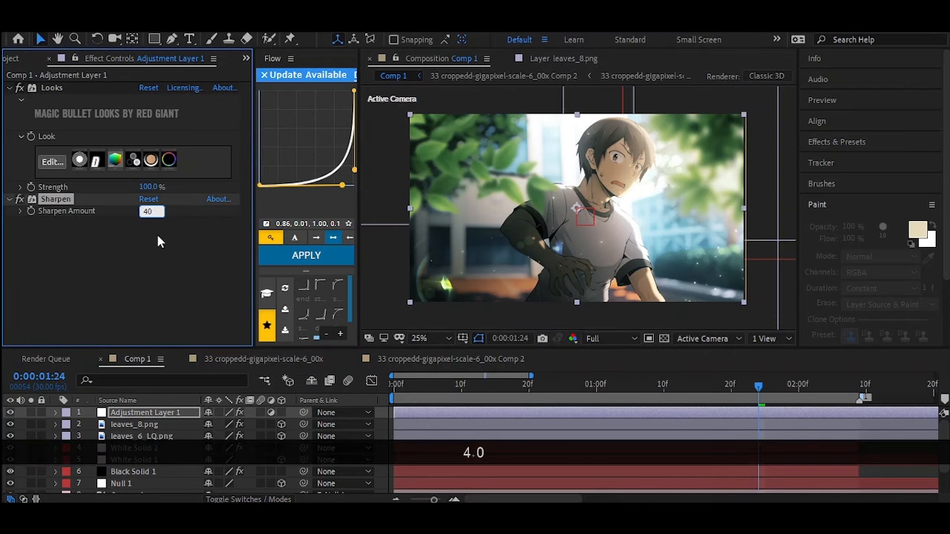
left_click(230, 292)
Add Unsharp Mask to Adjustment Layer 1 with an amount of 20 and a radius of 50.
type("unsh")
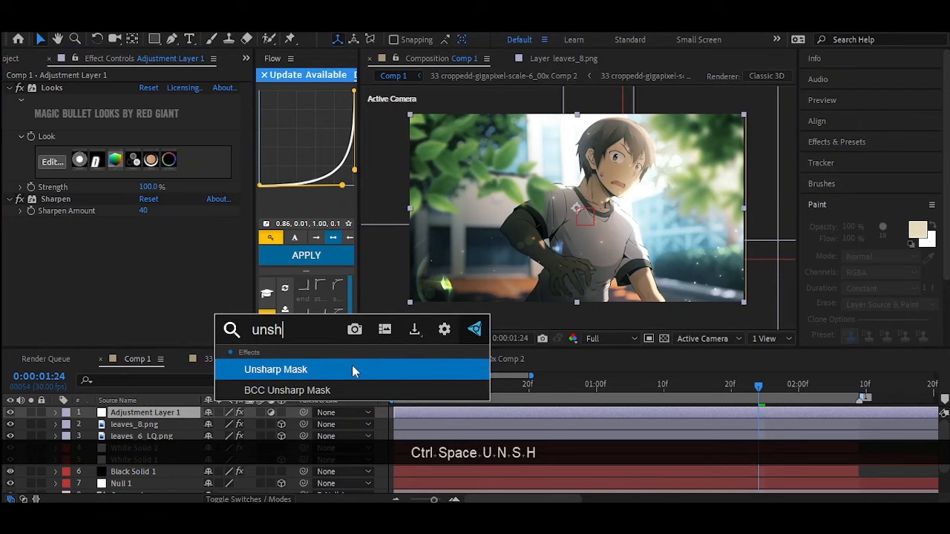
left_click(354, 367)
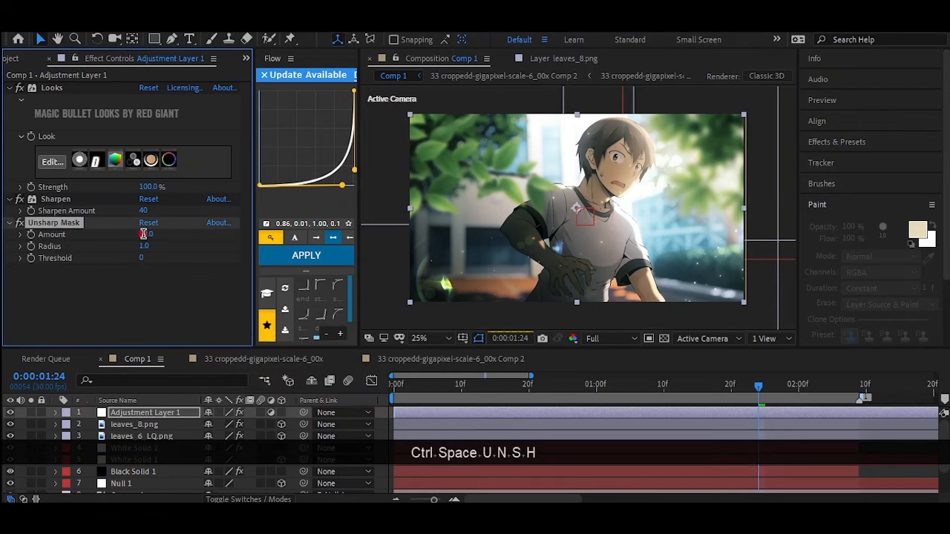
left_click(143, 234)
type("2.")
type("0")
left_click(145, 247)
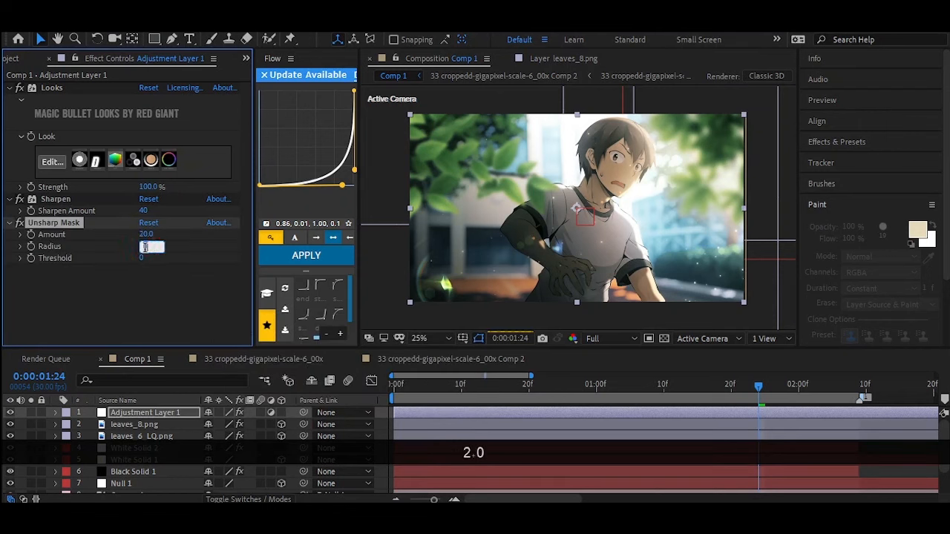
key("Return")
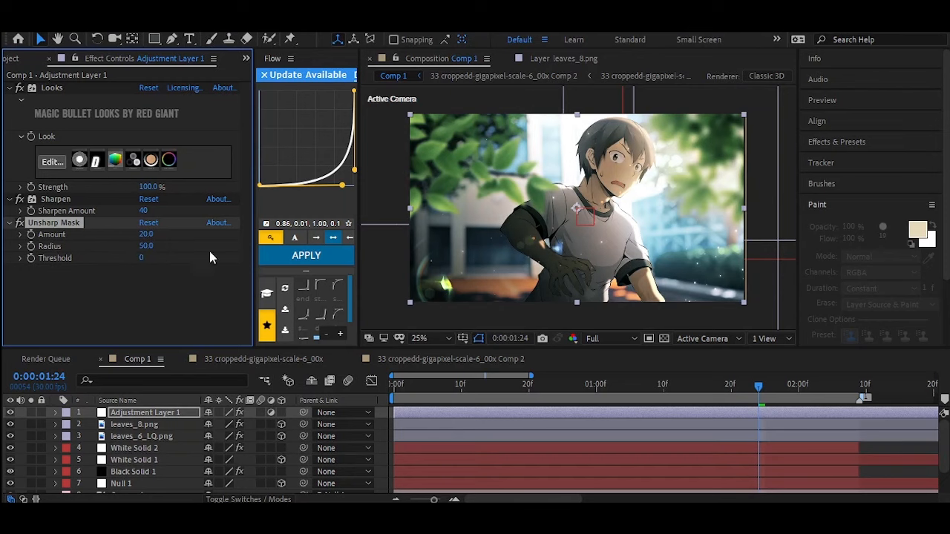
Collapse the Sharpen and Unsharp Mask settings and examine the sharpened character up close.
left_click(66, 199, "ctrl")
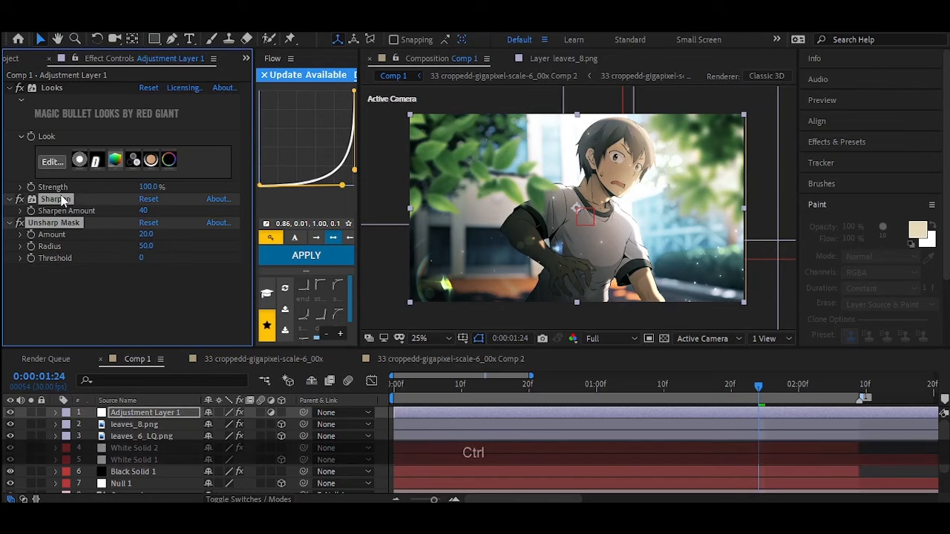
left_click(9, 201)
scroll(512, 239, "up", 2)
key("space")
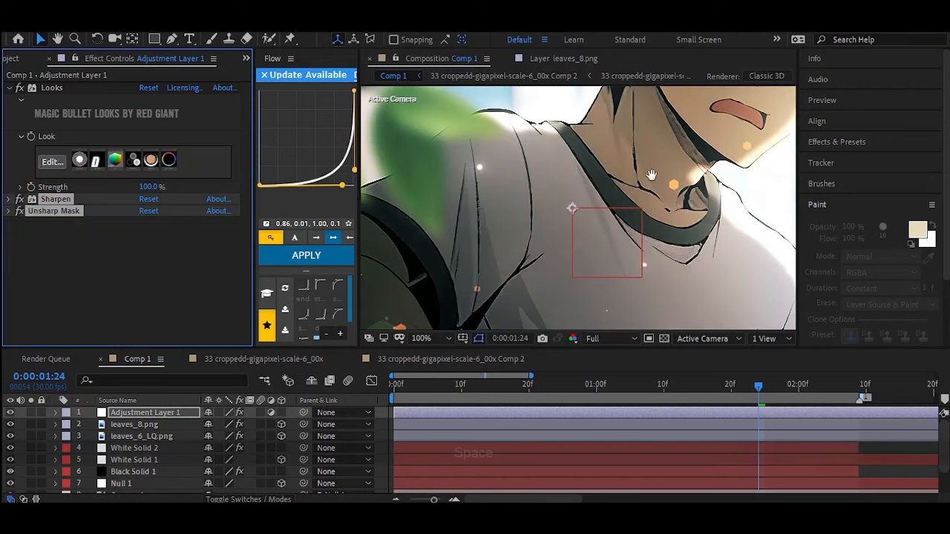
left_click_drag(643, 165, 490, 289)
left_click_drag(603, 181, 614, 216)
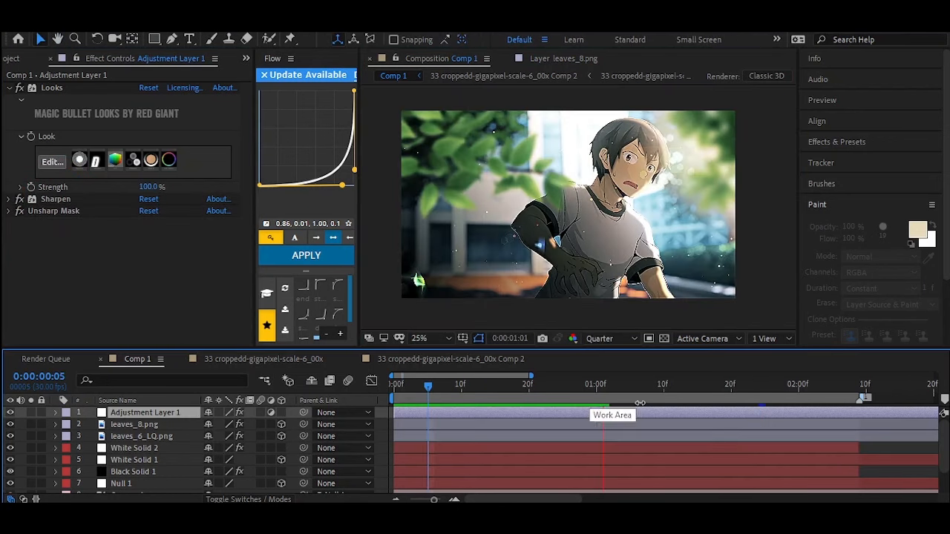
Set the Looks strength to 80%, preview the composition and save the project.
left_click(149, 187)
type("80.0")
key("Return")
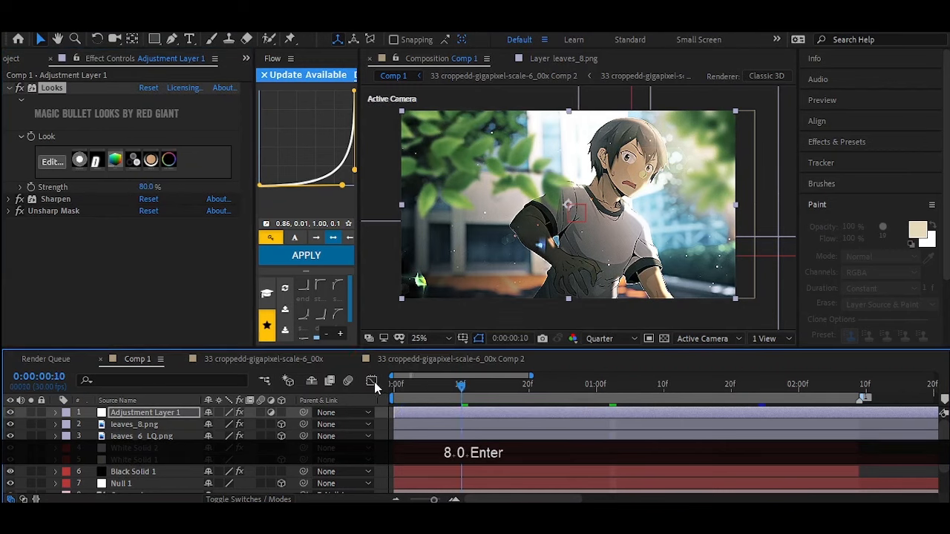
key("space")
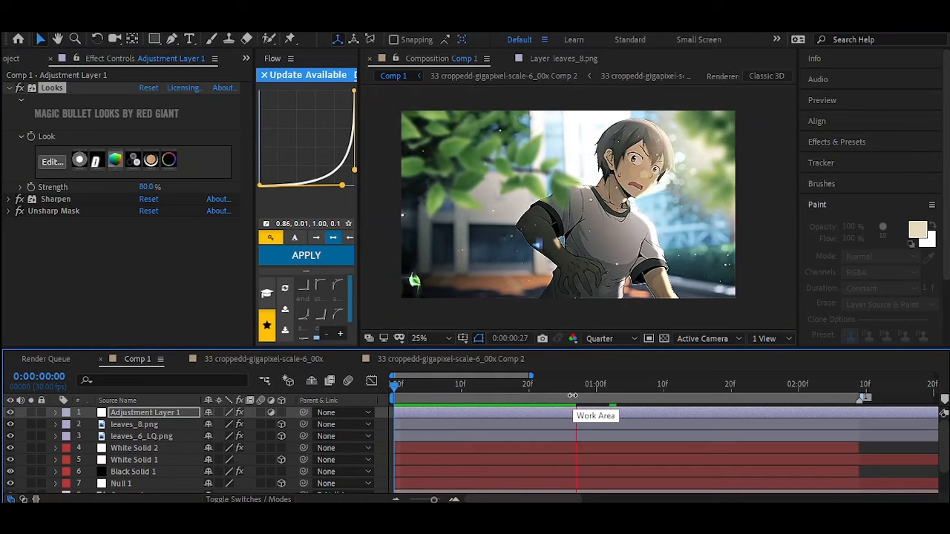
key("space")
key("ctrl+s")
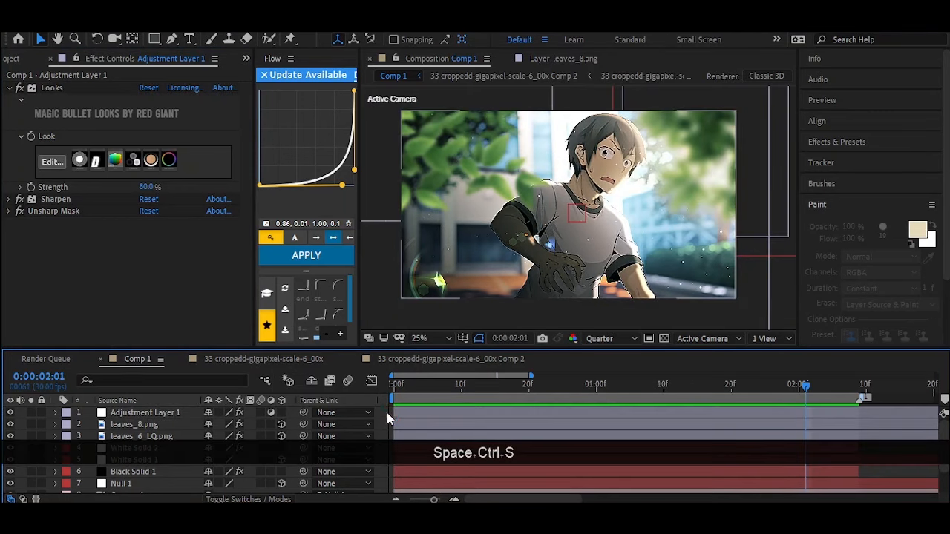
Add a new adjustment layer above all the layers of Comp 1.
right_click(386, 413)
mouse_move(497, 258)
left_click(586, 368)
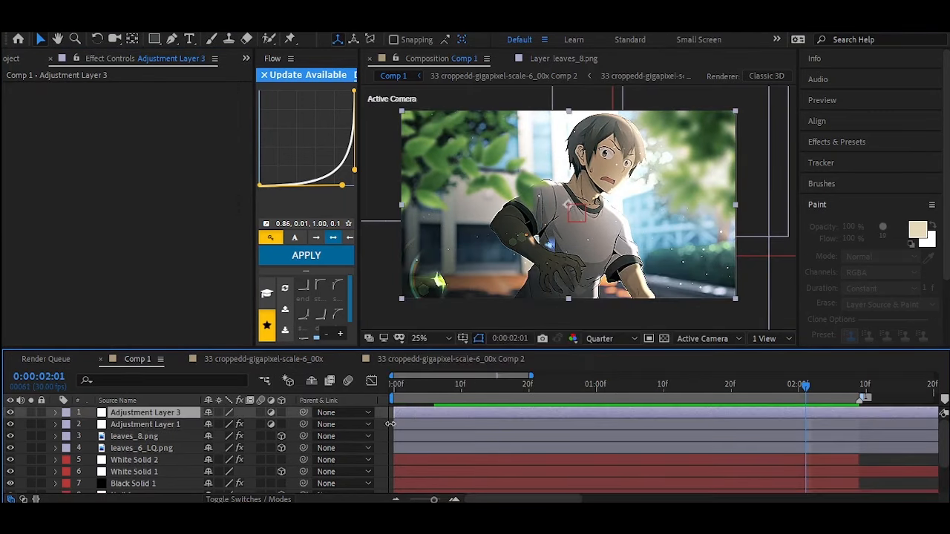
Pre-compose all the layers beneath the new adjustment layer, moving all attributes into Pre-comp 2.
left_click(149, 424, "ctrl")
key("ctrl+a")
right_click(153, 434)
left_click(215, 360)
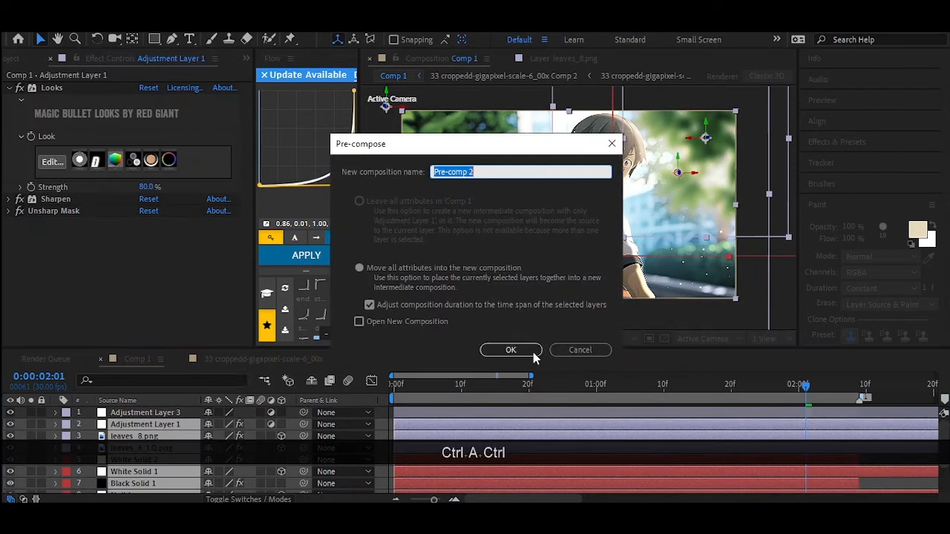
left_click(509, 350)
Split Pre-comp 2 at 0:00:02:09 and delete the part after the cut.
left_click(861, 386)
key("ctrl+shift+d")
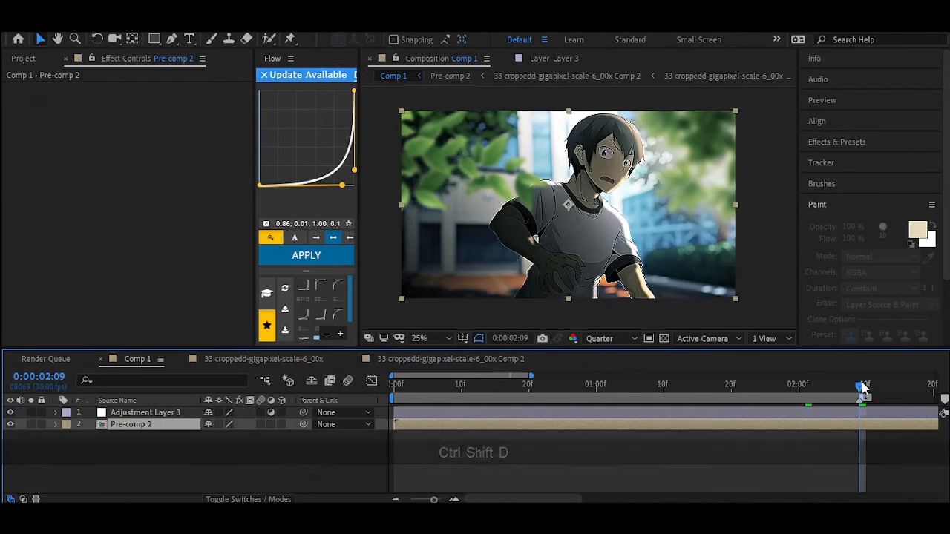
key("Delete")
left_click_drag(860, 384, 292, 403)
Split Adjustment Layer 3 shortly after the one-second mark and delete its remainder.
left_click(426, 426)
left_click(423, 416)
left_click(593, 384)
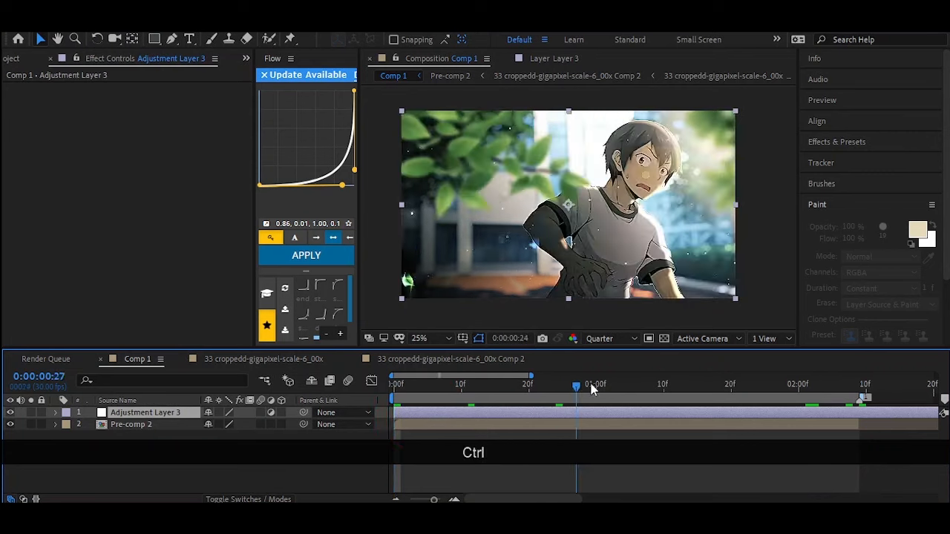
key("ctrl+shift+d")
key("Delete")
Apply BCC Lens Blur OBS to Adjustment Layer 3 and keyframe its Iris Scale at 15 on the first frame.
left_click(395, 384)
key("ctrl+space")
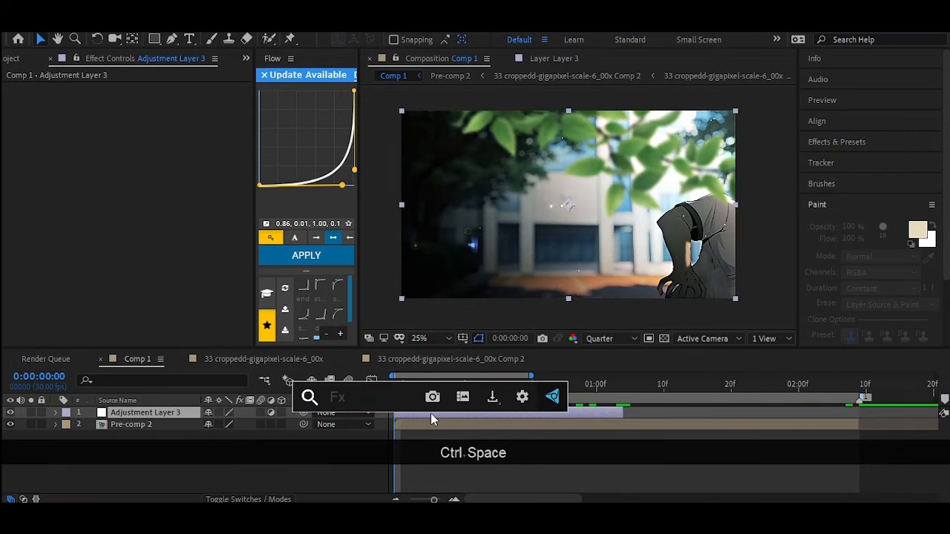
type("bcc len")
left_click(406, 377)
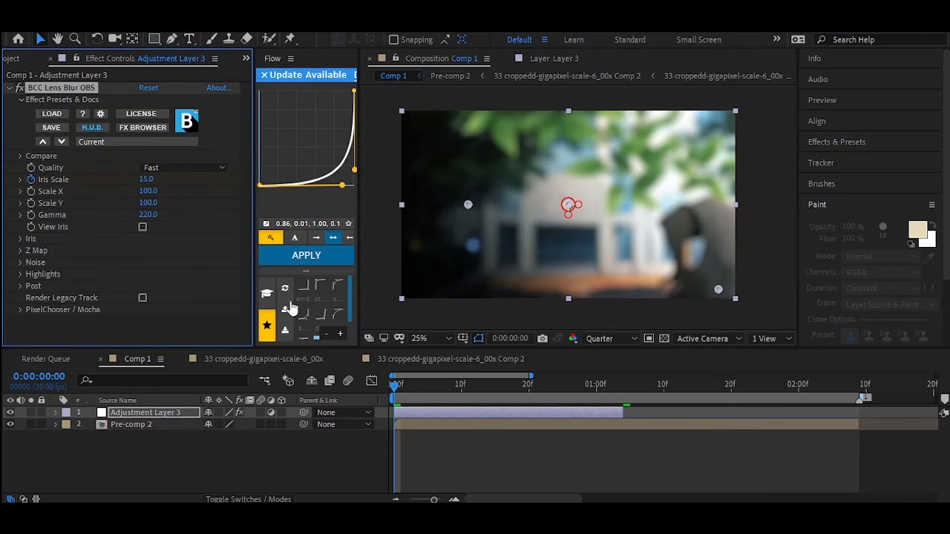
Add the Exposure effect to Adjustment Layer 3 and keyframe its Exposure at 2 on the first frame.
key("ctrl+space")
type("expo")
left_click(213, 322)
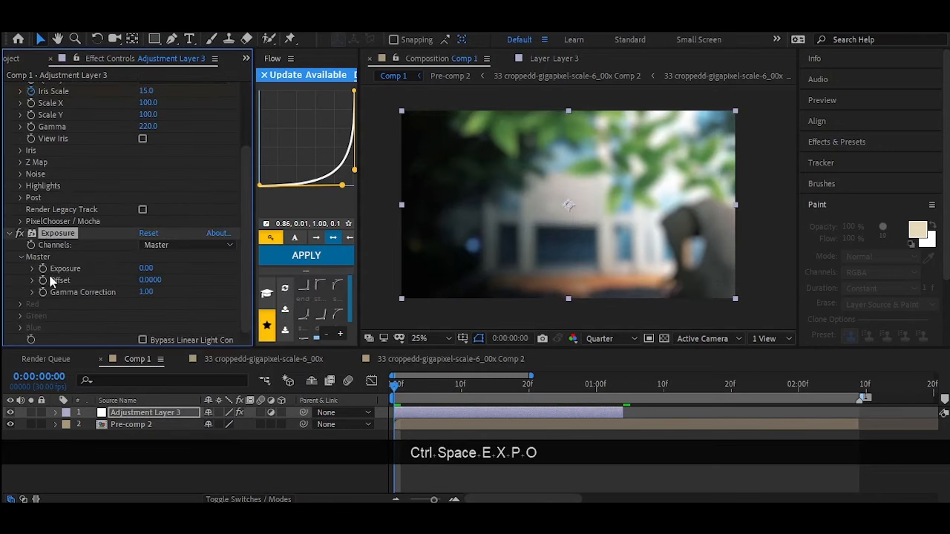
key("u")
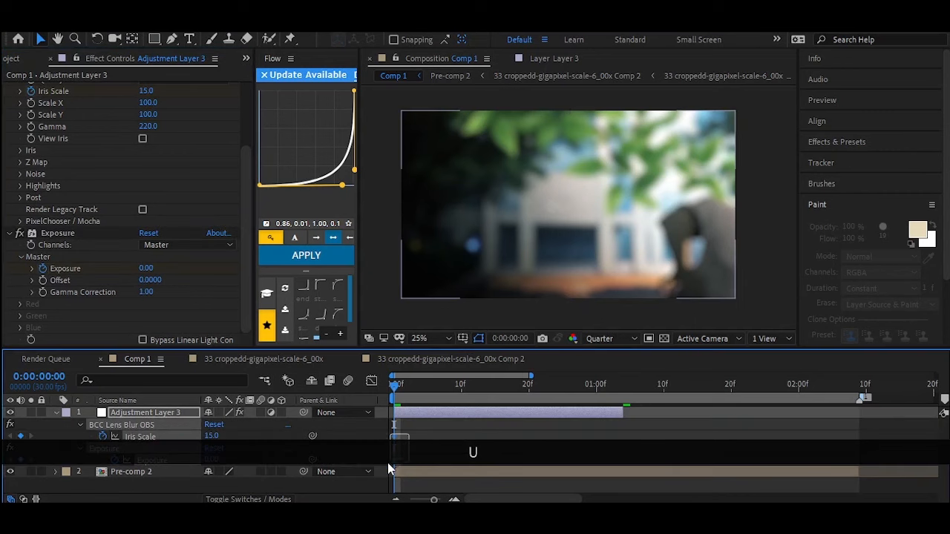
left_click(144, 268)
type("2")
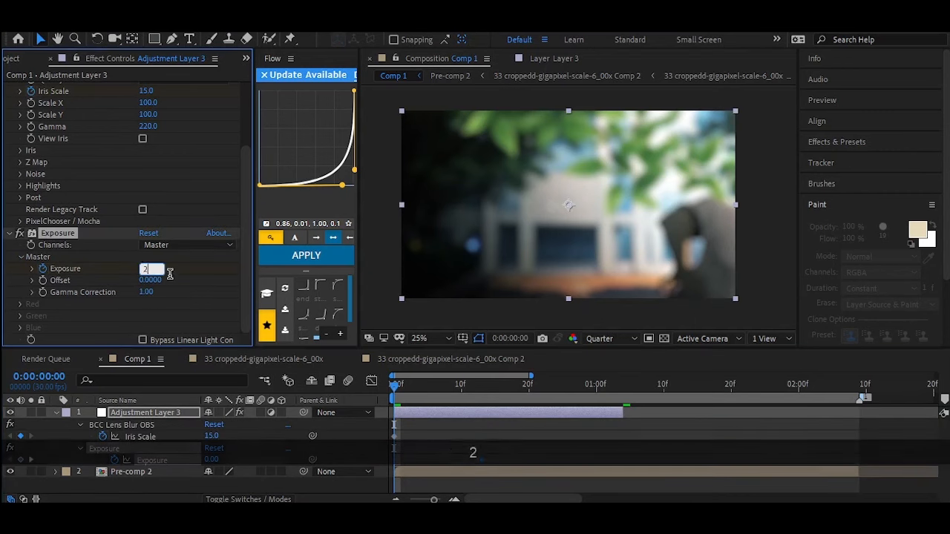
key("Return")
Keyframe both Iris Scale and Exposure at 0 at 0:00:00:13 on Adjustment Layer 3.
left_click(481, 384)
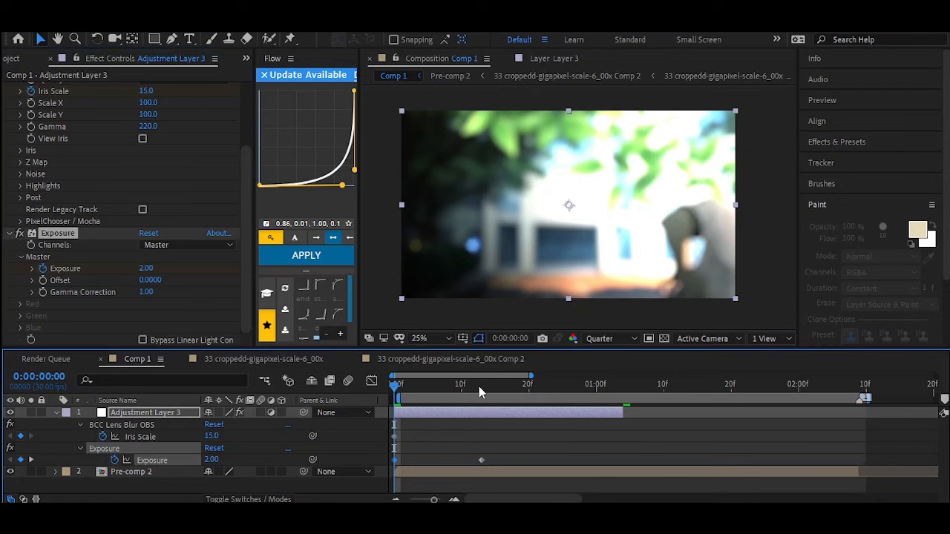
key("ctrl+z")
type("0")
key("Return")
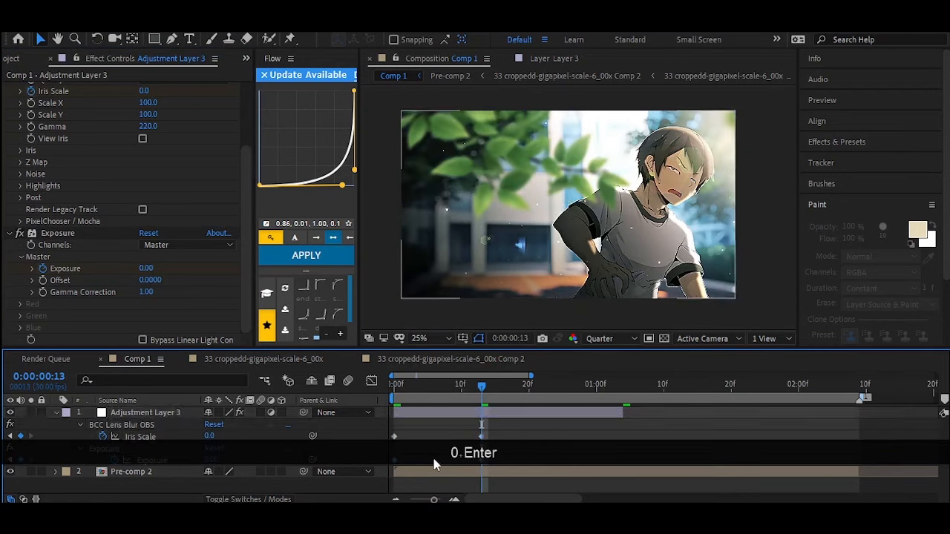
Ease the Iris Scale and Exposure keyframes into a fast-start, slow-end speed curve and preview the intro.
left_click(371, 381)
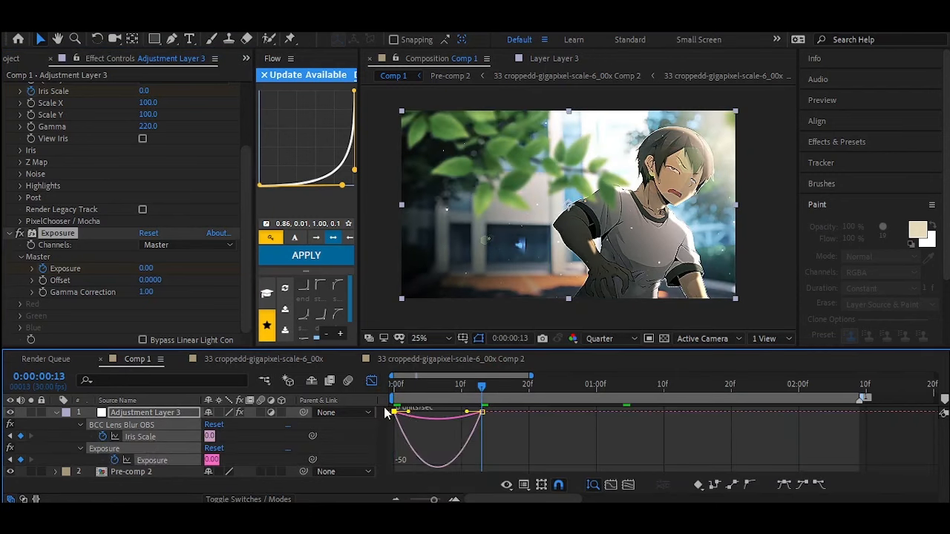
left_click(477, 423)
left_click_drag(467, 412, 435, 412)
left_click_drag(403, 385, 364, 384)
key("space")
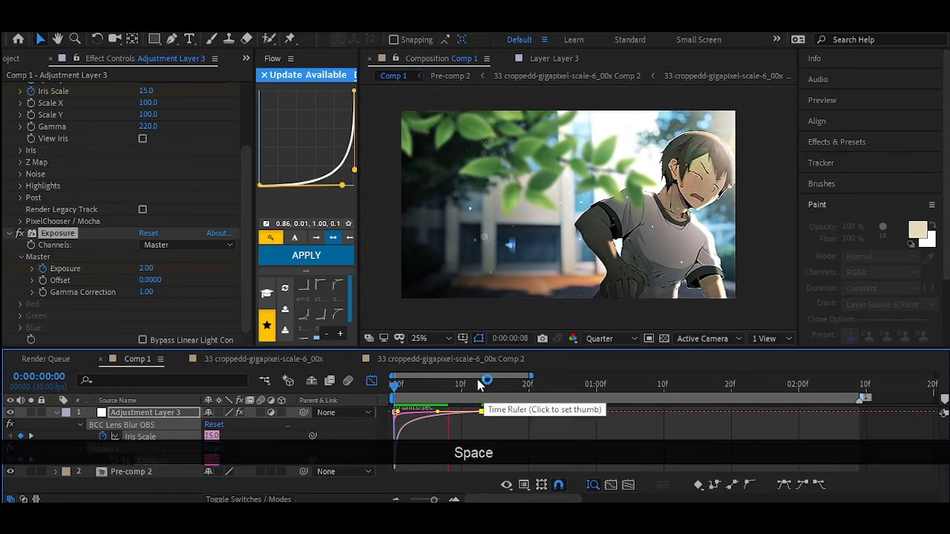
key("space")
key("space")
left_click(371, 382)
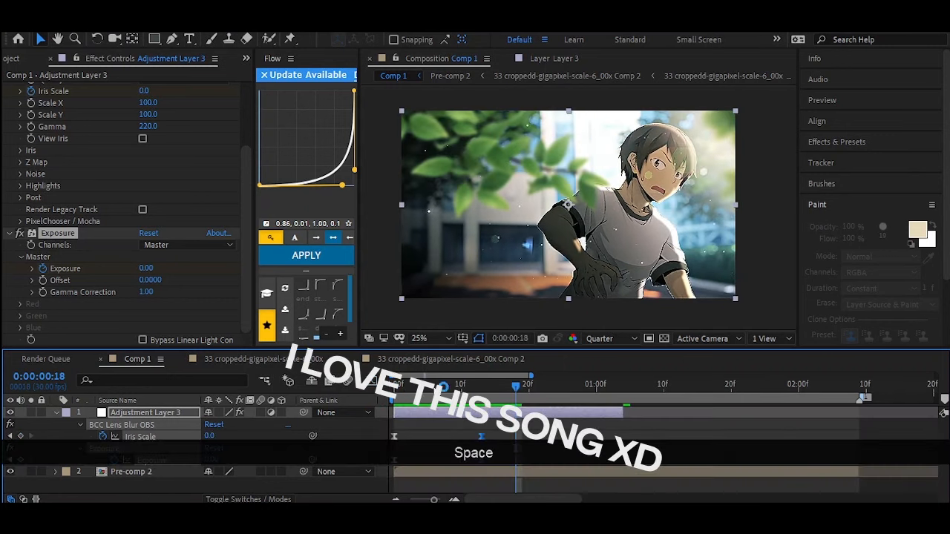
Set the opening keyframes to Iris Scale 20 and Exposure 4, and move both ending keyframes to 0:00:00:22.
left_click(214, 436)
type("20")
key("Return")
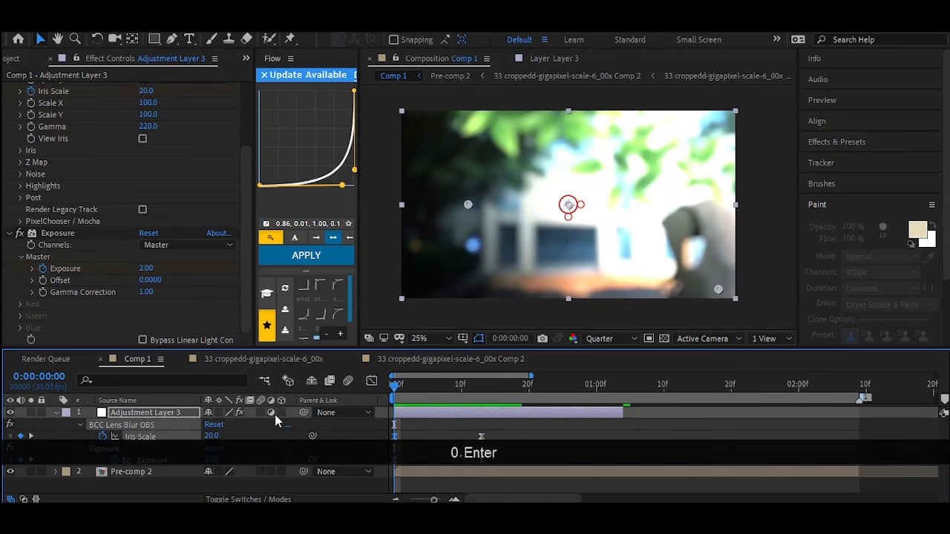
left_click(214, 457)
type("4")
key("Return")
key("space")
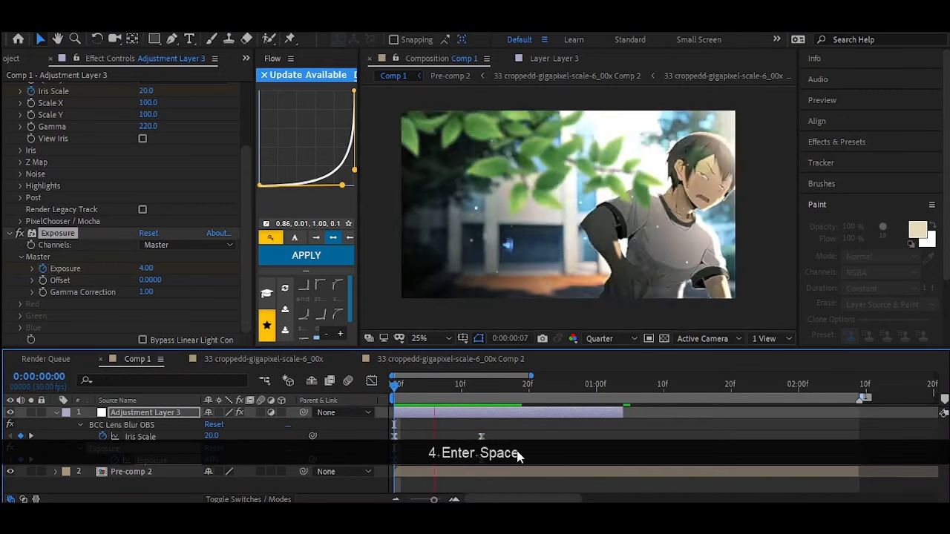
left_click(482, 450)
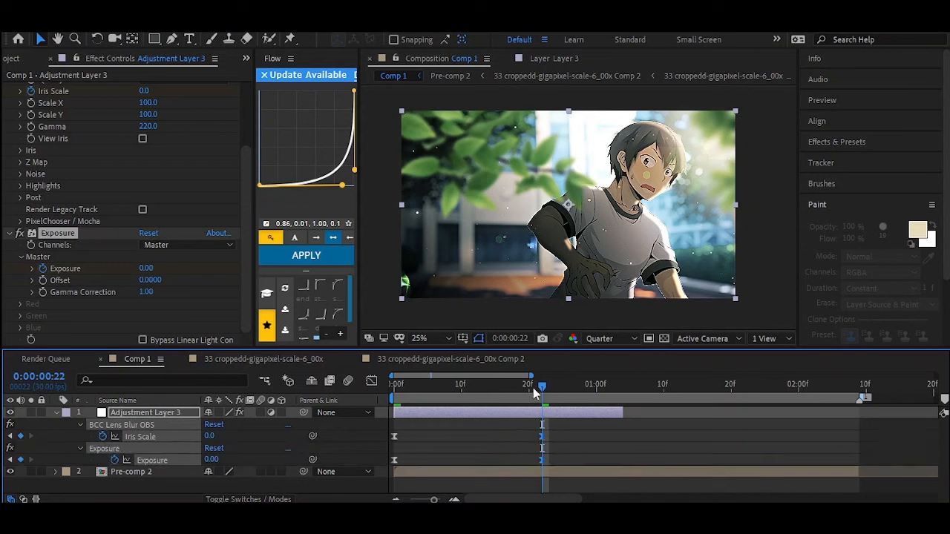
key("space")
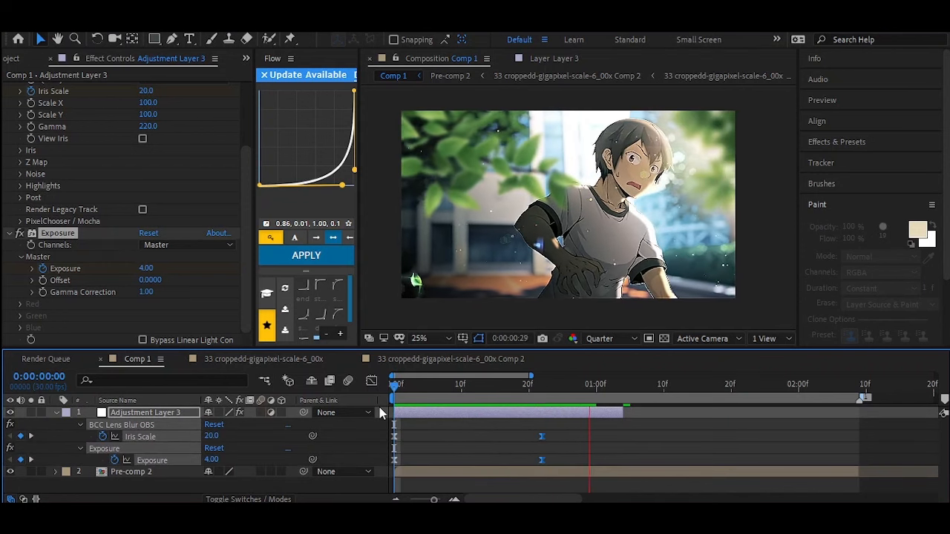
Apply the Motion Tile effect to Adjustment Layer 1 inside Pre-comp 2.
left_click(446, 419)
key("ctrl+space")
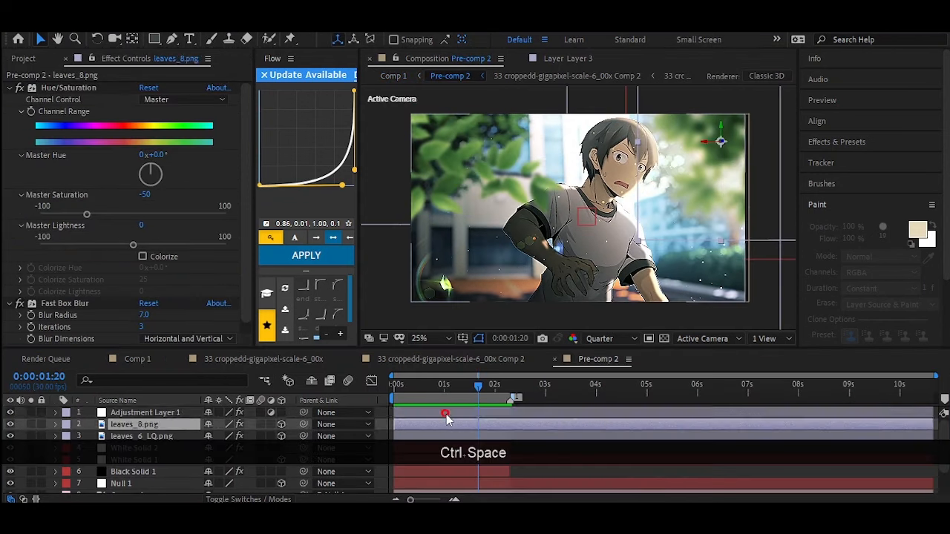
key("ctrl+space")
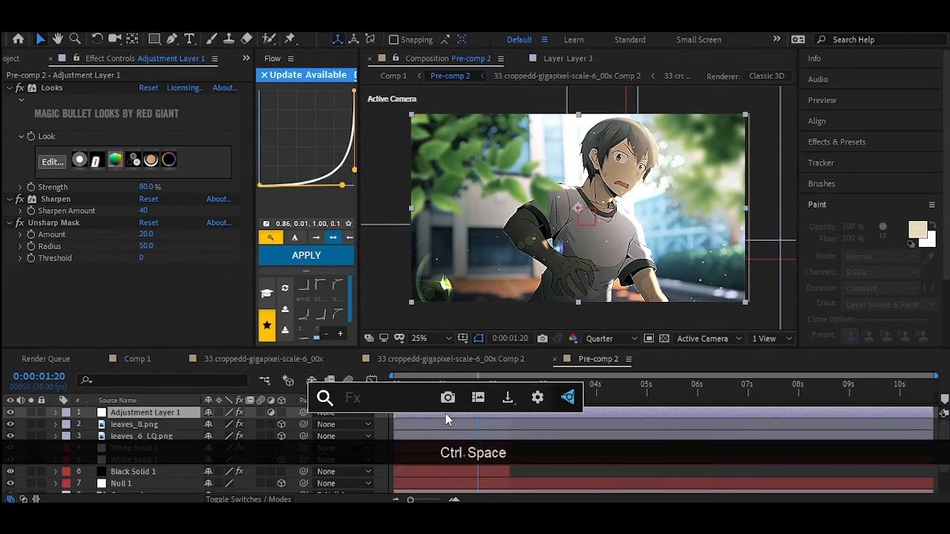
type("mot")
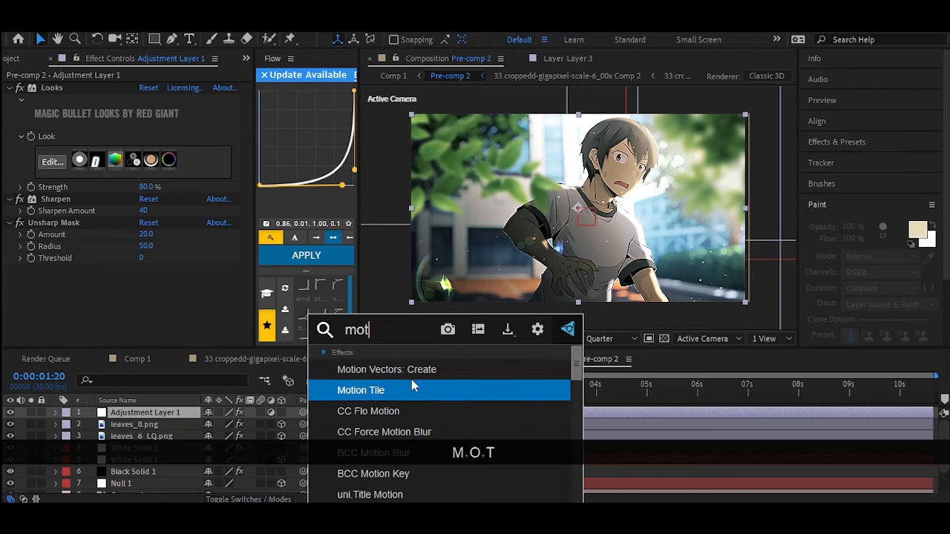
left_click(411, 382)
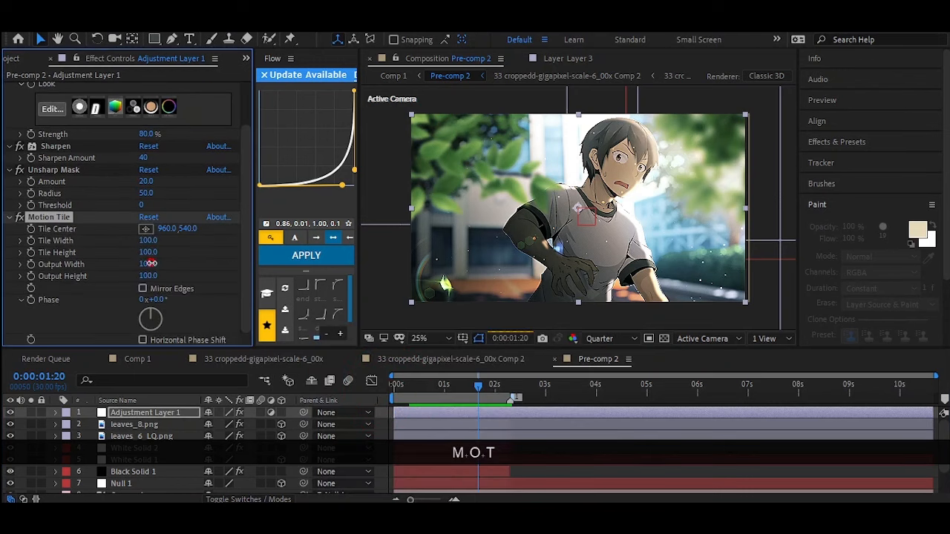
Set Motion Tile's output width and height to 110, enable Mirror Edges, and place the effect above Looks.
left_click(150, 262)
type("110")
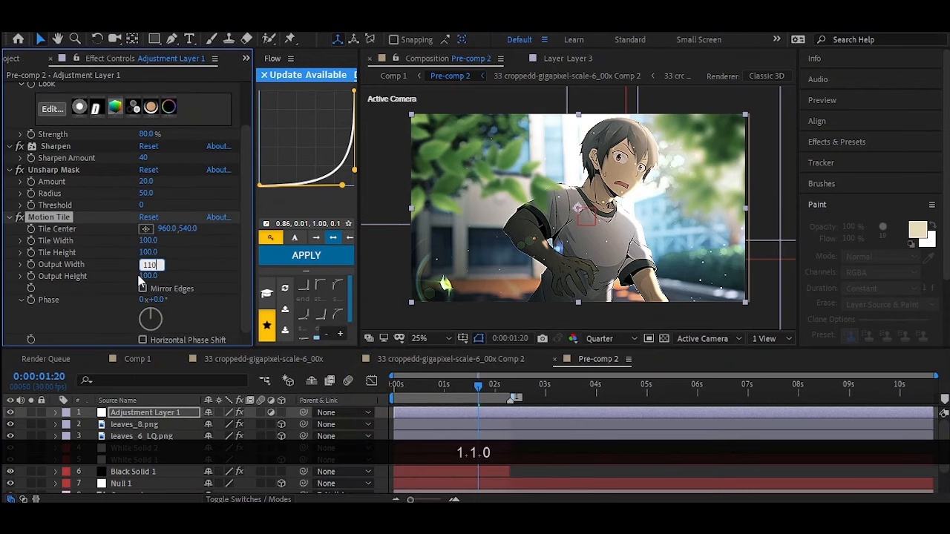
left_click(147, 276)
type("110")
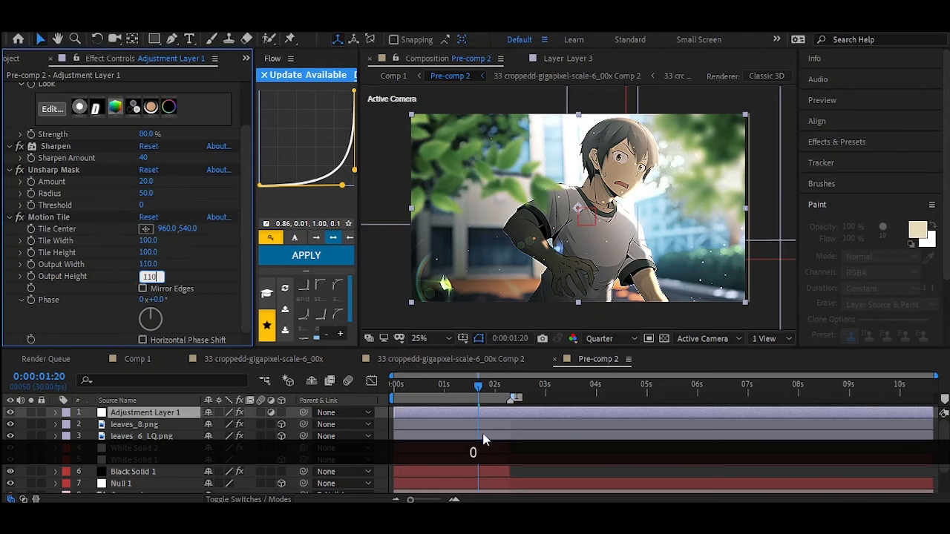
key("Return")
left_click(143, 289)
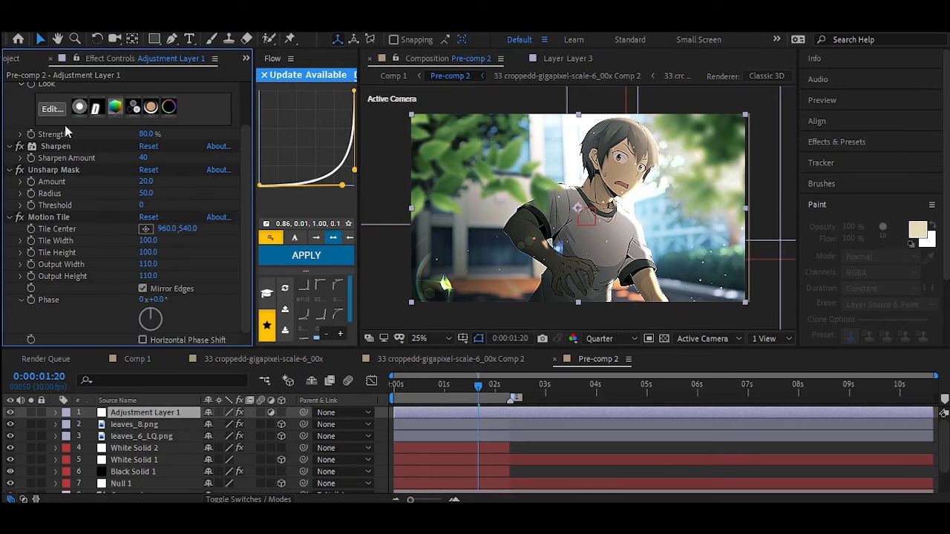
left_click_drag(49, 217, 53, 87)
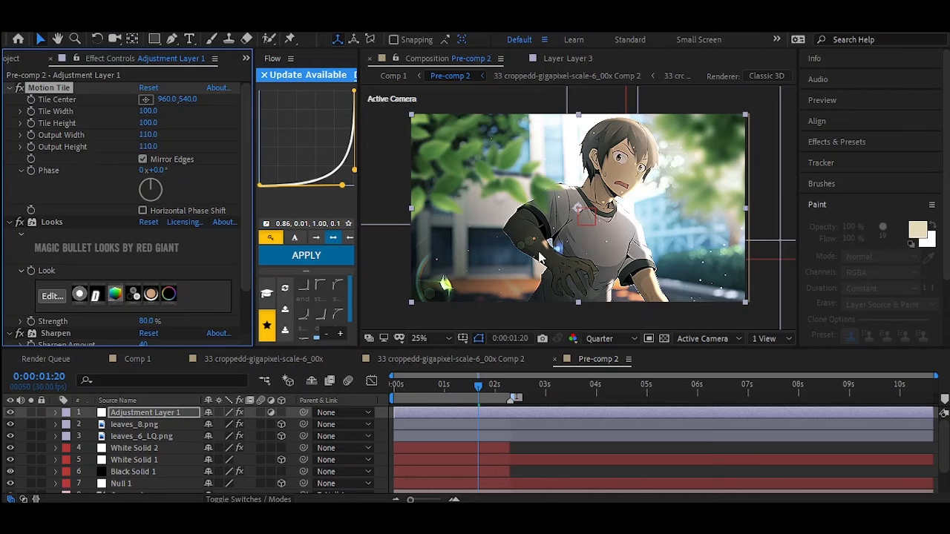
Preview Pre-comp 2 from its first frame, then return to Comp 1 and save the project.
left_click_drag(477, 397, 365, 399)
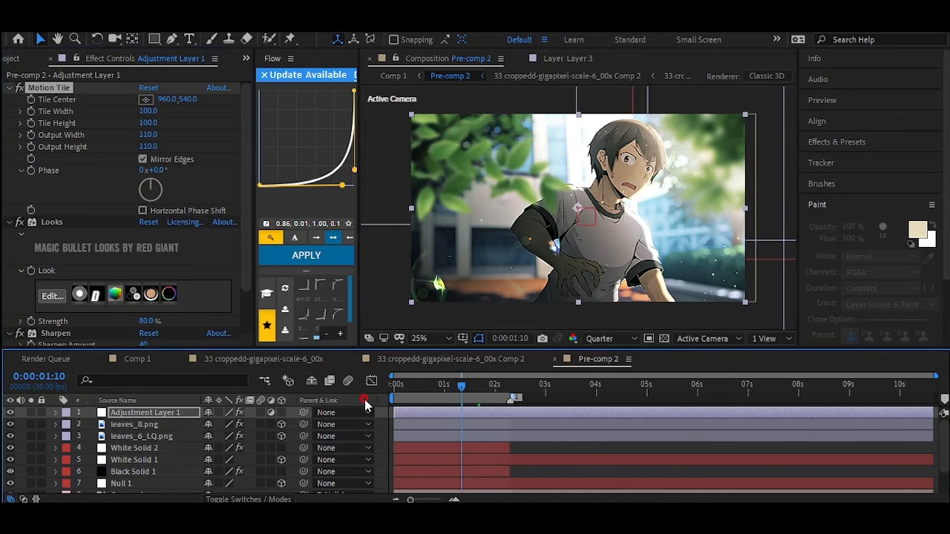
key("space")
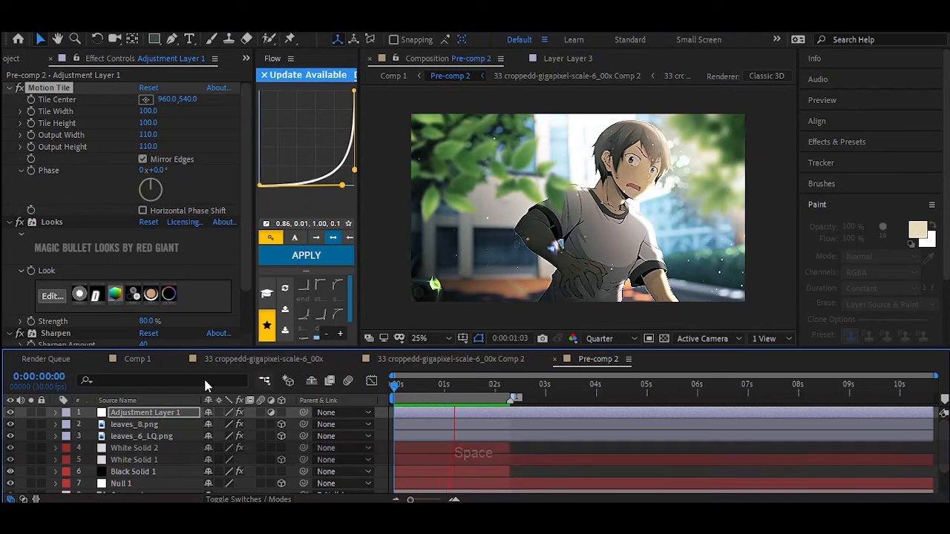
key("space")
left_click(137, 359)
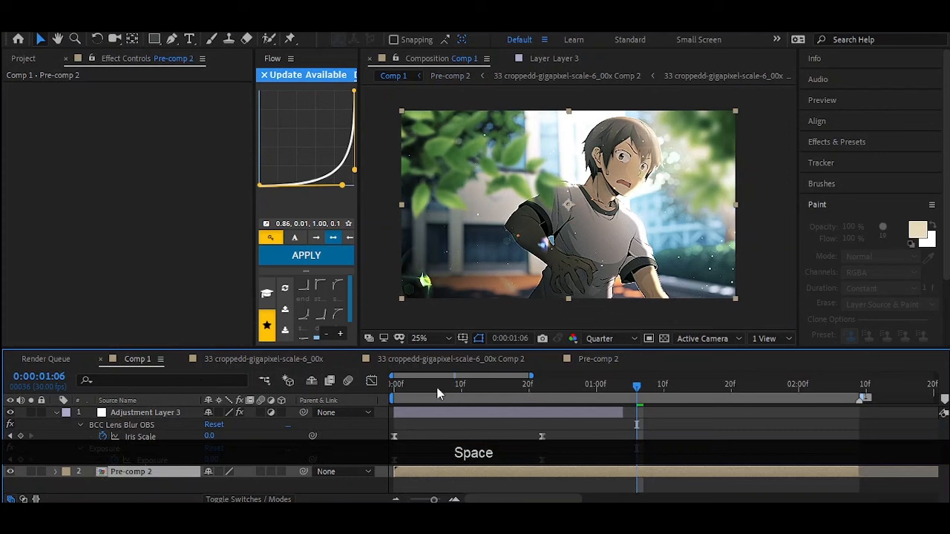
key("ctrl+s")
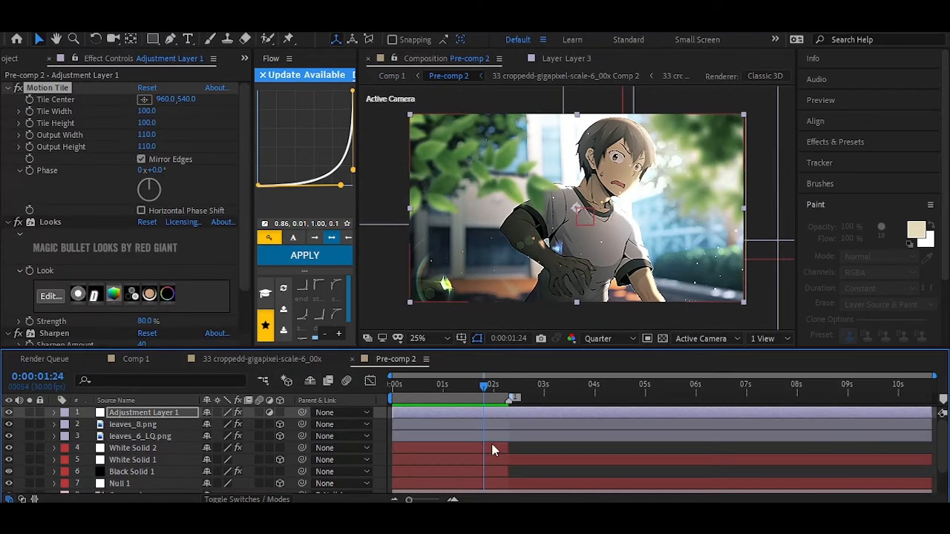
Create a new adjustment layer above all the other layers in Pre-comp 2.
left_click(403, 448)
left_click(386, 443)
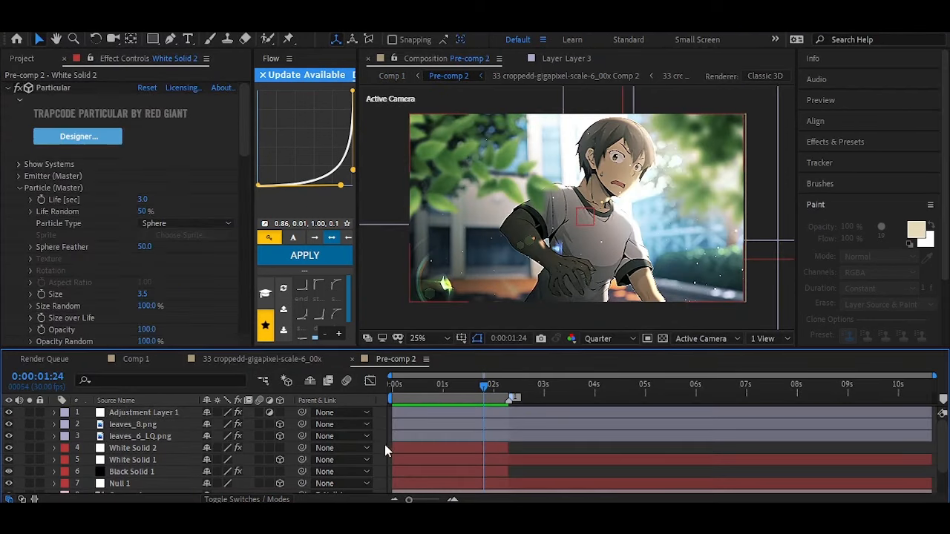
right_click(384, 445)
mouse_move(512, 292)
left_click(609, 404)
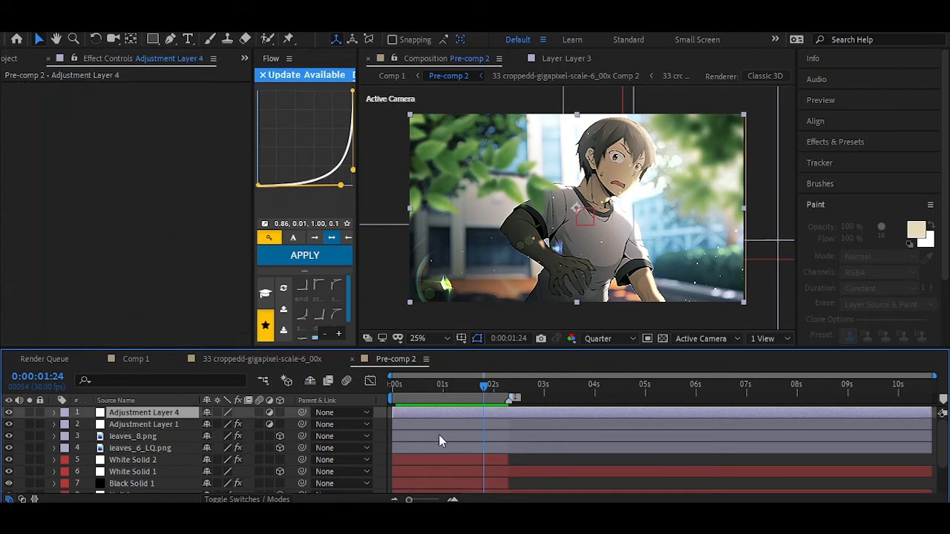
Apply S_Shake to the new adjustment layer with Amplitude 0.4 and Frequency 2.
key("ctrl+space")
type("s")
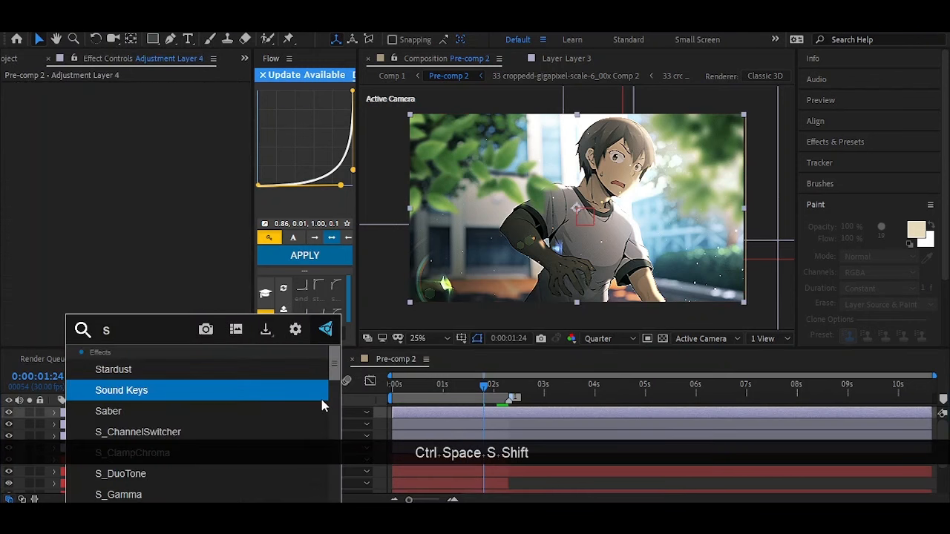
type("_shake")
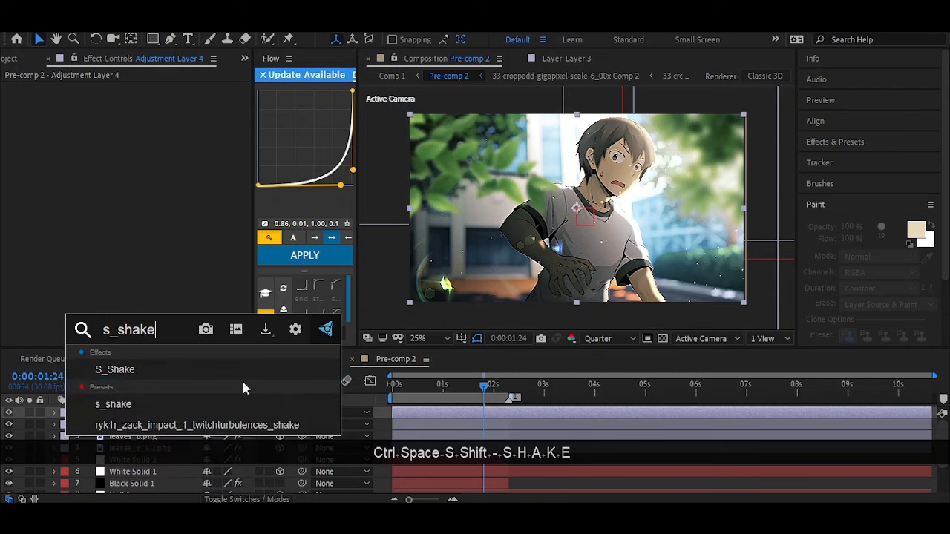
left_click(146, 363)
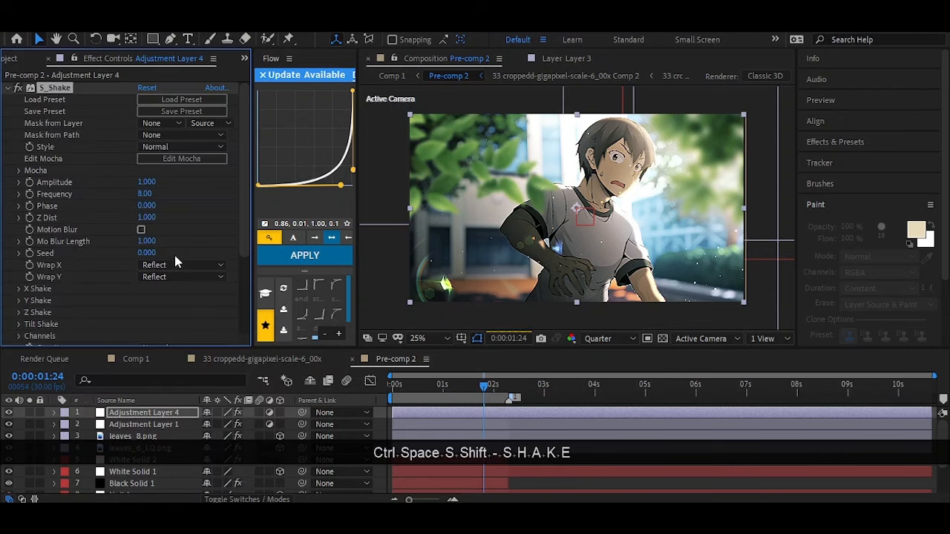
left_click(147, 181)
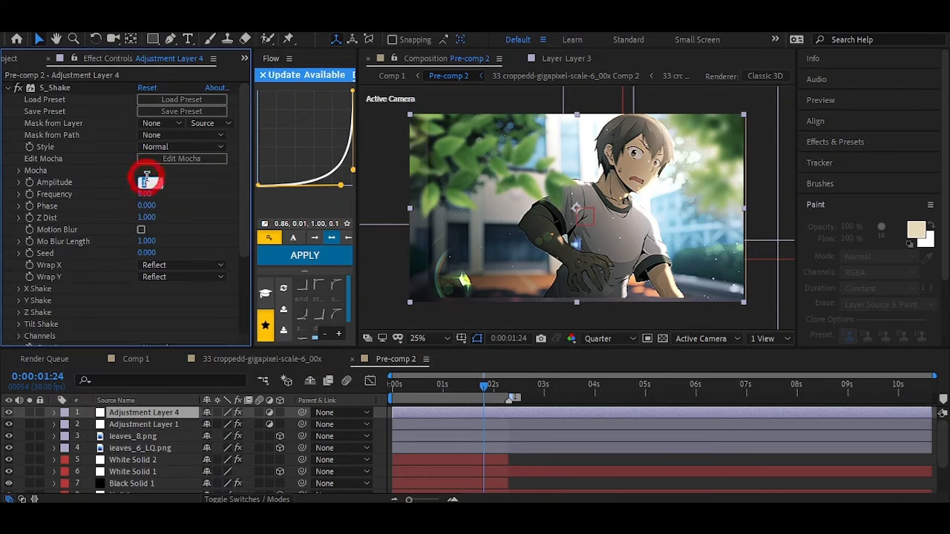
type("0.4")
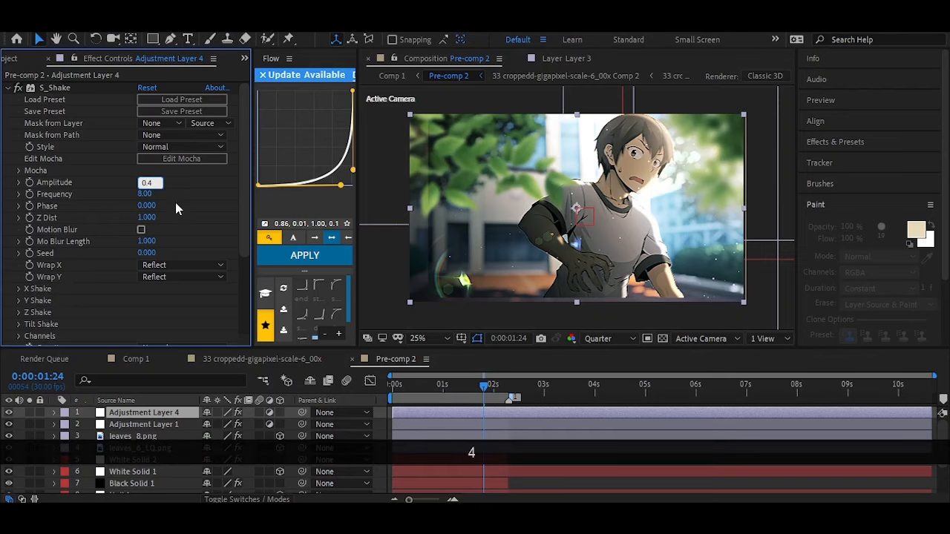
left_click(143, 194)
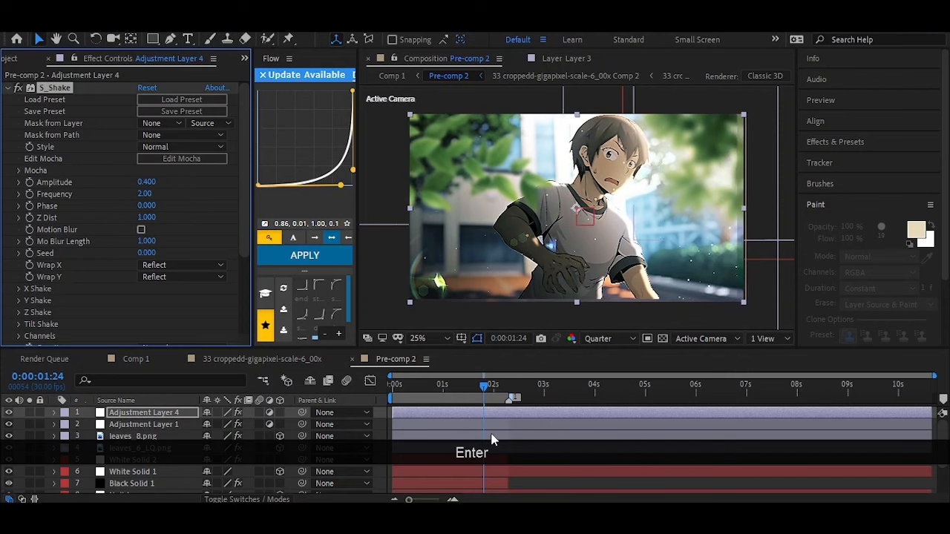
Enlarge the Black Solid 1 flare layer to 2058.67 × 1158 px with its 16:9 aspect ratio locked.
scroll(492, 440, "down", 3)
left_click(458, 448)
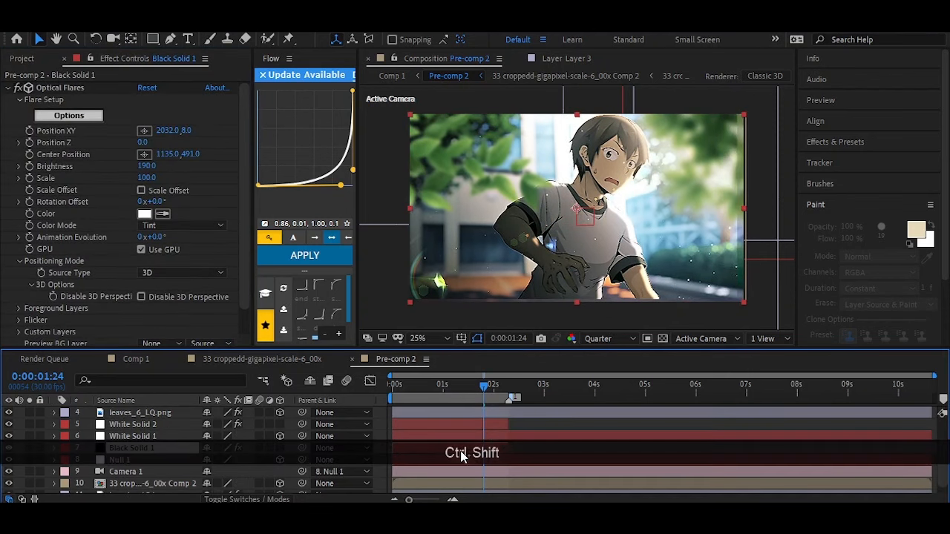
key("ctrl+shift+y")
left_click(206, 129)
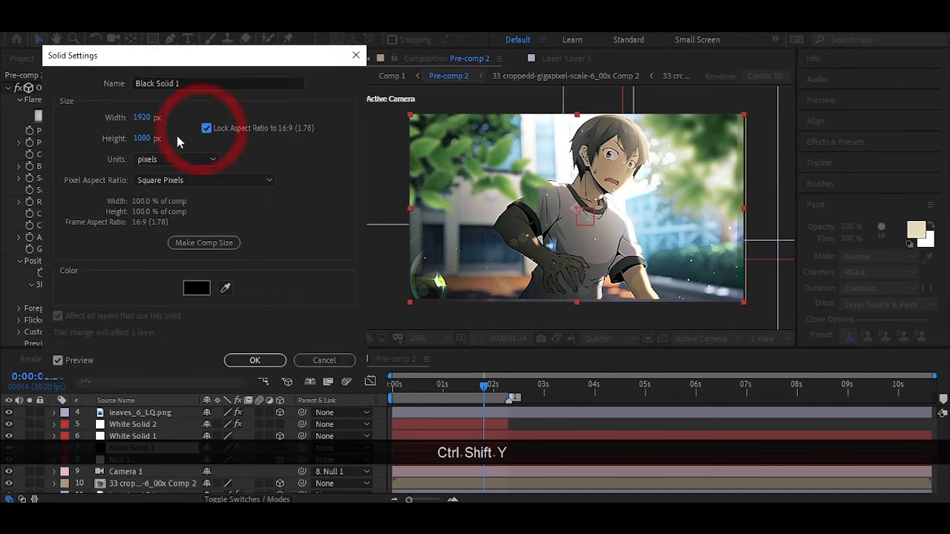
mouse_move(190, 141)
left_mouse_down()
mouse_move(212, 141)
mouse_move(179, 141)
left_mouse_up()
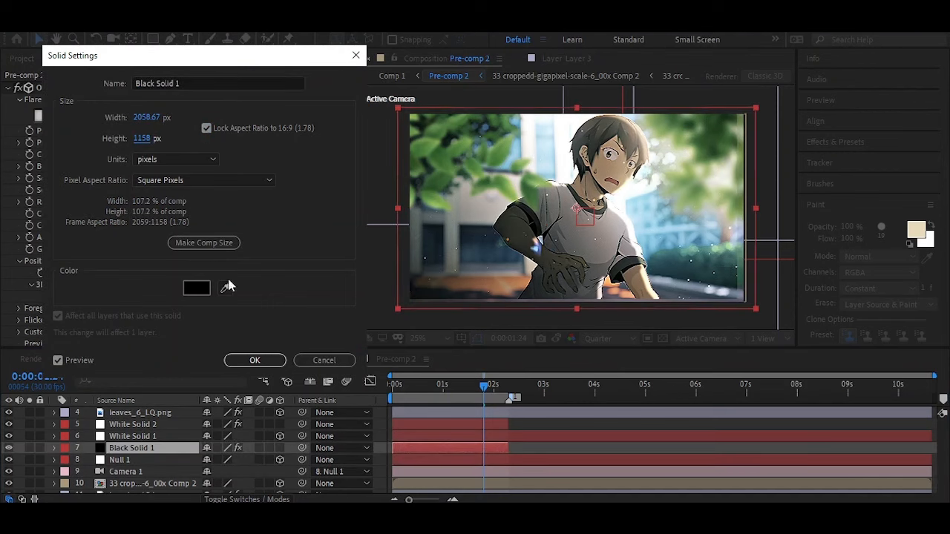
left_click(256, 361)
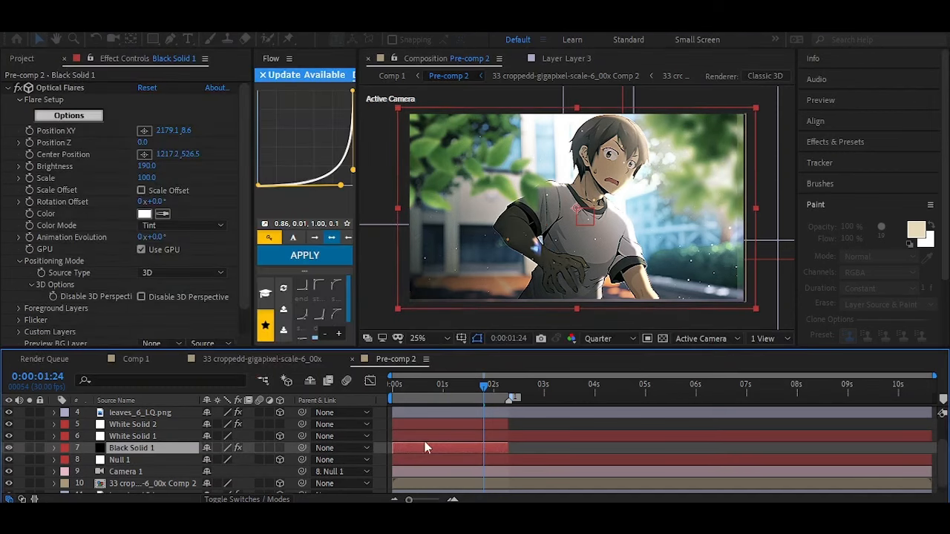
Toggle Adjustment Layer 1's visibility off and back on at 0:00:00:15 to compare the frame.
left_click(415, 428)
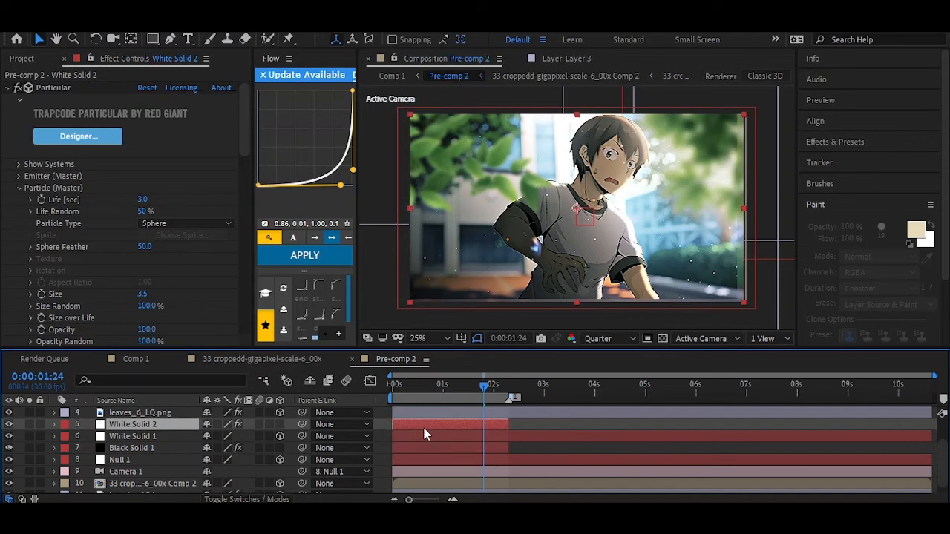
scroll(424, 434, "down", 1)
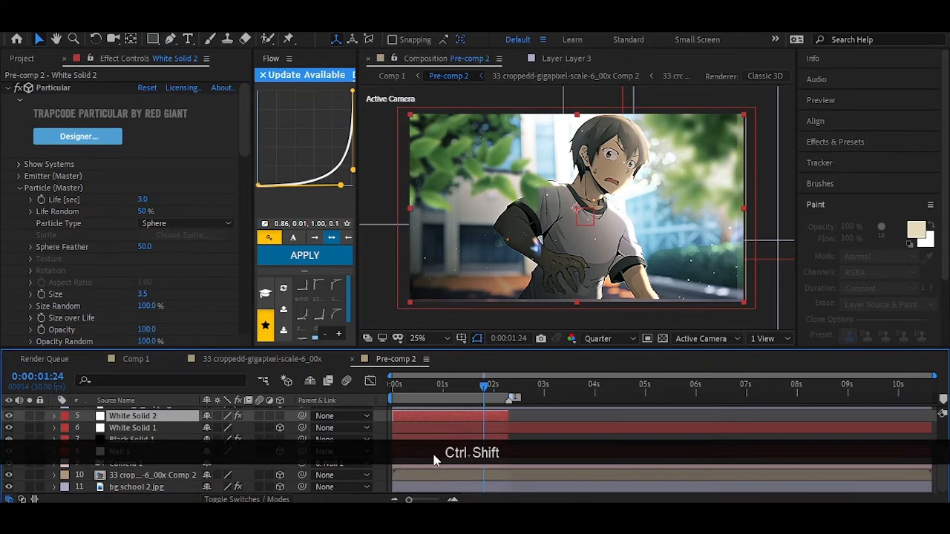
left_click(425, 475)
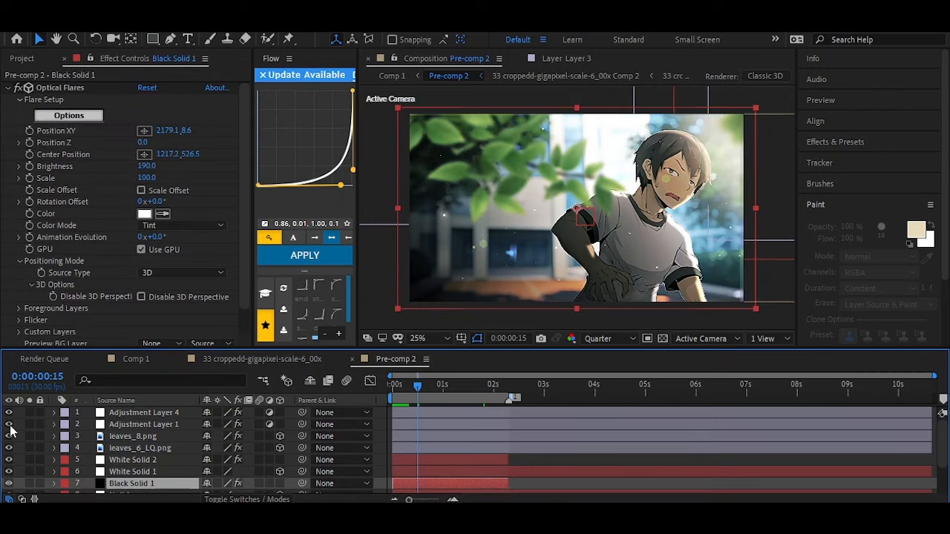
left_click(9, 424)
left_click(9, 425)
Enlarge Adjustment Layer 1 slightly beyond the comp size with its 16:9 ratio locked, and place it above Adjustment Layer 4.
left_click(128, 426)
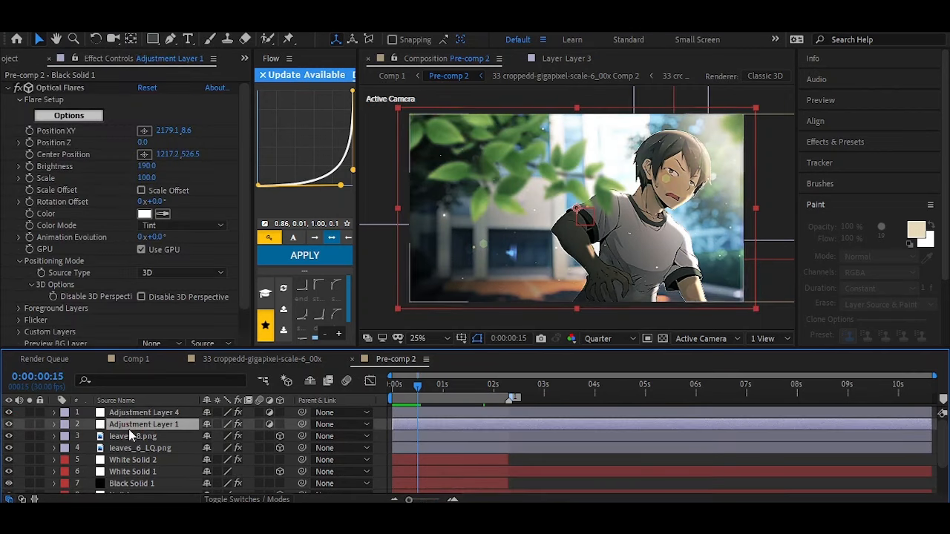
key("ctrl+shift+y")
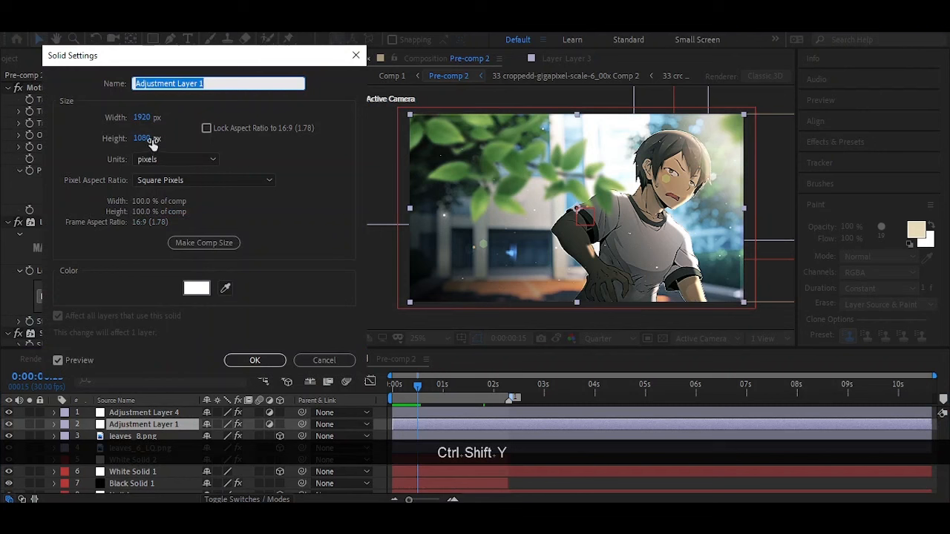
left_click(207, 129)
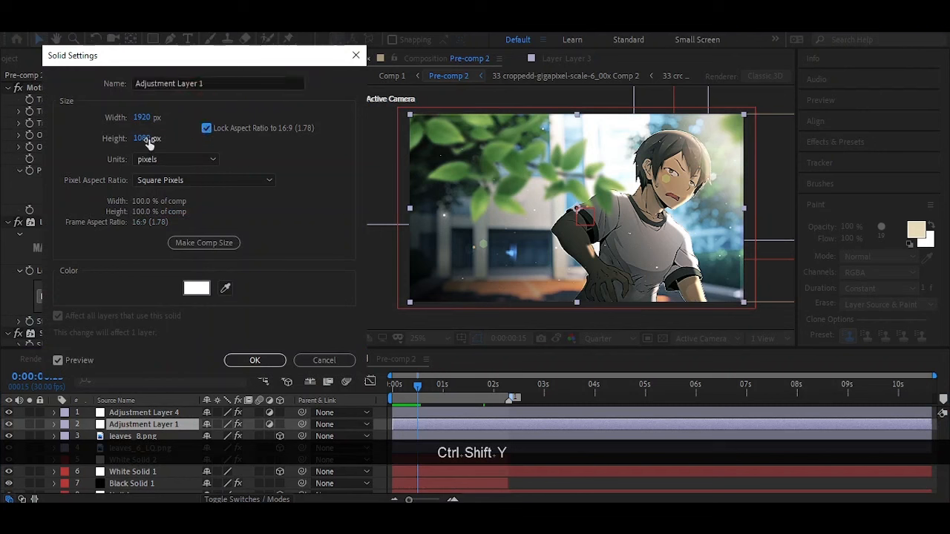
left_click(258, 362)
left_click_drag(135, 422, 126, 412)
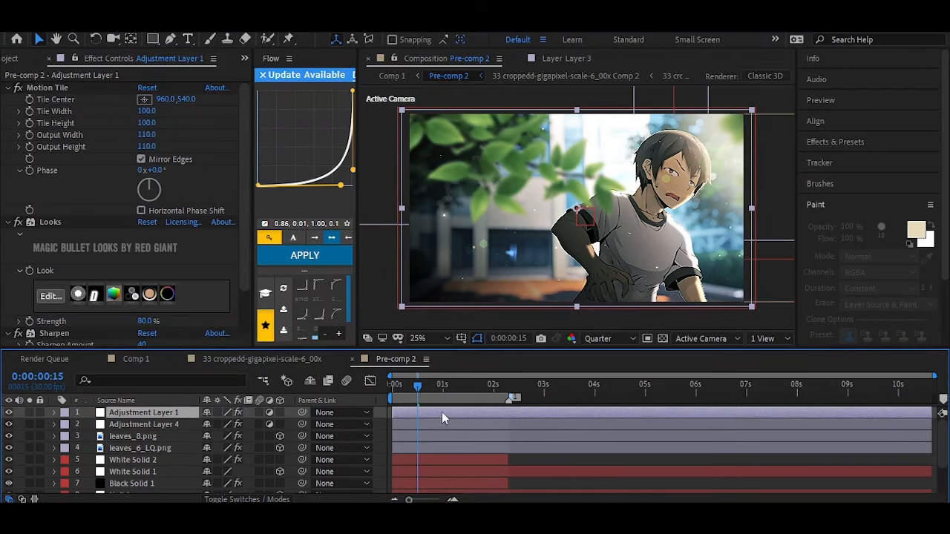
key("space")
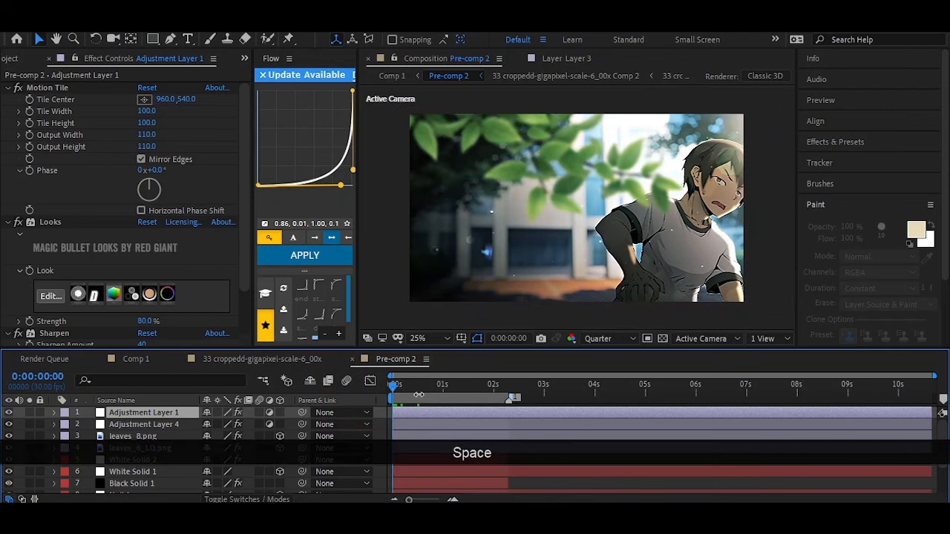
key("space")
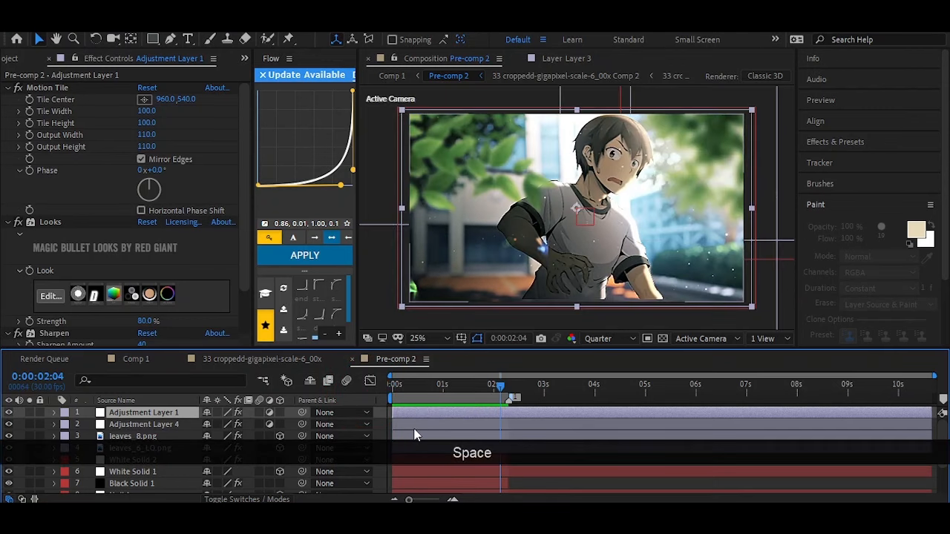
Set the S_Shake Frequency on Adjustment Layer 4 to 1 and preview Pre-comp 2 from its first frame.
left_click(414, 429)
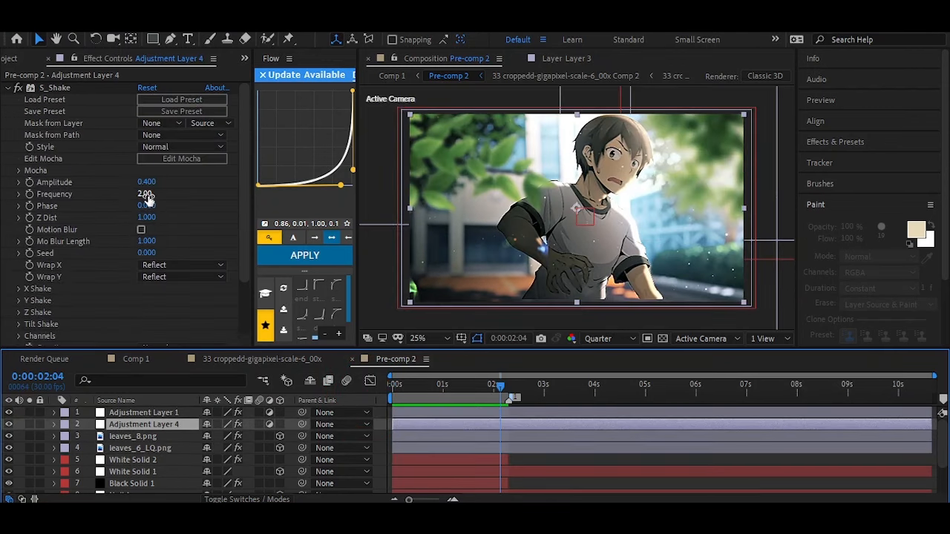
left_click(144, 194)
type("1")
key("Return")
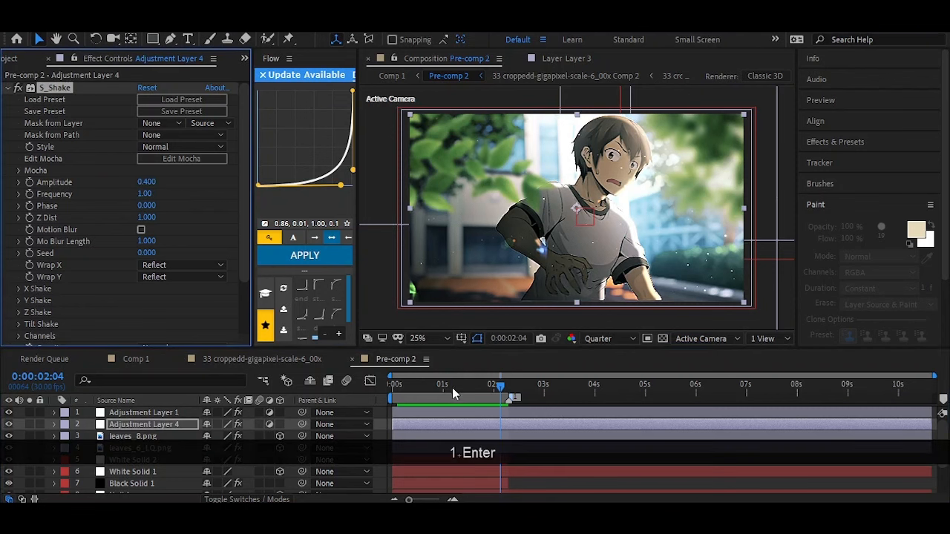
key("space")
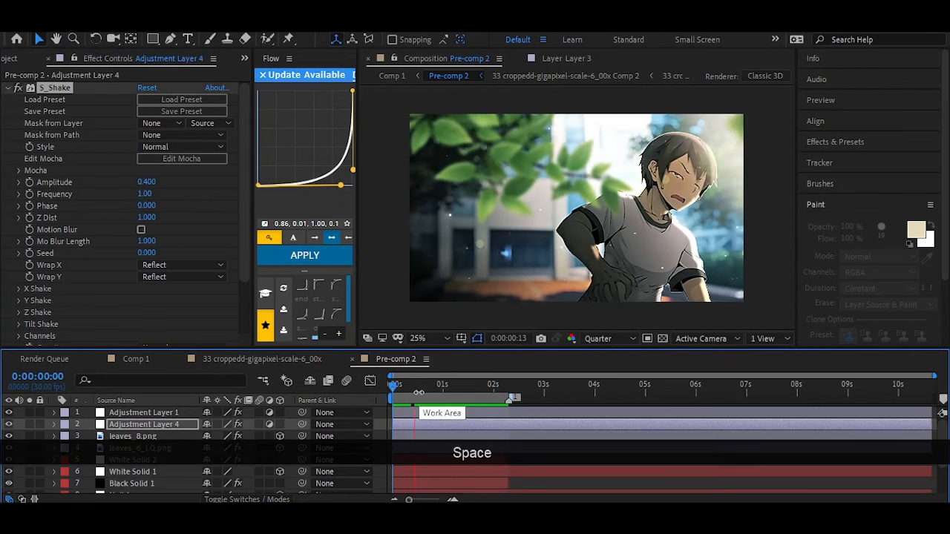
Create a black (000000) solid at comp size, 1920 × 1080 px, above the other layers in Comp 1.
left_click(136, 359)
right_click(141, 437)
mouse_move(278, 284)
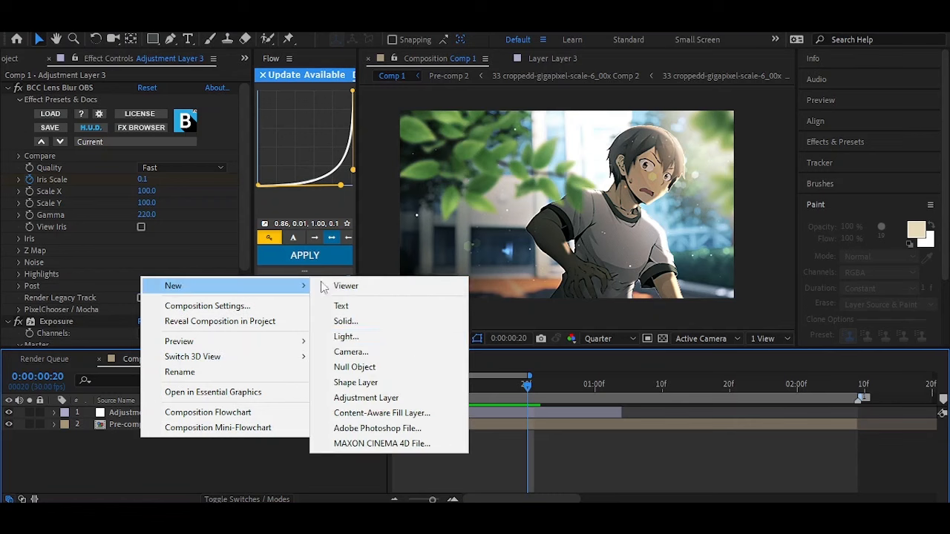
left_click(349, 320)
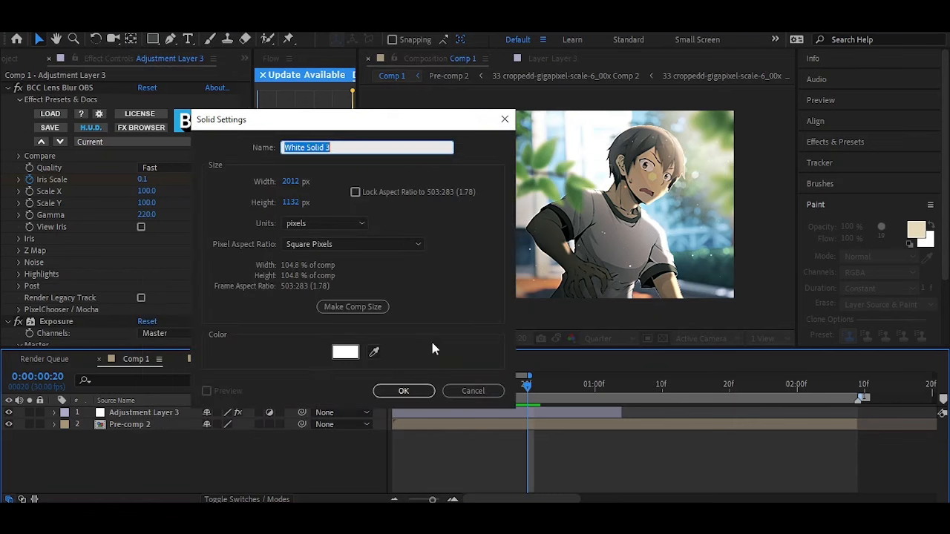
left_click(345, 351)
left_click_drag(146, 269, 32, 313)
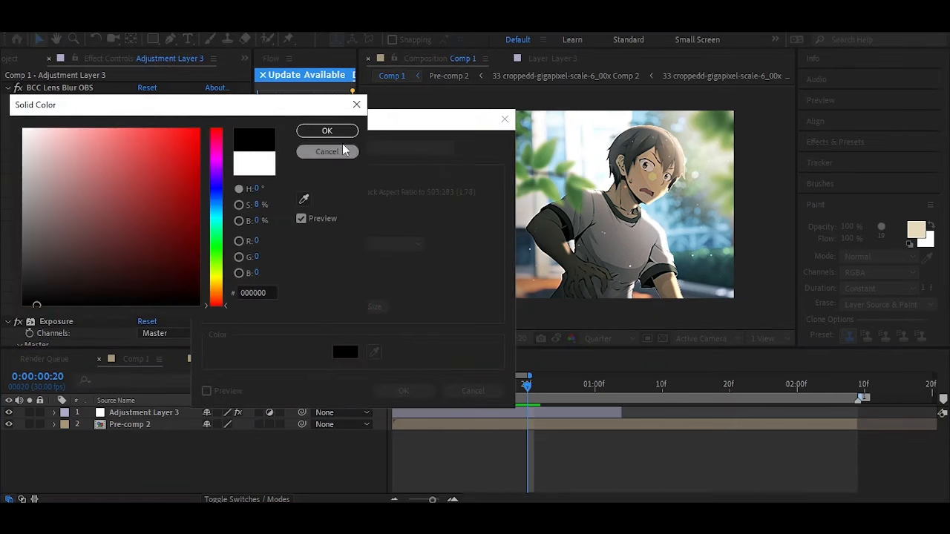
left_click(339, 132)
left_click(339, 304)
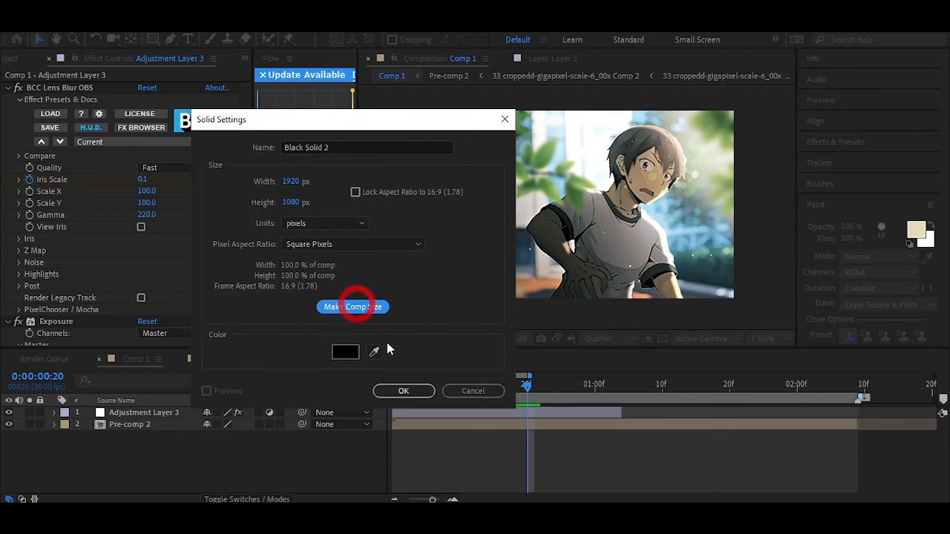
left_click(382, 391)
Trim the new black solid to end just past the work area, at about 0:00:02:10.
left_click(853, 384)
key("ctrl+shift+d")
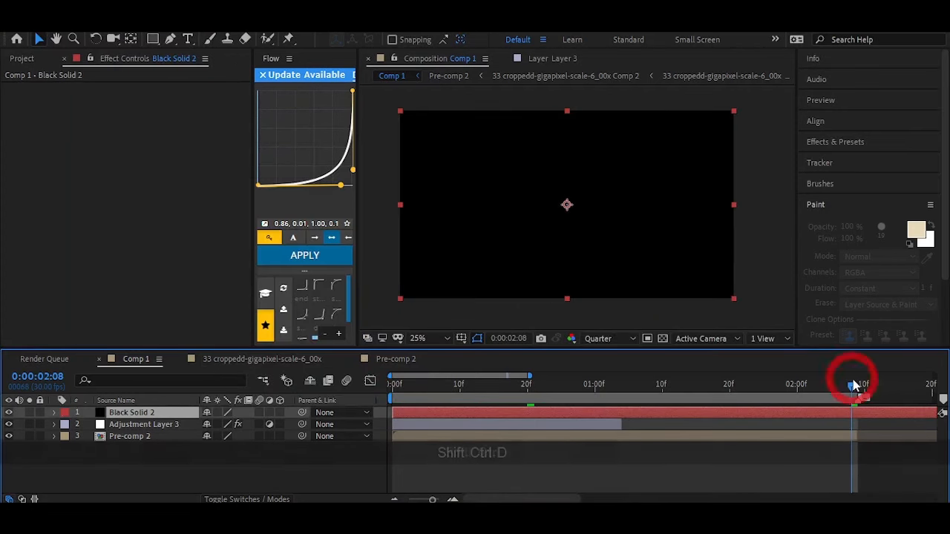
key("Delete")
left_click_drag(854, 411, 863, 411)
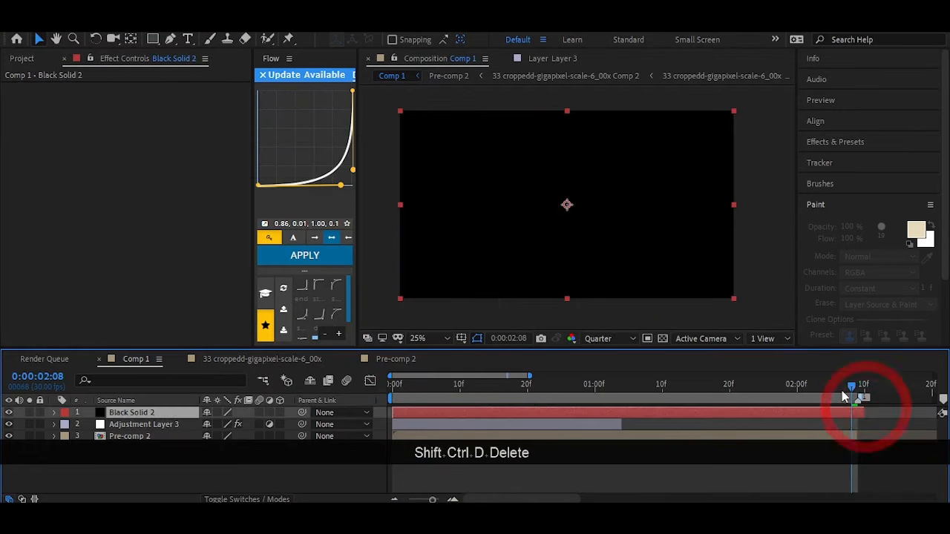
Apply CC Jaws to the black solid with Completion 87% and Height 0% for letterbox bars, and preview Comp 1.
key("ctrl+space")
type("cc ")
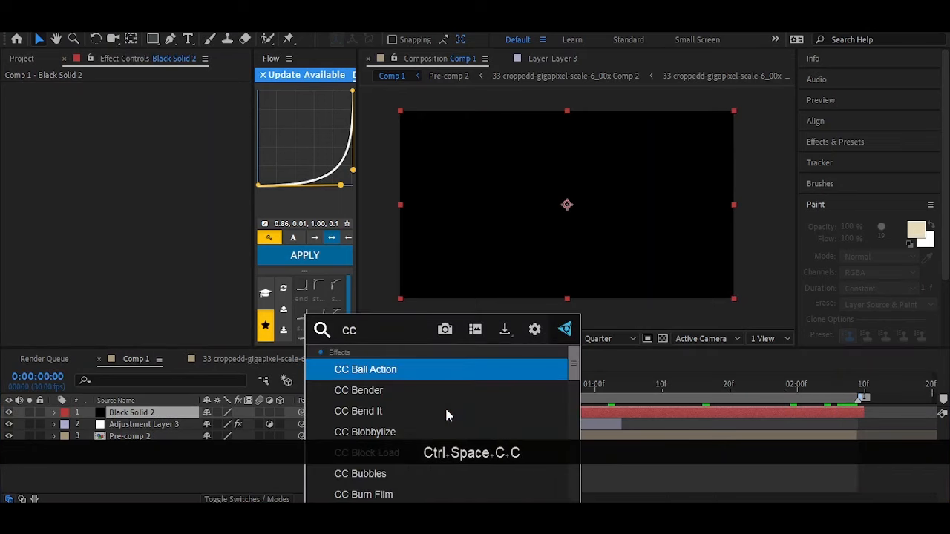
type("ja")
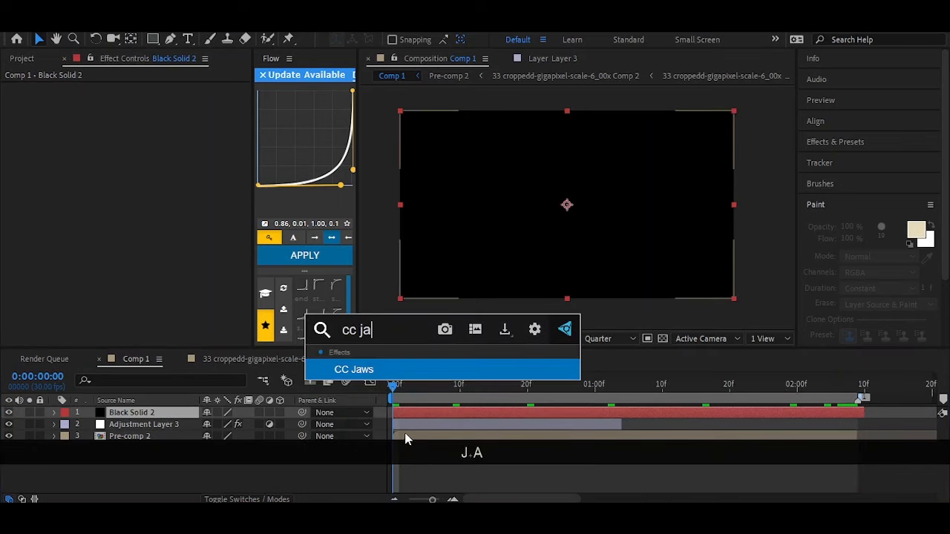
left_click(367, 370)
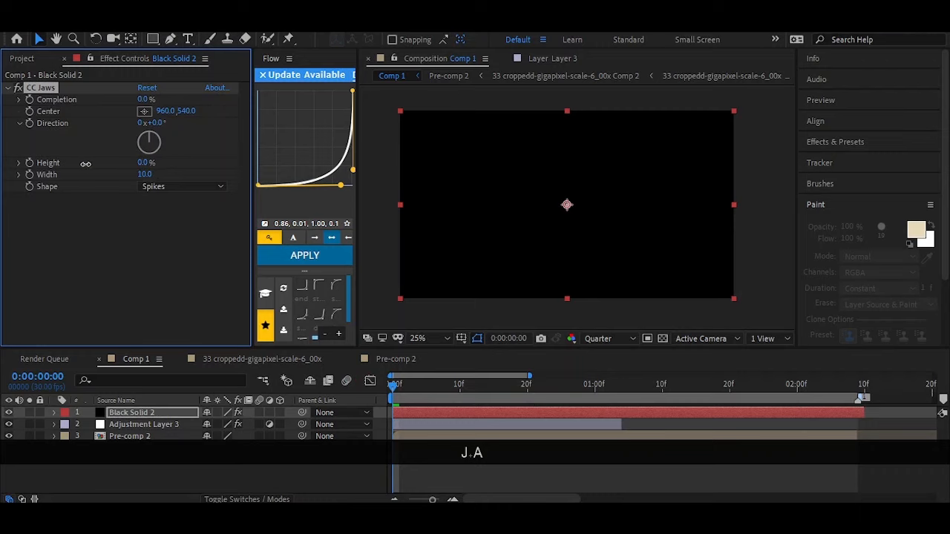
left_click_drag(166, 98, 197, 97)
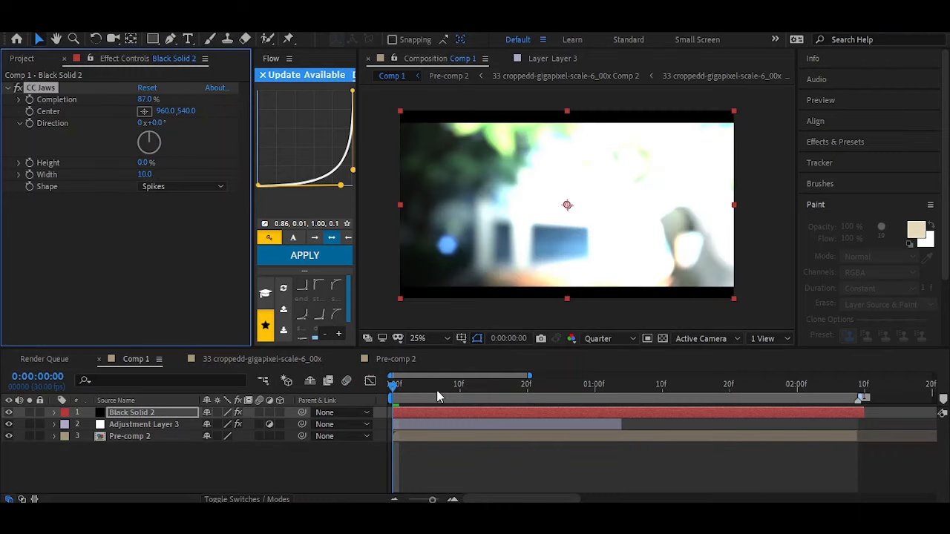
key("space")
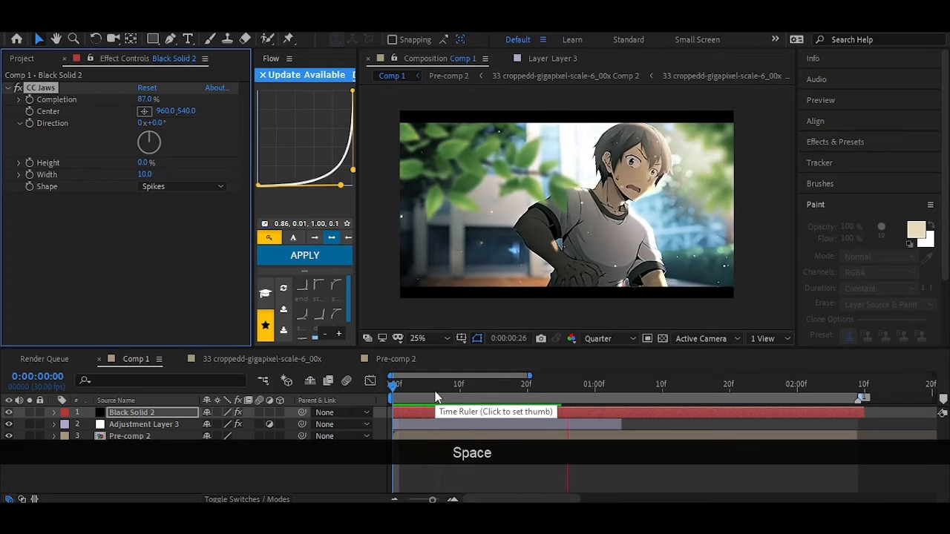